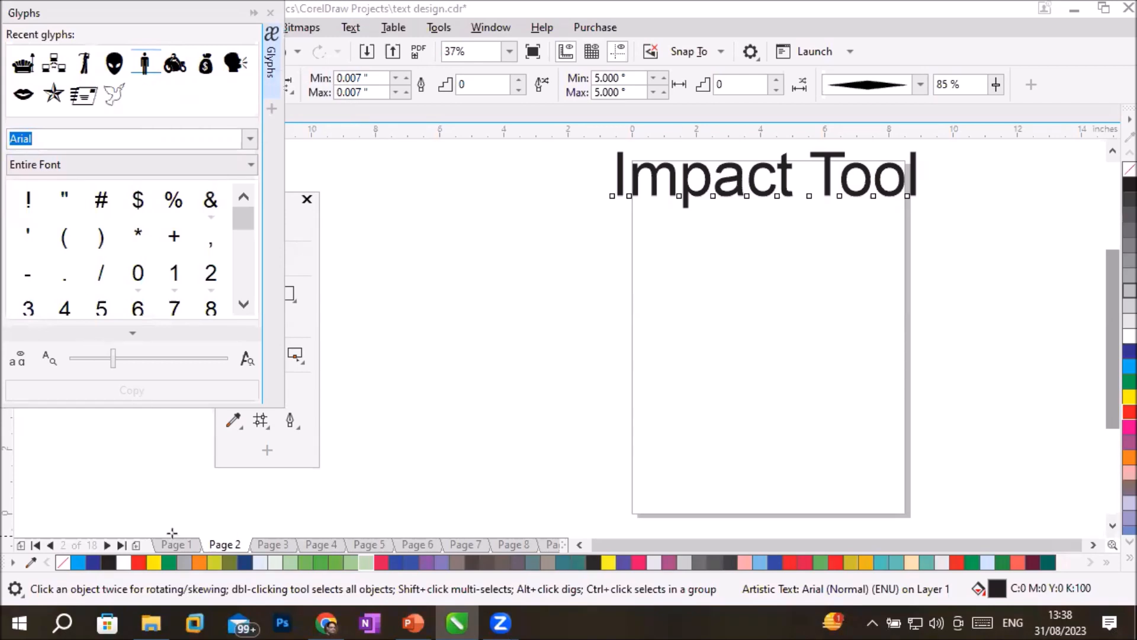
# Step: Insert the standing-person Webdings glyph as artistic text on the page below the Impact Tool title
pyautogui.moveTo(292, 199); pyautogui.dragTo(470, 199)
pyautogui.click(411, 354)
pyautogui.click(742, 298)
pyautogui.doubleClick(148, 63)
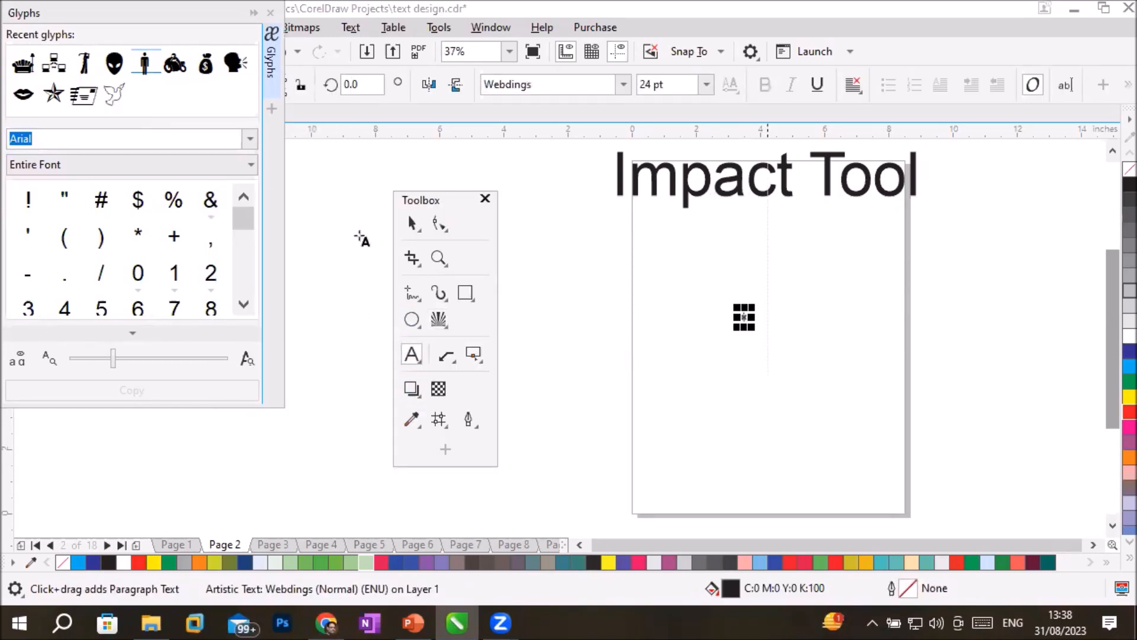
# Step: Enlarge the person figure to fill the page height below the title and close the Glyphs docker
pyautogui.moveTo(751, 327); pyautogui.dragTo(800, 475)
pyautogui.click(411, 224)
pyautogui.moveTo(759, 305); pyautogui.dragTo(782, 347)
pyautogui.click(569, 308)
pyautogui.click(270, 13)
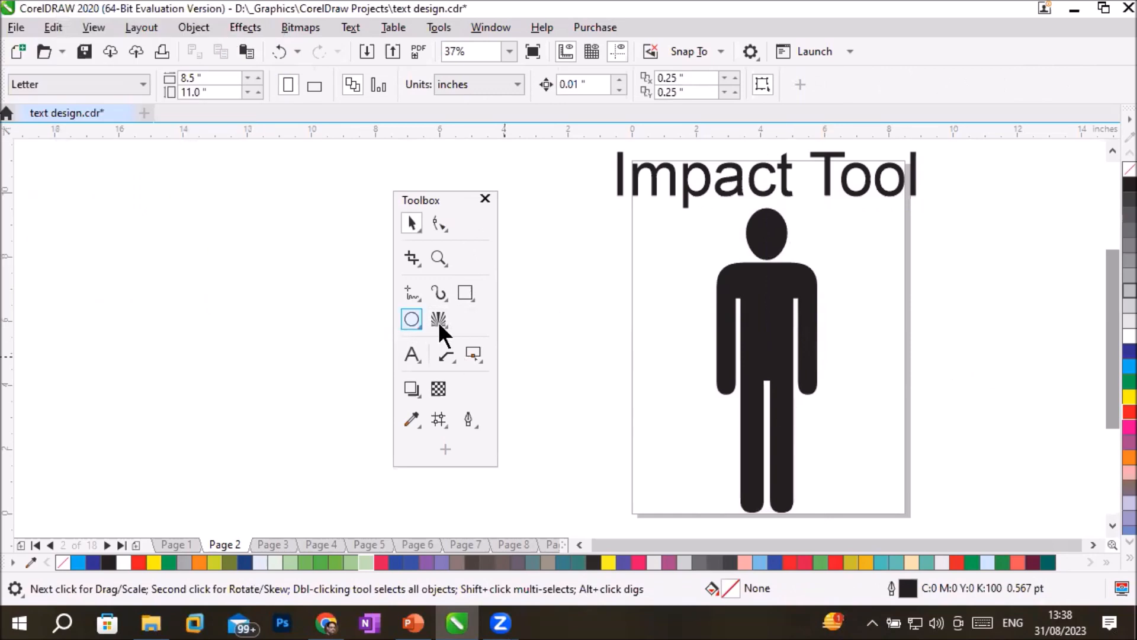
# Step: Move the Toolbox away from the page, activate the Impact tool and set its effect style to Parallel
pyautogui.click(433, 193)
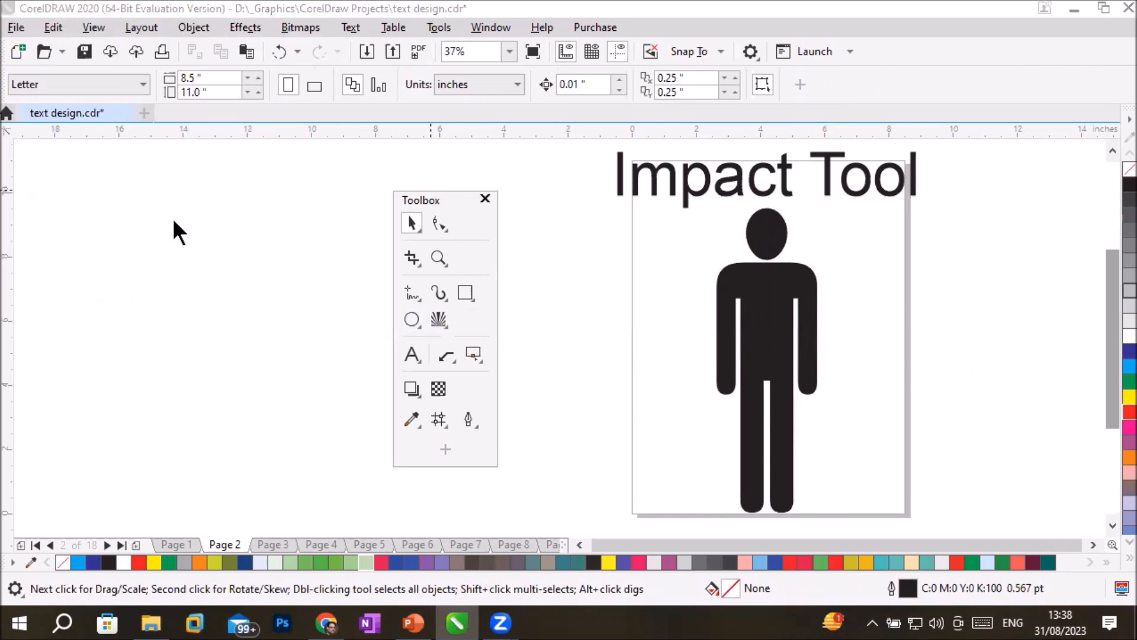
pyautogui.moveTo(173, 202); pyautogui.dragTo(178, 166)
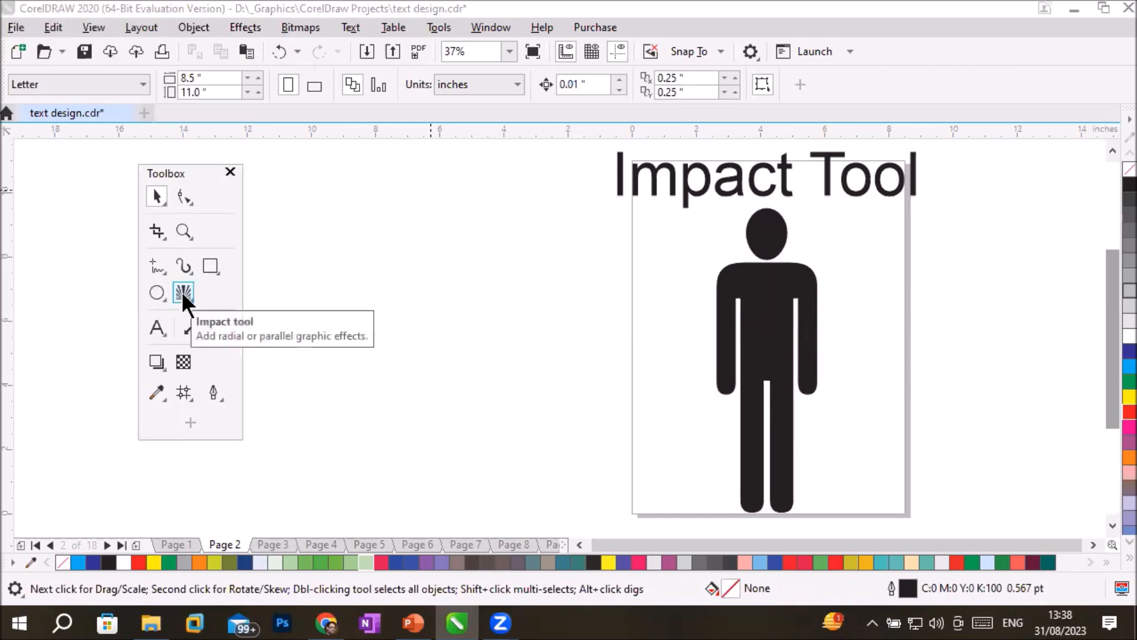
pyautogui.click(182, 295)
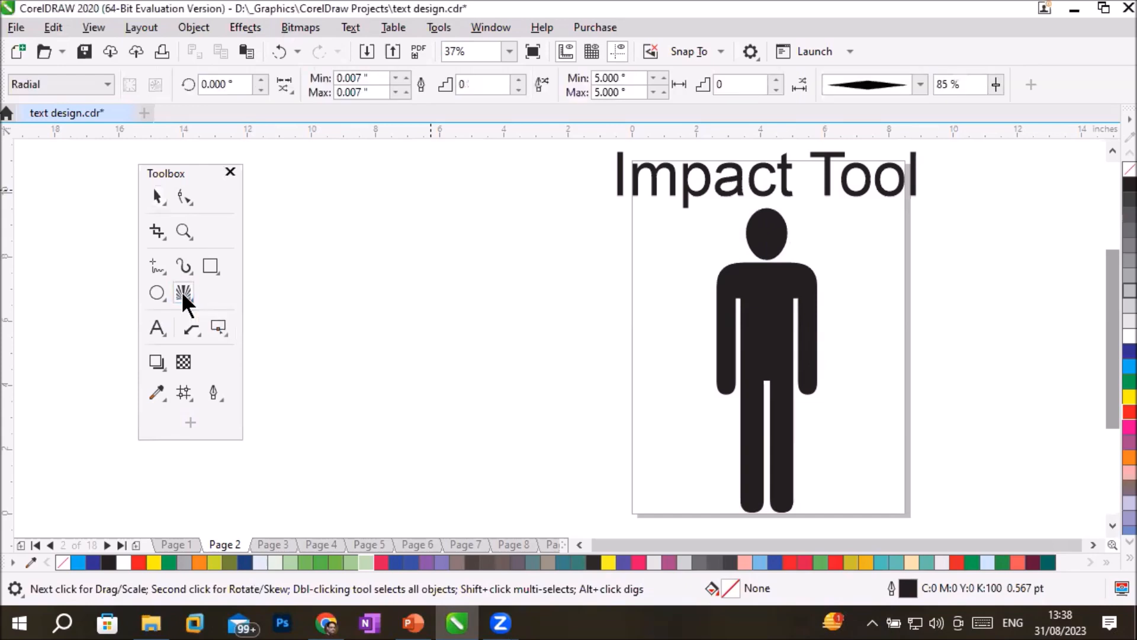
pyautogui.click(107, 85)
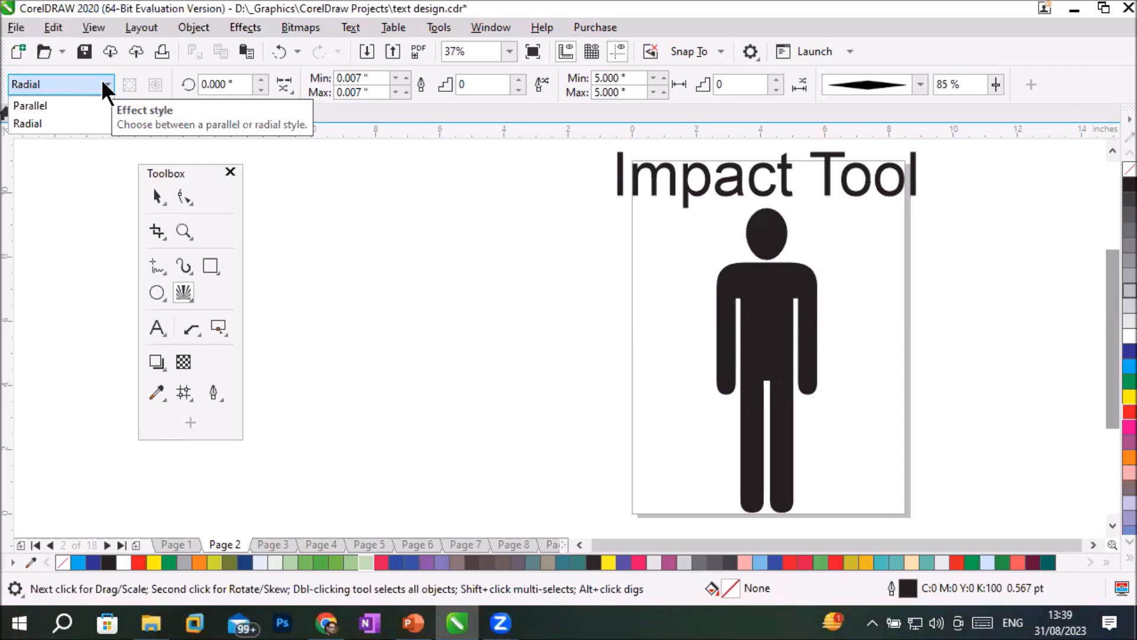
pyautogui.click(73, 106)
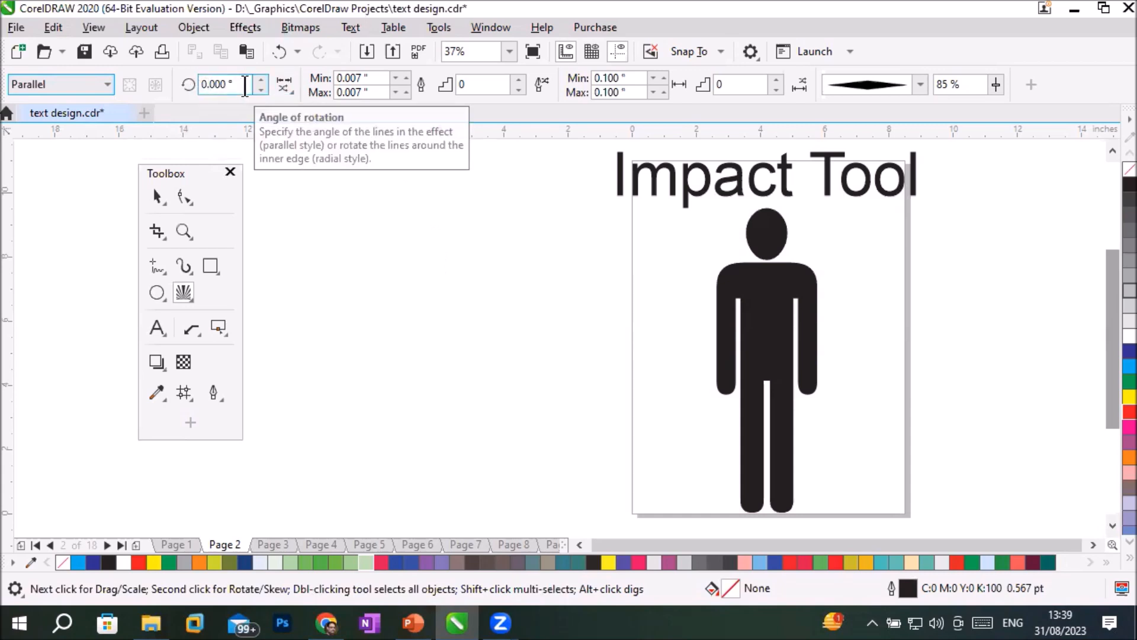
# Step: Examine the Impact tool's settings for rotation angle, random start and end points, line width, width steps, line spacing and spacing steps
pyautogui.moveTo(247, 85); pyautogui.dragTo(211, 85)
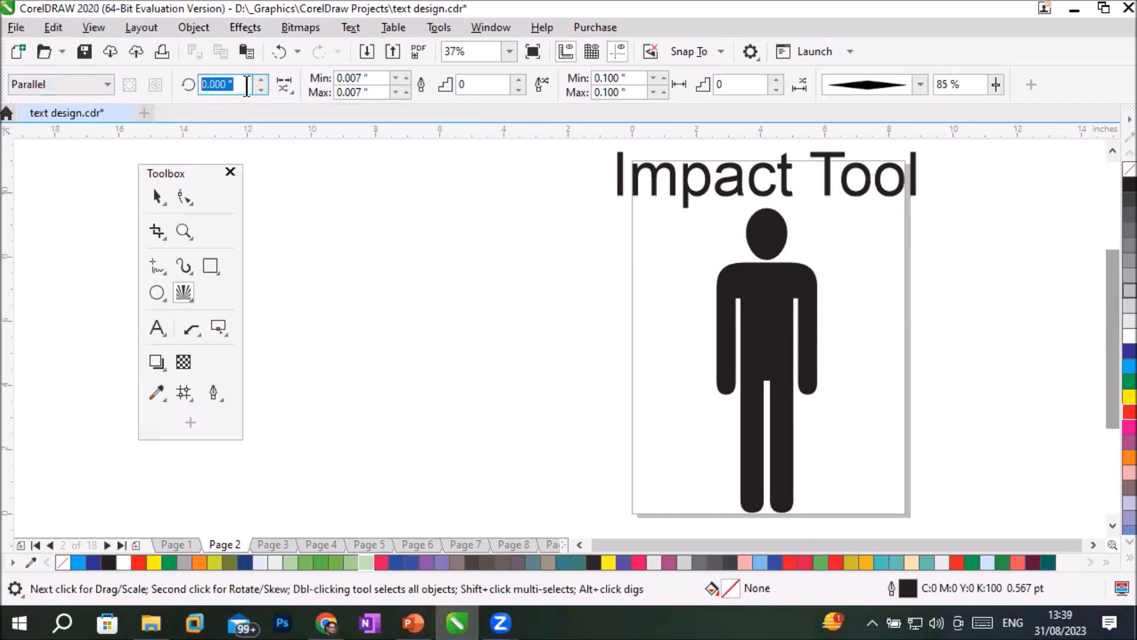
pyautogui.click(283, 86)
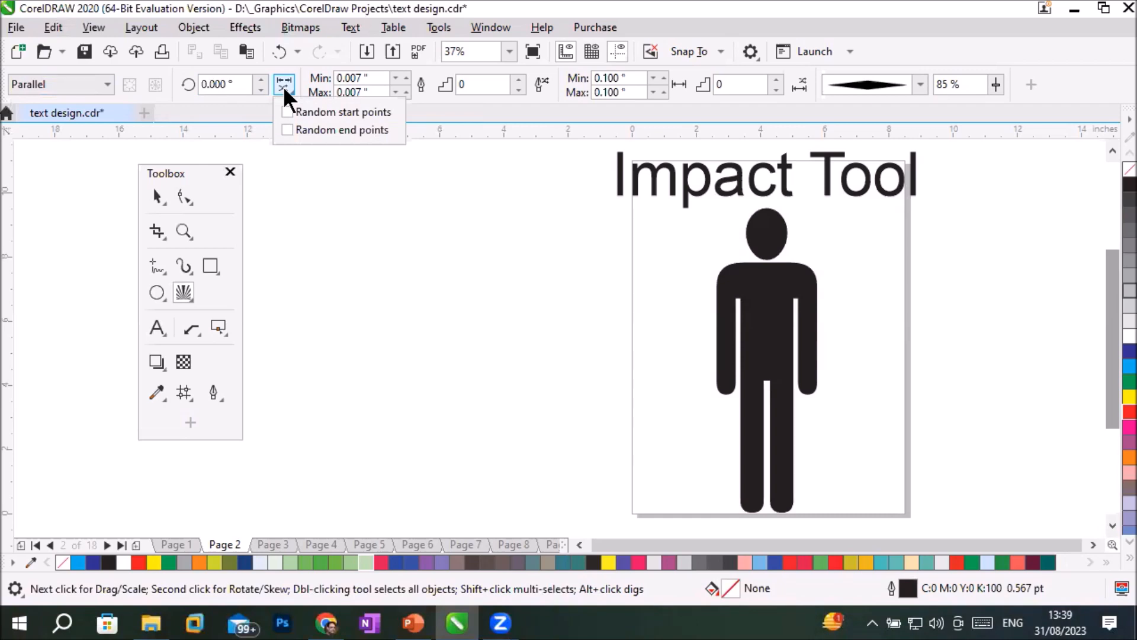
pyautogui.click(283, 86)
pyautogui.click(377, 77)
pyautogui.moveTo(377, 77); pyautogui.dragTo(319, 79)
pyautogui.moveTo(382, 95); pyautogui.dragTo(314, 100)
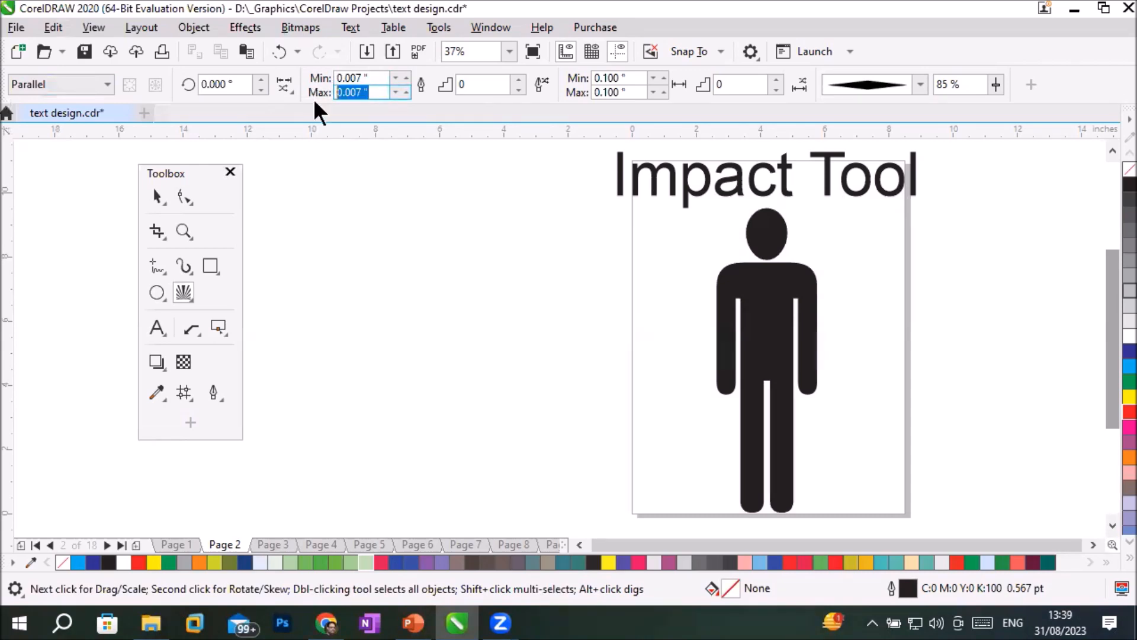
pyautogui.click(486, 83)
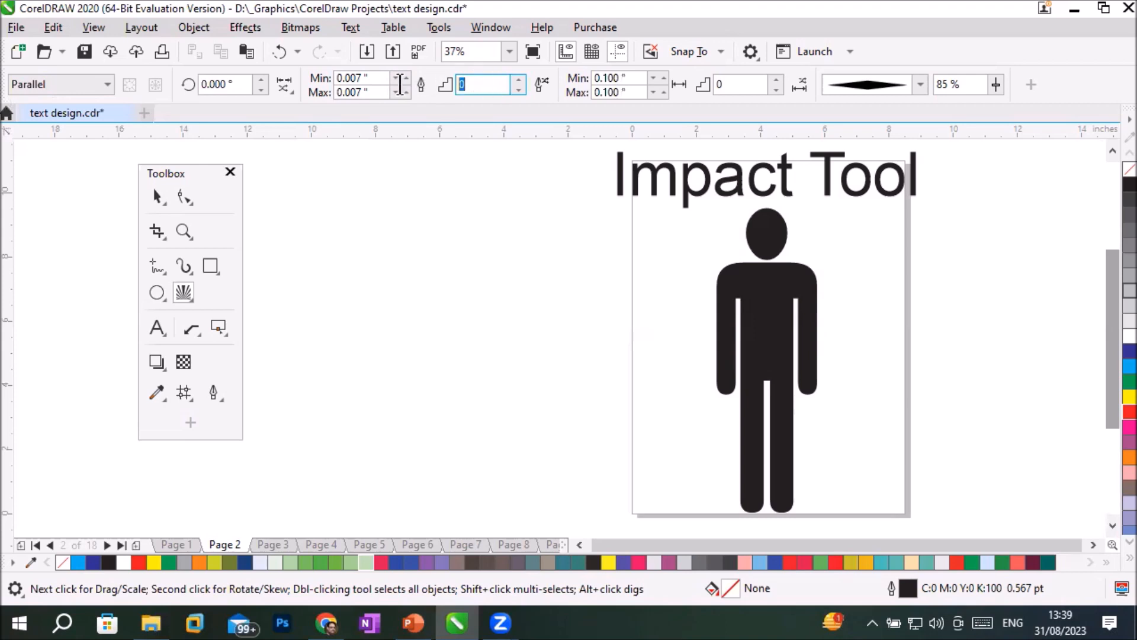
pyautogui.moveTo(634, 76); pyautogui.dragTo(573, 94)
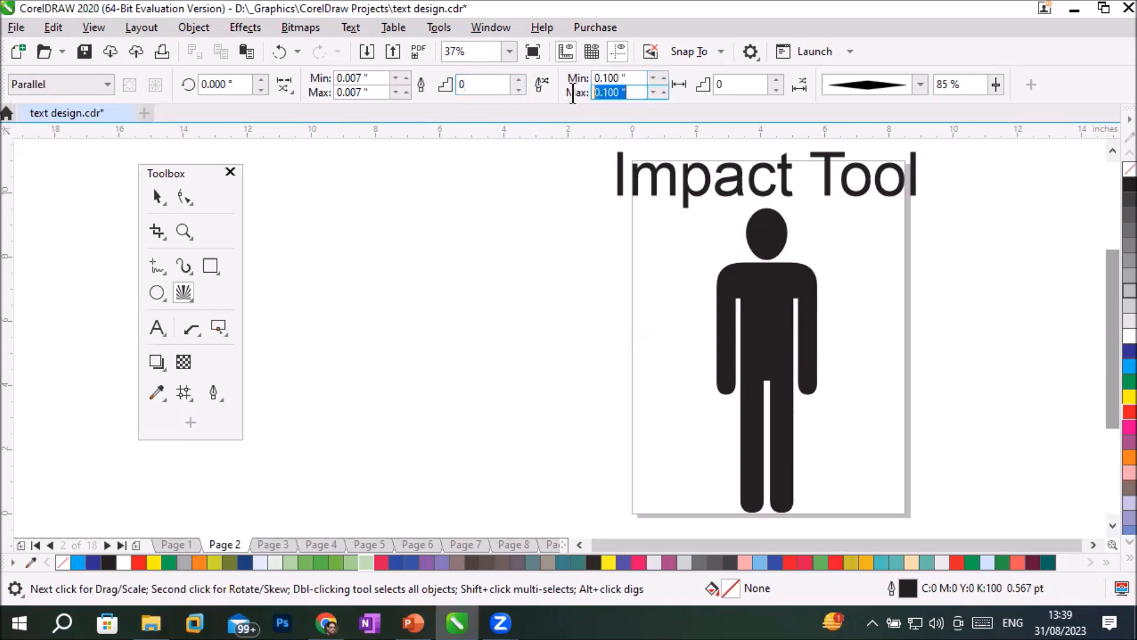
pyautogui.click(721, 85)
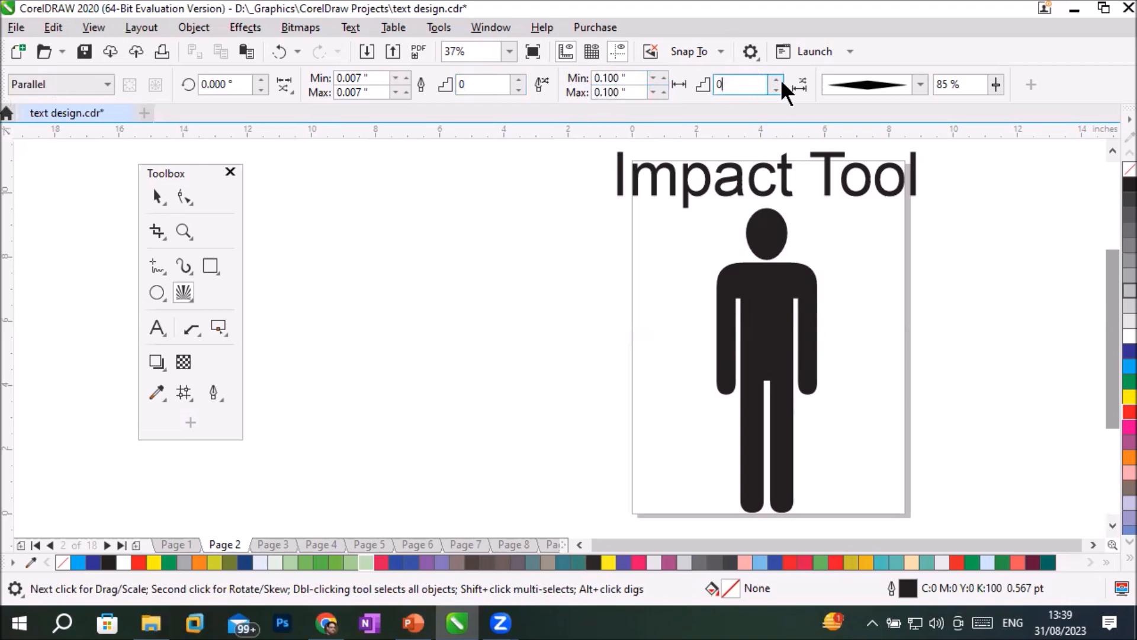
# Step: Choose the uniform line style and draw a parallel impact effect about 8.5 inches wide beside the page
pyautogui.click(920, 85)
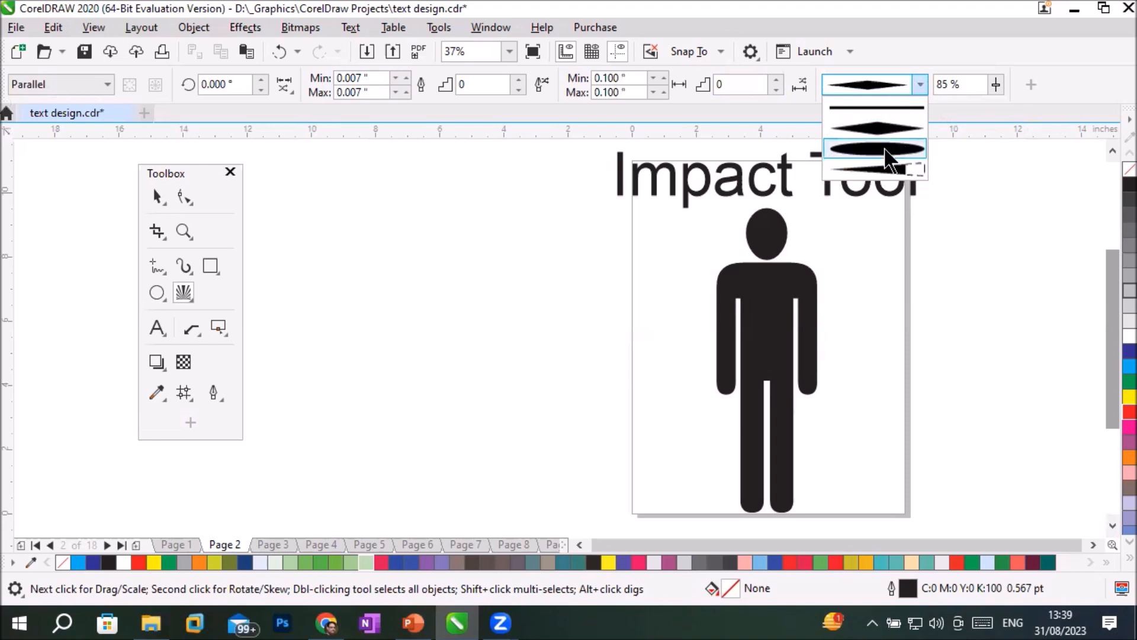
pyautogui.click(890, 110)
pyautogui.moveTo(345, 208)
pyautogui.mouseDown()
pyautogui.moveTo(574, 440)
pyautogui.moveTo(632, 465)
pyautogui.moveTo(617, 462)
pyautogui.mouseUp()
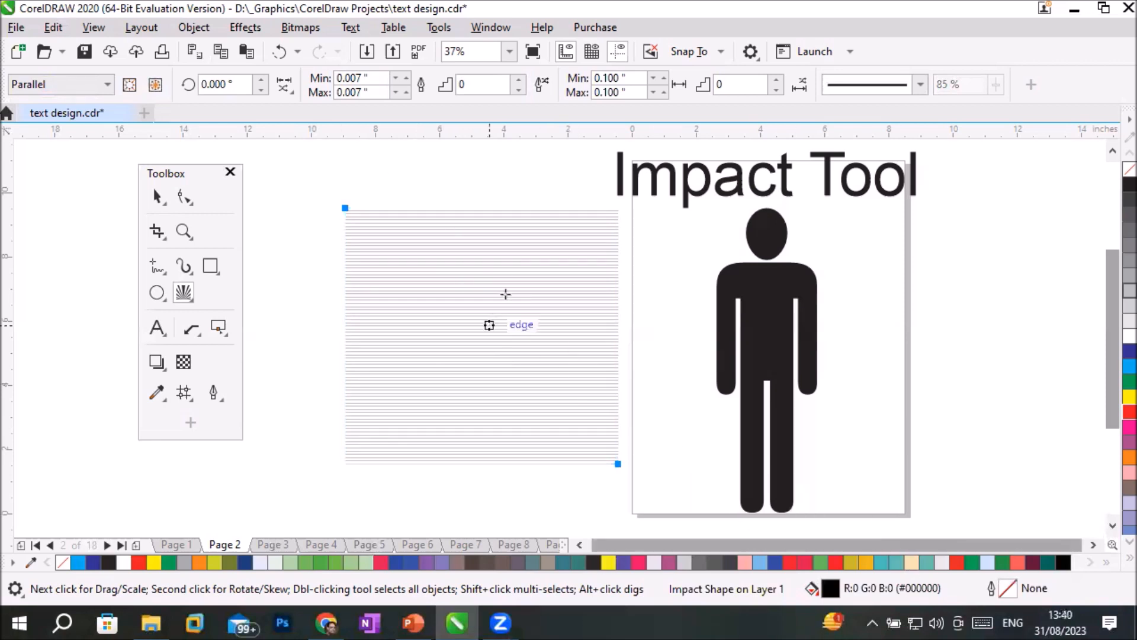
pyautogui.scroll(4, 559, 263)
pyautogui.scroll(-4, 559, 262)
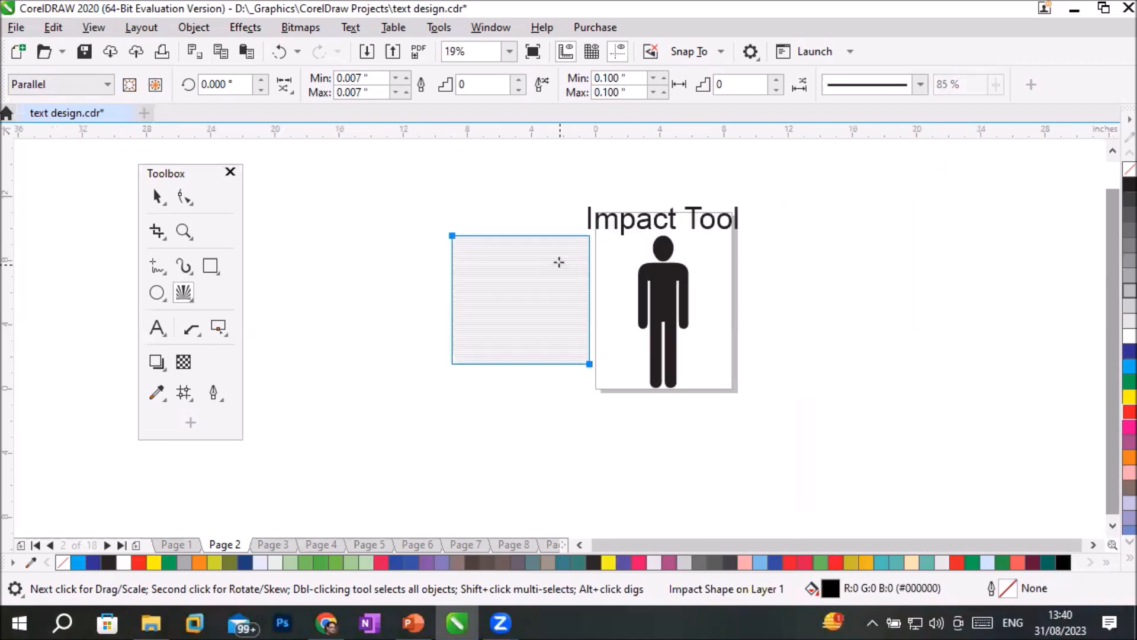
pyautogui.scroll(2, 497, 250)
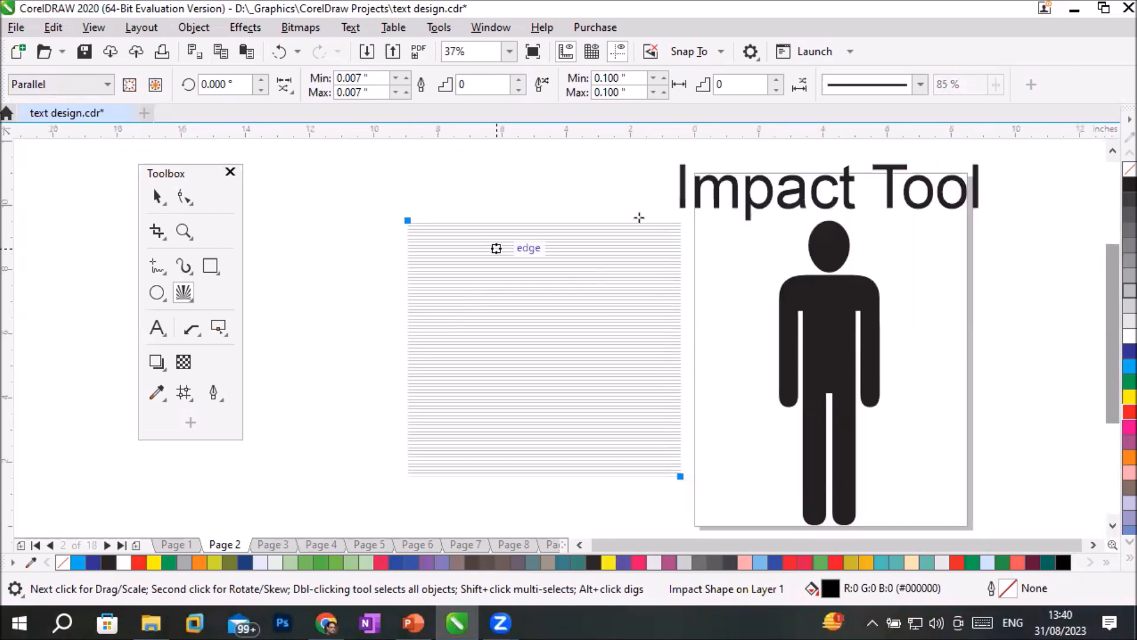
# Step: Apply the diamond-shaped line style to the parallel effect, inspect both line ends and move the Toolbox clear
pyautogui.click(920, 84)
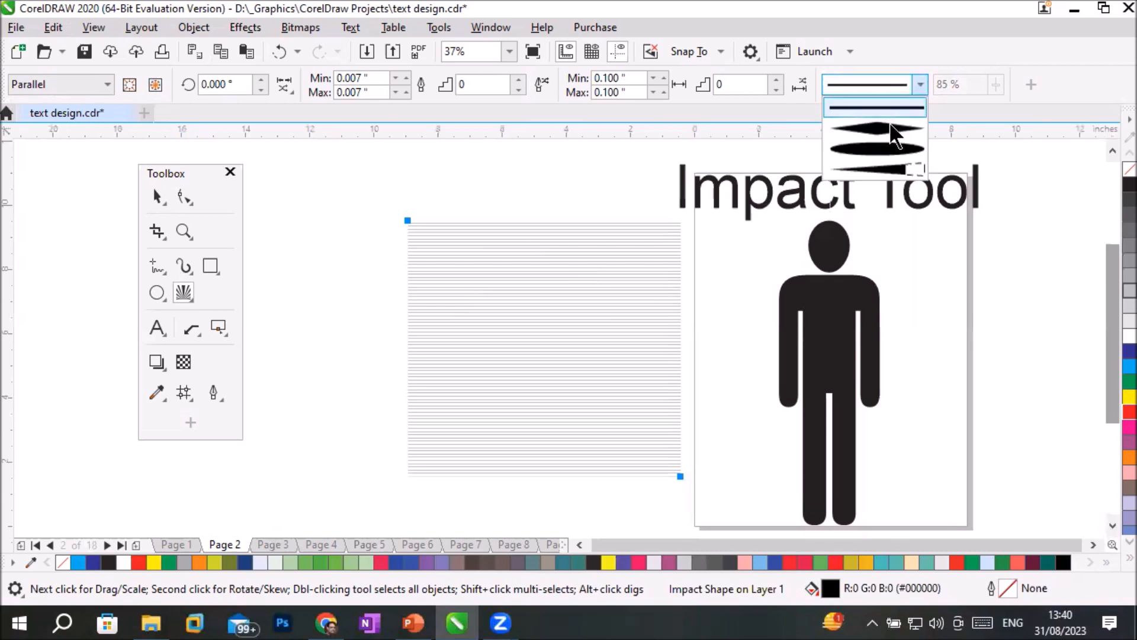
pyautogui.click(891, 129)
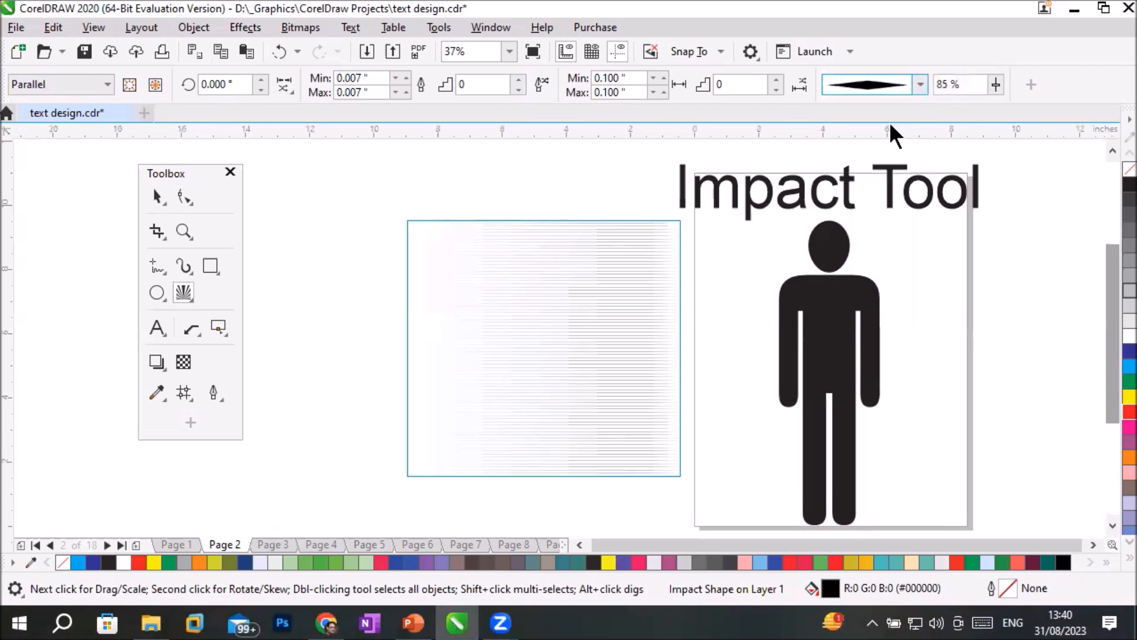
pyautogui.scroll(4, 594, 168)
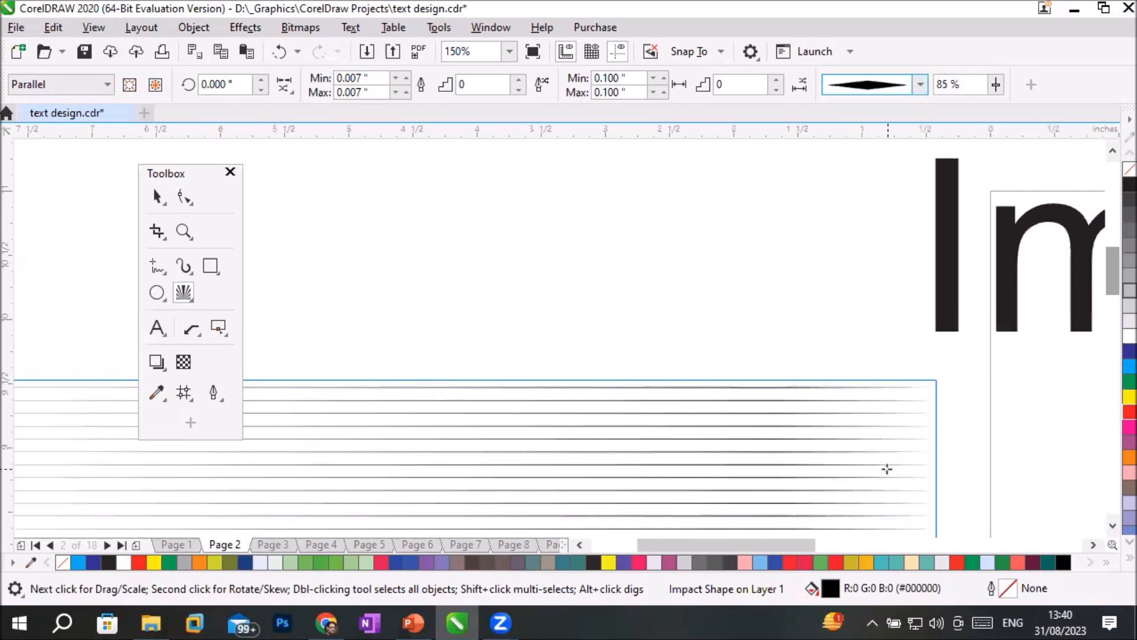
pyautogui.scroll(-2, 887, 468)
pyautogui.scroll(2, 545, 498)
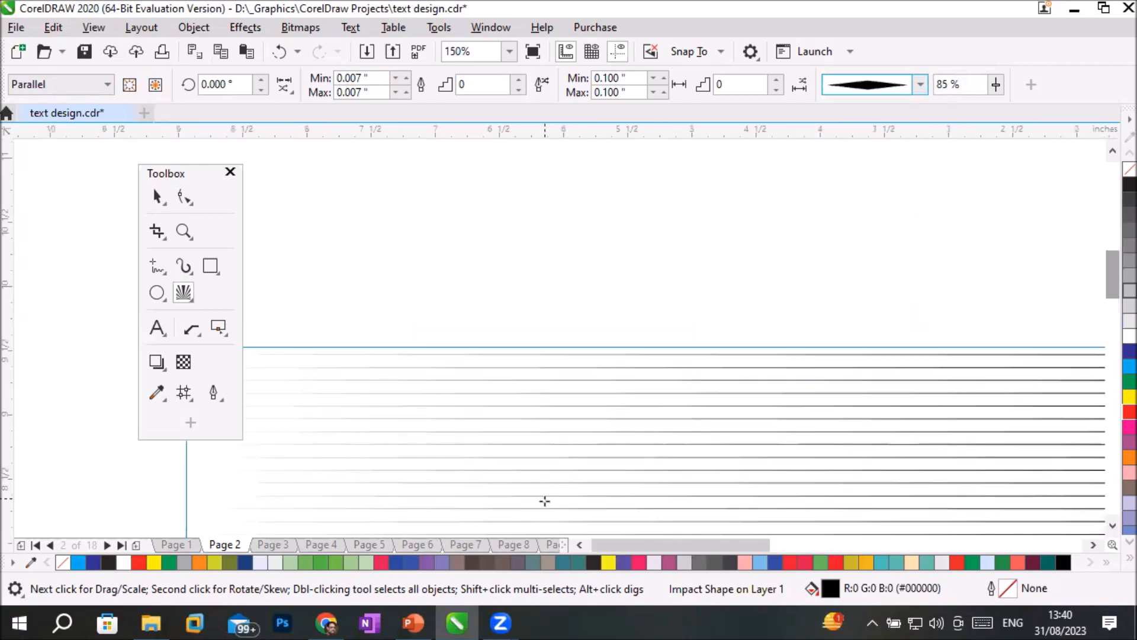
pyautogui.click(183, 178)
pyautogui.moveTo(184, 178); pyautogui.dragTo(35, 180)
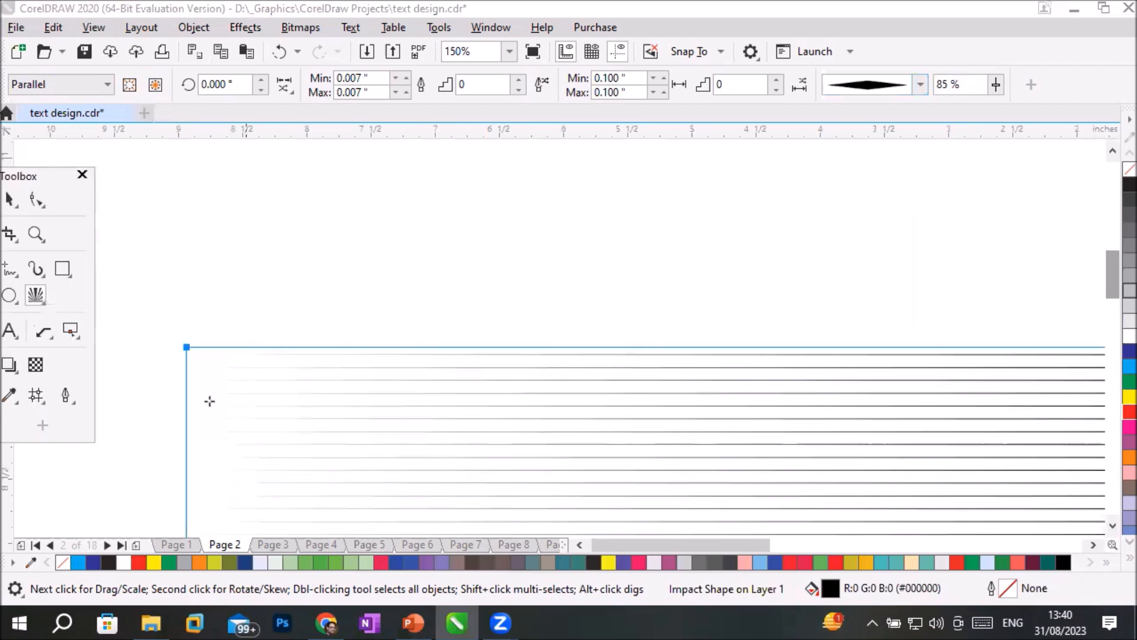
# Step: Try the elliptical and one-sided wedge line styles on the parallel effect
pyautogui.click(918, 83)
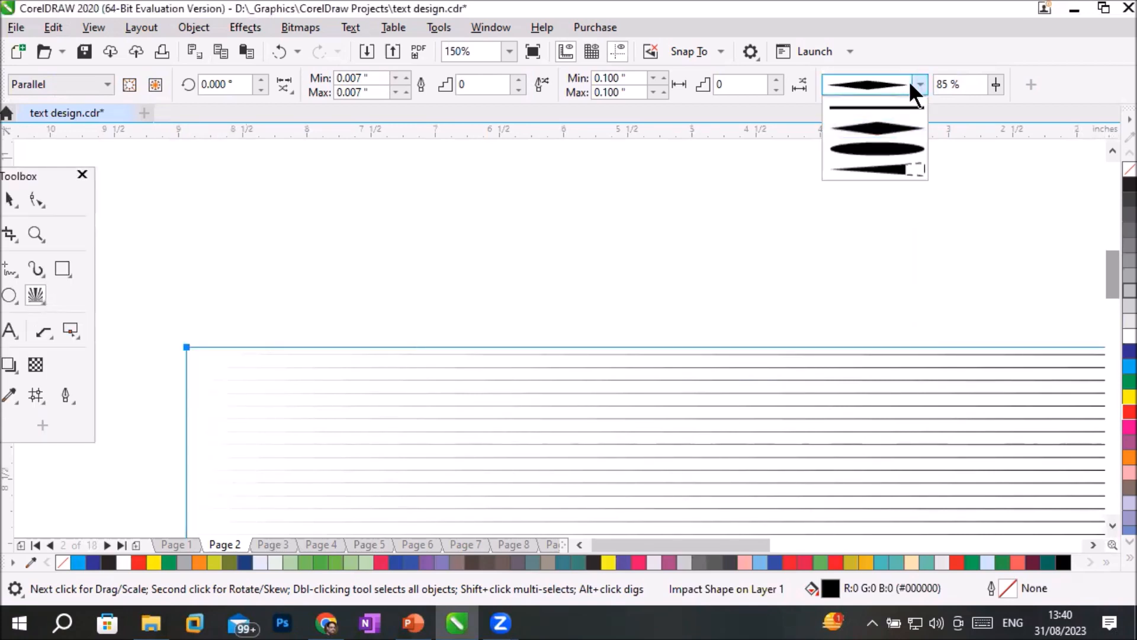
pyautogui.click(864, 151)
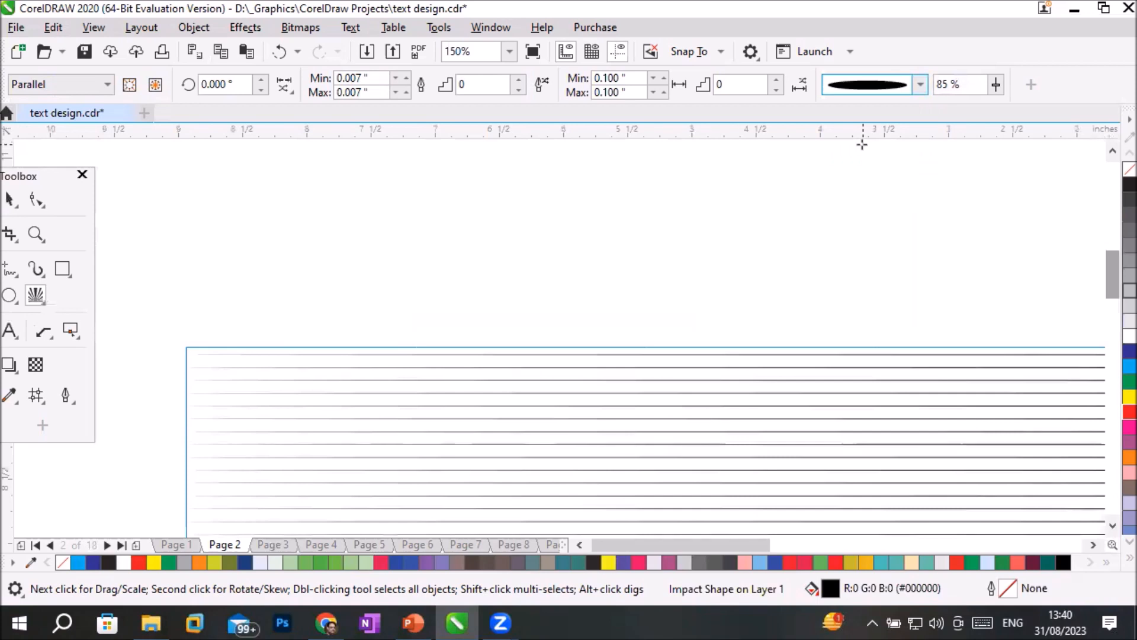
pyautogui.click(919, 84)
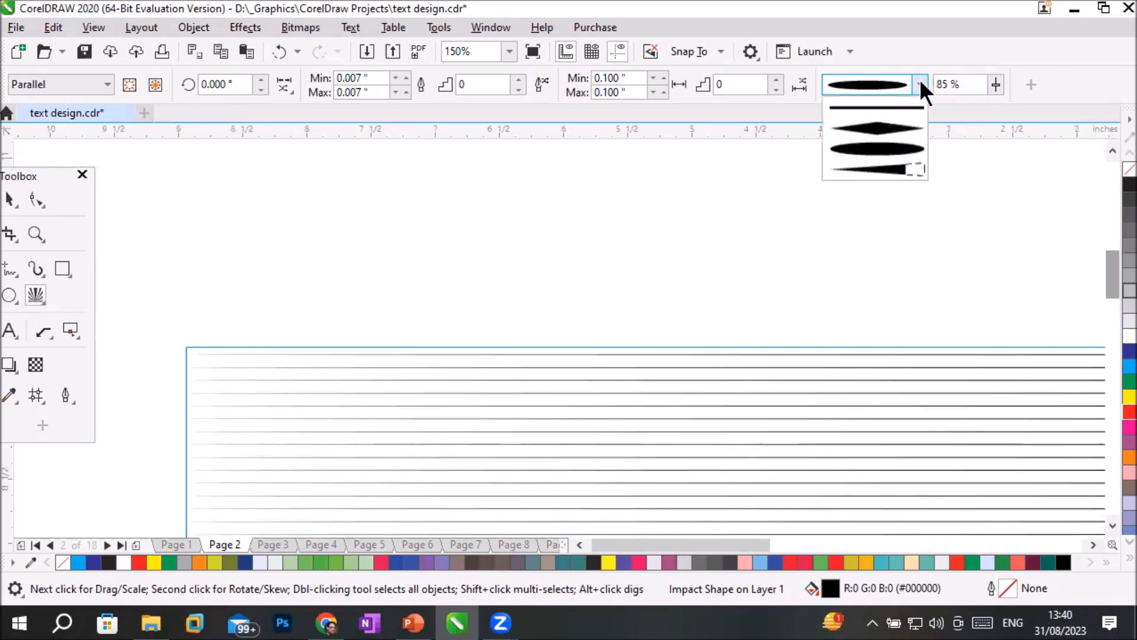
pyautogui.click(886, 166)
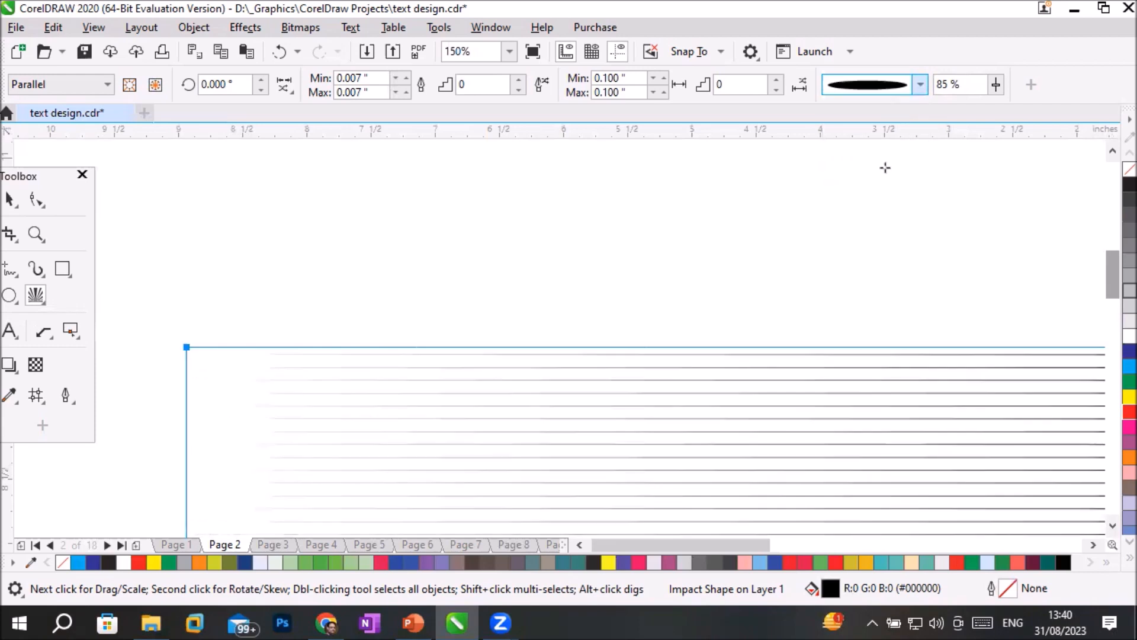
# Step: Set the parallel effect's line style to the elliptical shape and bring the whole line block into view
pyautogui.click(915, 88)
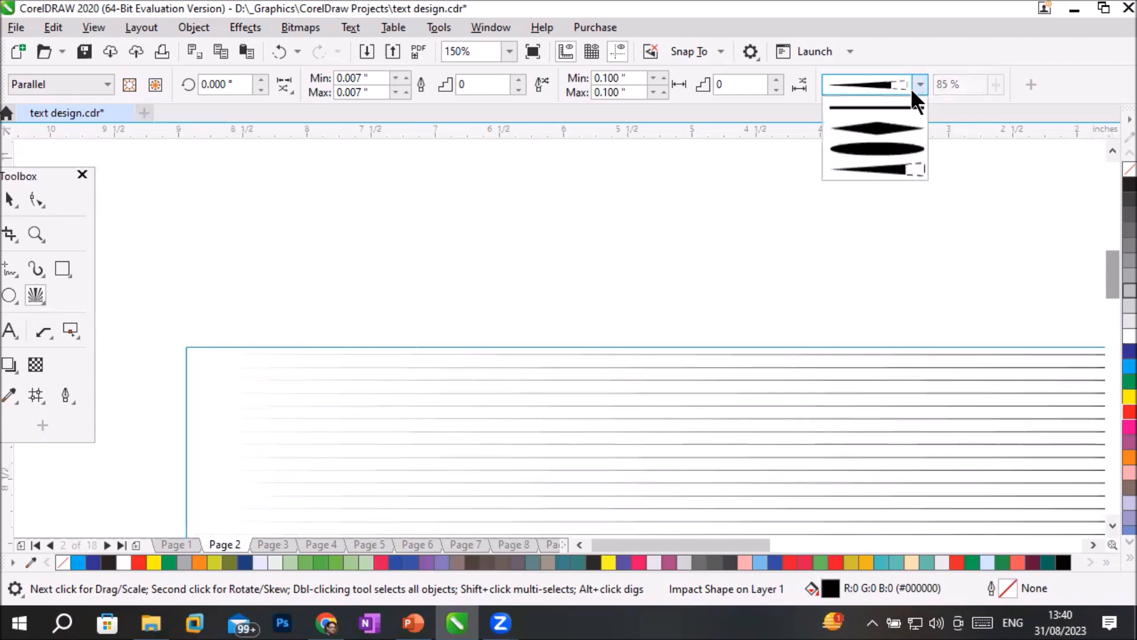
pyautogui.click(886, 149)
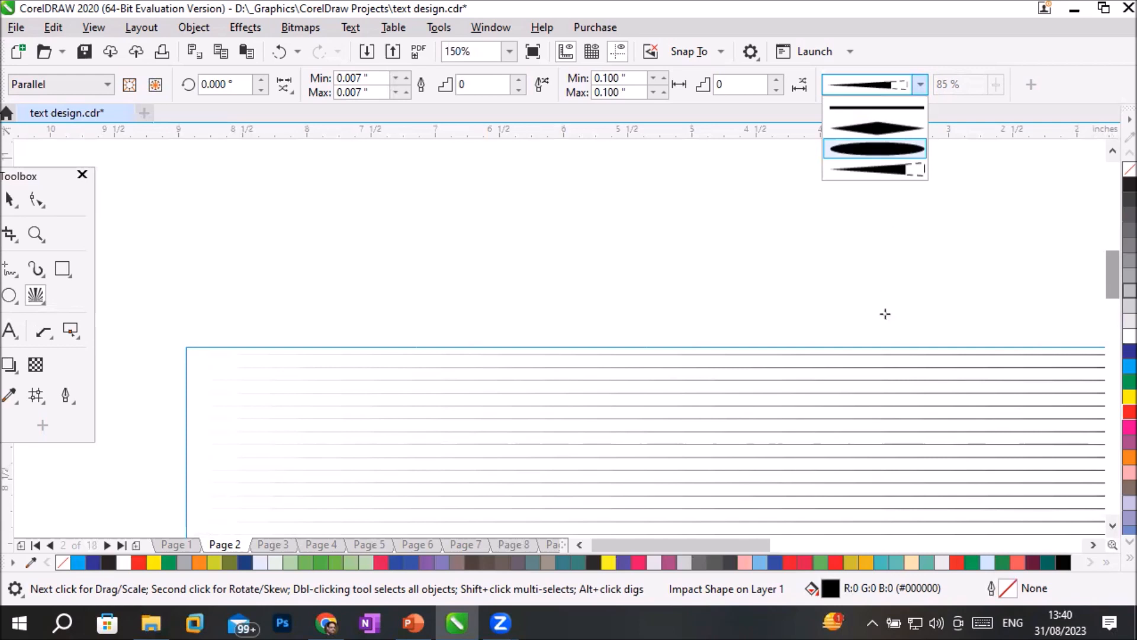
pyautogui.scroll(-3, 958, 416)
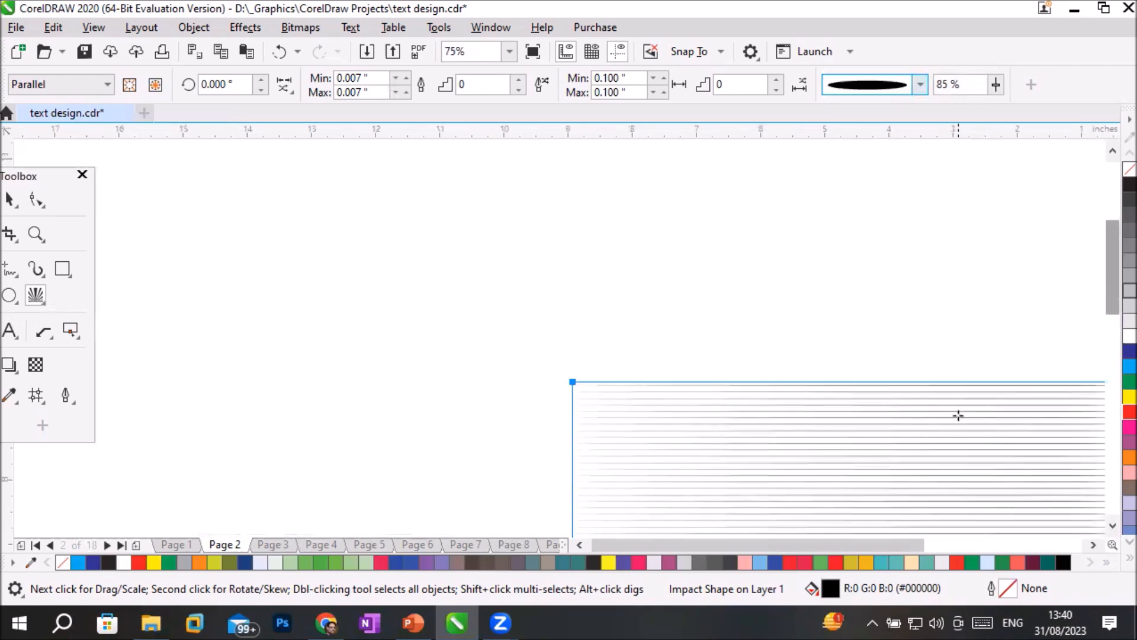
pyautogui.click(1092, 544)
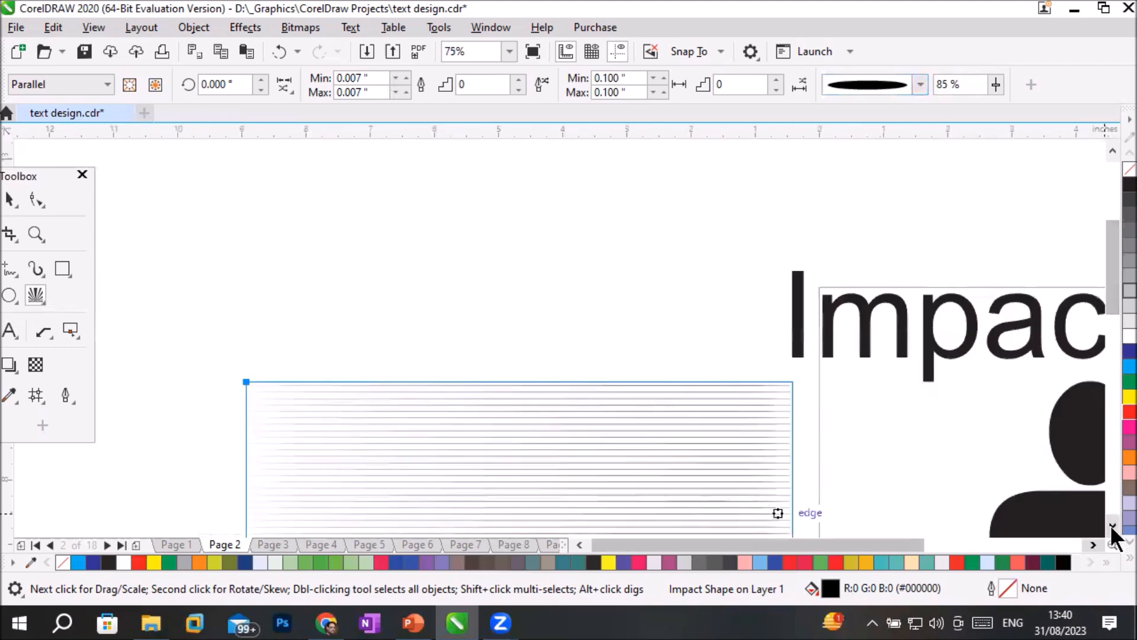
pyautogui.click(1112, 525)
pyautogui.click(1112, 525)
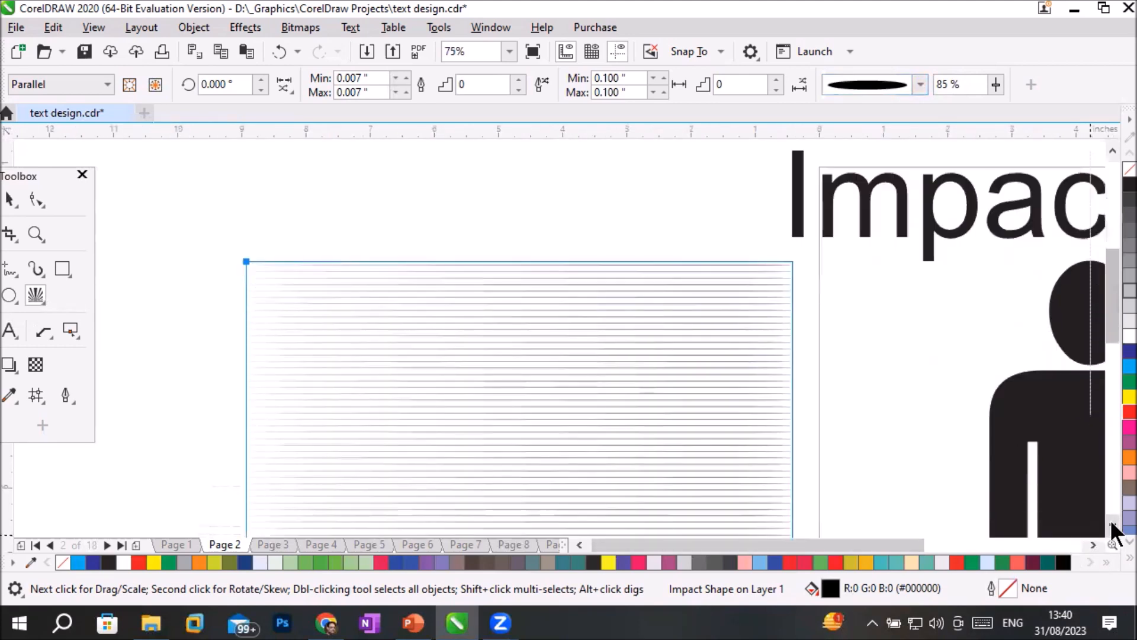
pyautogui.click(1111, 525)
pyautogui.click(1112, 527)
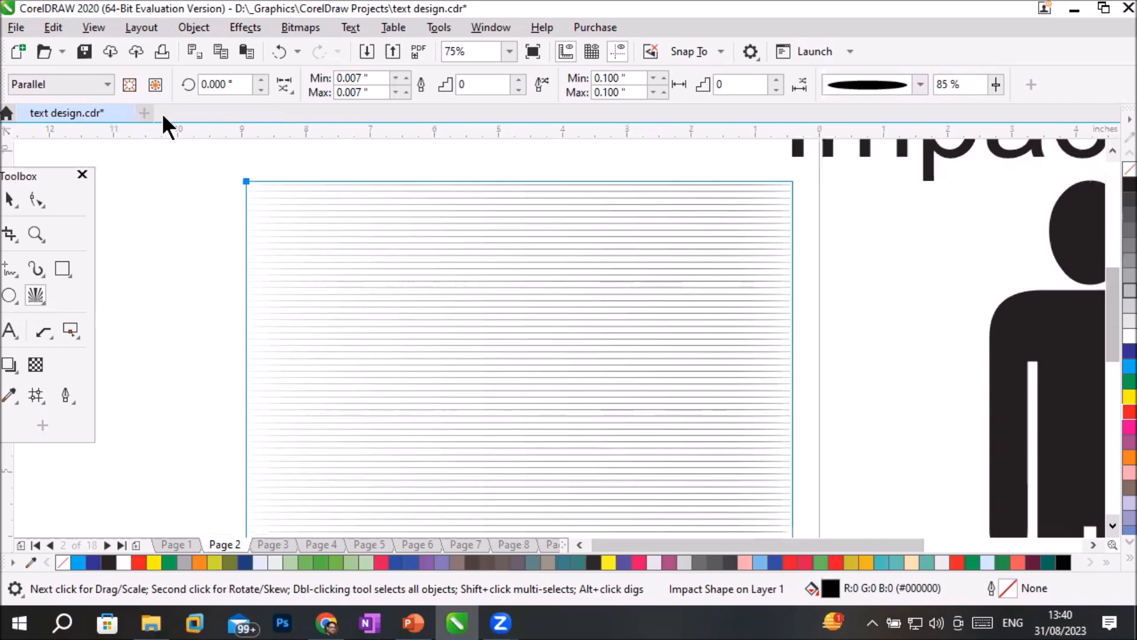
# Step: Enable random start points and random end points for the parallel effect's lines
pyautogui.click(285, 85)
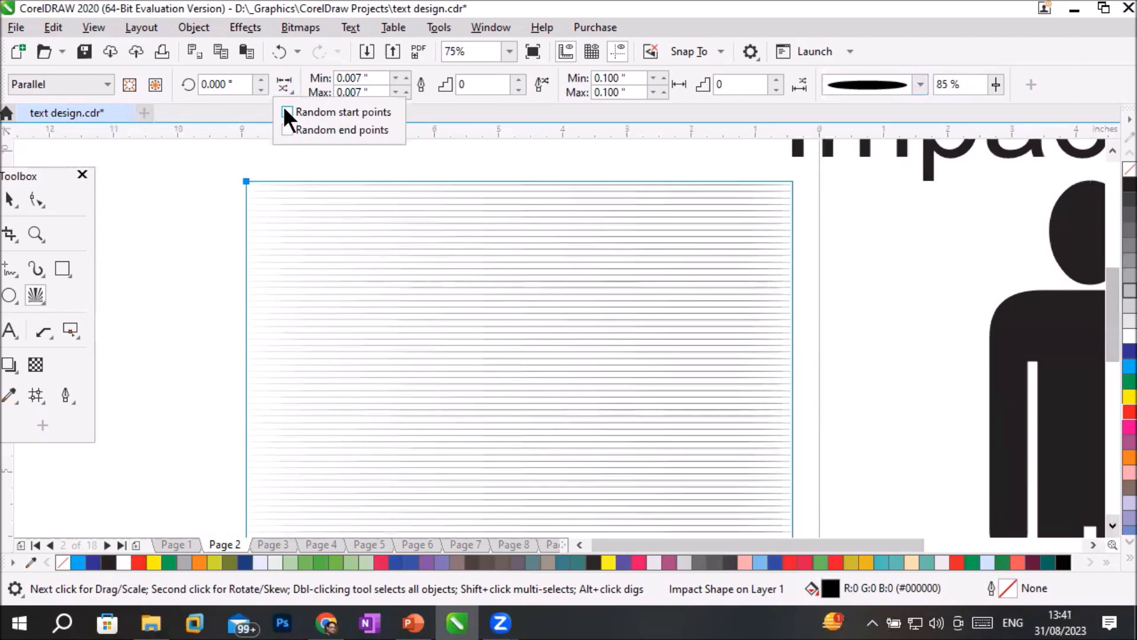
pyautogui.click(291, 122)
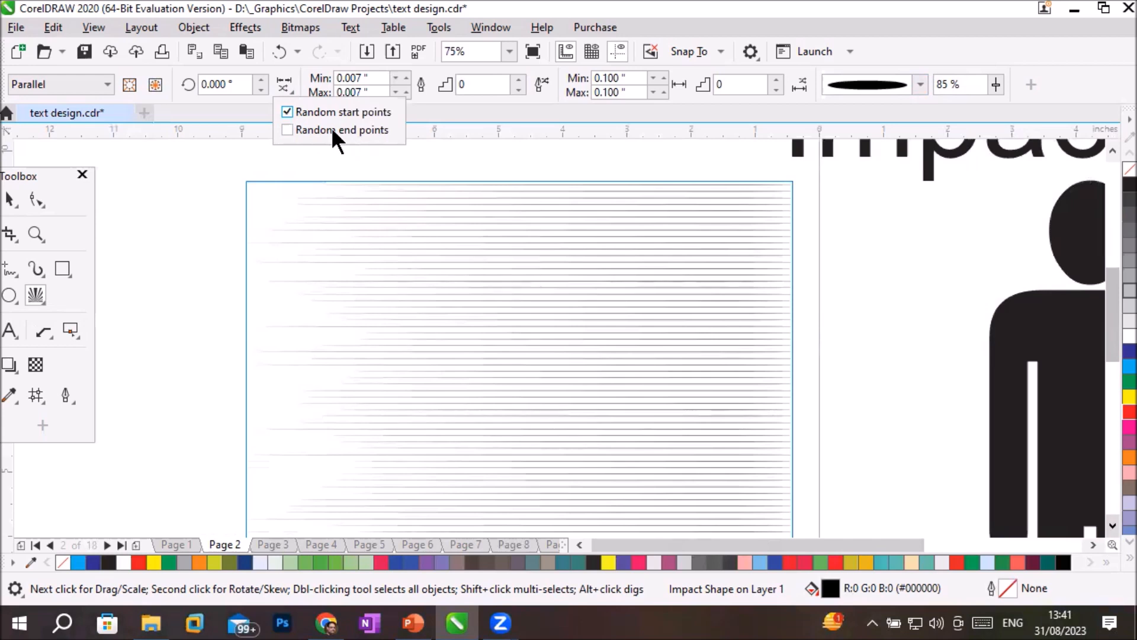
pyautogui.click(288, 130)
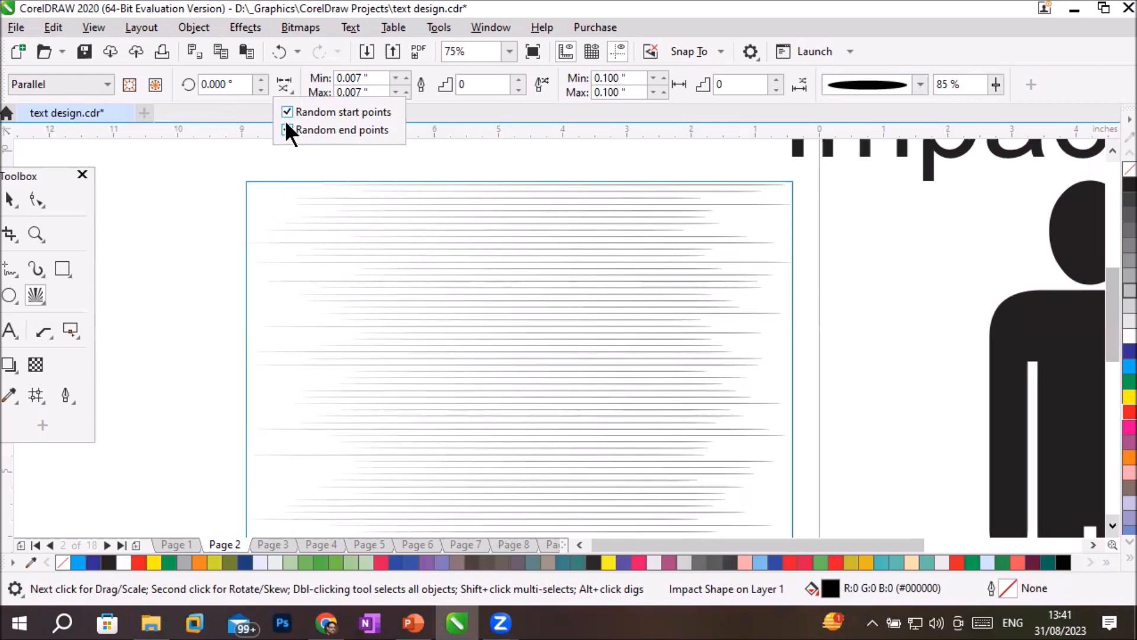
# Step: Close the random line point options and set the parallel effect's minimum line width to 0.010"
pyautogui.click(290, 79)
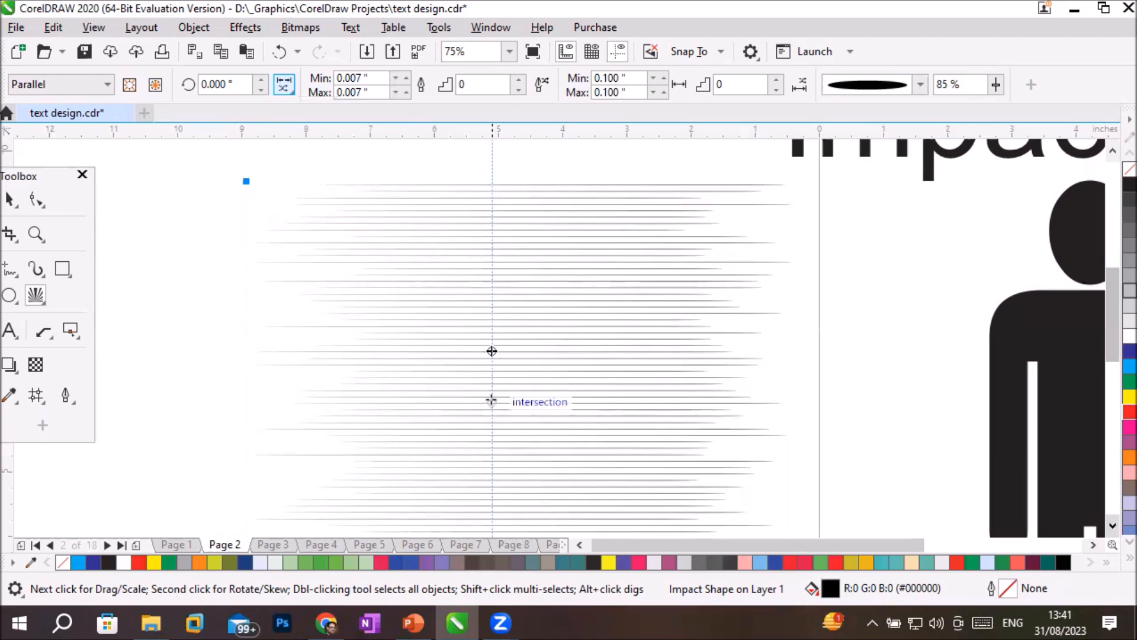
pyautogui.click(393, 78)
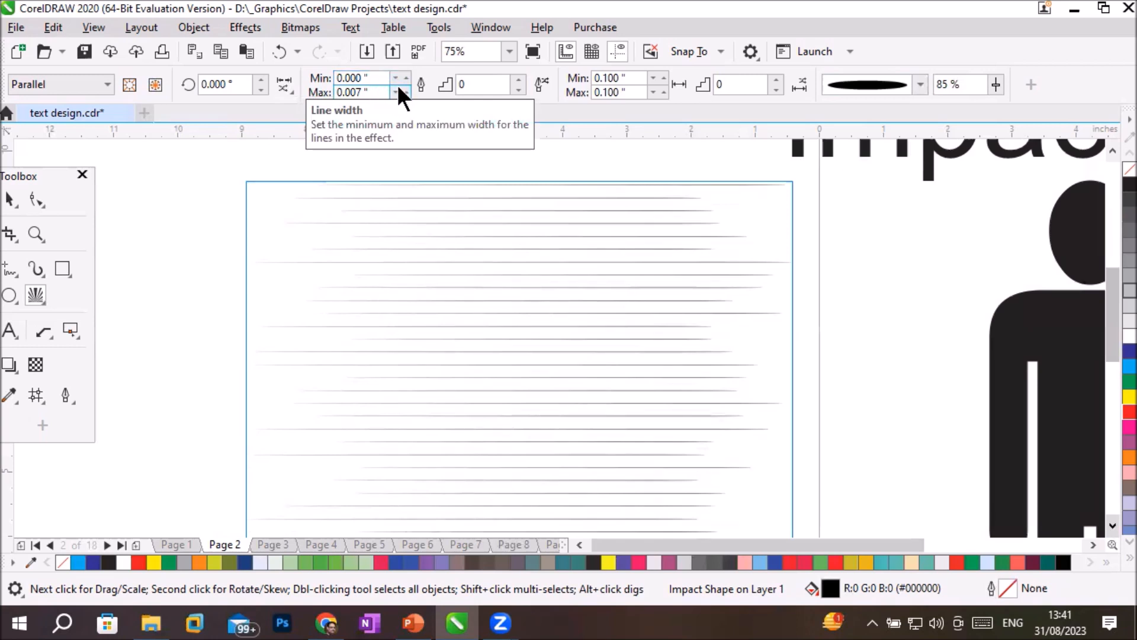
pyautogui.click(405, 77)
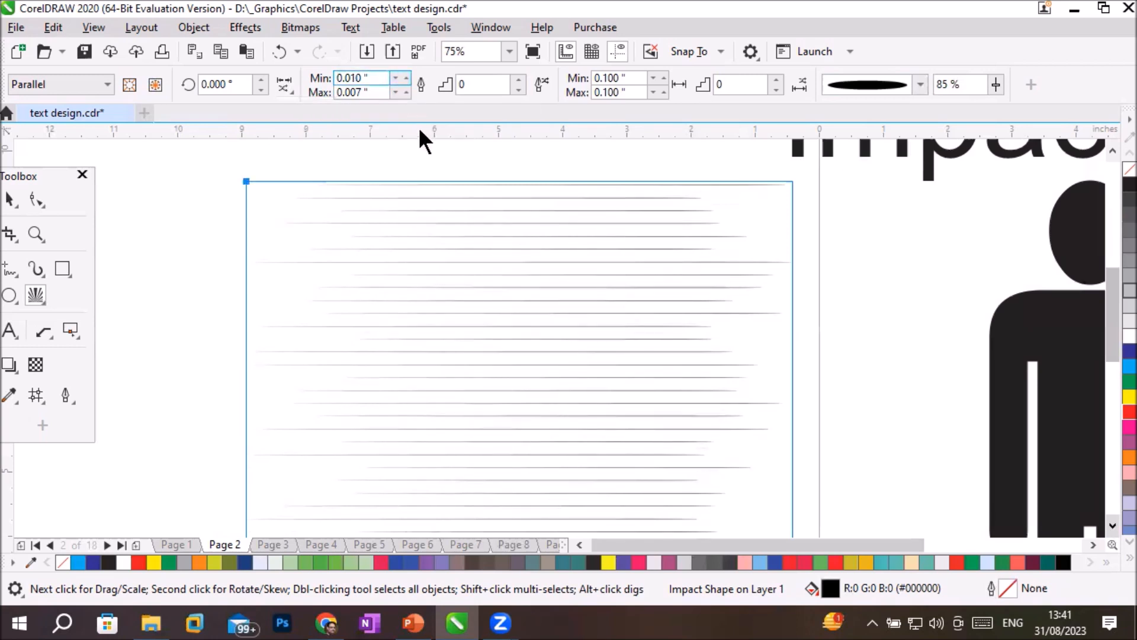
# Step: Increase the parallel effect's maximum line width to 0.100"
pyautogui.click(405, 92)
pyautogui.click(405, 92)
pyautogui.click(405, 92)
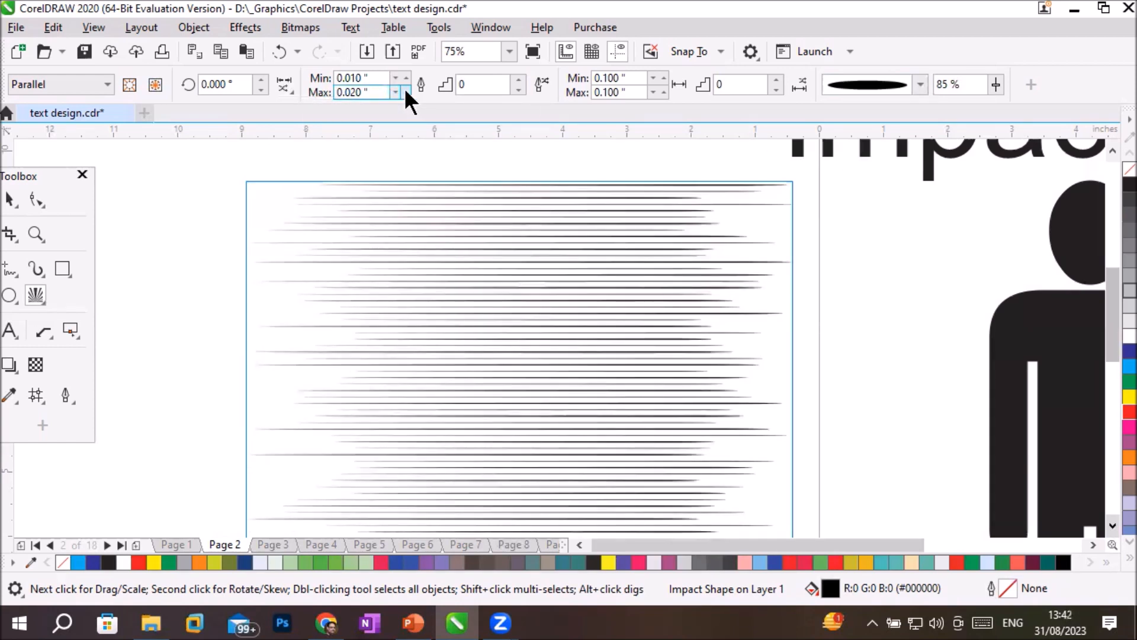
pyautogui.click(405, 92)
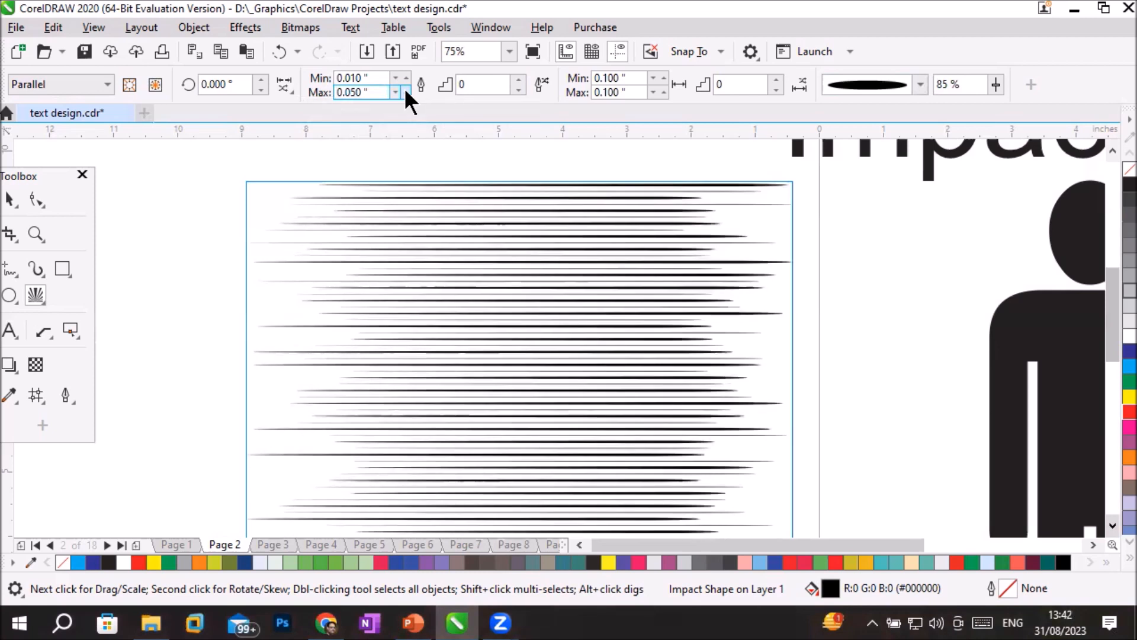
pyautogui.click(405, 91)
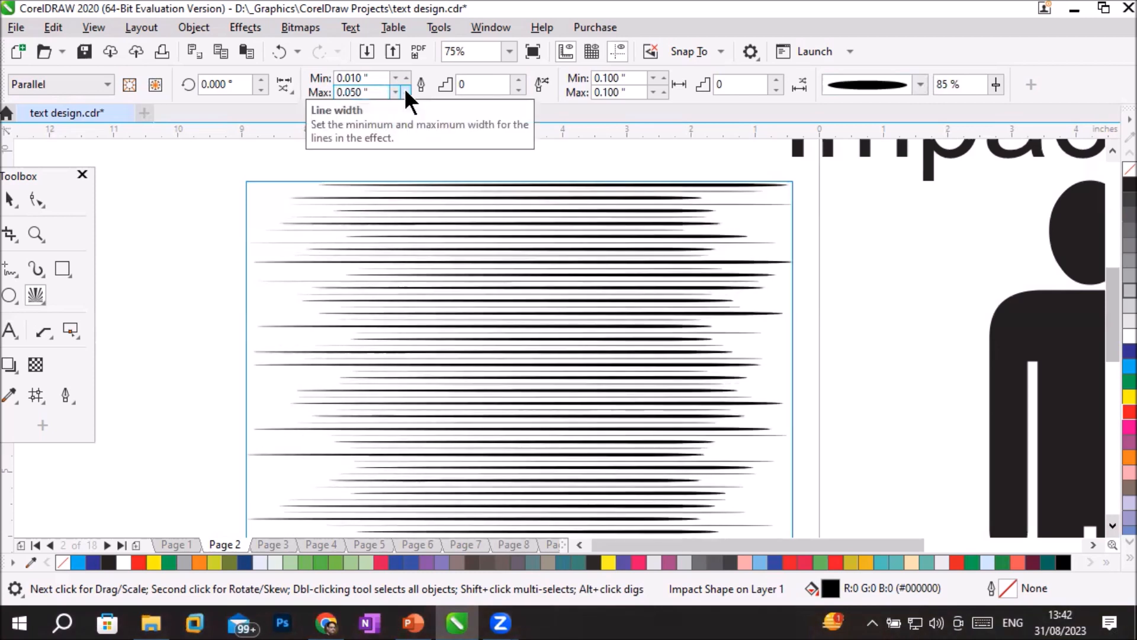
pyautogui.click(405, 89)
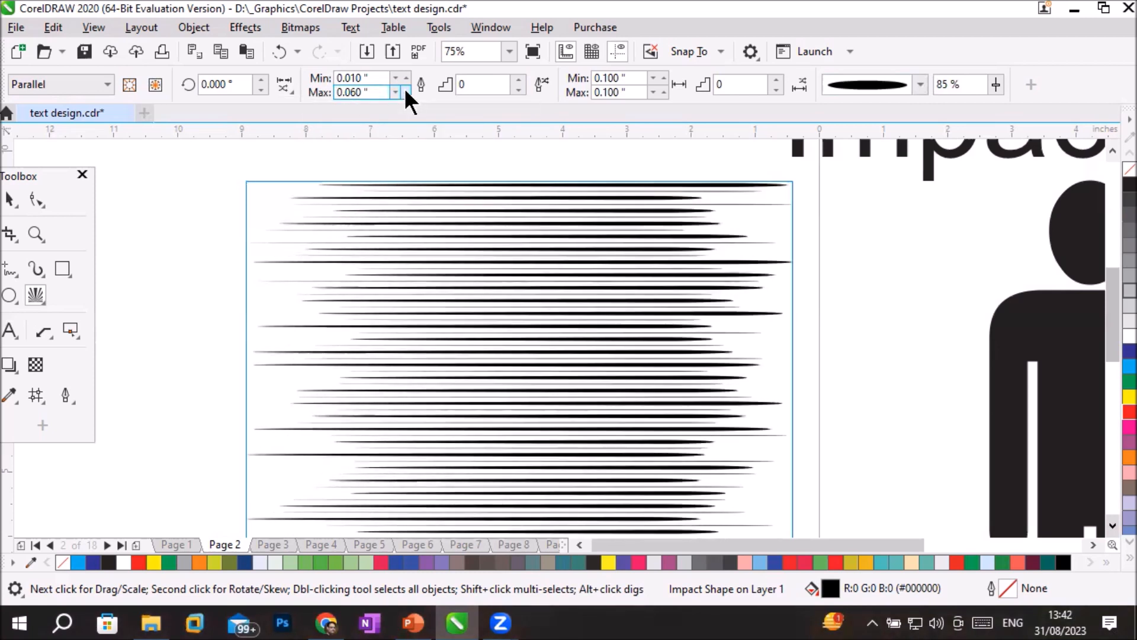
pyautogui.click(405, 89)
pyautogui.click(406, 88)
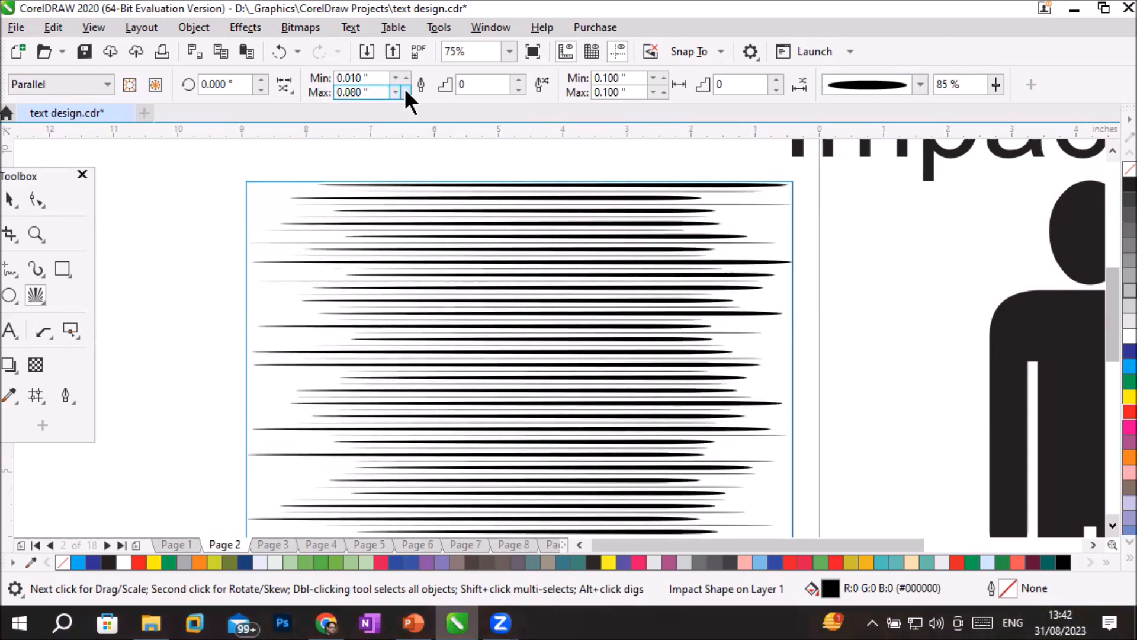
pyautogui.click(406, 88)
pyautogui.click(406, 89)
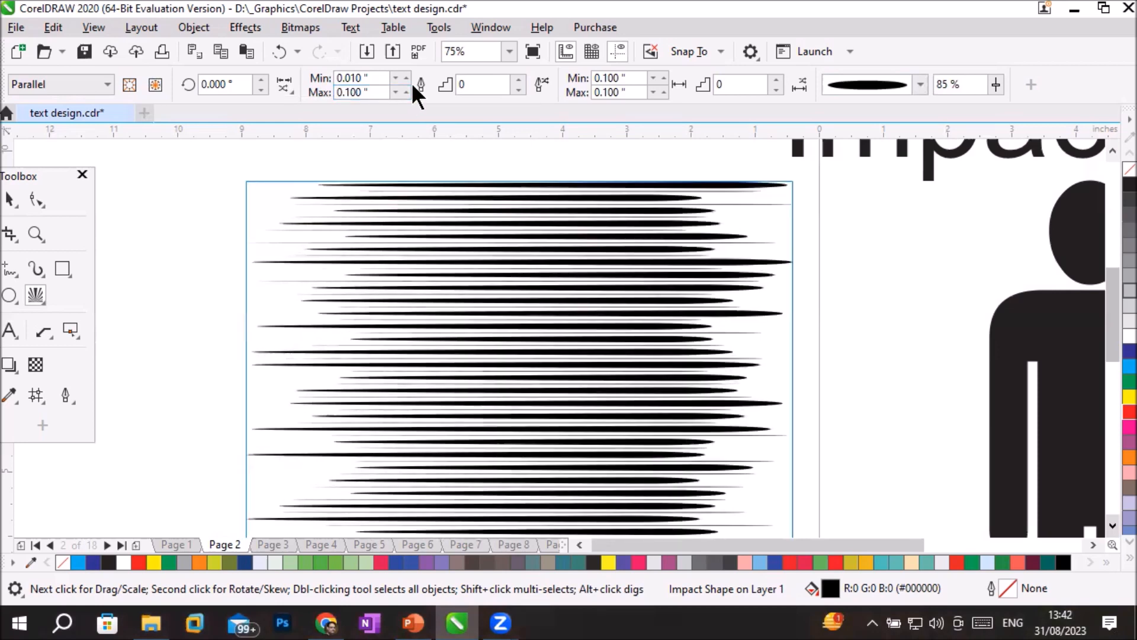
# Step: Examine the thin and thick lines up close and set the parallel effect's width steps to 6
pyautogui.scroll(5, 507, 255)
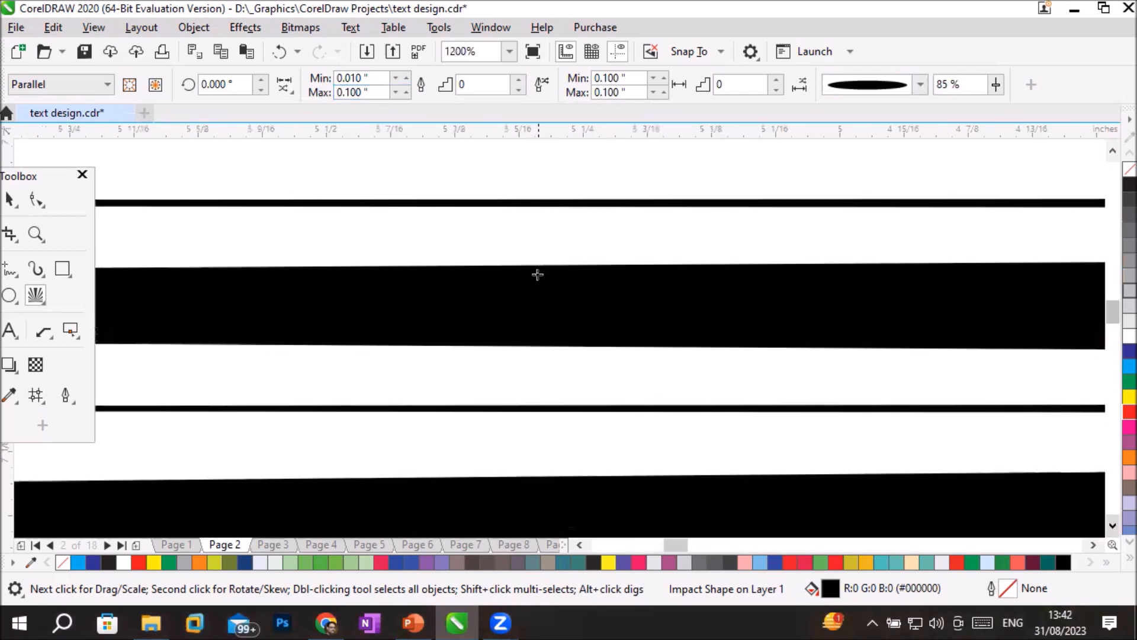
pyautogui.scroll(-6, 537, 274)
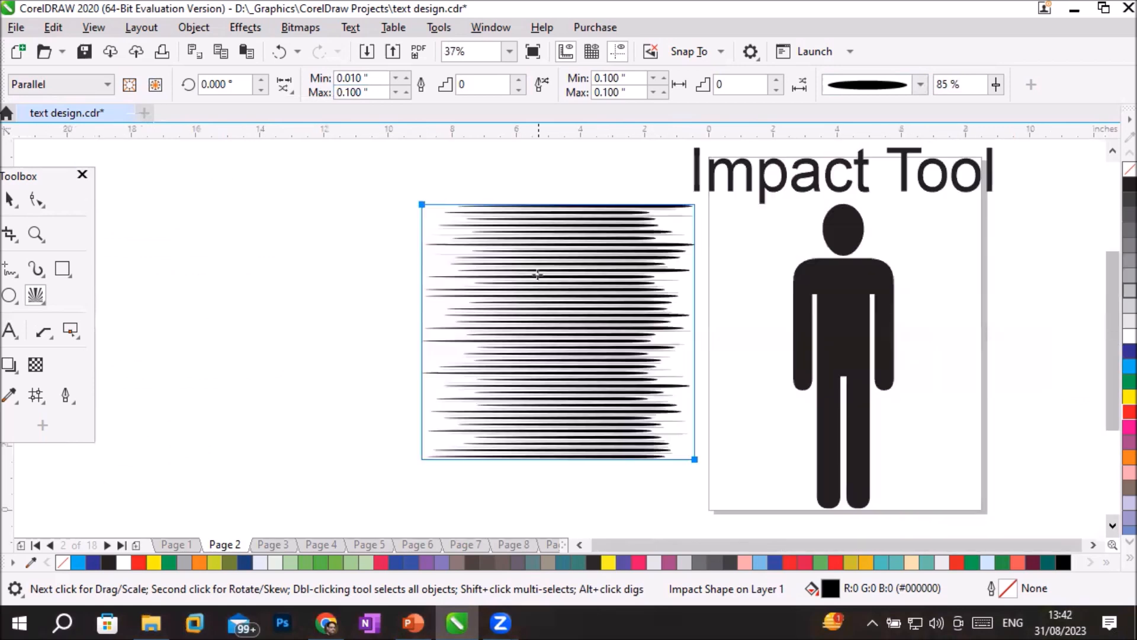
pyautogui.scroll(3, 537, 274)
pyautogui.scroll(-2, 537, 274)
pyautogui.scroll(1, 537, 274)
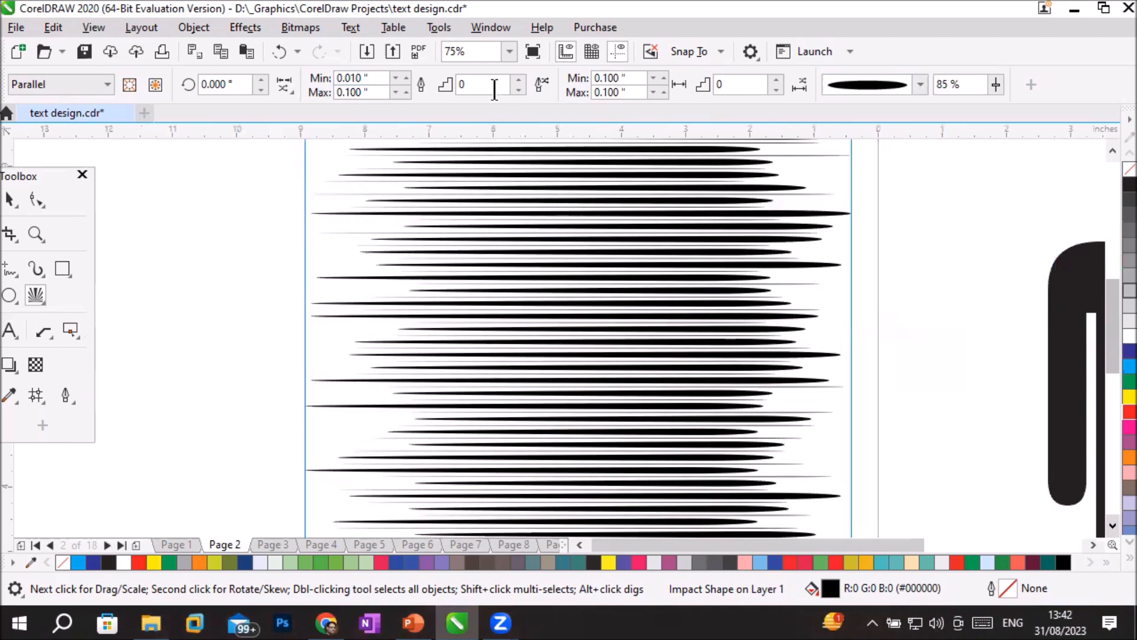
pyautogui.click(518, 79)
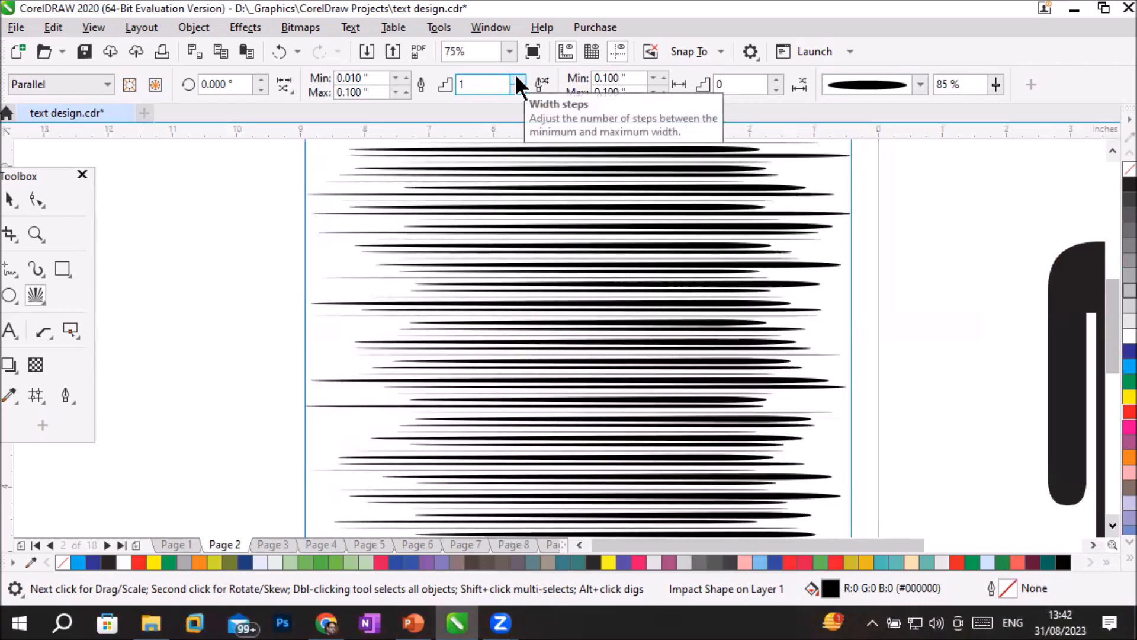
pyautogui.click(516, 78)
pyautogui.click(517, 78)
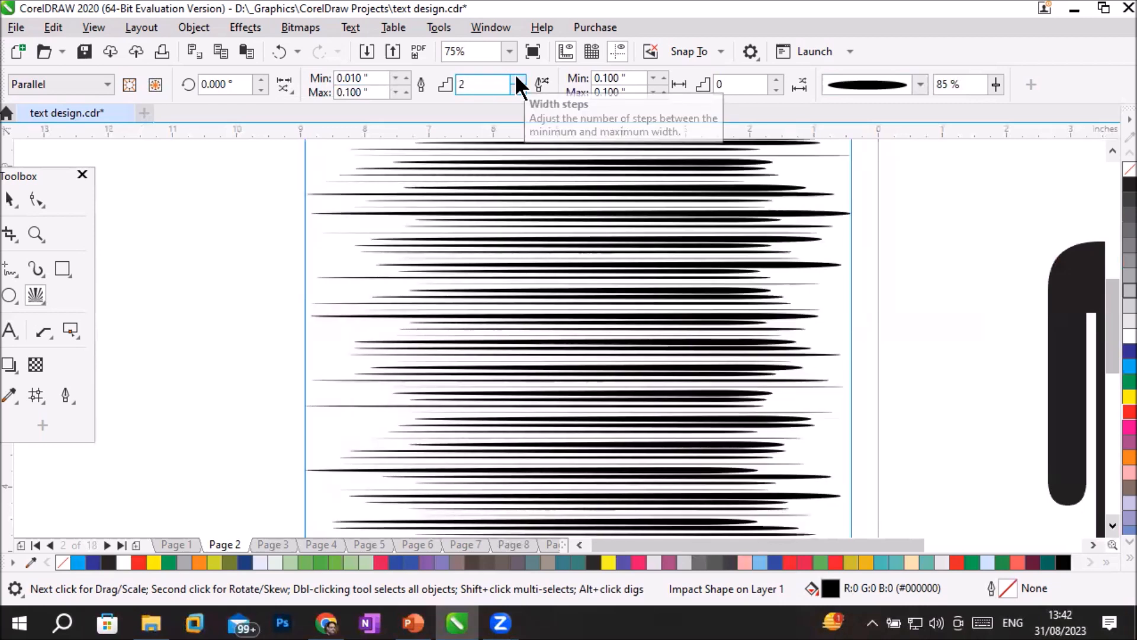
pyautogui.click(517, 78)
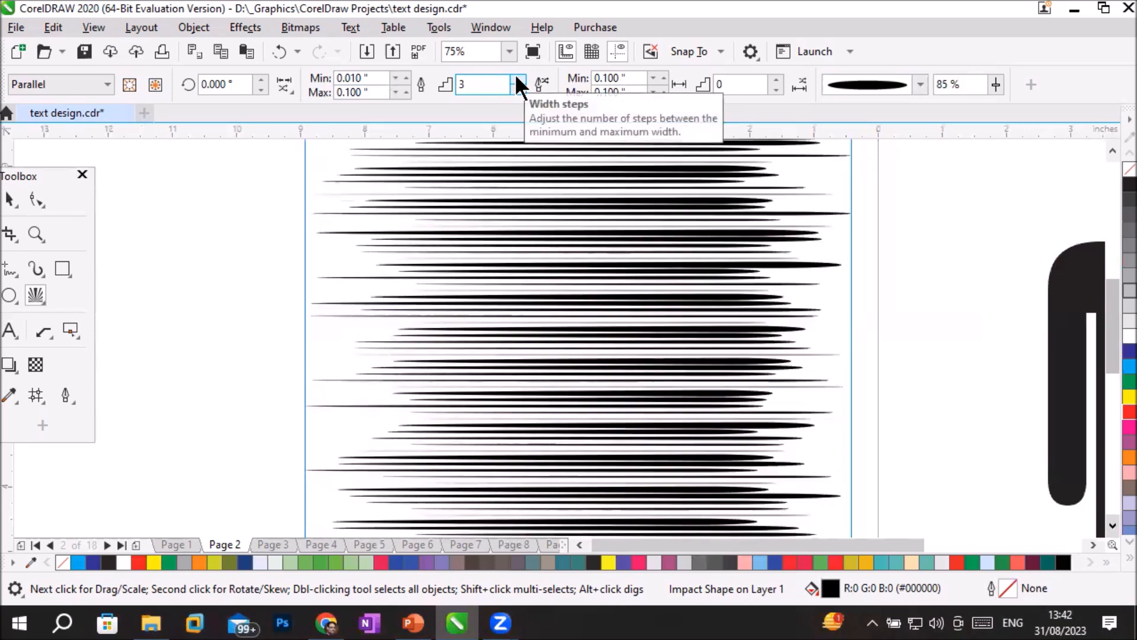
pyautogui.click(517, 78)
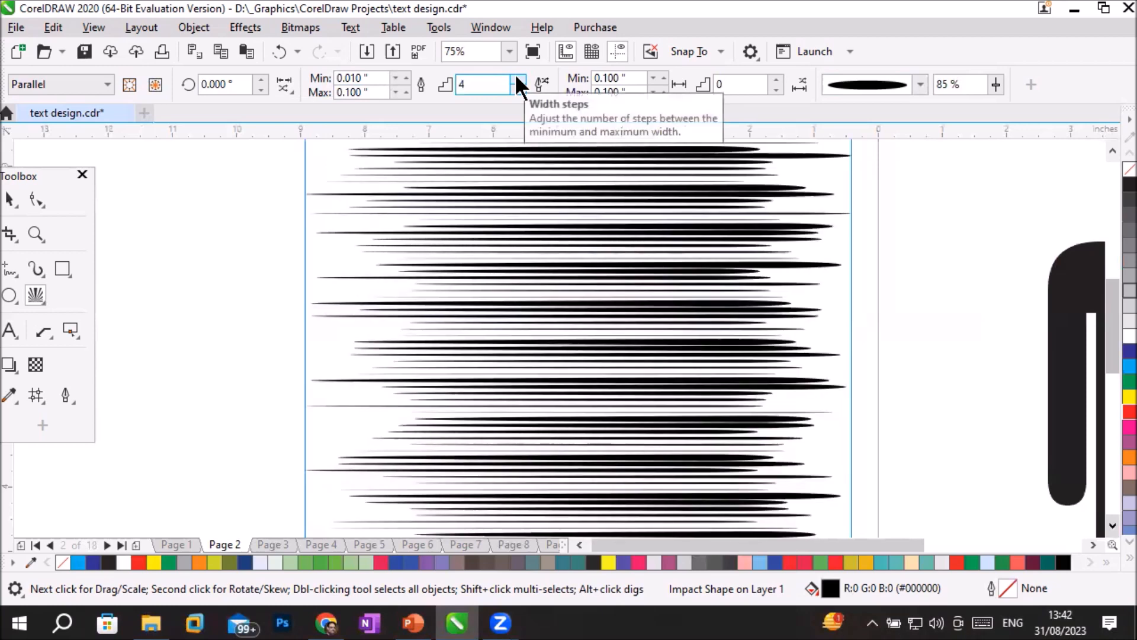
pyautogui.click(517, 78)
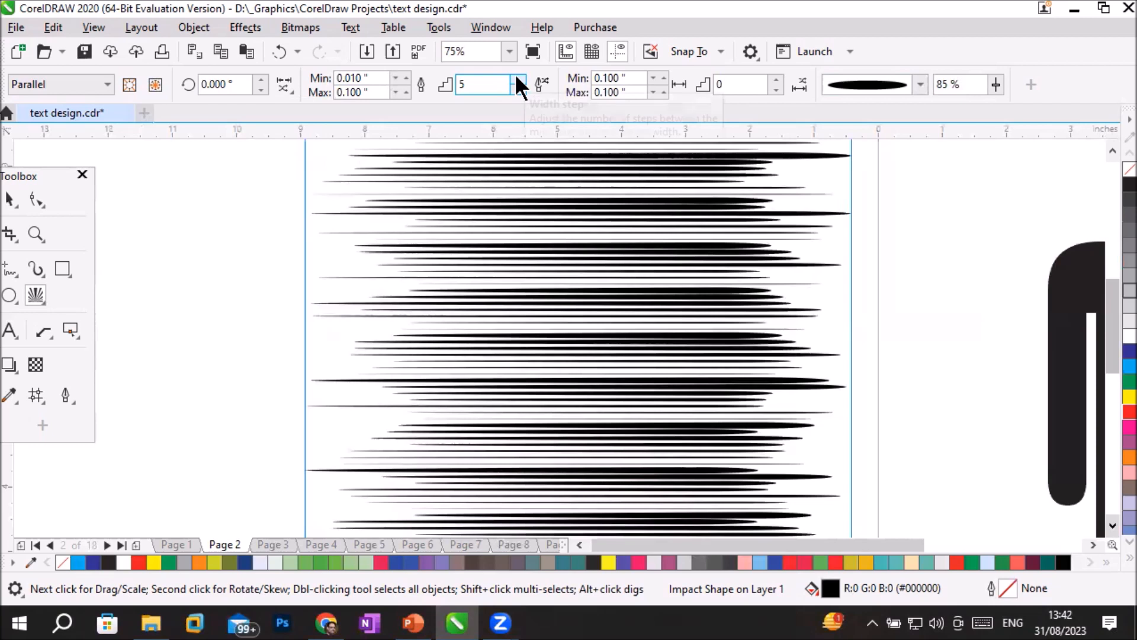
pyautogui.click(516, 78)
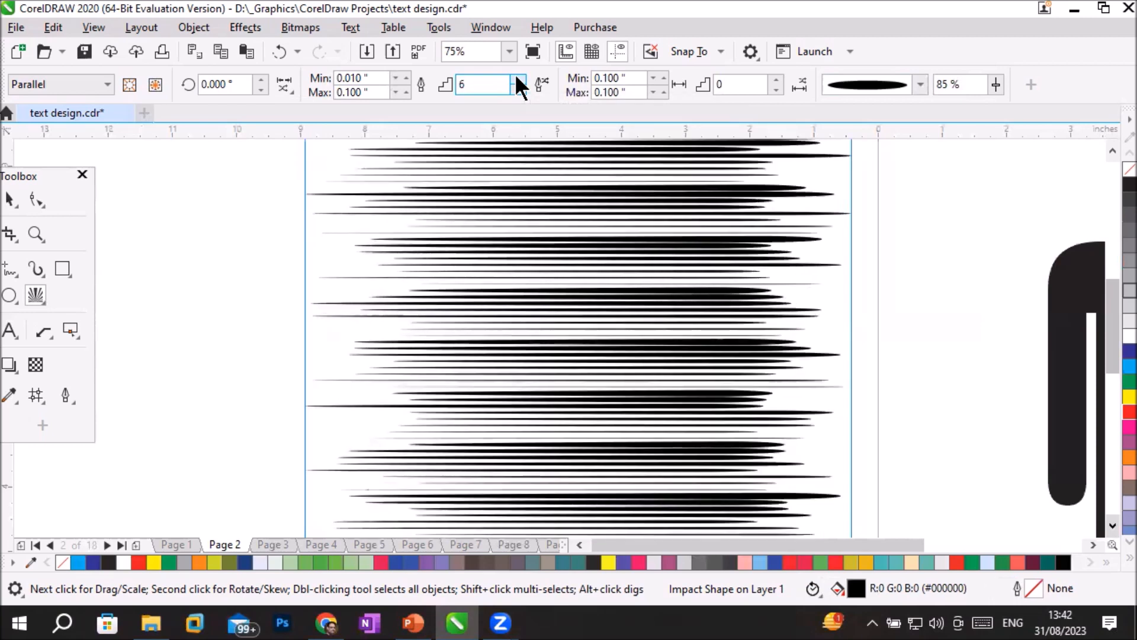
# Step: Lower the minimum spacing between the parallel effect's lines to 0.050"
pyautogui.click(652, 77)
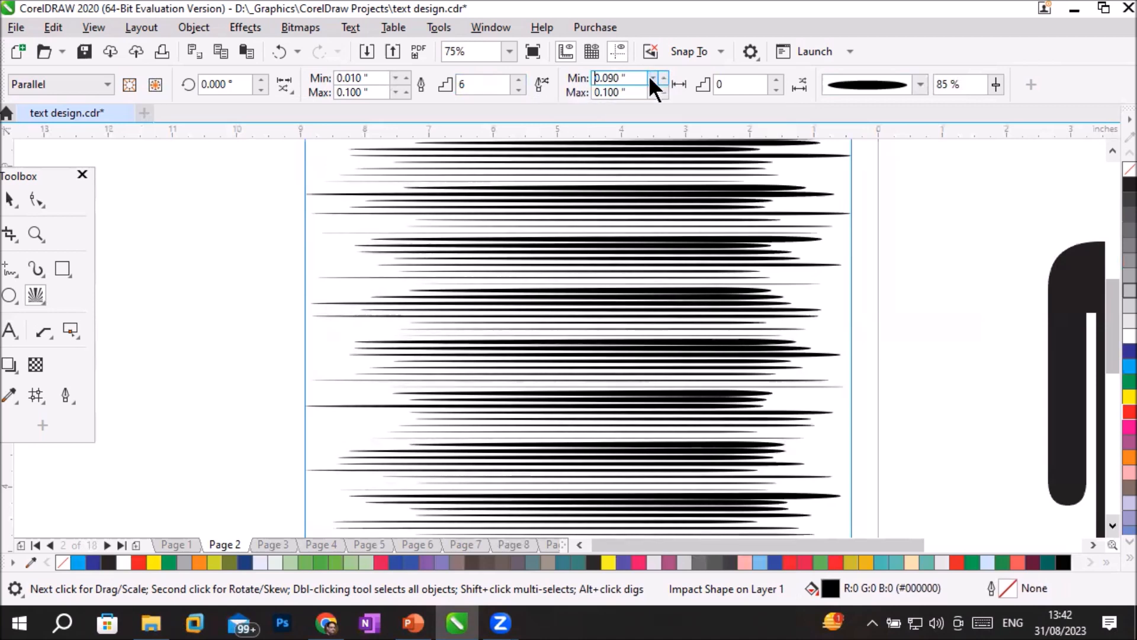
pyautogui.click(651, 77)
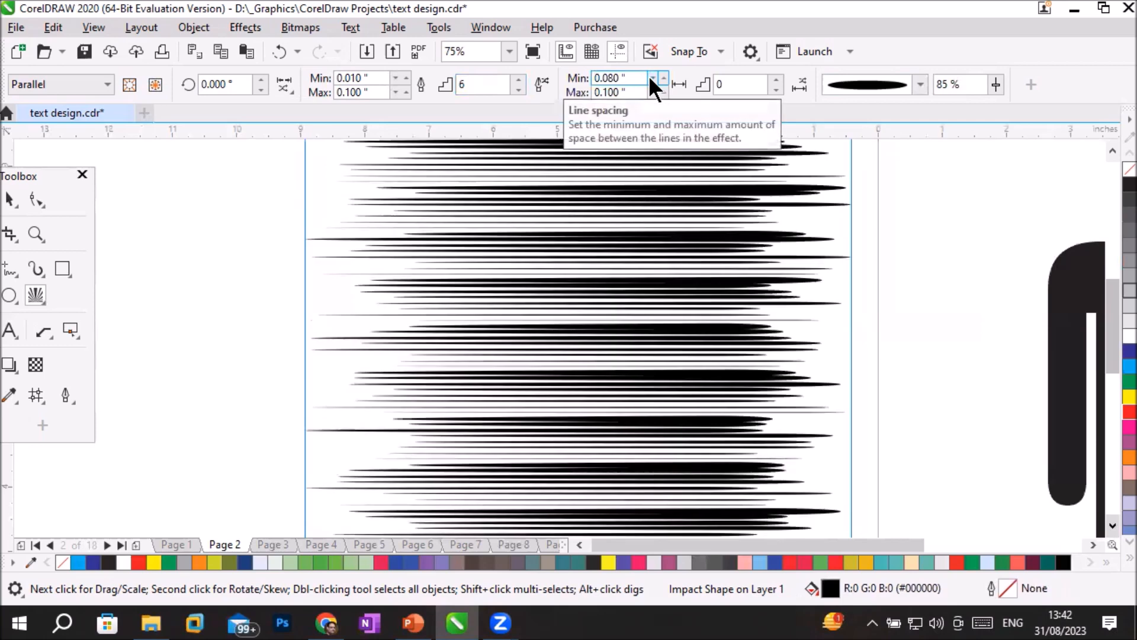
pyautogui.click(651, 78)
pyautogui.click(651, 77)
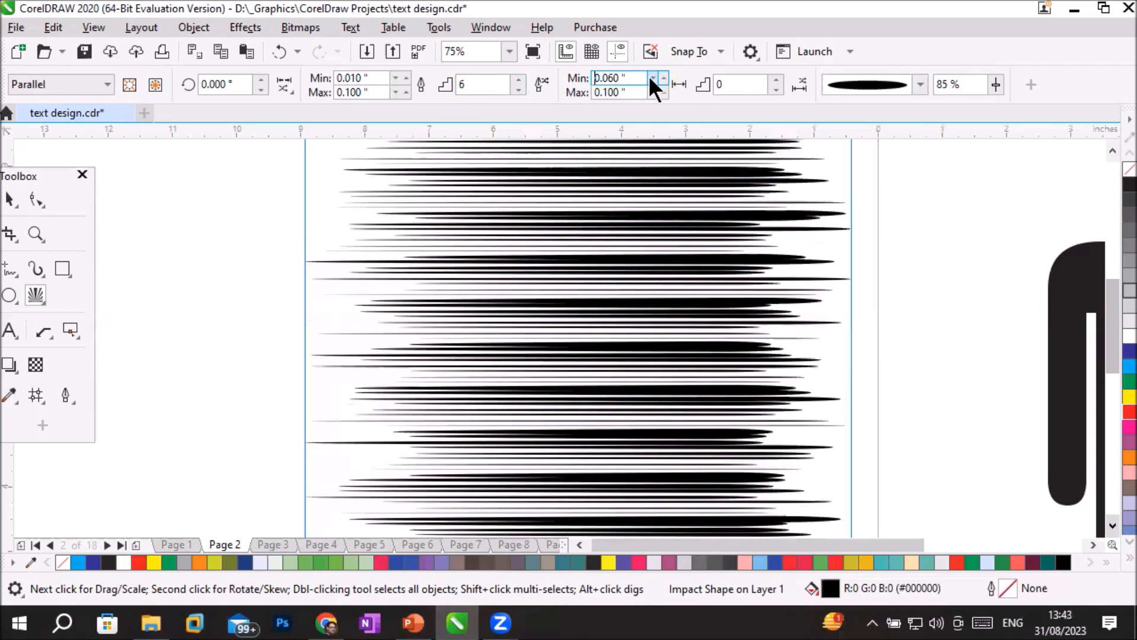
pyautogui.click(651, 77)
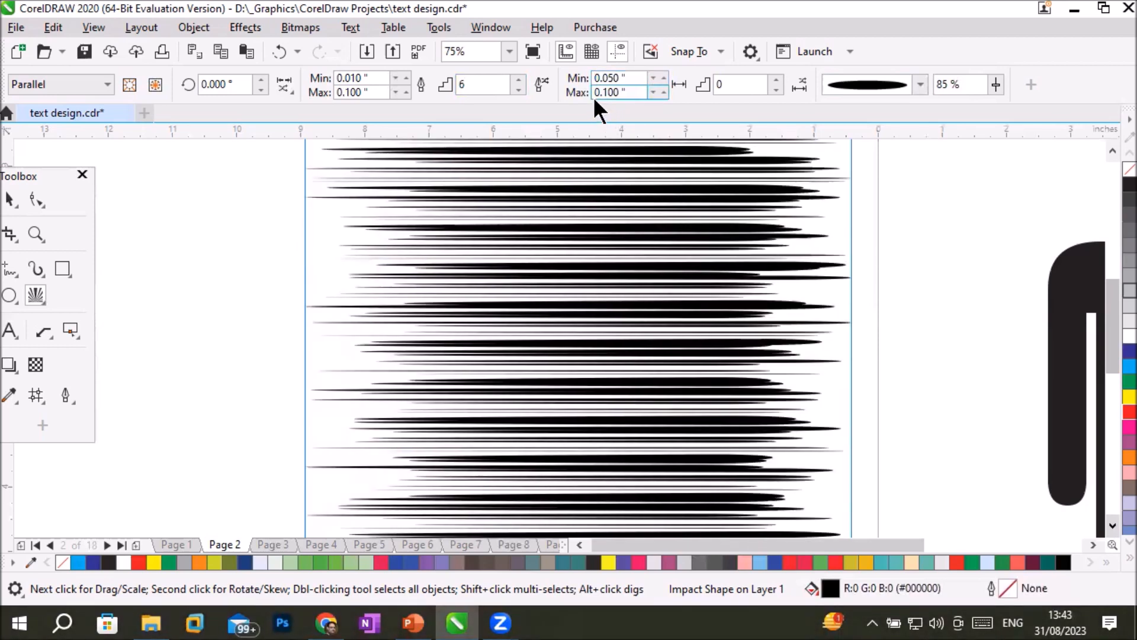
# Step: Inspect the line spacing up close, try 2 spacing steps and settle on 1 for the parallel effect
pyautogui.scroll(4, 504, 264)
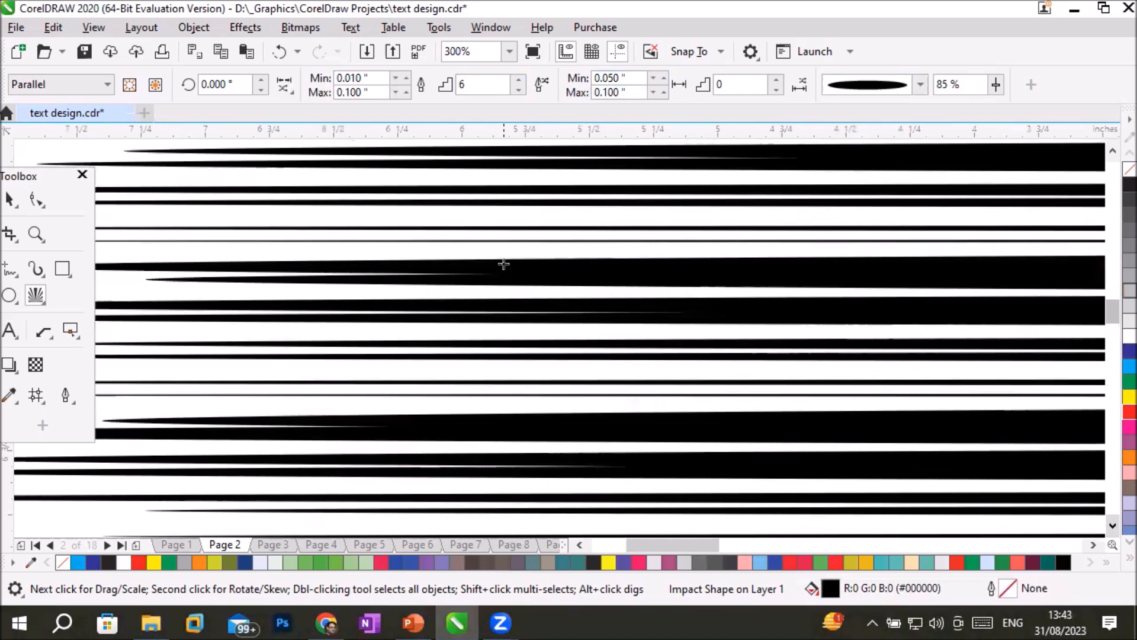
pyautogui.scroll(-4, 503, 264)
pyautogui.scroll(-2, 504, 265)
pyautogui.scroll(2, 503, 264)
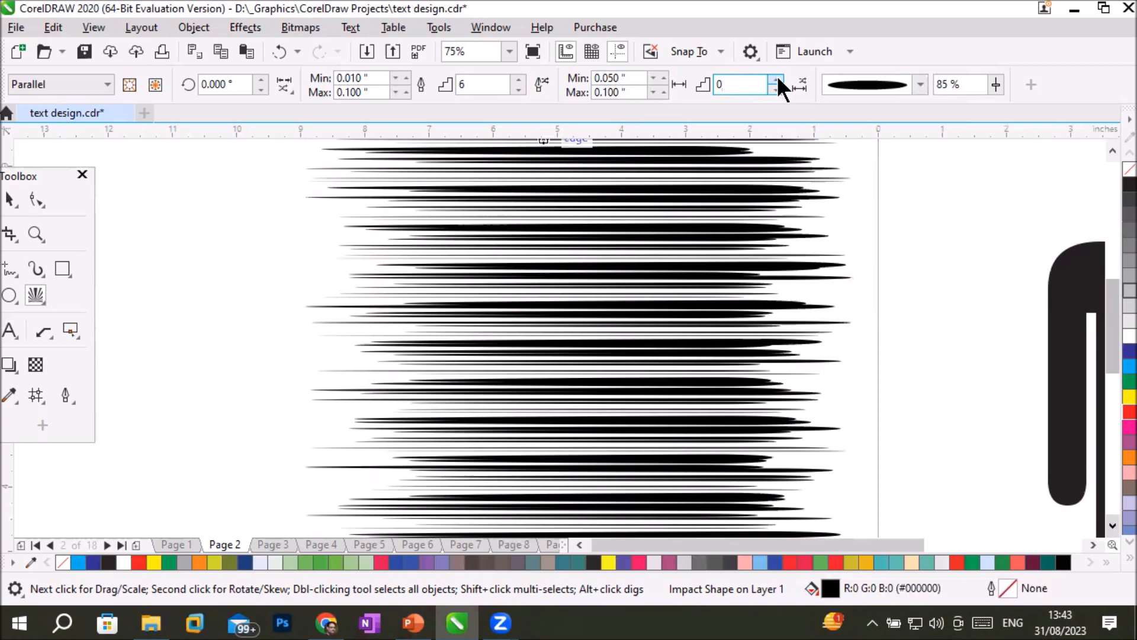
pyautogui.click(776, 79)
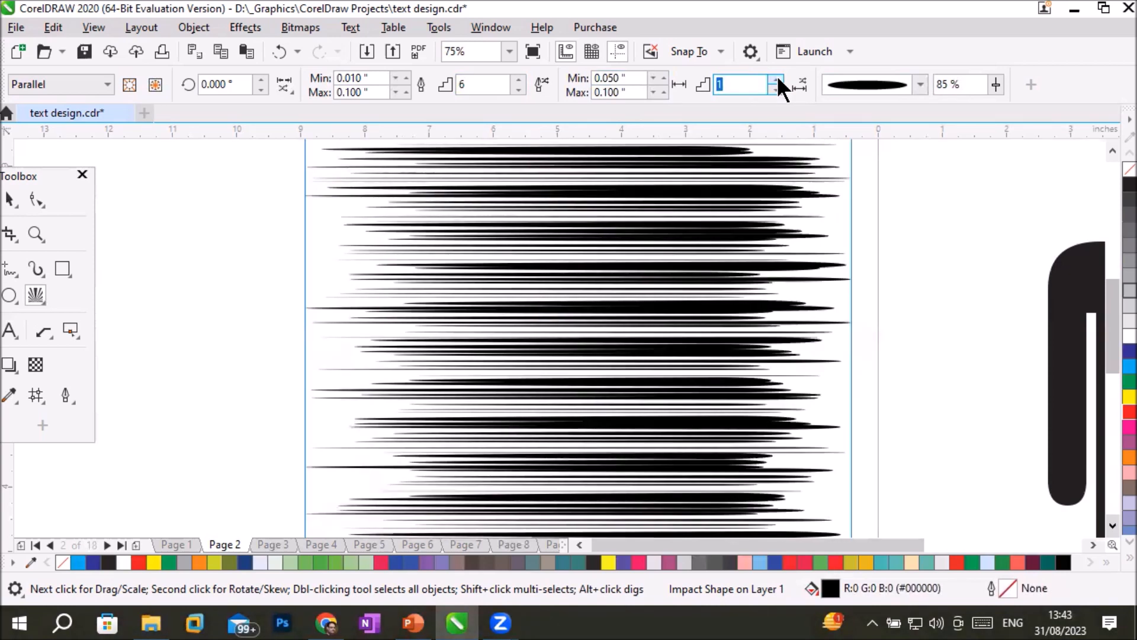
pyautogui.click(776, 79)
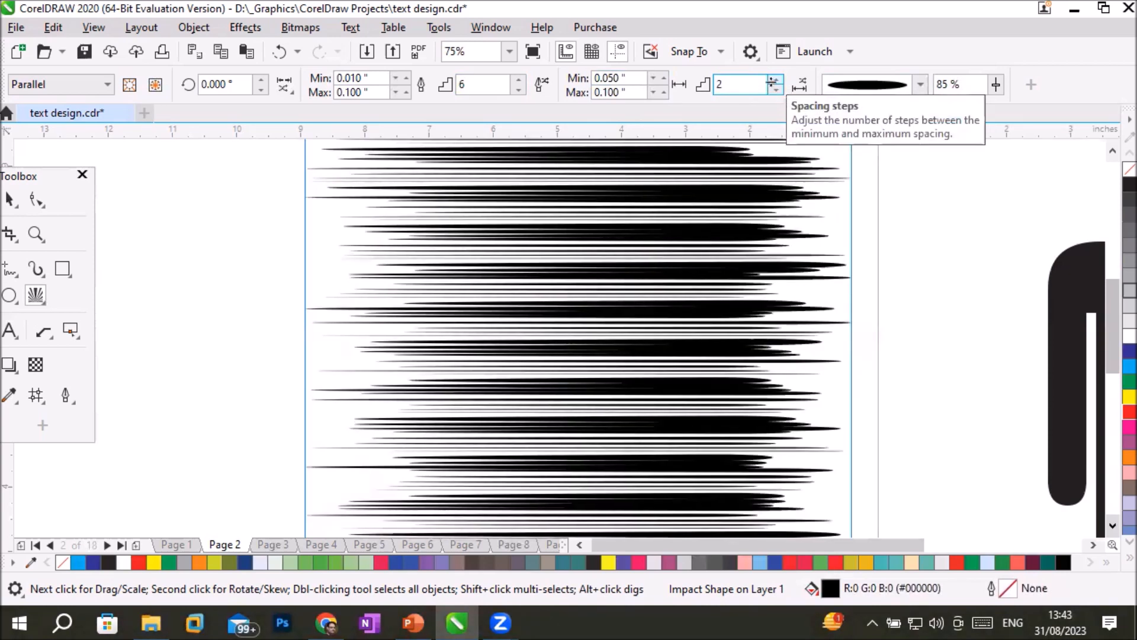
pyautogui.click(777, 89)
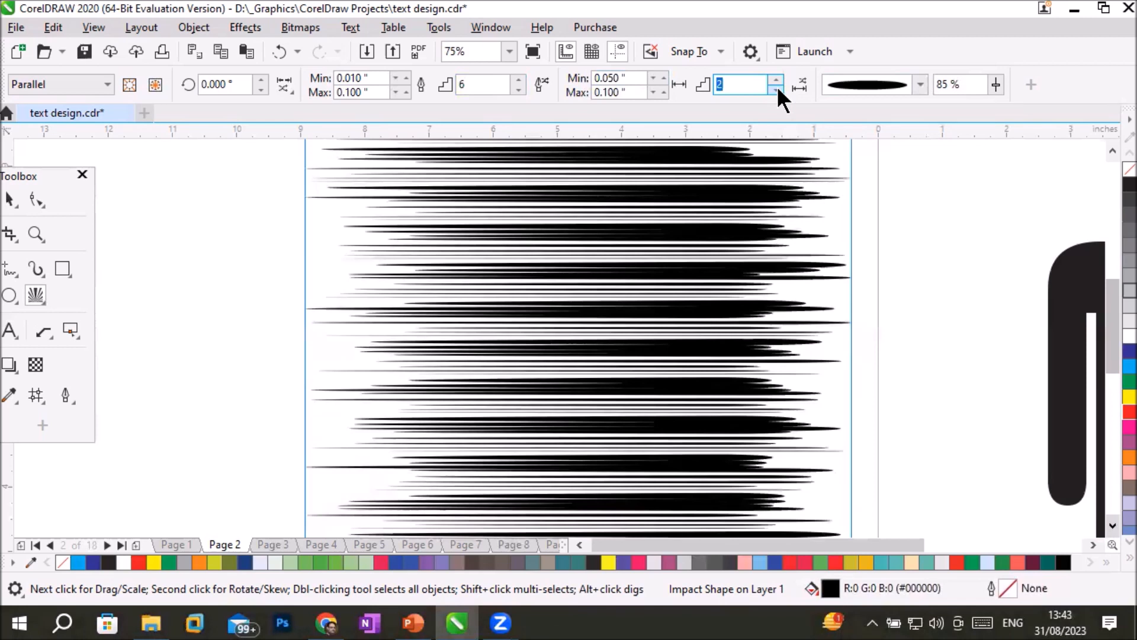
pyautogui.click(777, 86)
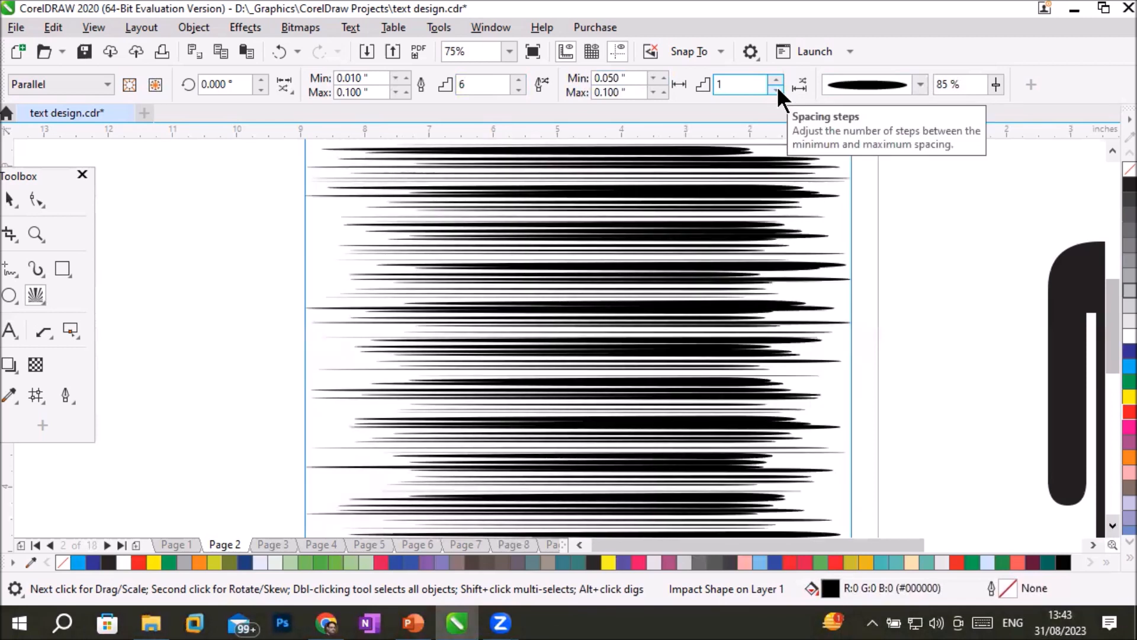
# Step: Try the uniform straight and one-sided wedge line styles on the parallel effect
pyautogui.click(919, 85)
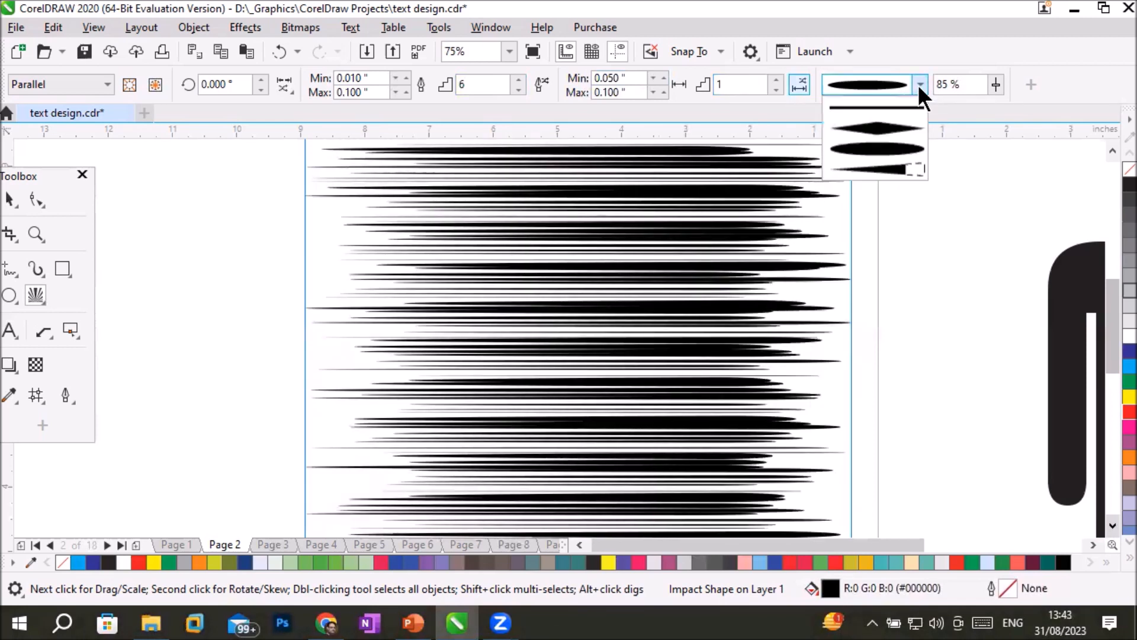
pyautogui.click(888, 107)
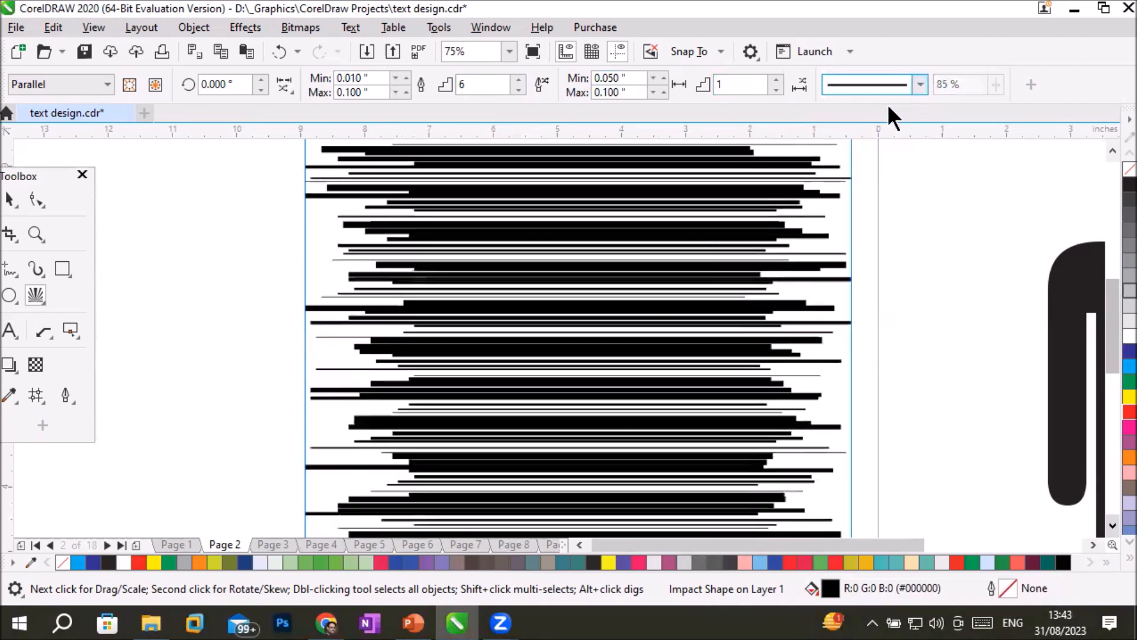
pyautogui.click(918, 83)
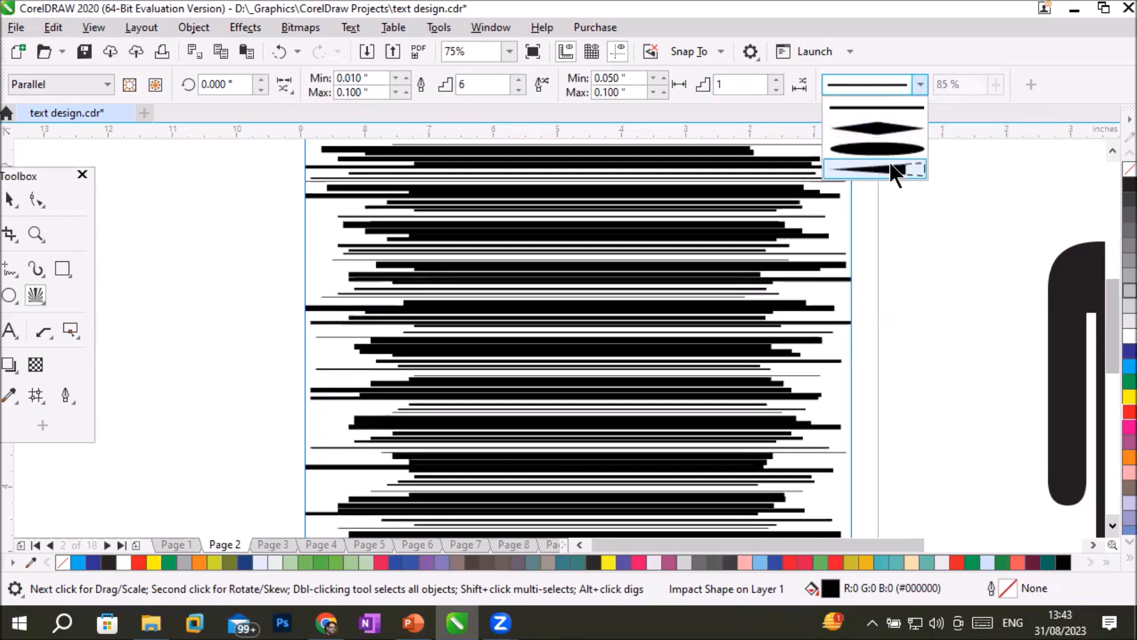
pyautogui.click(890, 166)
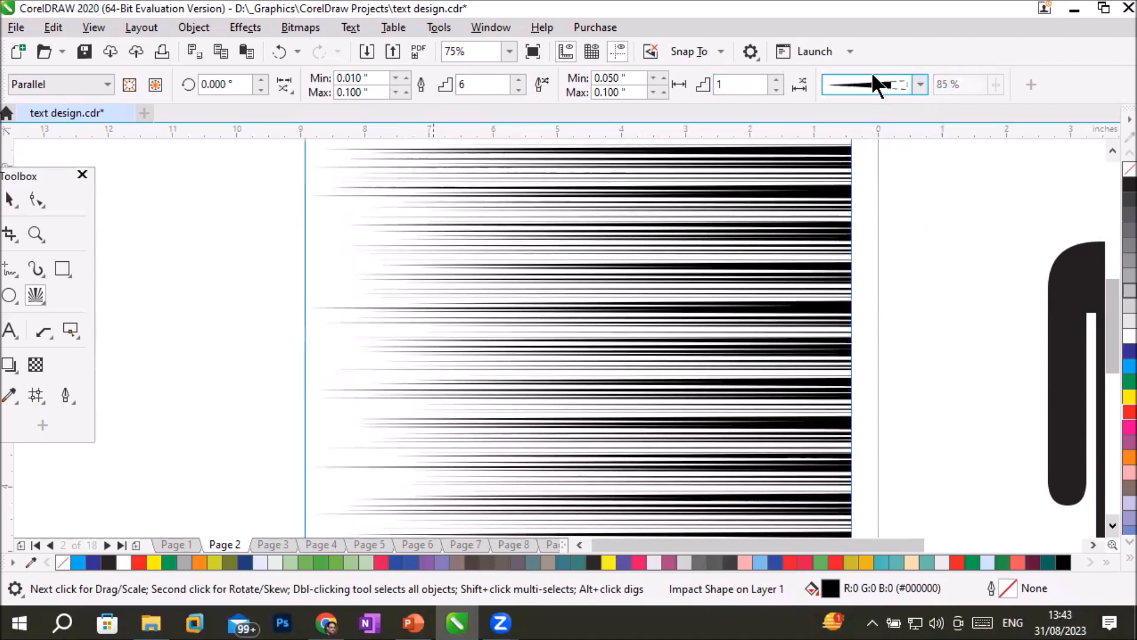
# Step: Apply the double-pointed diamond line style to the parallel effect and set its widest point to 36%
pyautogui.click(920, 83)
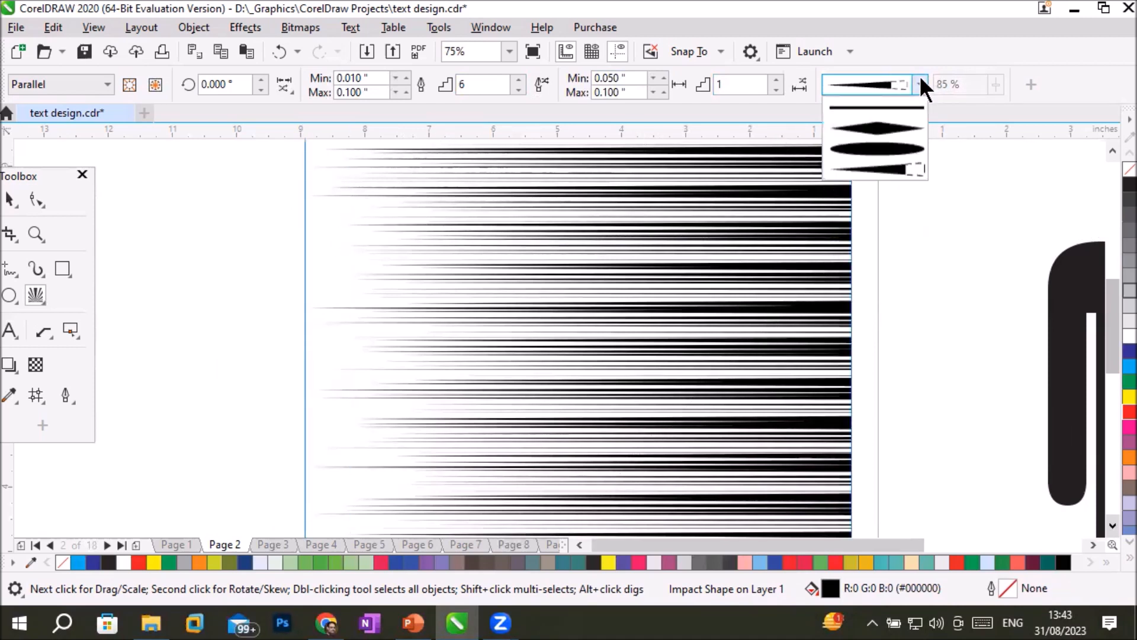
pyautogui.click(888, 129)
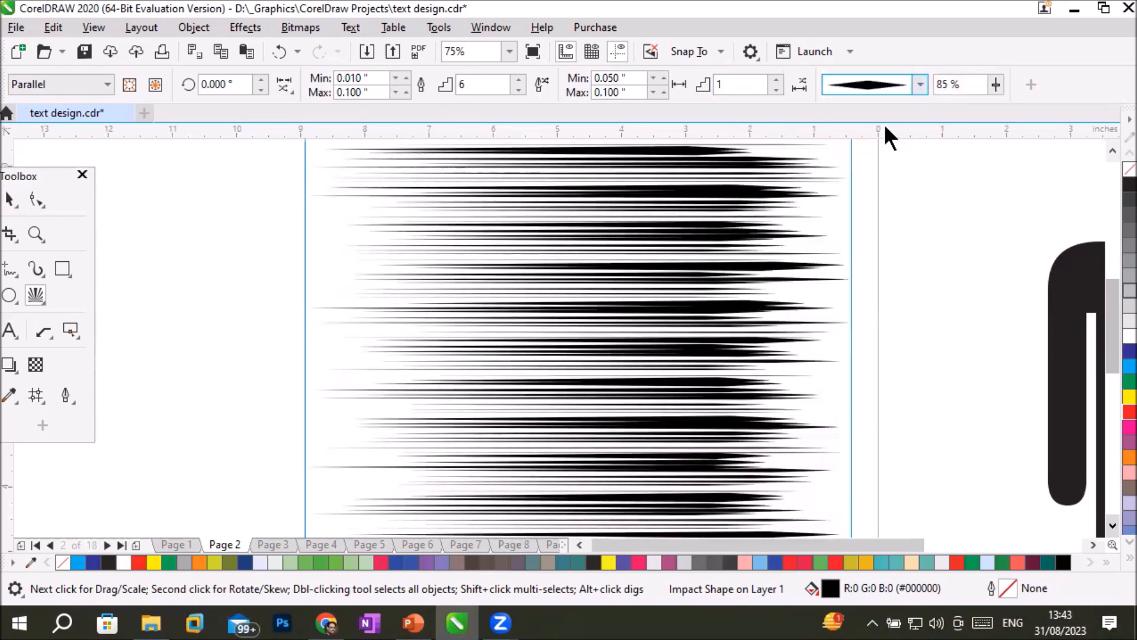
pyautogui.click(995, 85)
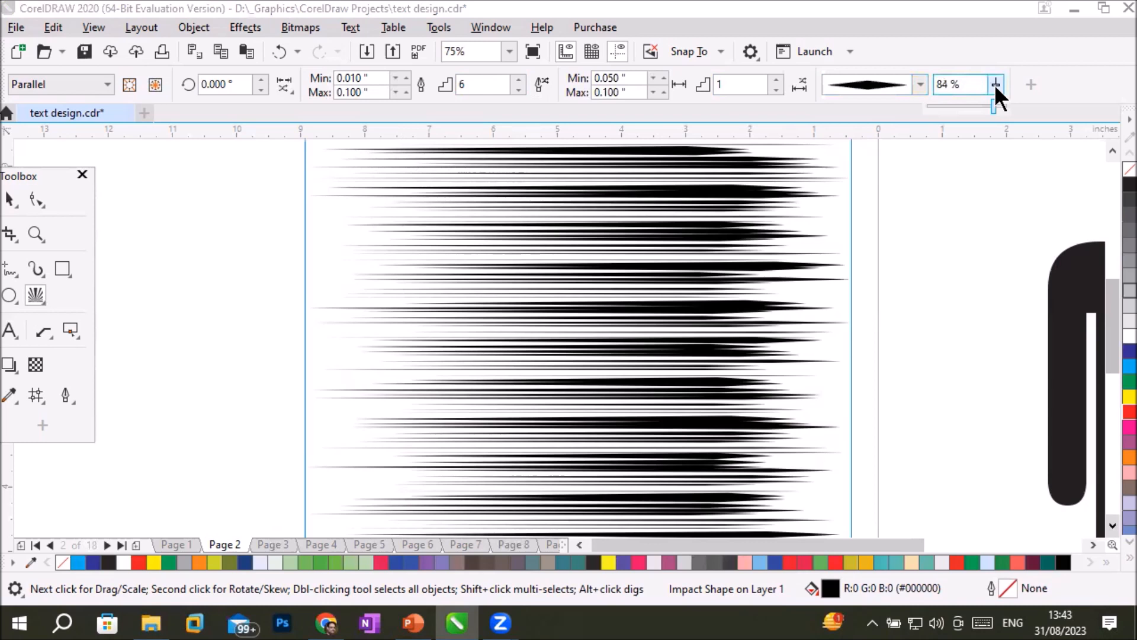
pyautogui.moveTo(993, 105); pyautogui.dragTo(956, 107)
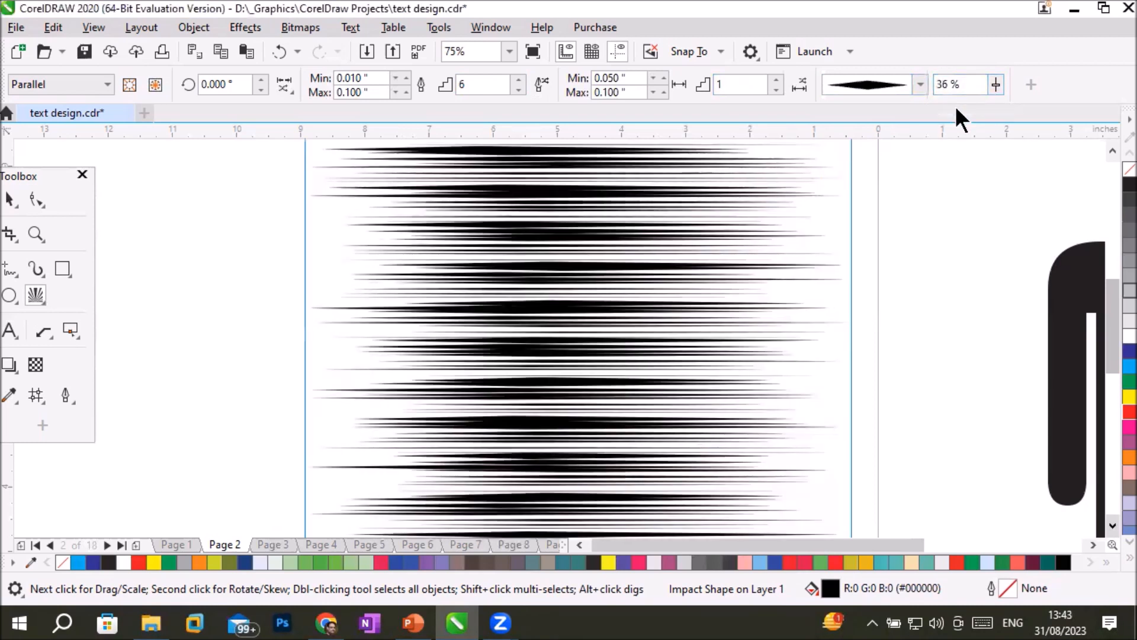
# Step: Try widest points of 0% and 100% on the parallel effect's diamond-style lines
pyautogui.click(996, 84)
pyautogui.moveTo(994, 105); pyautogui.dragTo(966, 108)
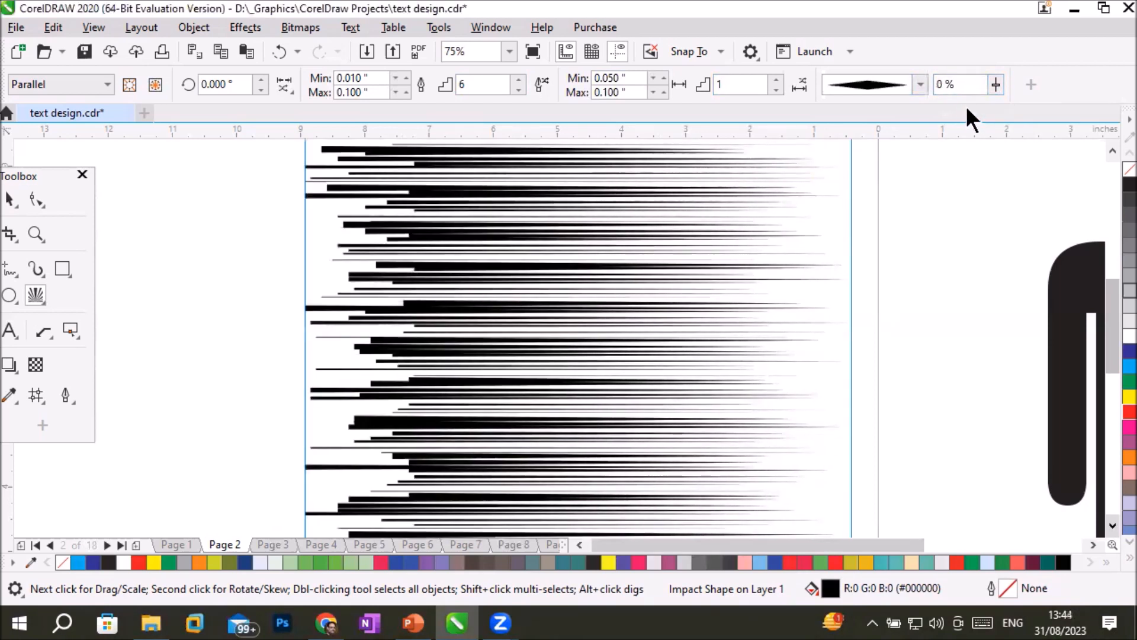
pyautogui.click(996, 84)
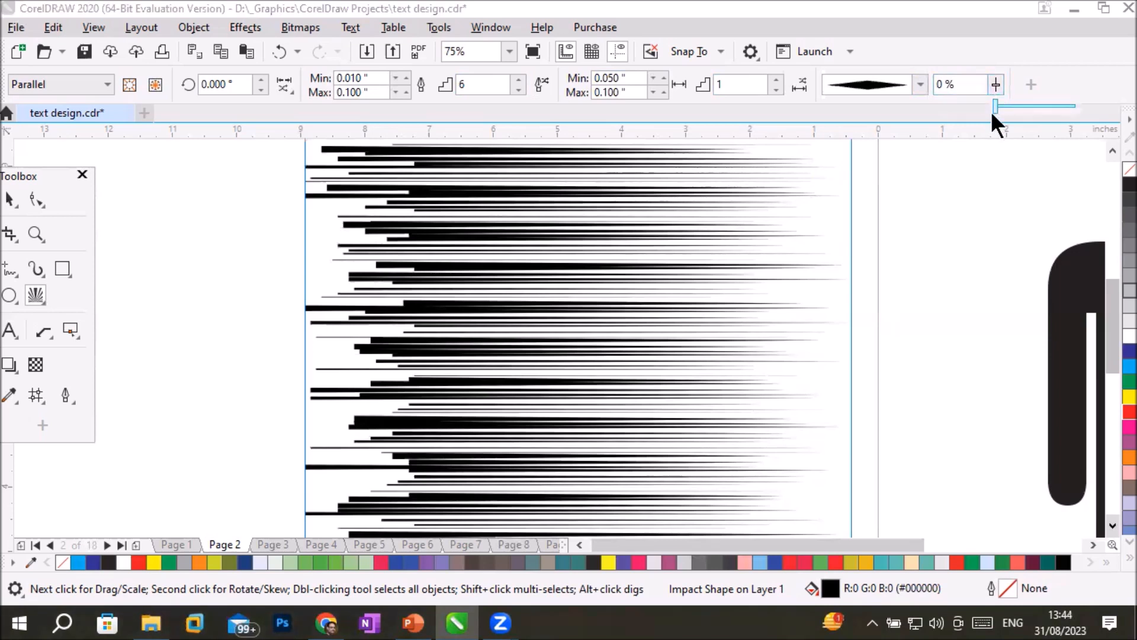
pyautogui.moveTo(995, 110); pyautogui.dragTo(1076, 112)
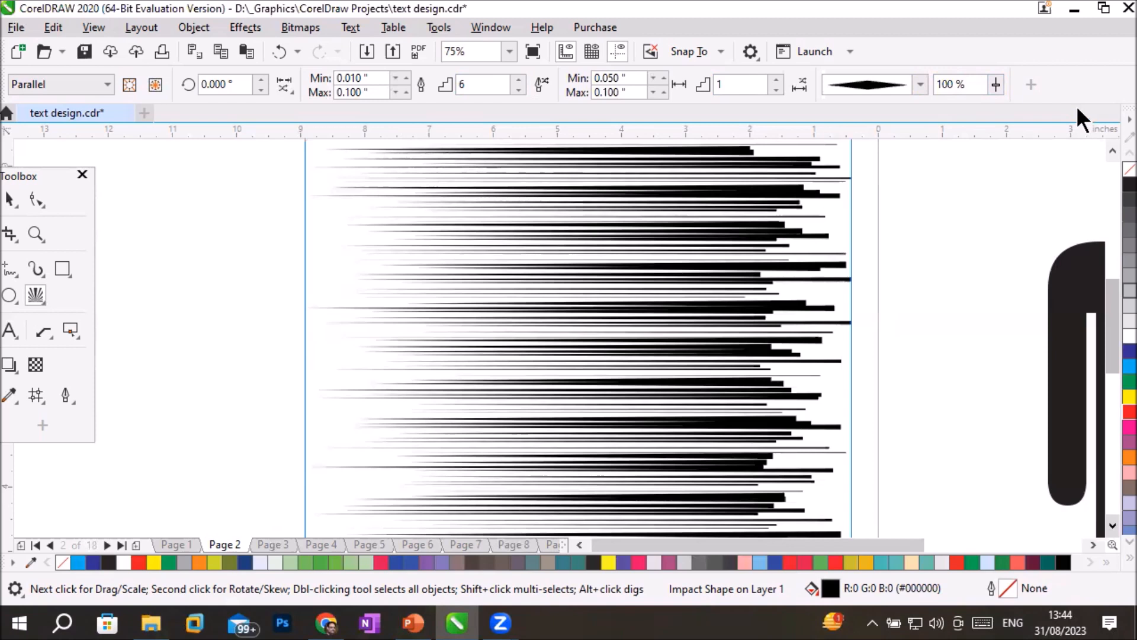
# Step: Try a widest point of 49% on the parallel effect's lines, then set it to 99%
pyautogui.click(1030, 84)
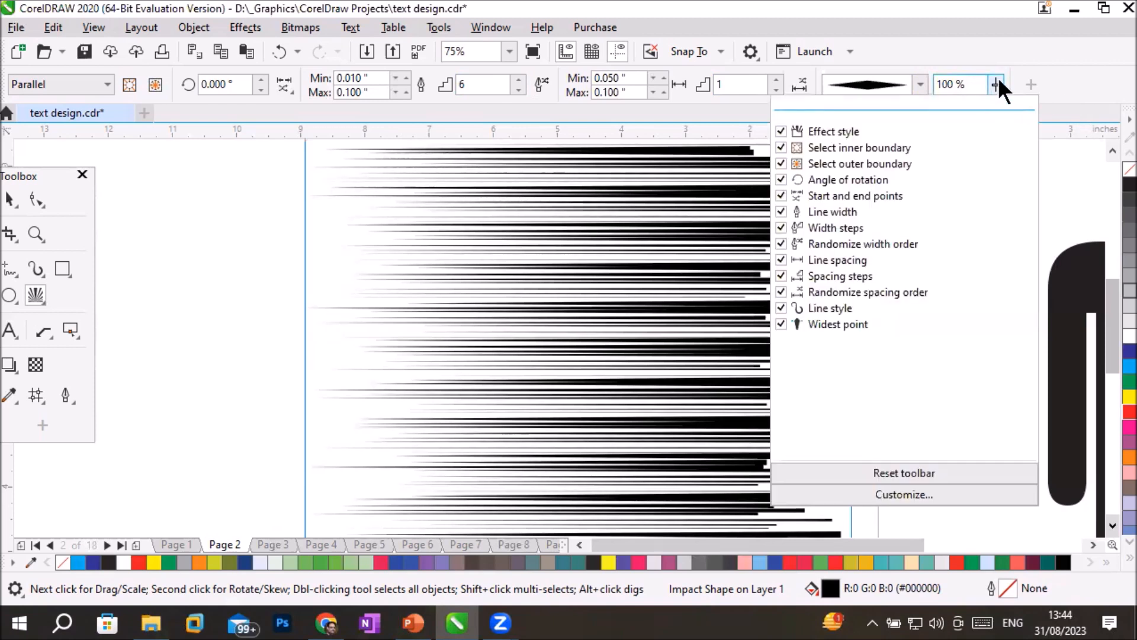
pyautogui.click(996, 84)
pyautogui.click(998, 84)
pyautogui.moveTo(996, 104); pyautogui.dragTo(957, 105)
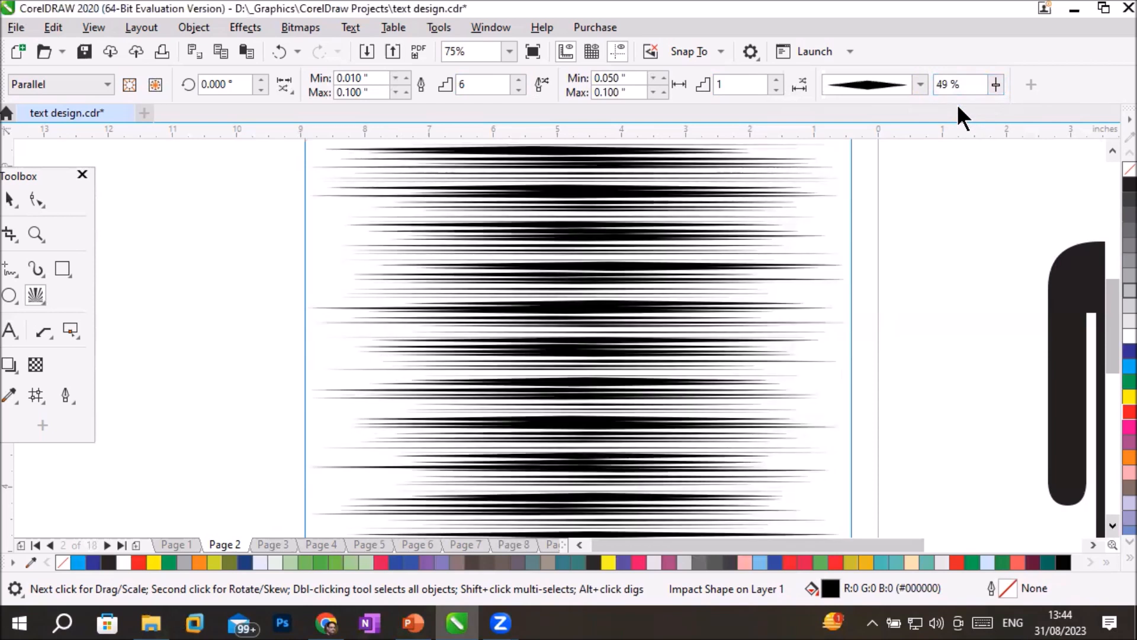
pyautogui.click(996, 85)
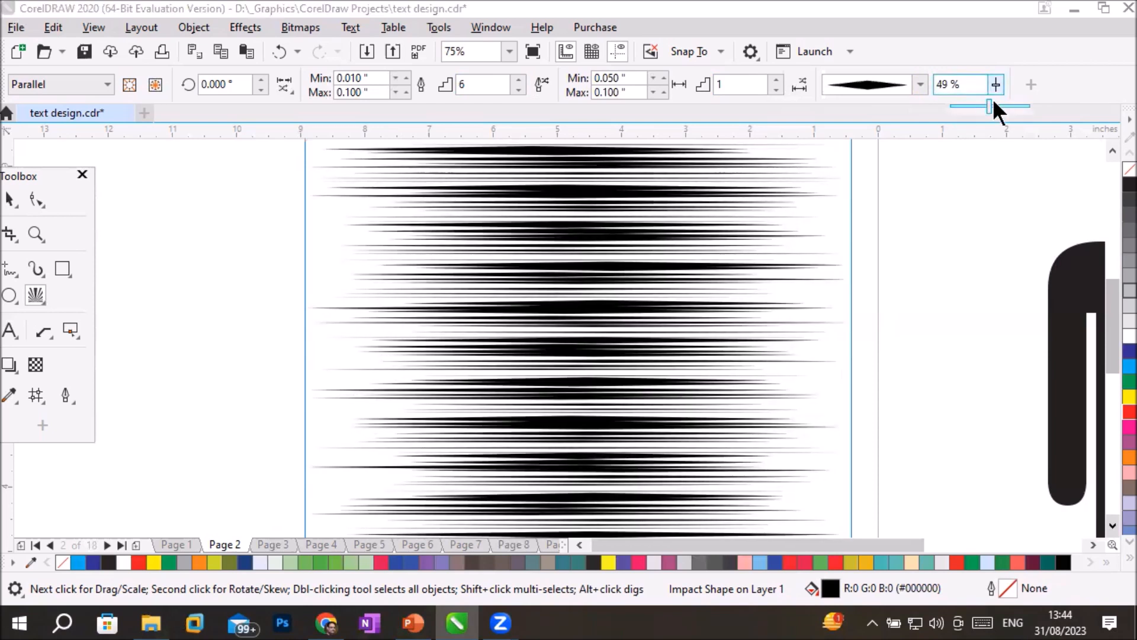
pyautogui.moveTo(988, 105); pyautogui.dragTo(1020, 119)
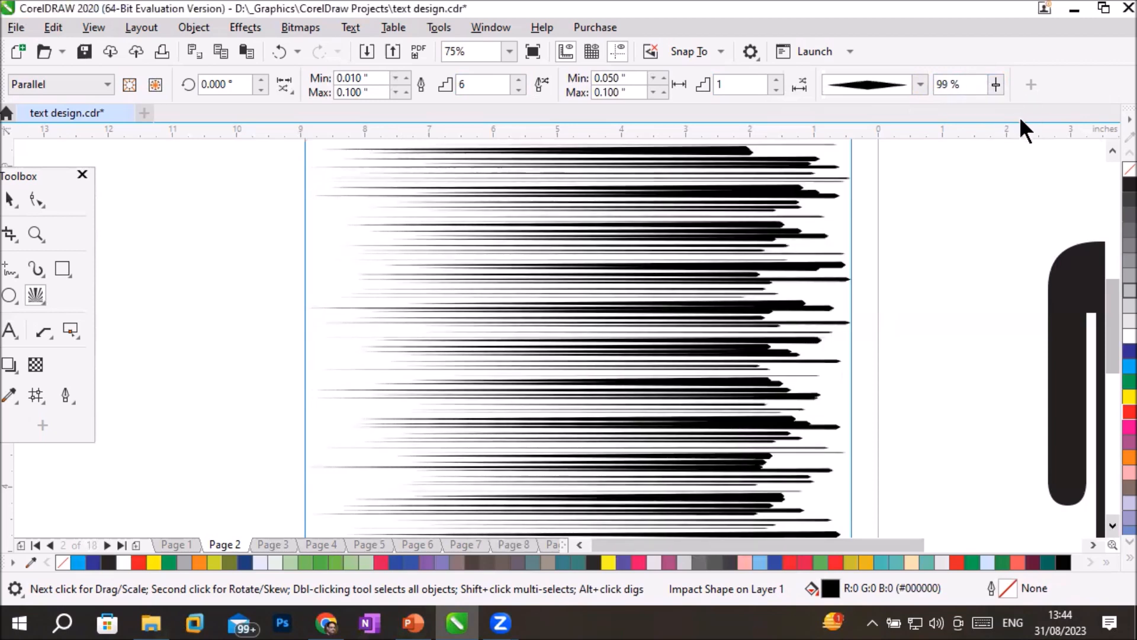
# Step: Move the person figure onto the middle of the parallel effect and shrink its height to about 7.45" around its centre
pyautogui.click(1093, 544)
pyautogui.scroll(-2, 934, 474)
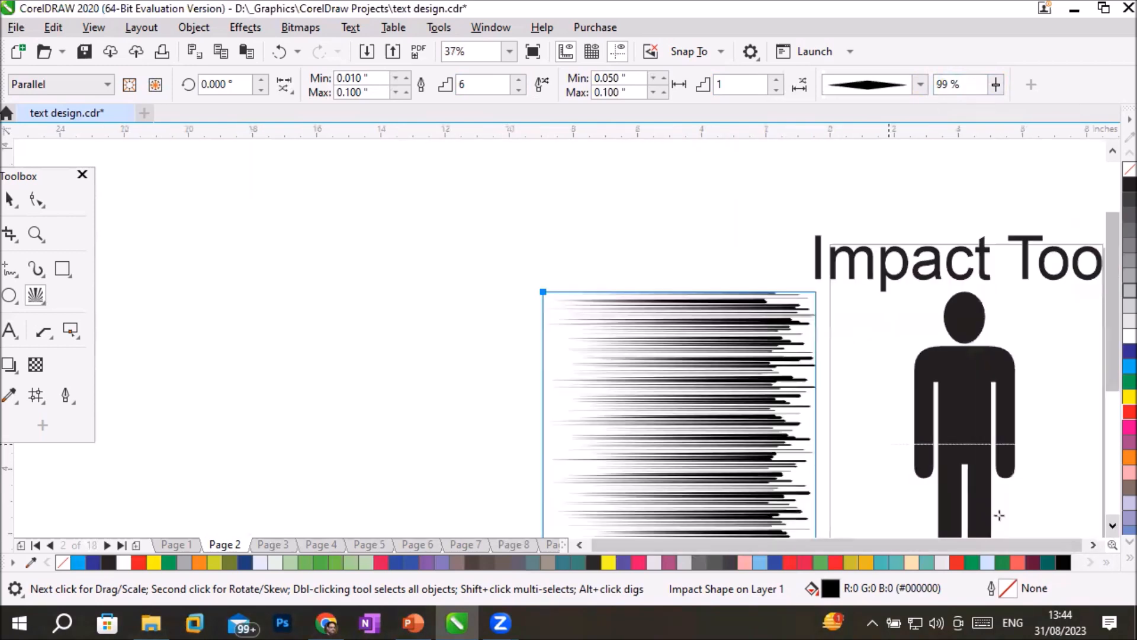
pyautogui.click(1112, 527)
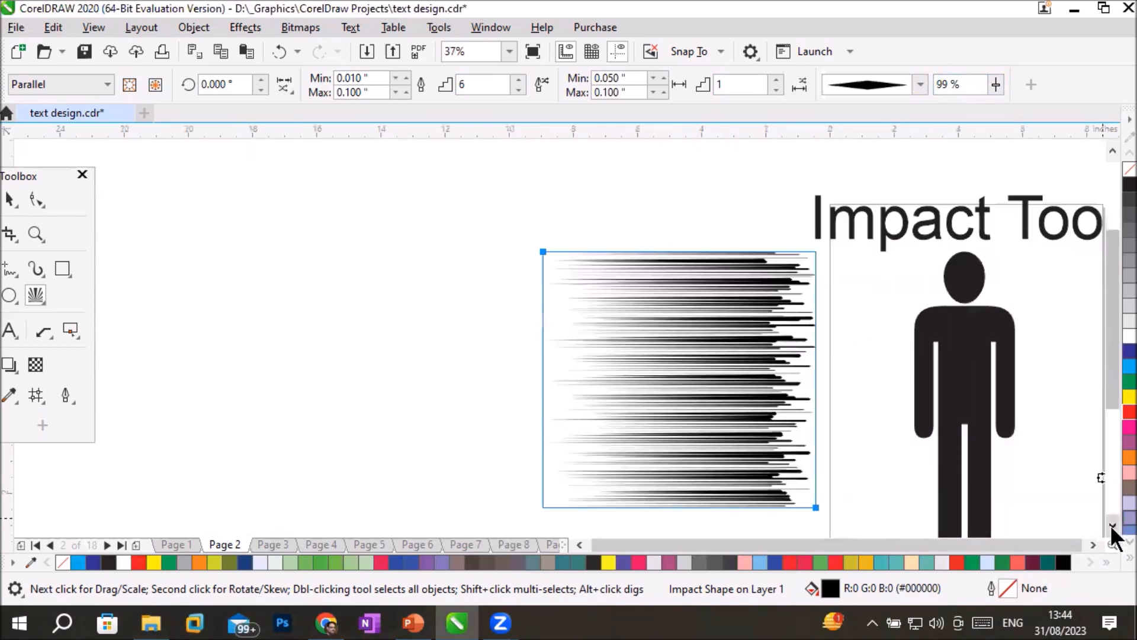
pyautogui.click(1112, 527)
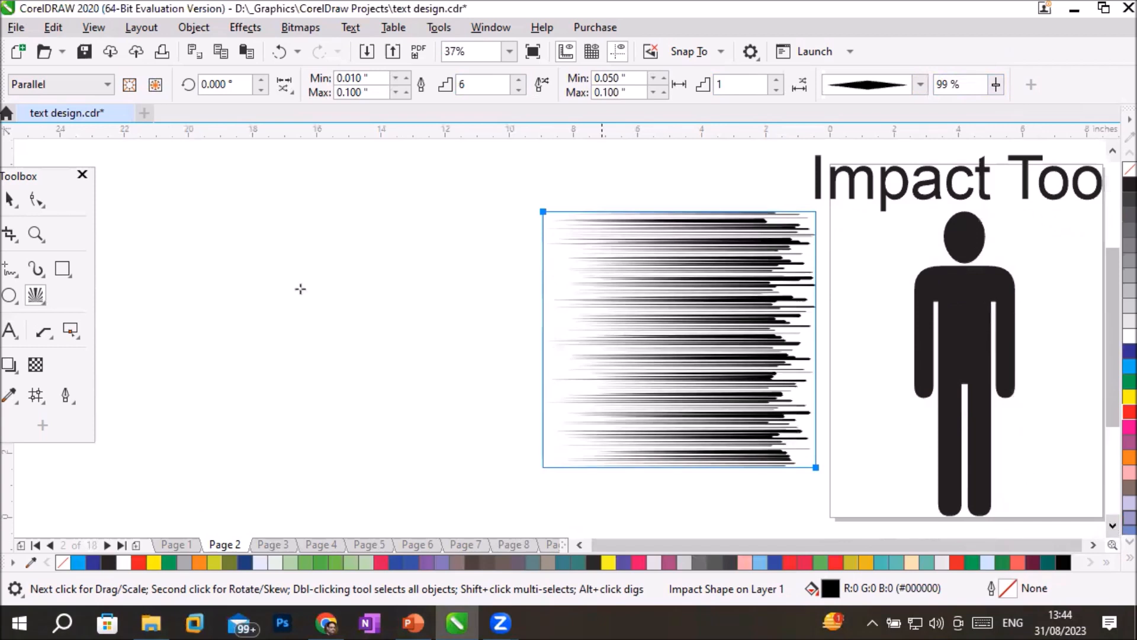
pyautogui.click(9, 195)
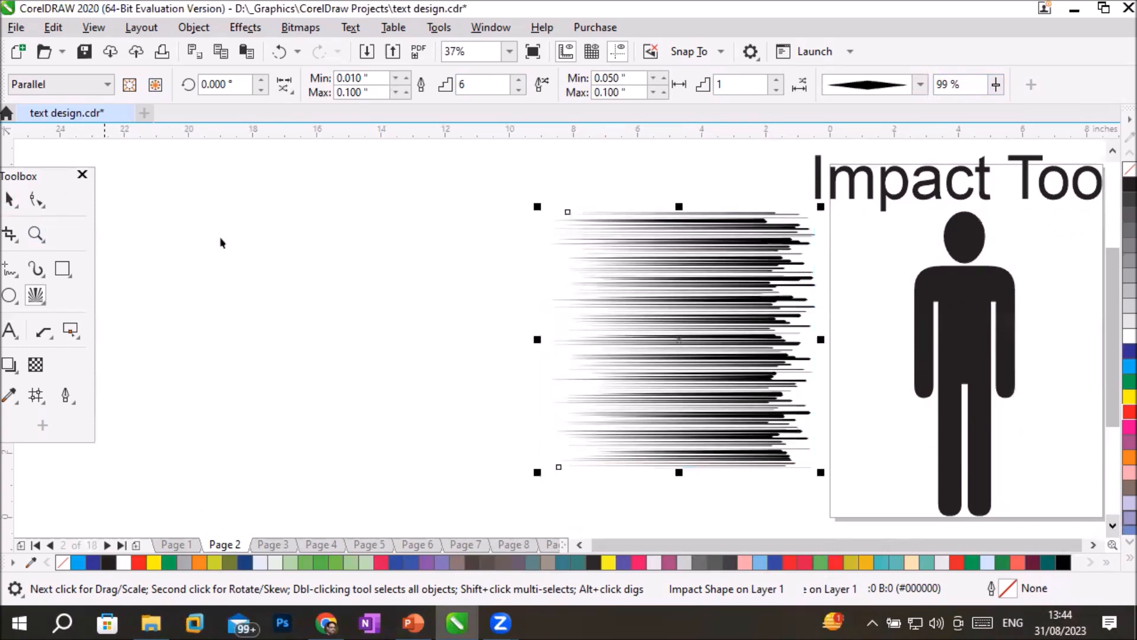
pyautogui.click(965, 330)
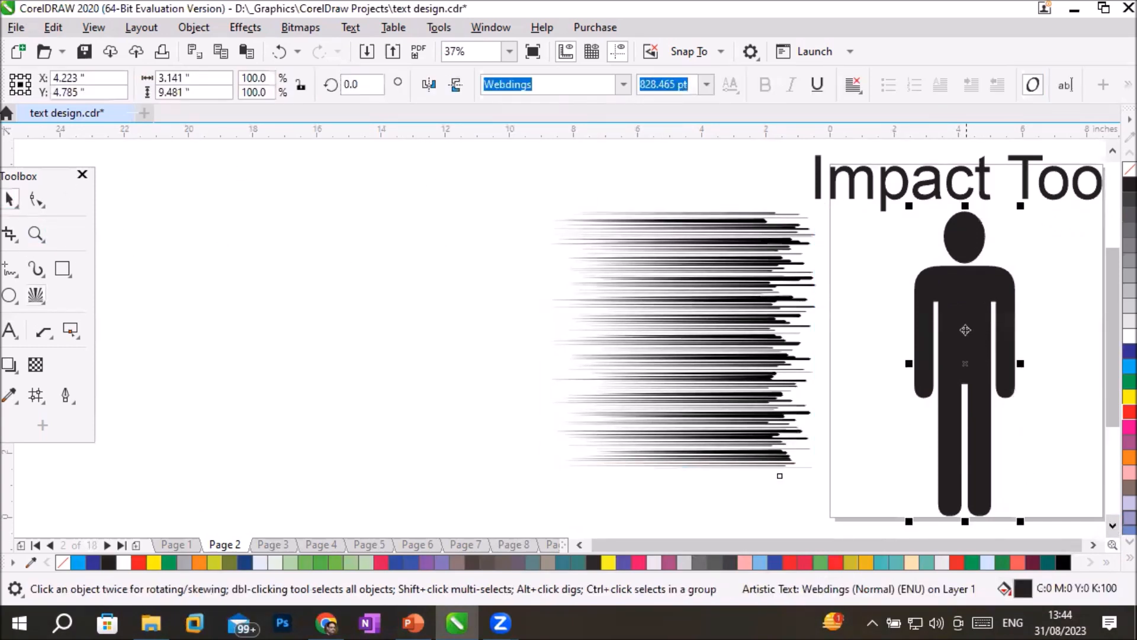
pyautogui.moveTo(966, 330); pyautogui.dragTo(687, 296)
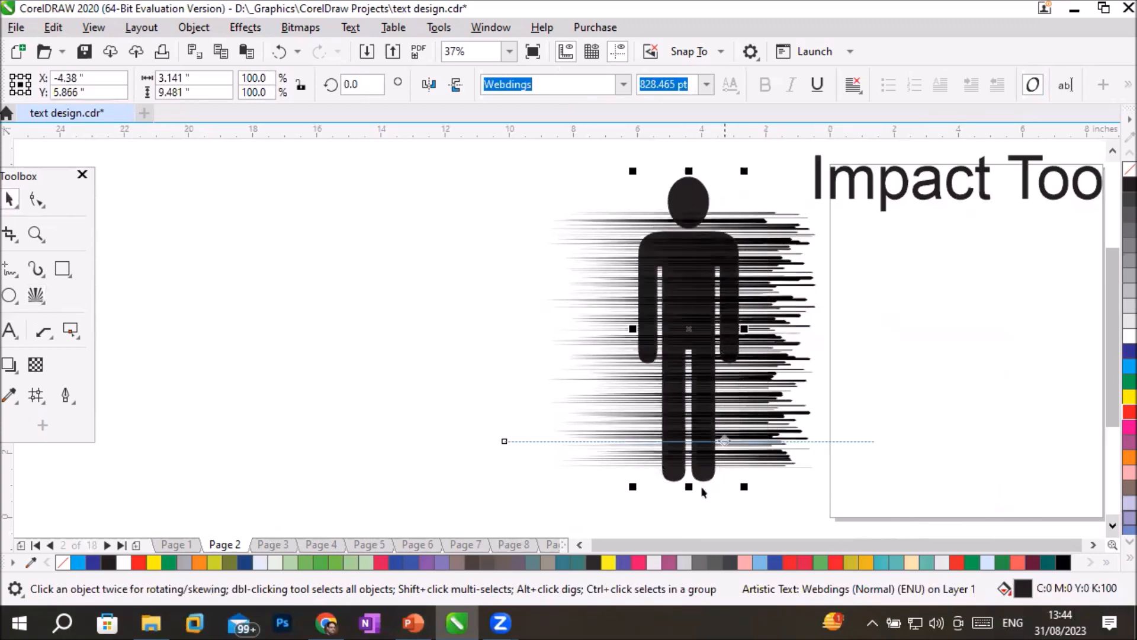
pyautogui.moveTo(685, 490); pyautogui.dragTo(686, 448)
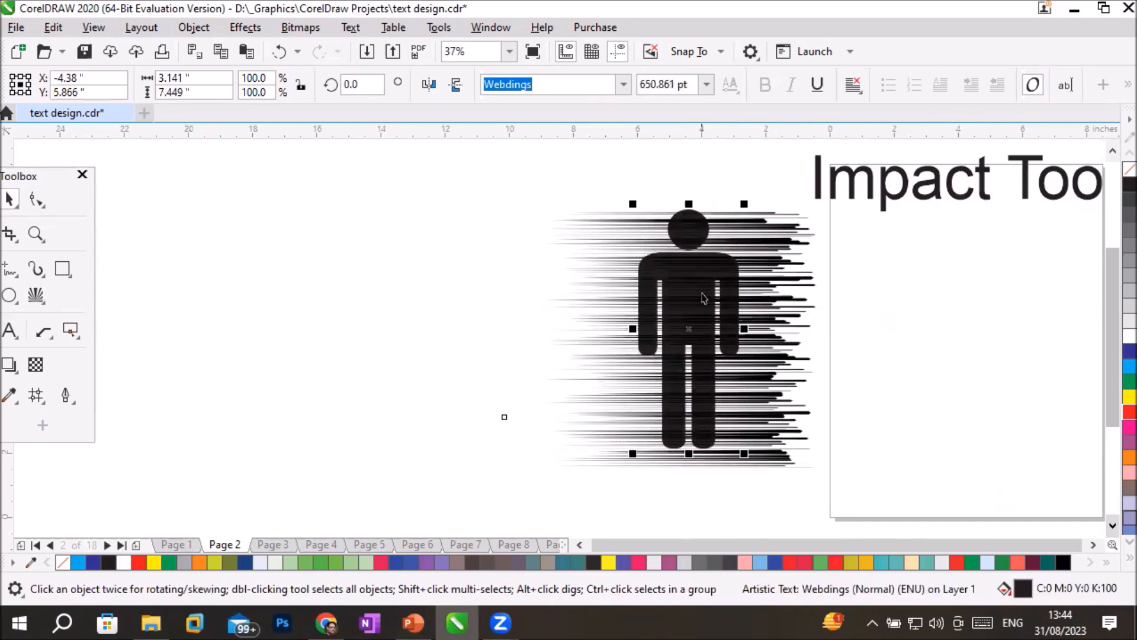
# Step: Shift the parallel effect slightly upward and send it back one so it lies behind the person figure
pyautogui.click(706, 308)
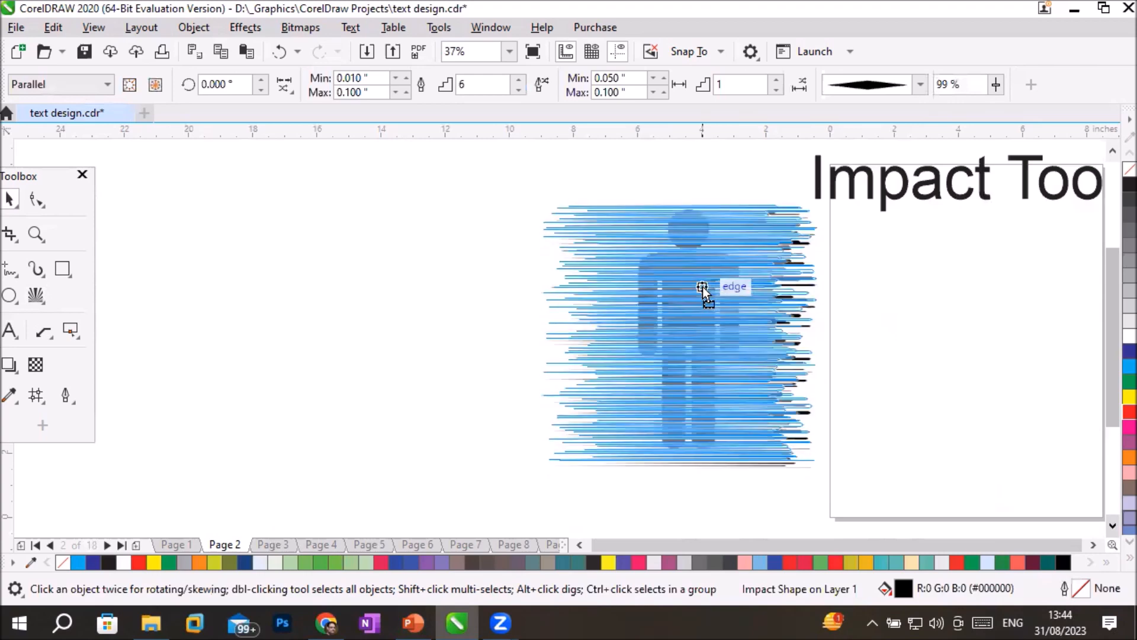
pyautogui.click(494, 370)
pyautogui.scroll(4, 671, 367)
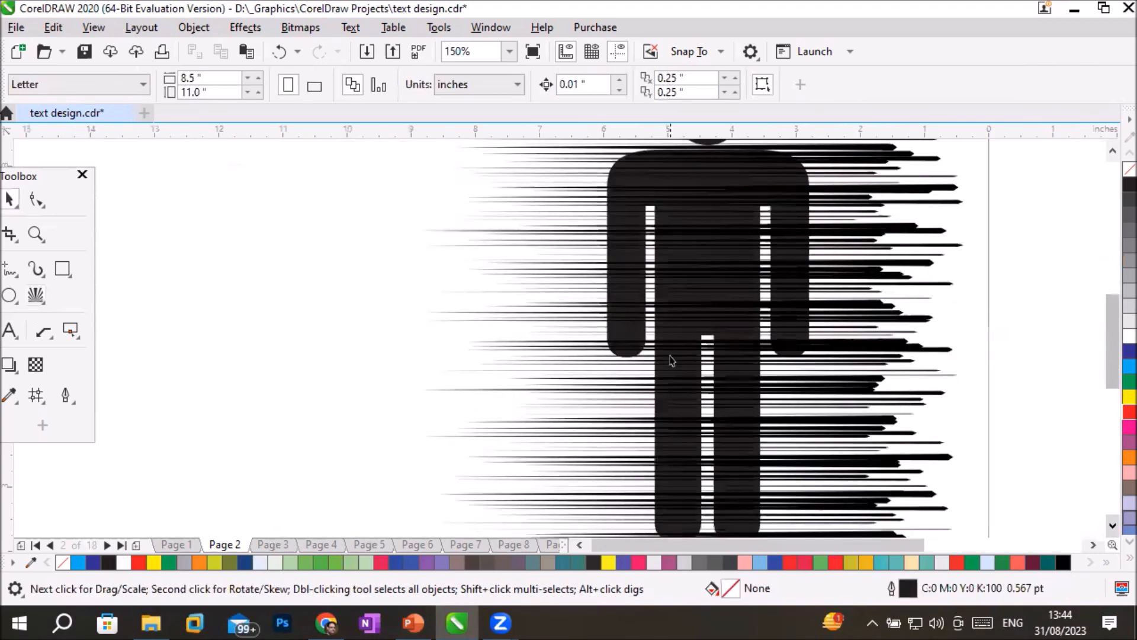
pyautogui.scroll(-4, 671, 360)
pyautogui.click(684, 291)
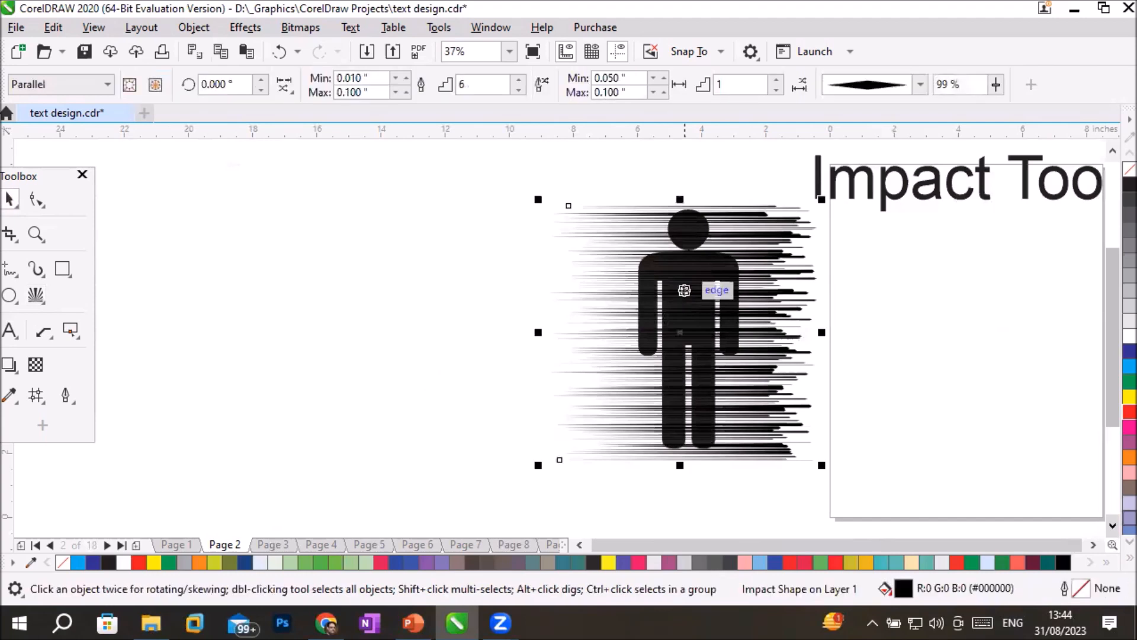
pyautogui.rightClick(684, 291)
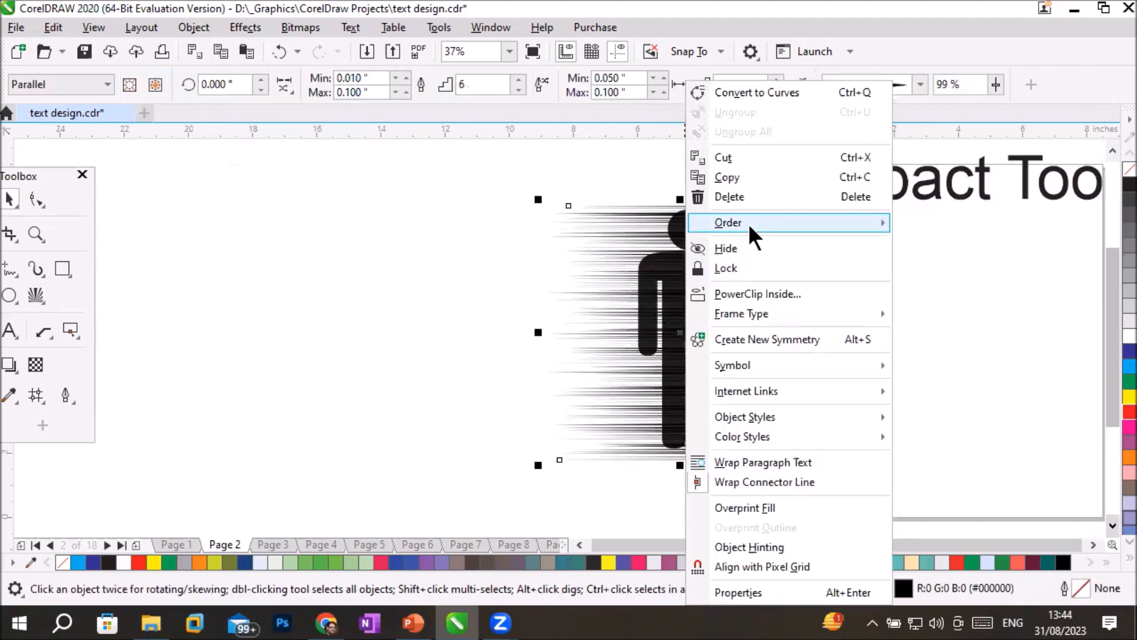
pyautogui.moveTo(748, 222)
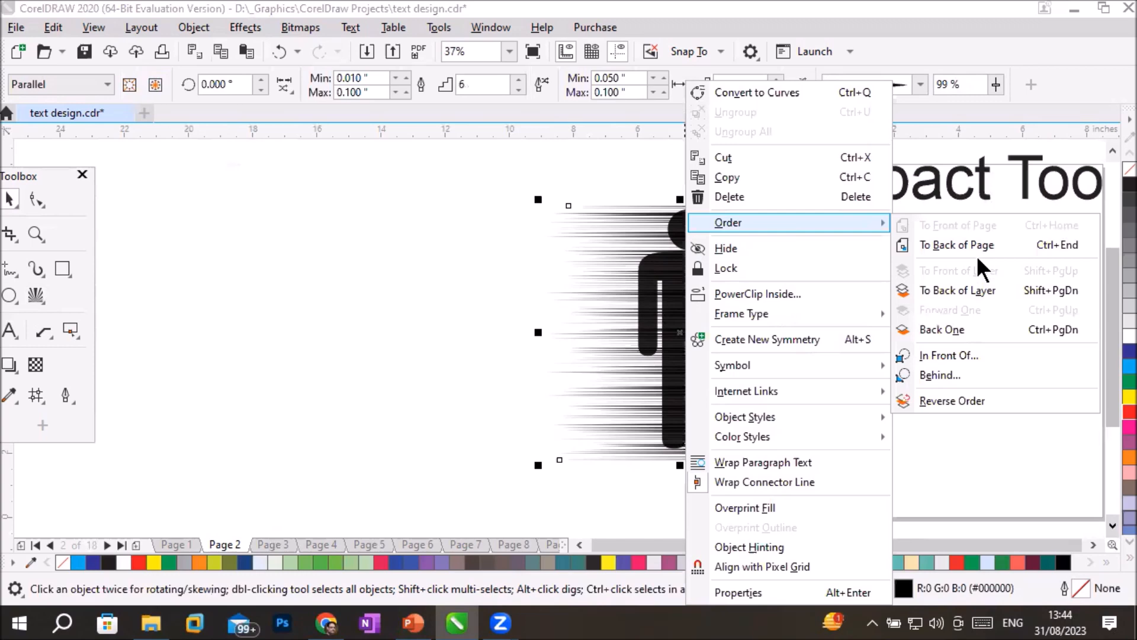
pyautogui.click(976, 330)
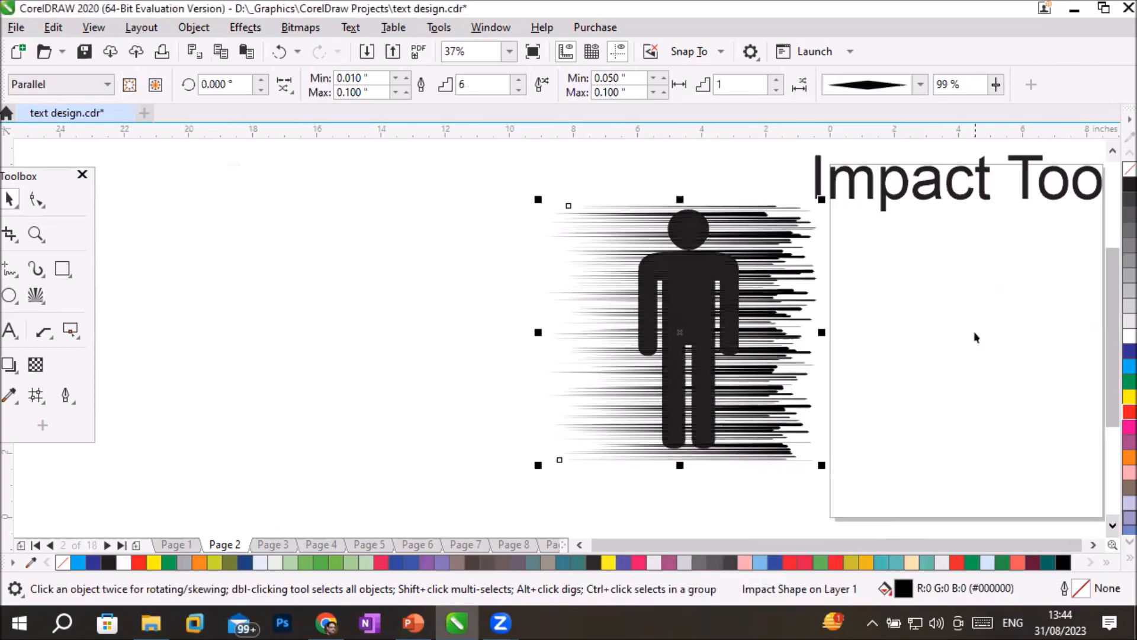
# Step: Fill the parallel effect's lines with cyan (C100 M0 Y0 K0)
pyautogui.scroll(5, 684, 320)
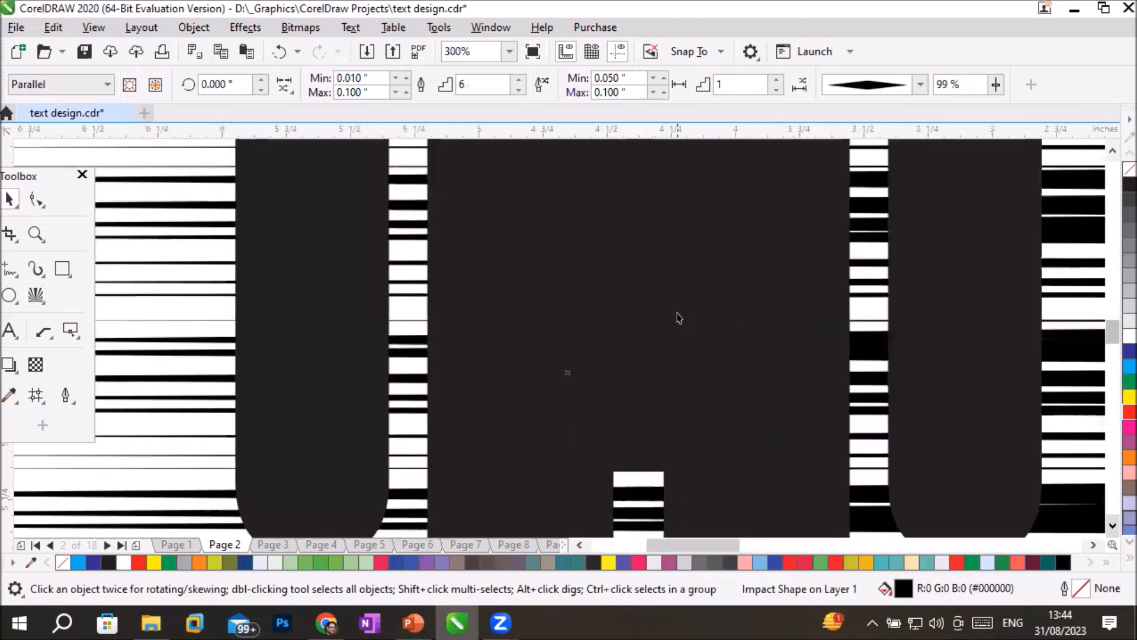
pyautogui.scroll(-3, 679, 318)
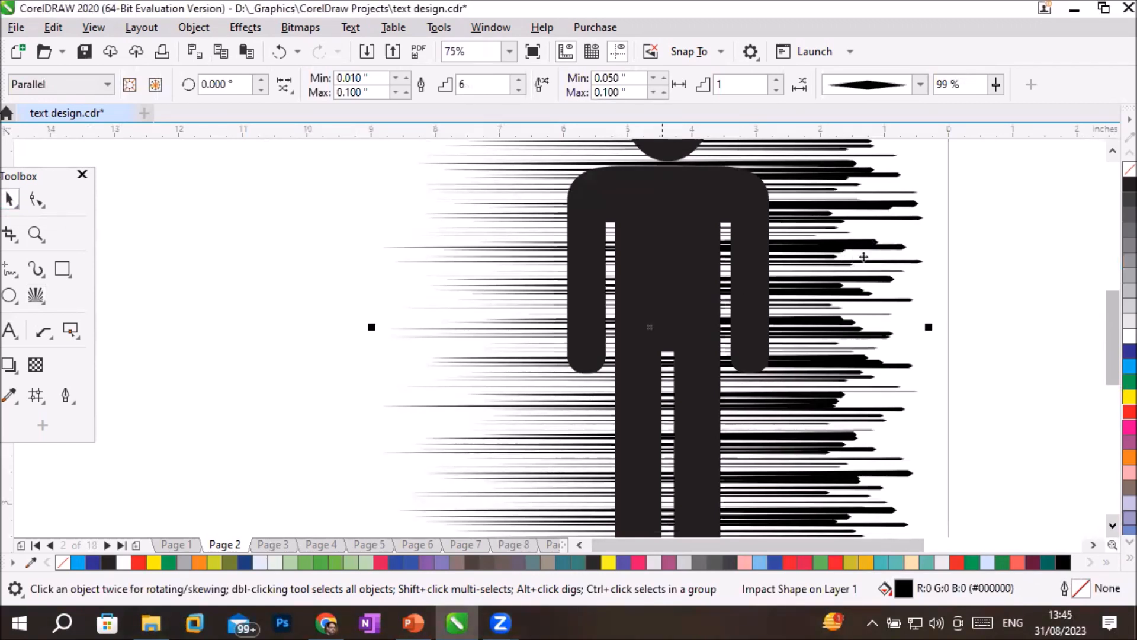
pyautogui.click(868, 216)
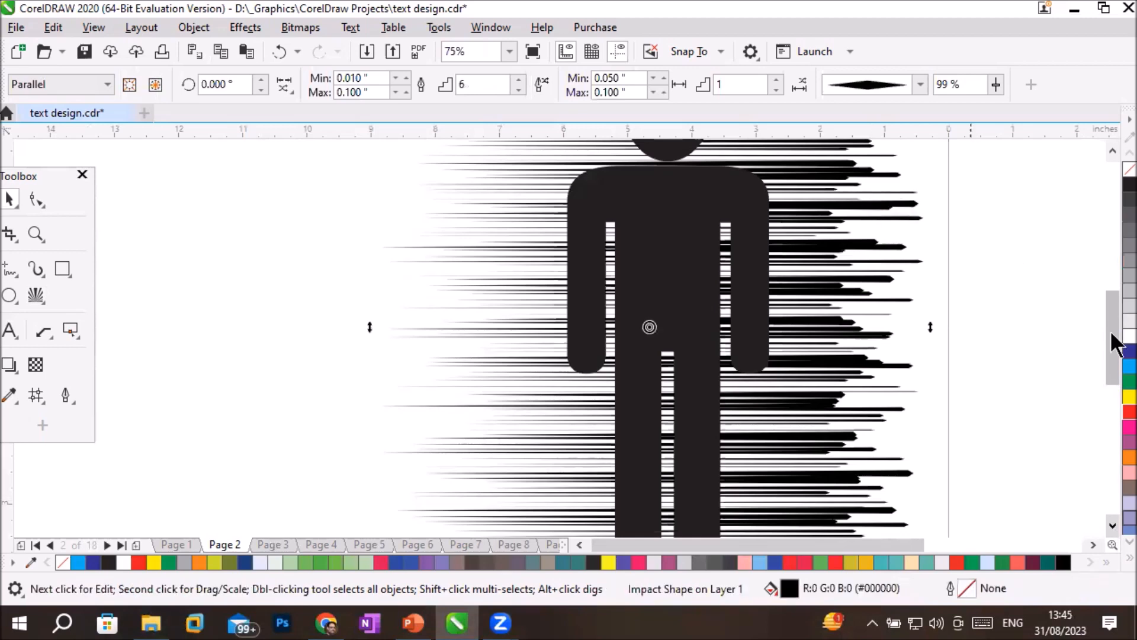
pyautogui.click(1128, 352)
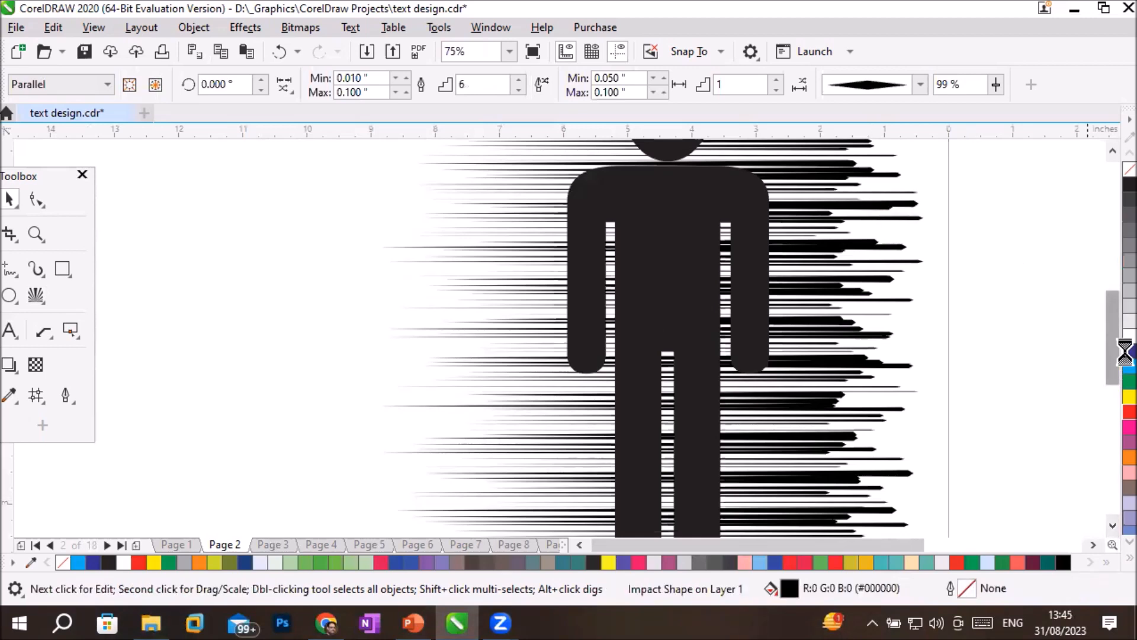
pyautogui.click(1129, 396)
pyautogui.click(1129, 366)
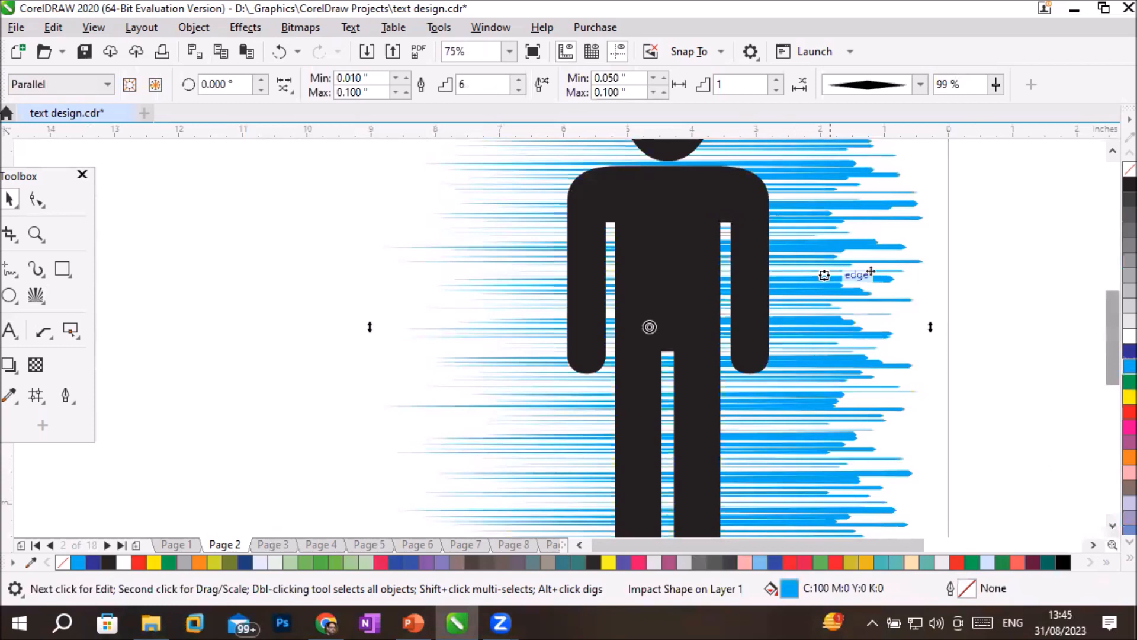
pyautogui.press('Escape')
# Step: Fill the person figure with red (C0 M100 Y100 K0)
pyautogui.click(687, 248)
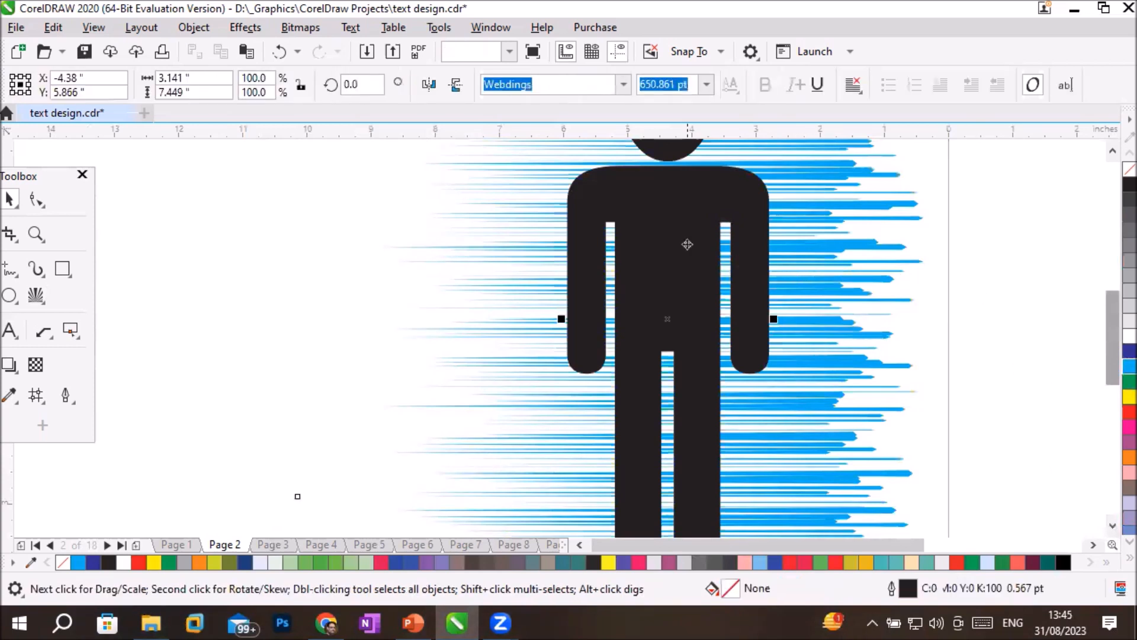
pyautogui.click(1128, 411)
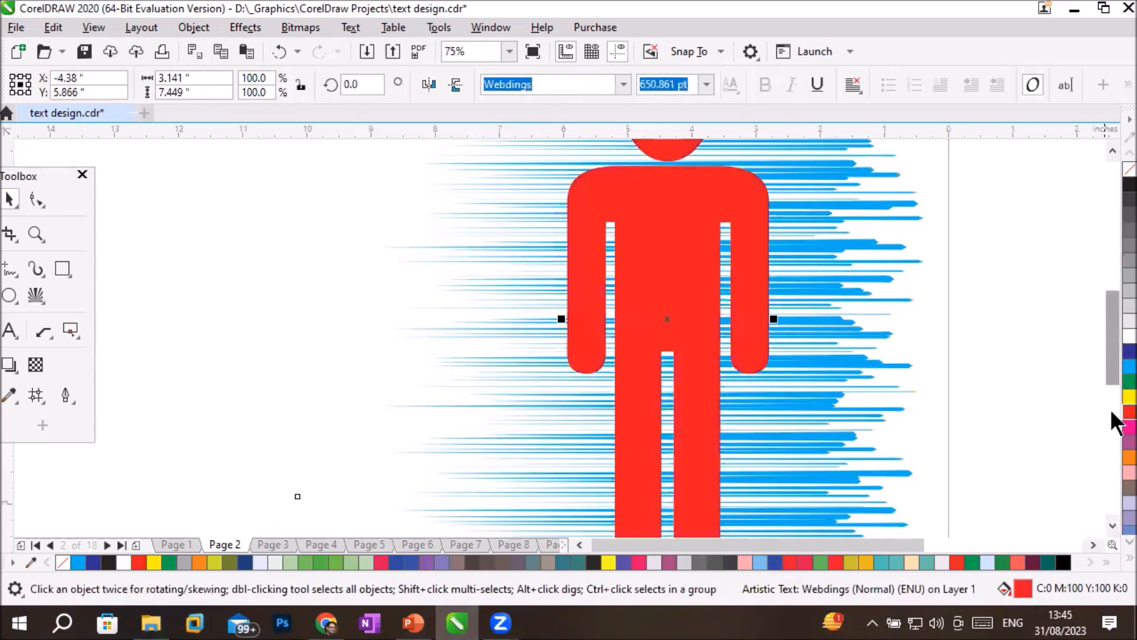
pyautogui.press('Escape')
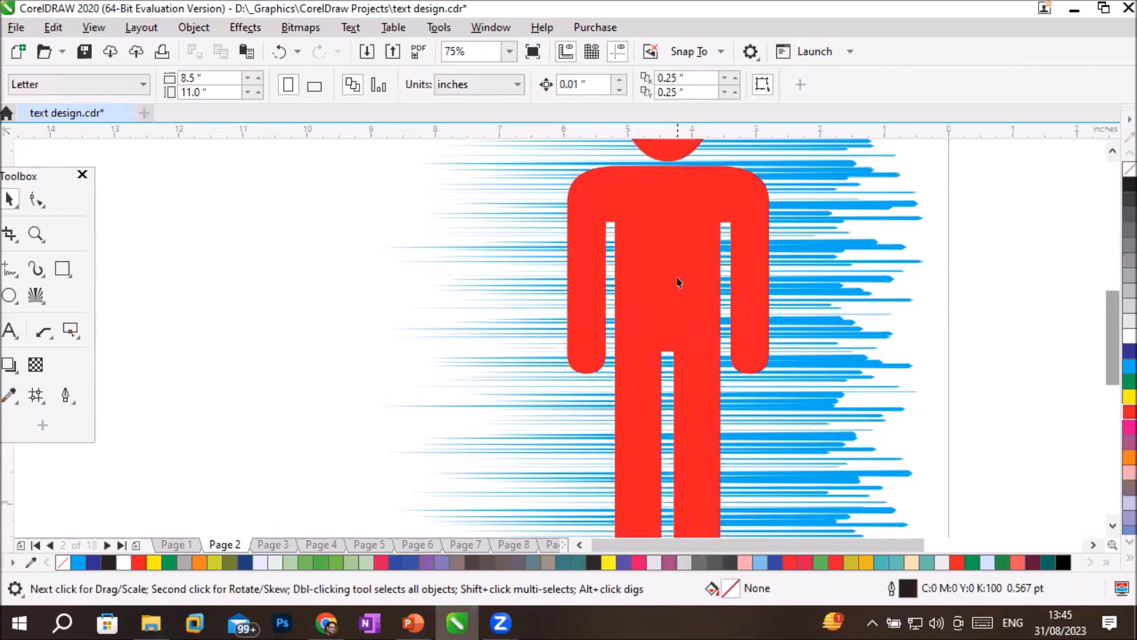
pyautogui.click(678, 282)
pyautogui.scroll(-2, 808, 320)
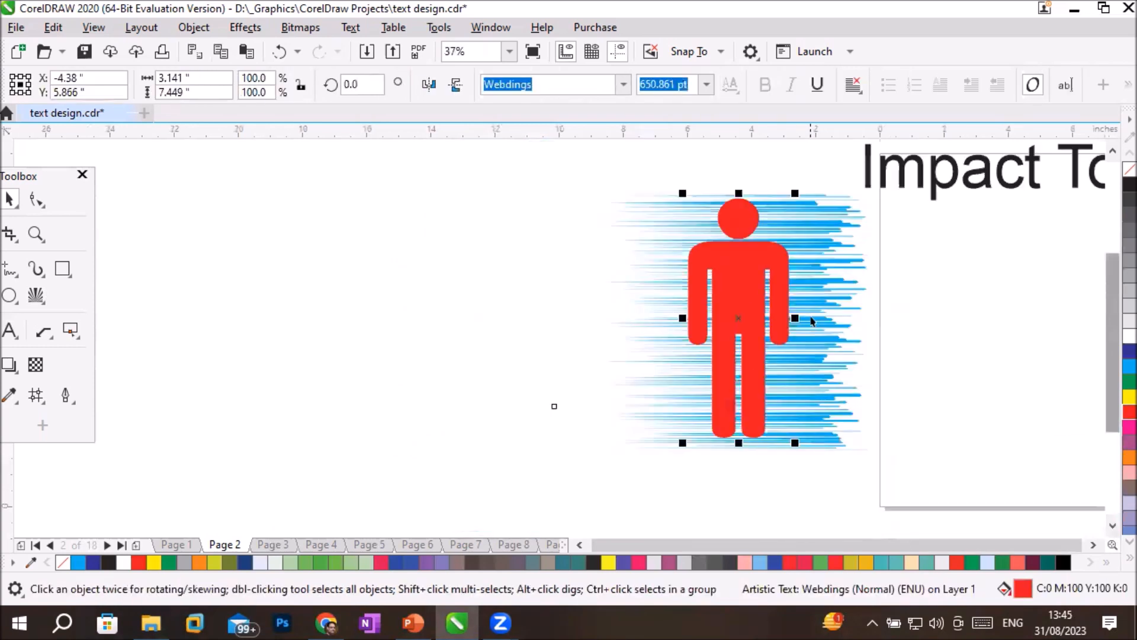
pyautogui.click(714, 292)
pyautogui.click(715, 292)
pyautogui.click(813, 516)
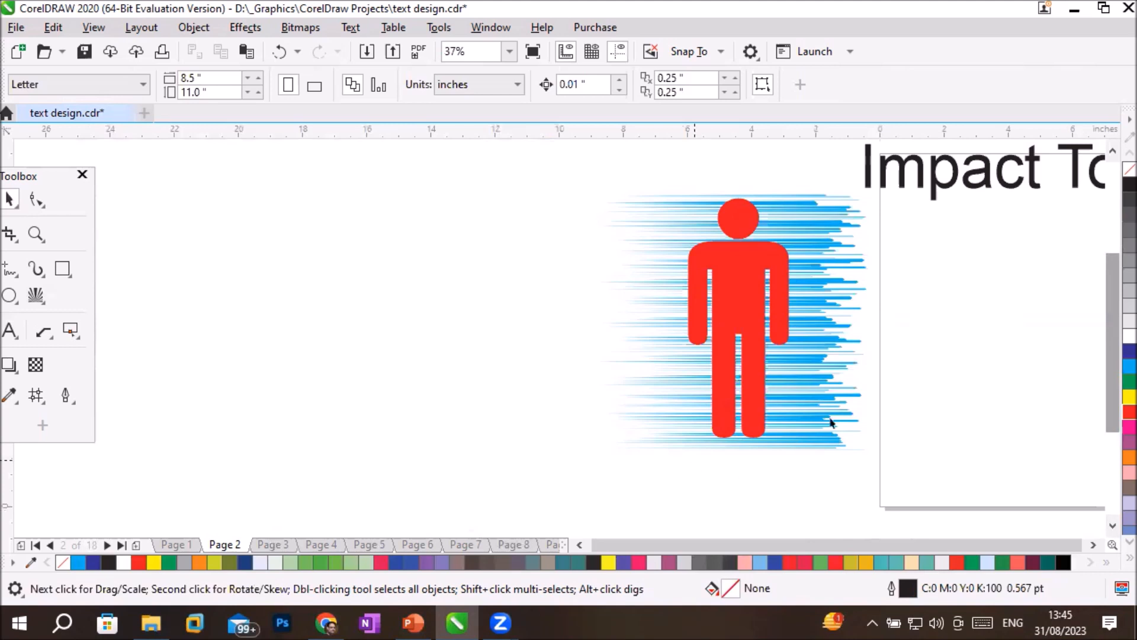
pyautogui.click(727, 314)
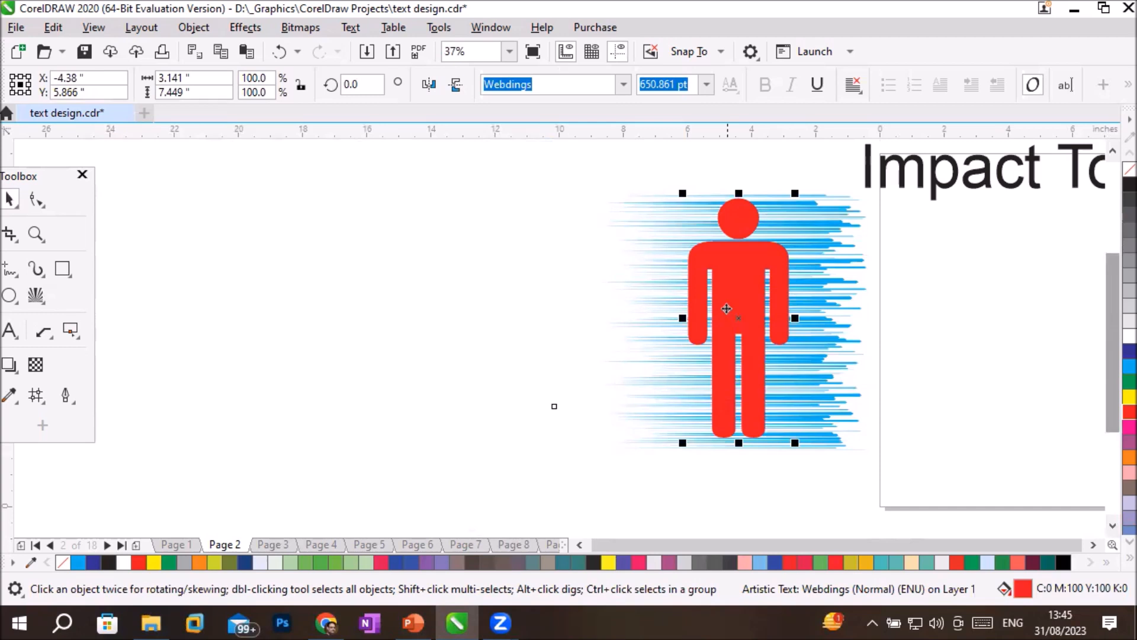
# Step: Convert the person figure to curves and order it behind the parallel effect
pyautogui.rightClick(727, 308)
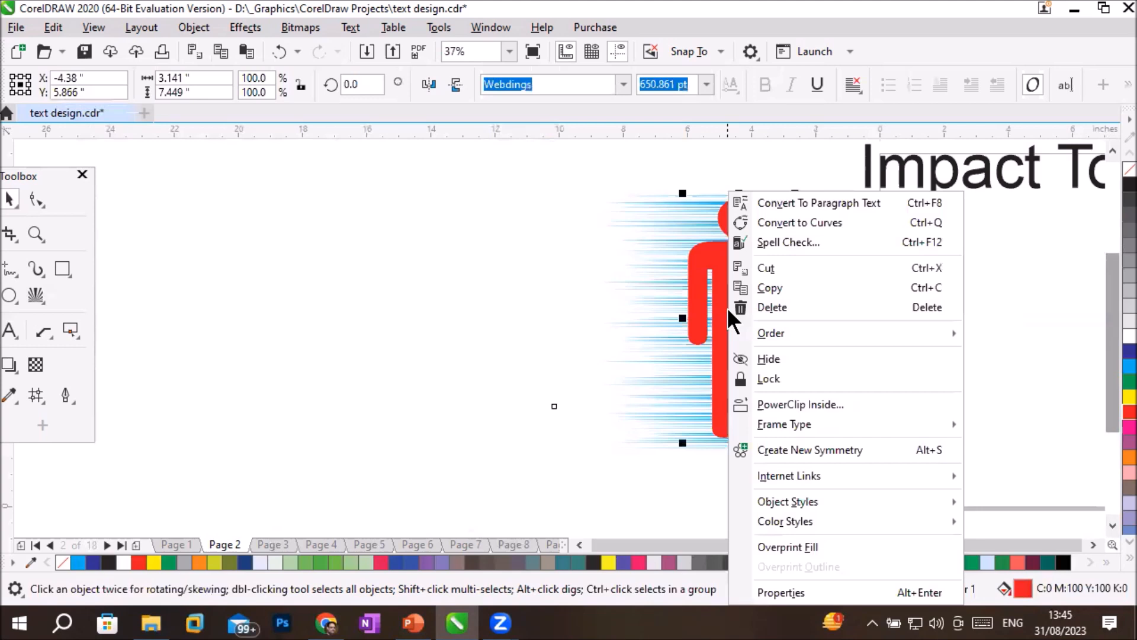
pyautogui.click(815, 222)
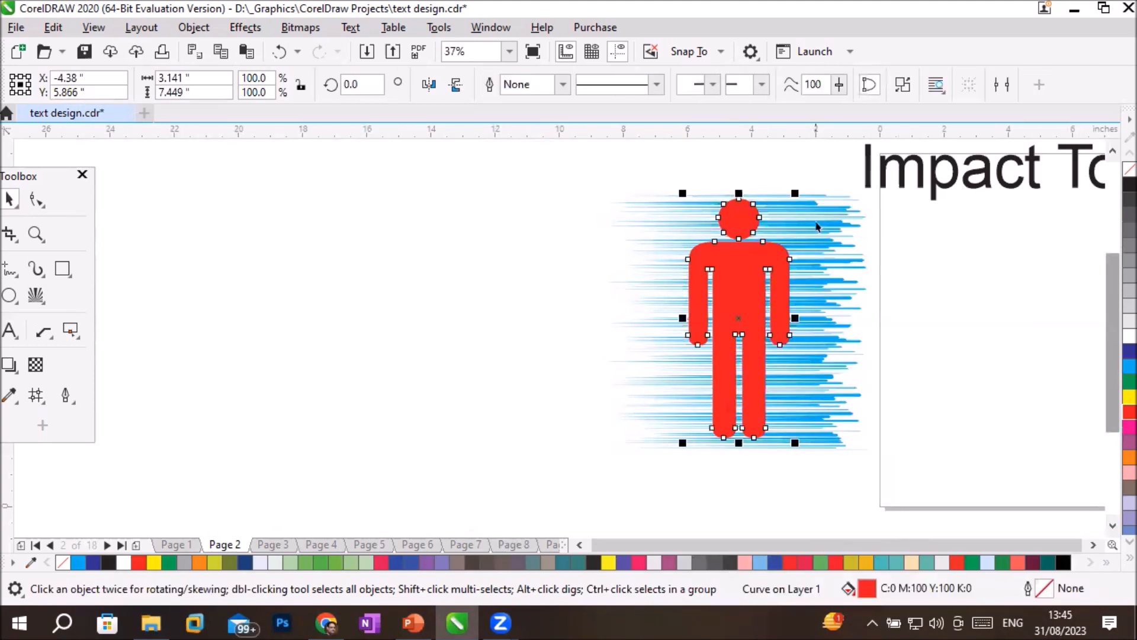
pyautogui.rightClick(738, 270)
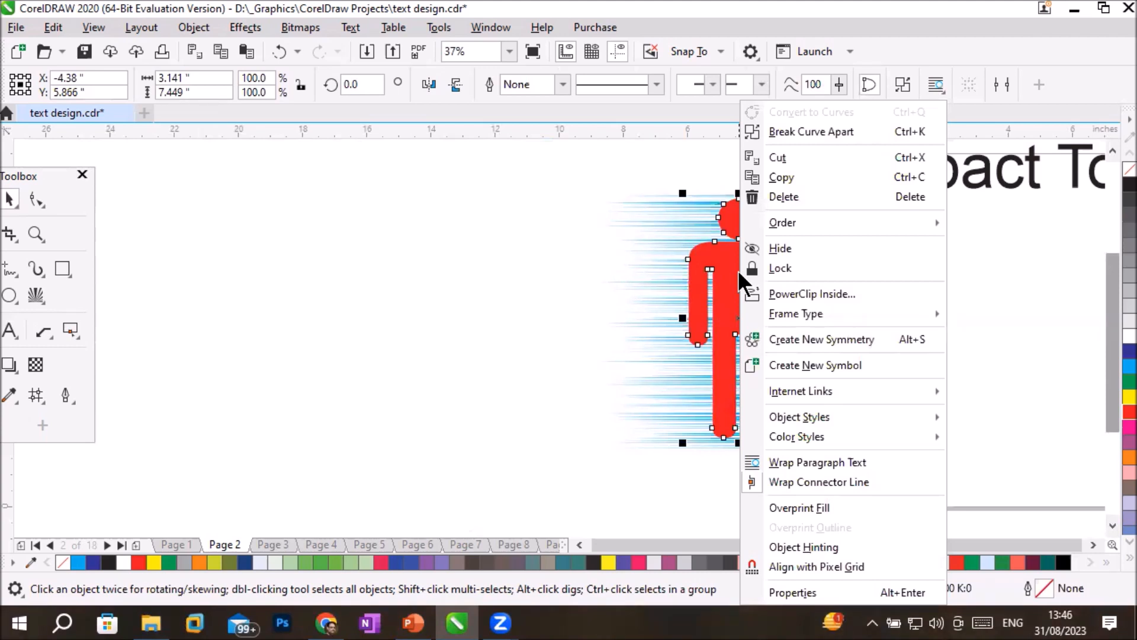
pyautogui.moveTo(815, 222)
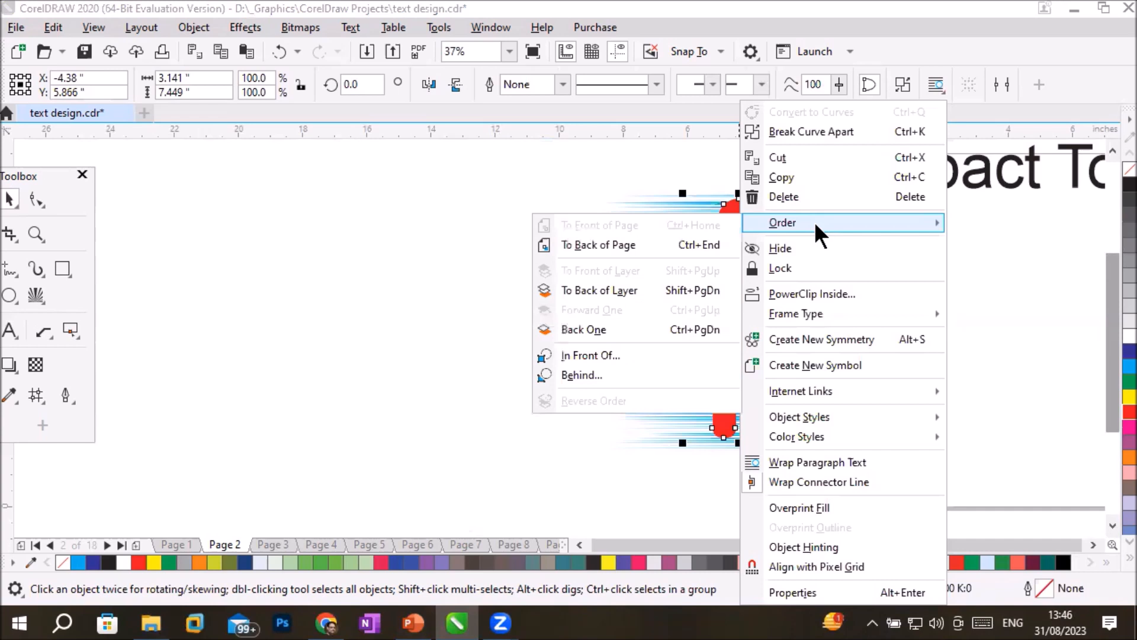
pyautogui.click(573, 374)
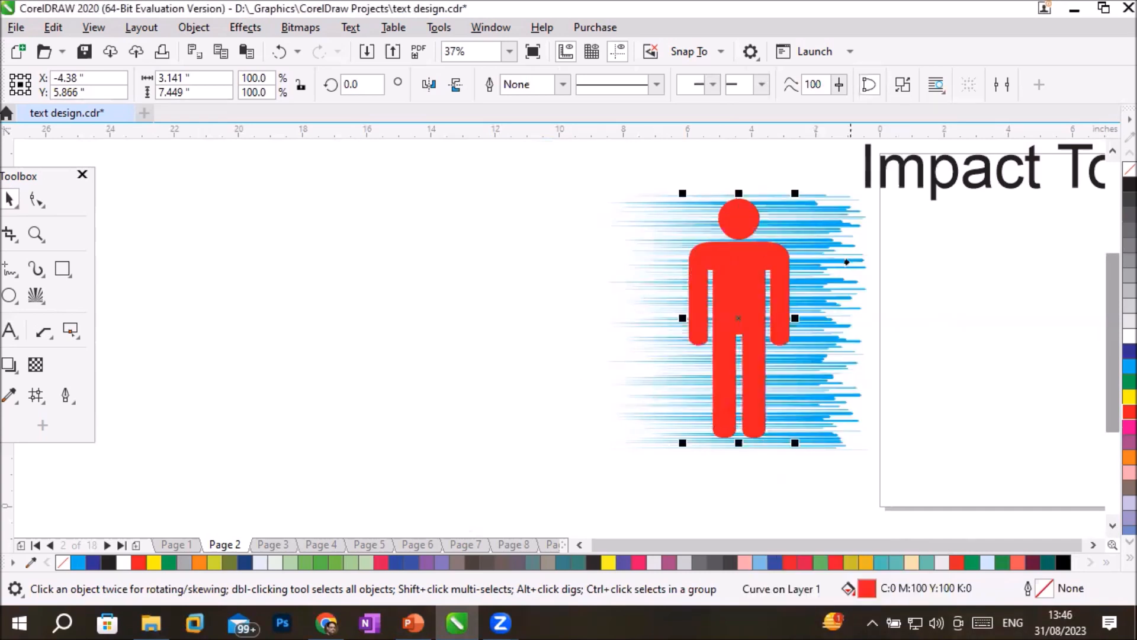
pyautogui.click(832, 260)
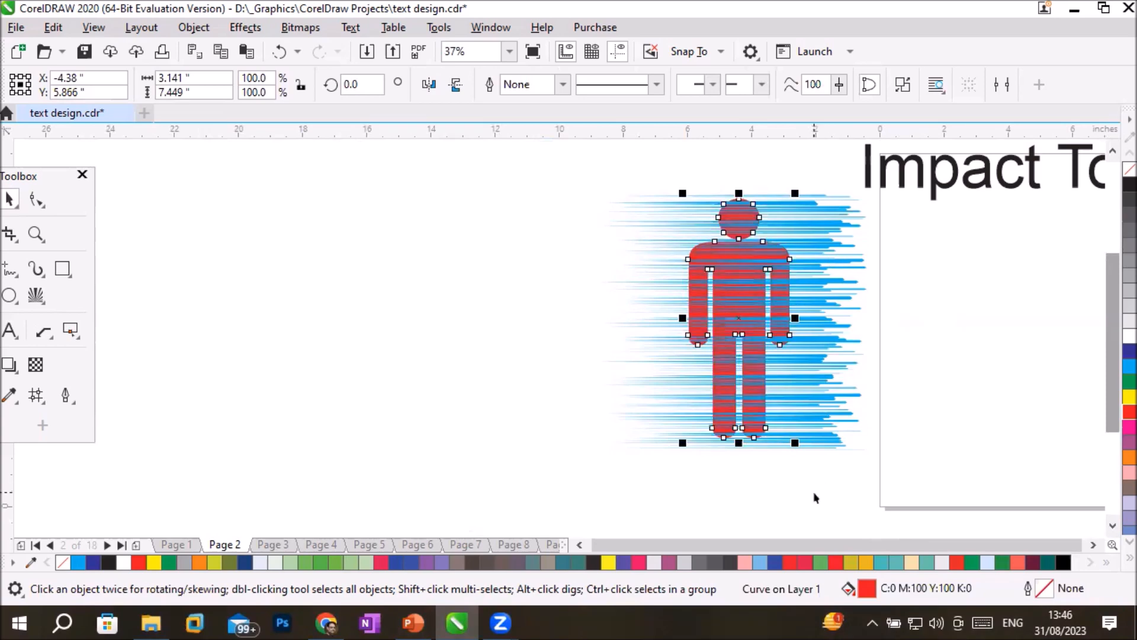
pyautogui.scroll(4, 774, 381)
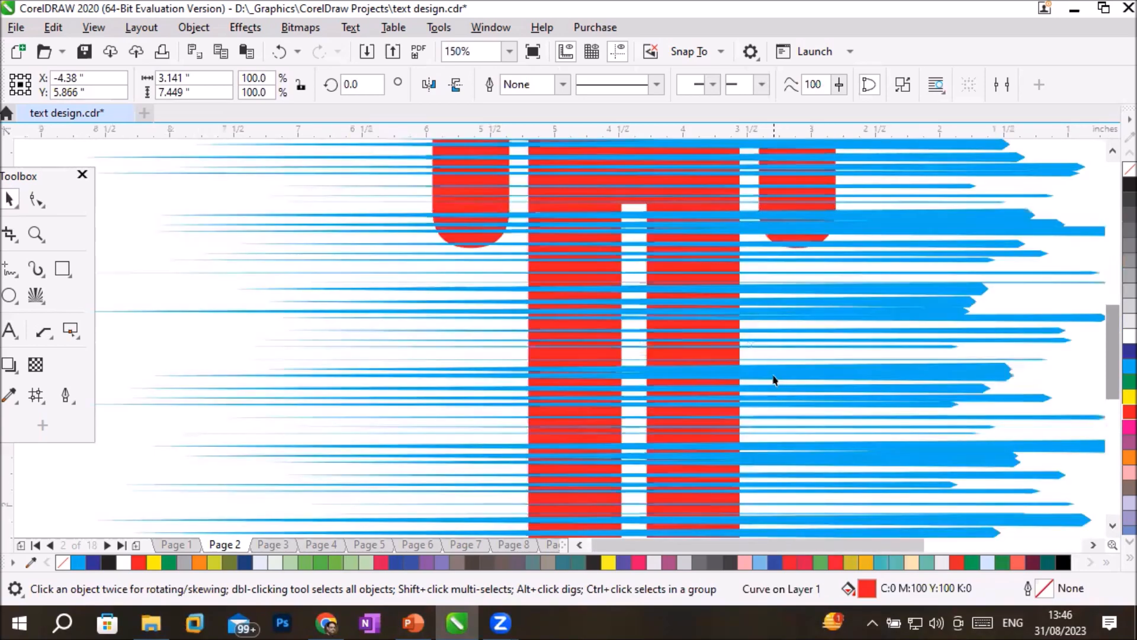
pyautogui.scroll(-4, 774, 381)
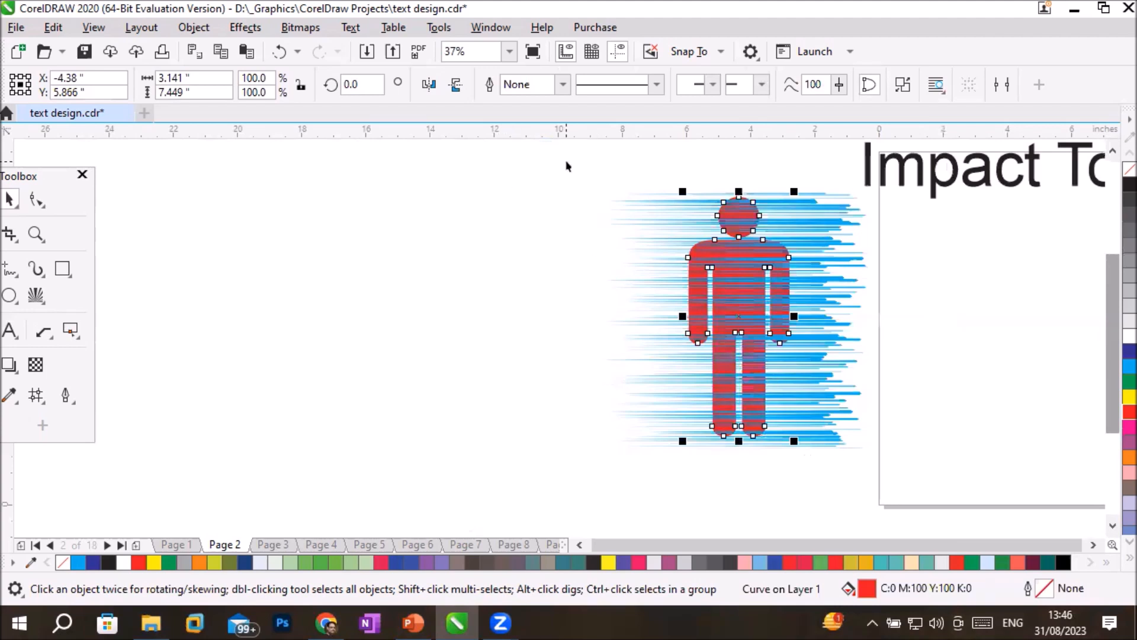
# Step: Try the person figure as the outer boundary of the parallel effect, inspect the clipped lines and undo it
pyautogui.click(843, 276)
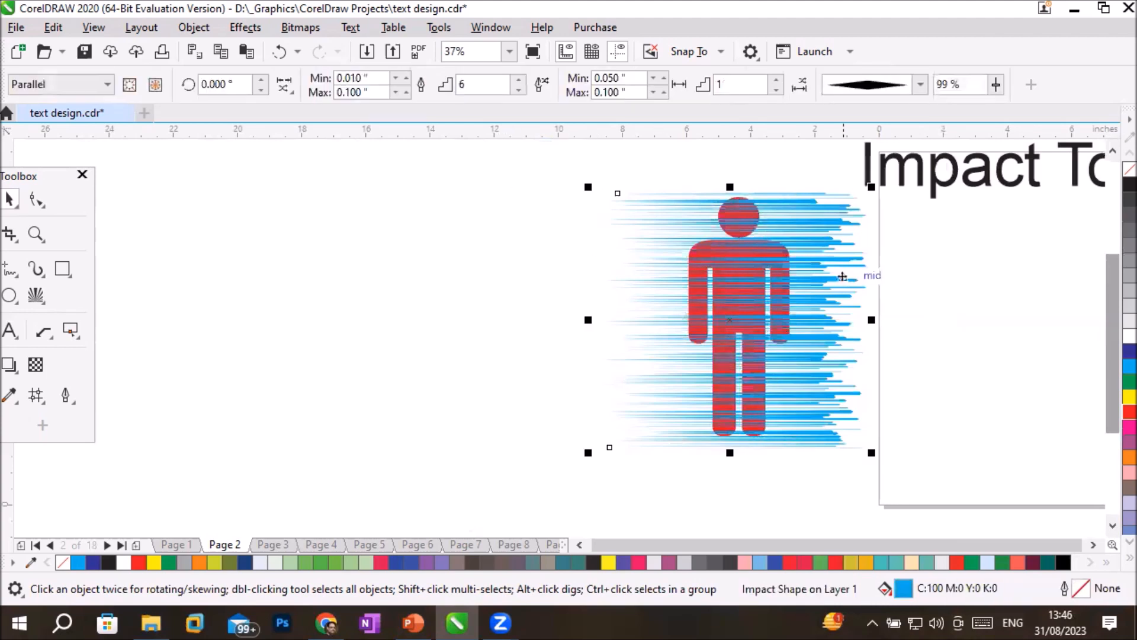
pyautogui.click(154, 85)
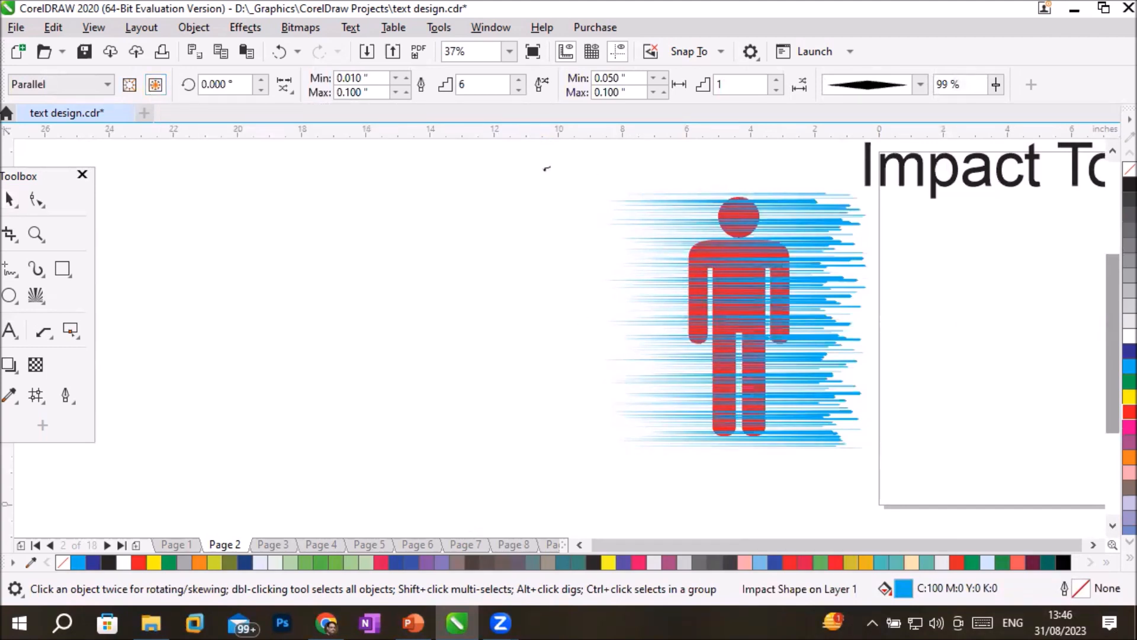
pyautogui.scroll(4, 871, 379)
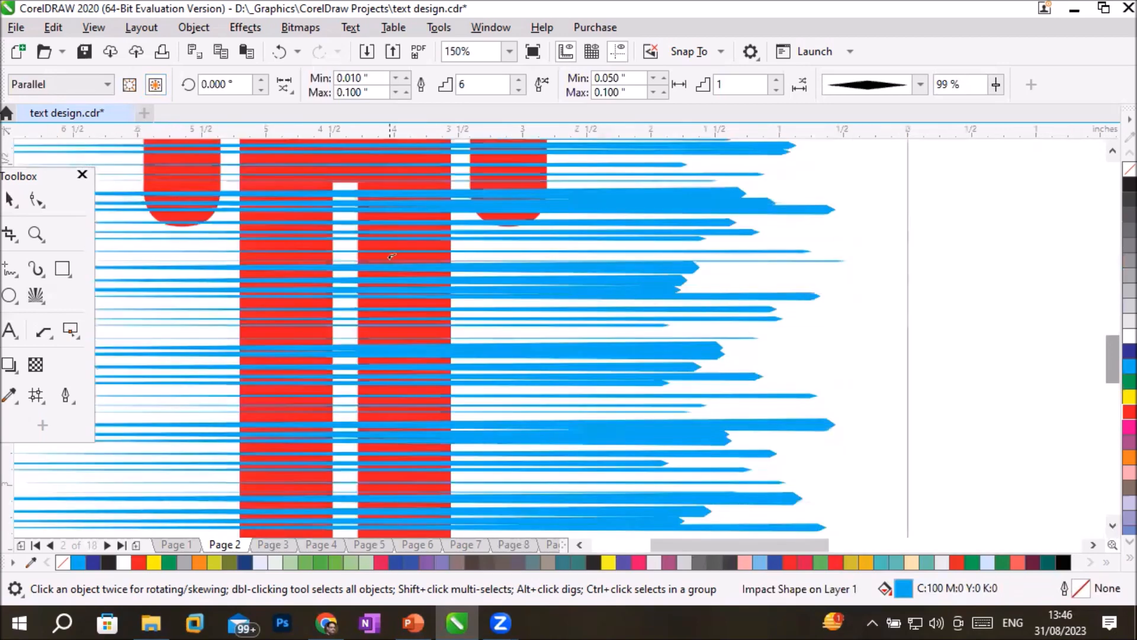
pyautogui.scroll(4, 373, 255)
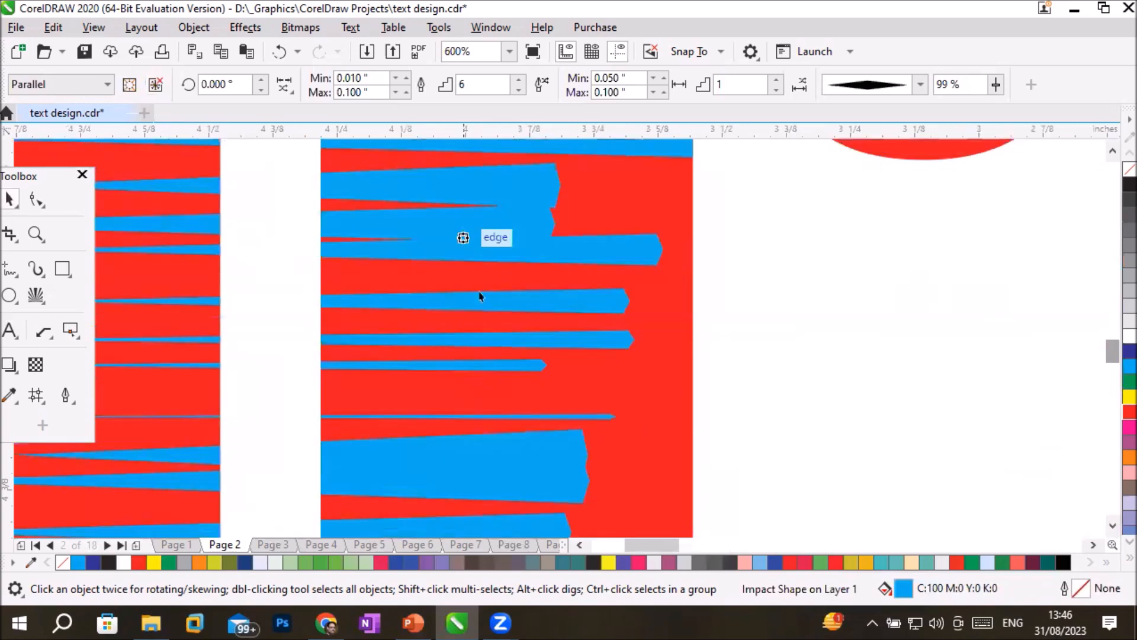
pyautogui.scroll(-2, 513, 396)
pyautogui.scroll(-4, 513, 396)
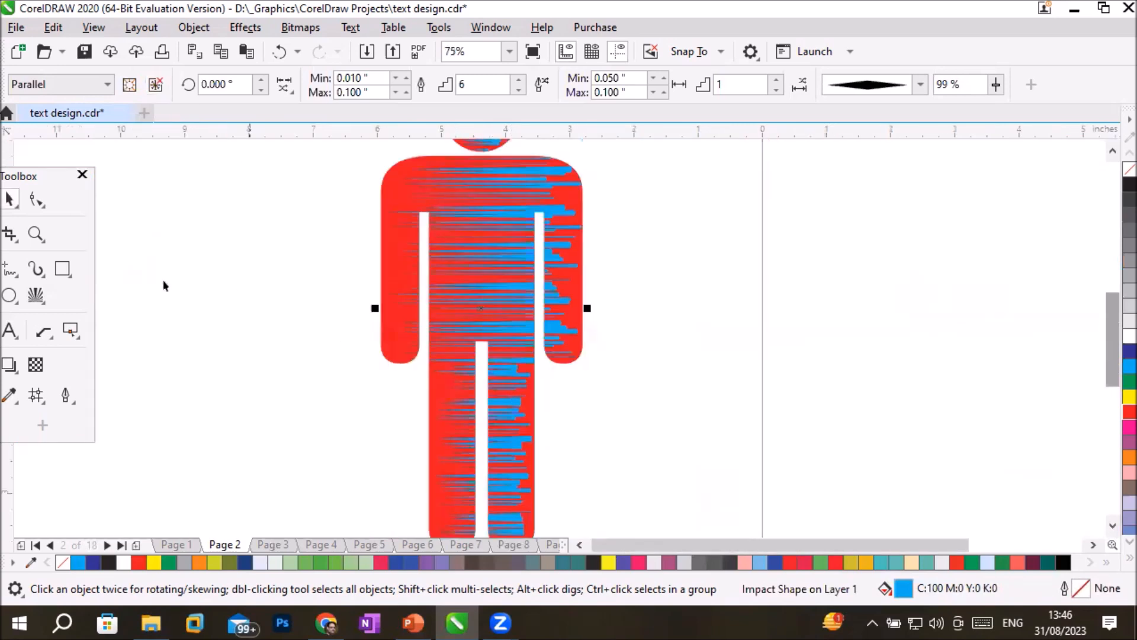
pyautogui.click(298, 268)
pyautogui.scroll(-1, 335, 397)
pyautogui.scroll(1, 286, 374)
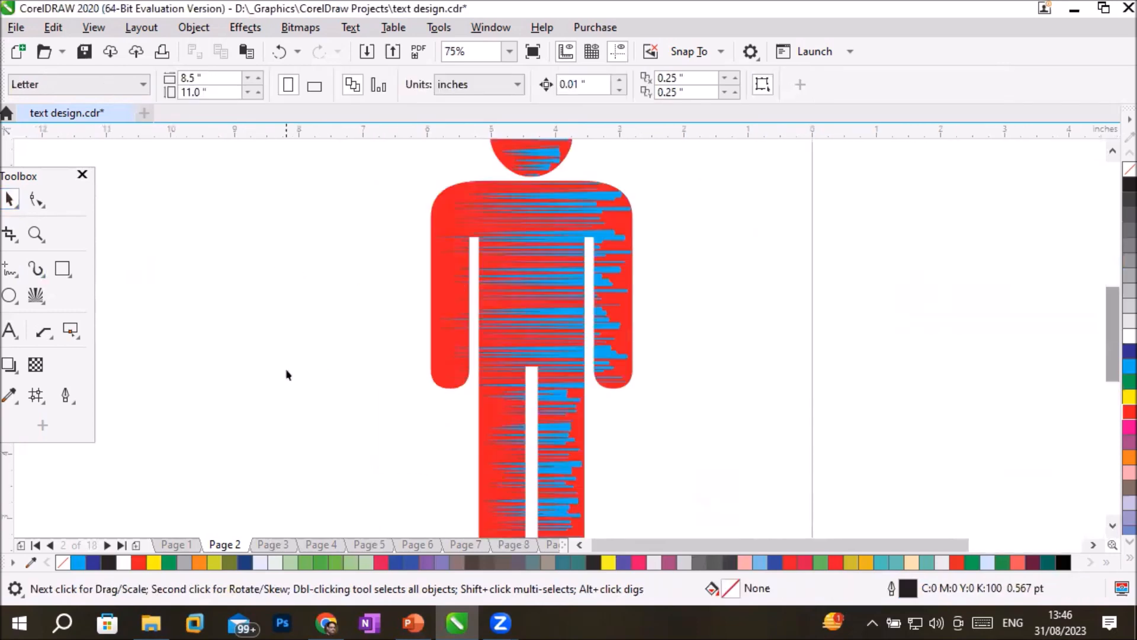
pyautogui.scroll(1, 286, 374)
pyautogui.scroll(-2, 498, 394)
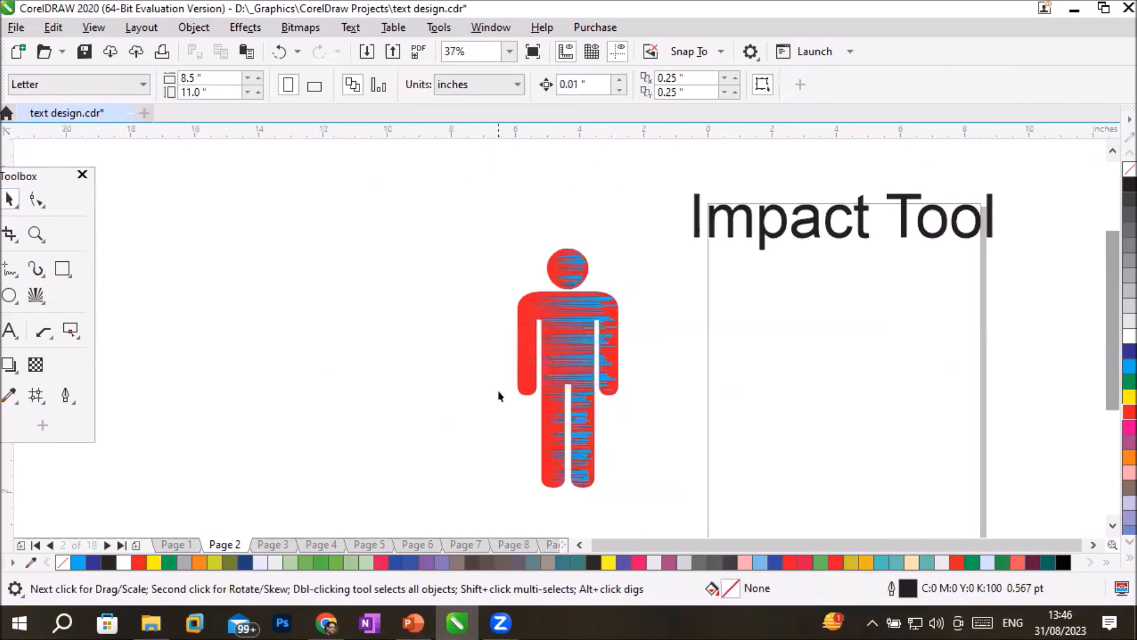
pyautogui.click(631, 420)
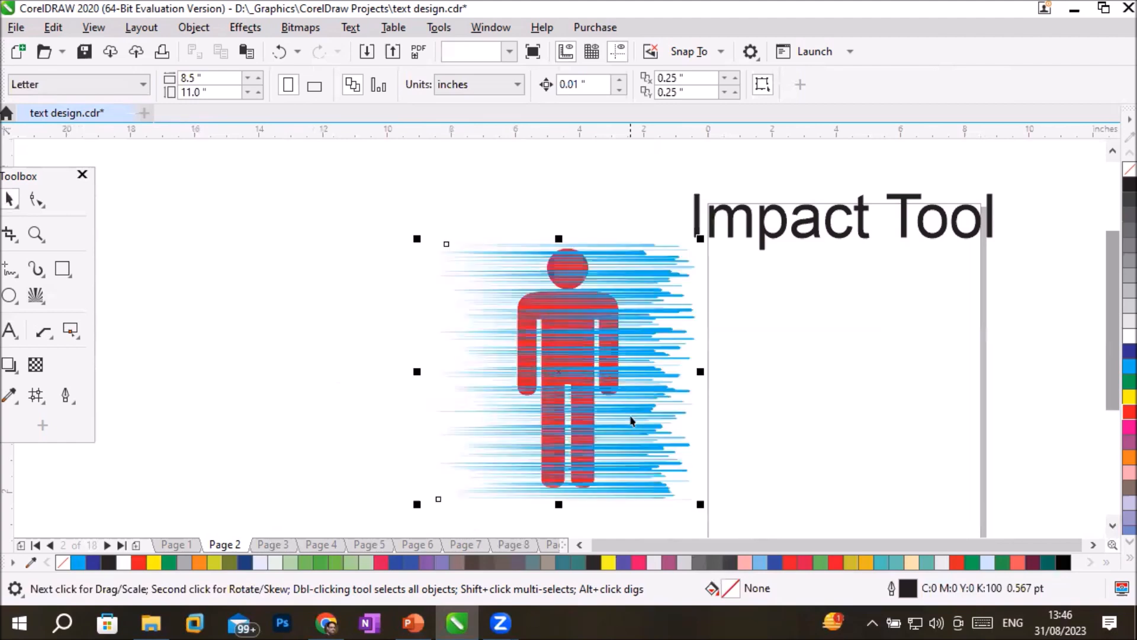
# Step: Fill the parallel effect's lines with 80% black (C0 M0 Y0 K80)
pyautogui.click(814, 313)
pyautogui.click(667, 280)
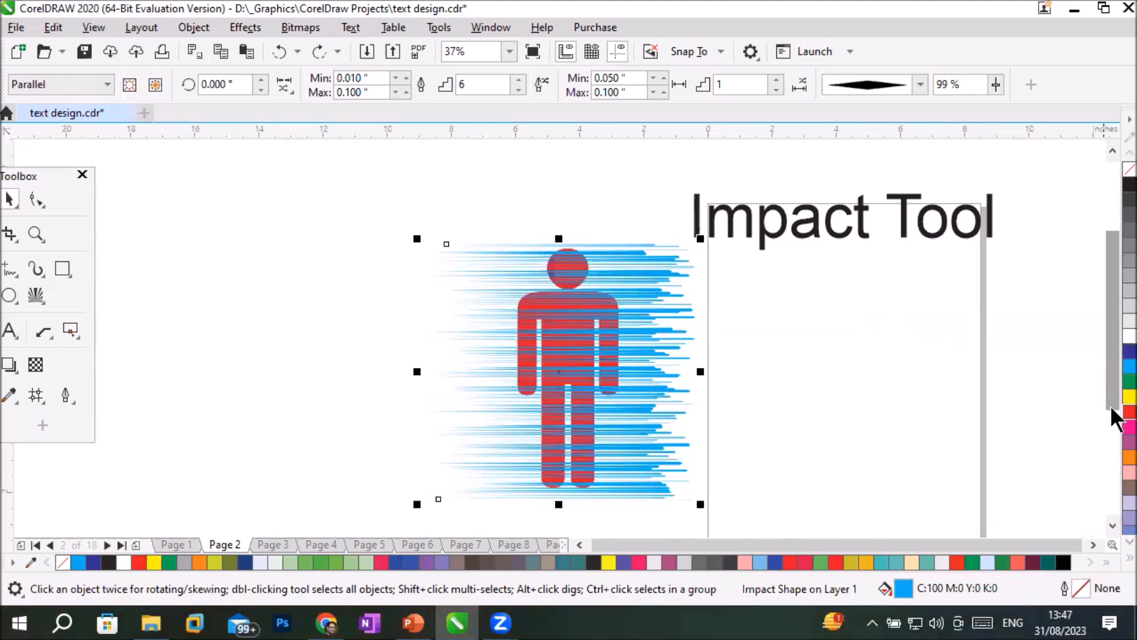
pyautogui.click(1126, 213)
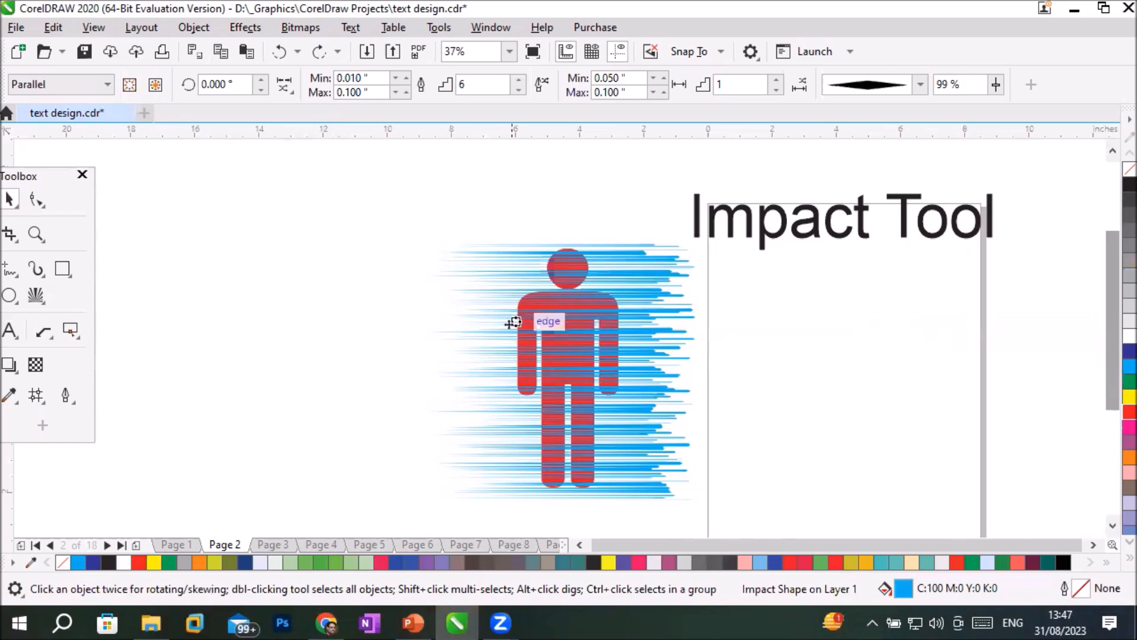
# Step: Set the person figure as the inner boundary of the parallel effect
pyautogui.scroll(2, 537, 417)
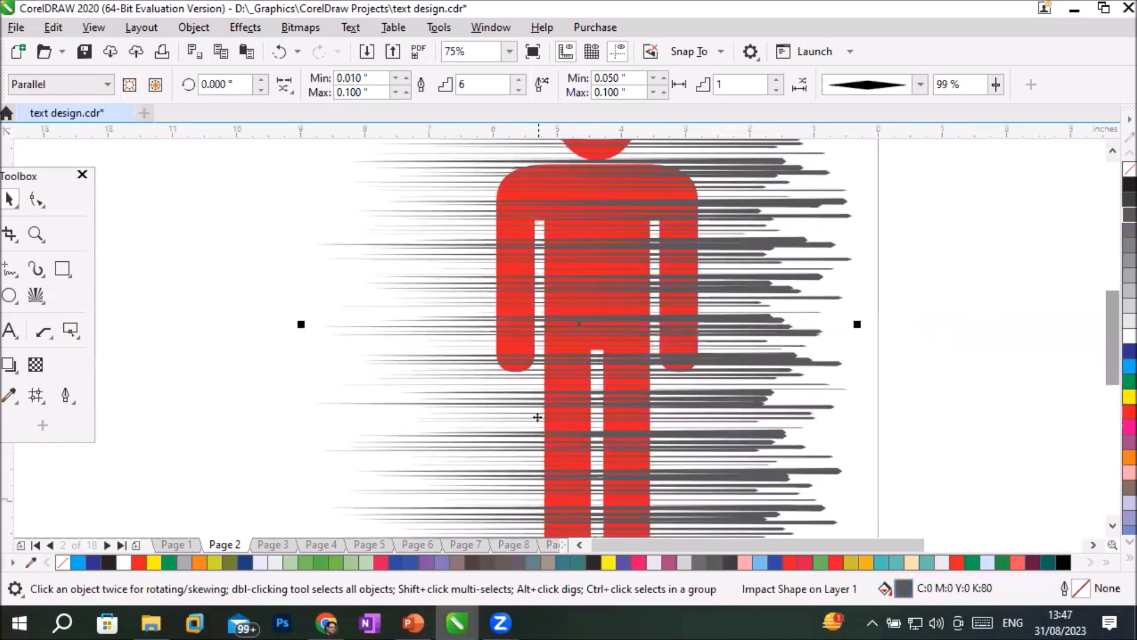
pyautogui.scroll(1, 537, 417)
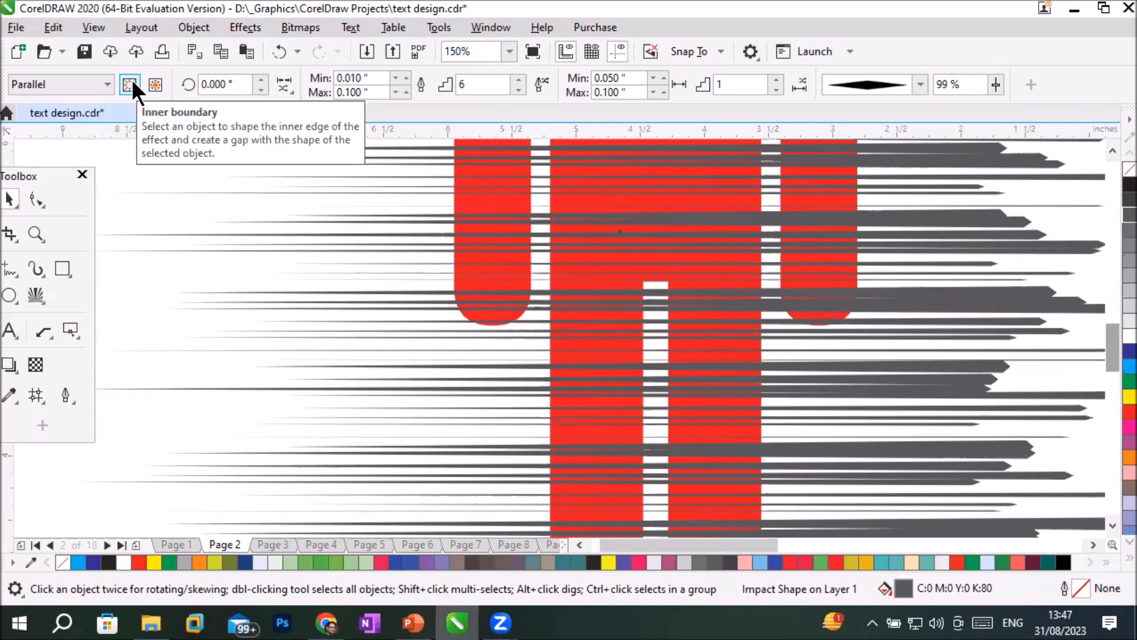
pyautogui.click(130, 84)
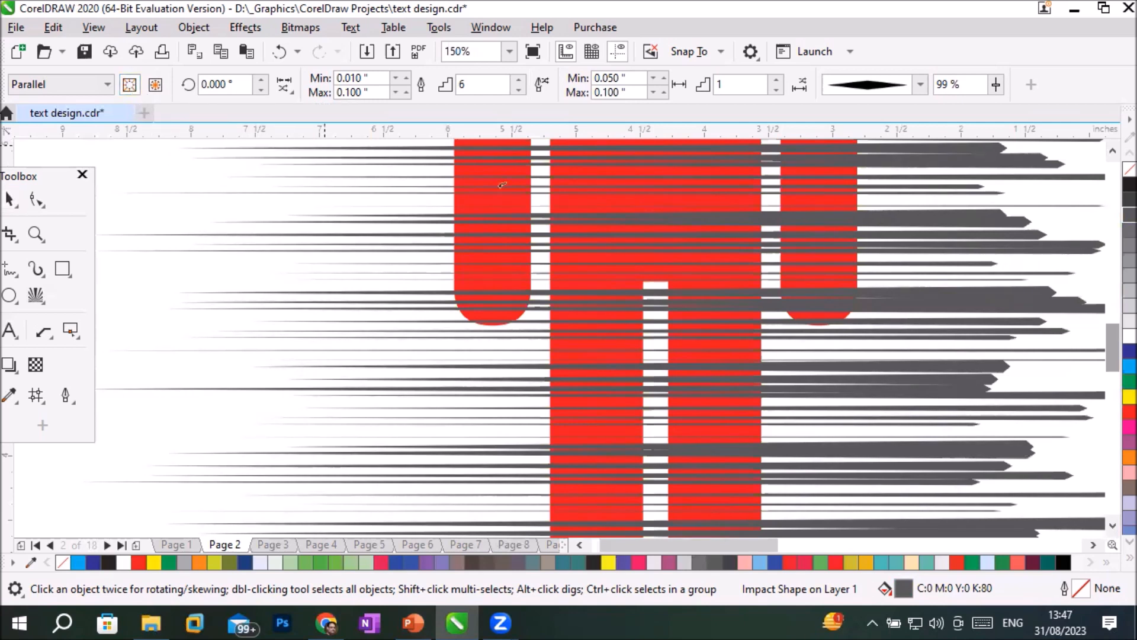
pyautogui.click(678, 202)
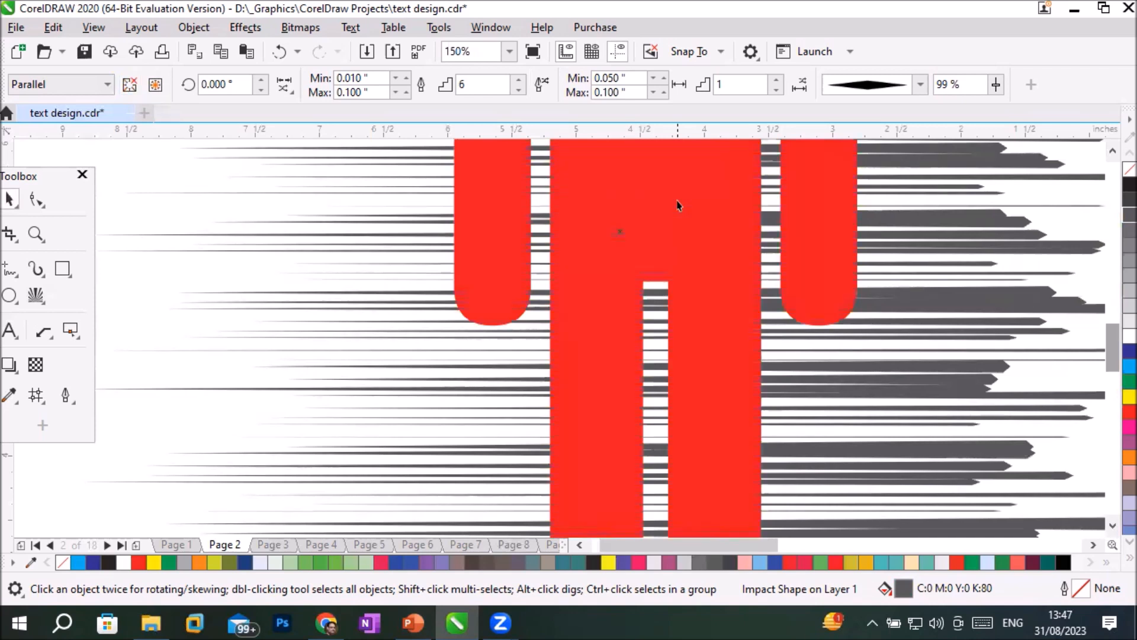
pyautogui.scroll(-5, 679, 205)
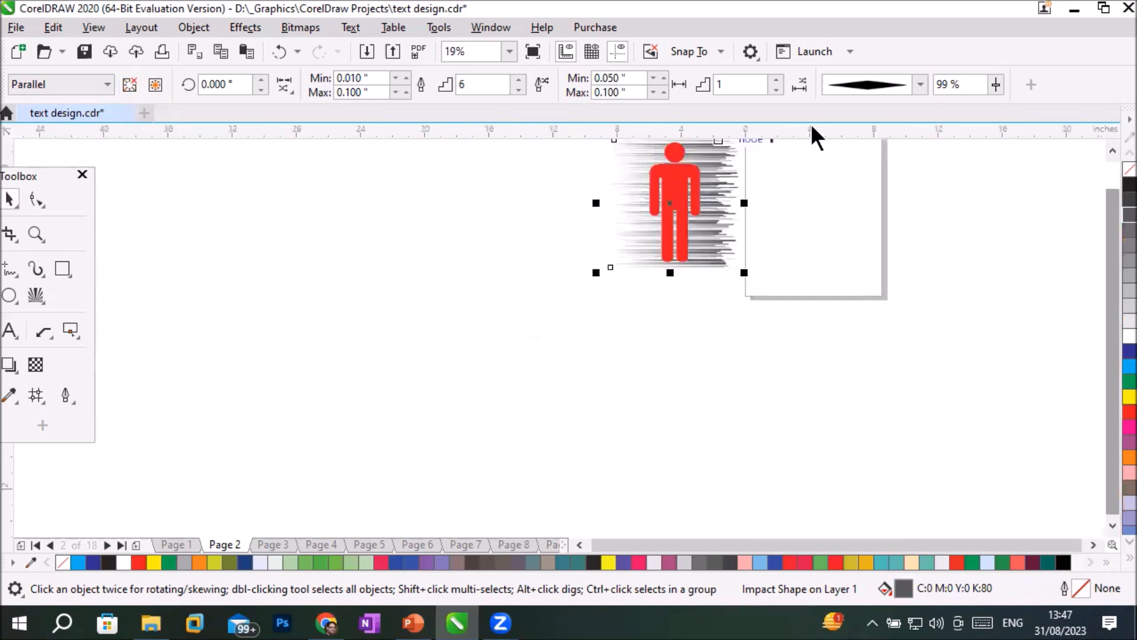
pyautogui.moveTo(1111, 223); pyautogui.dragTo(1112, 213)
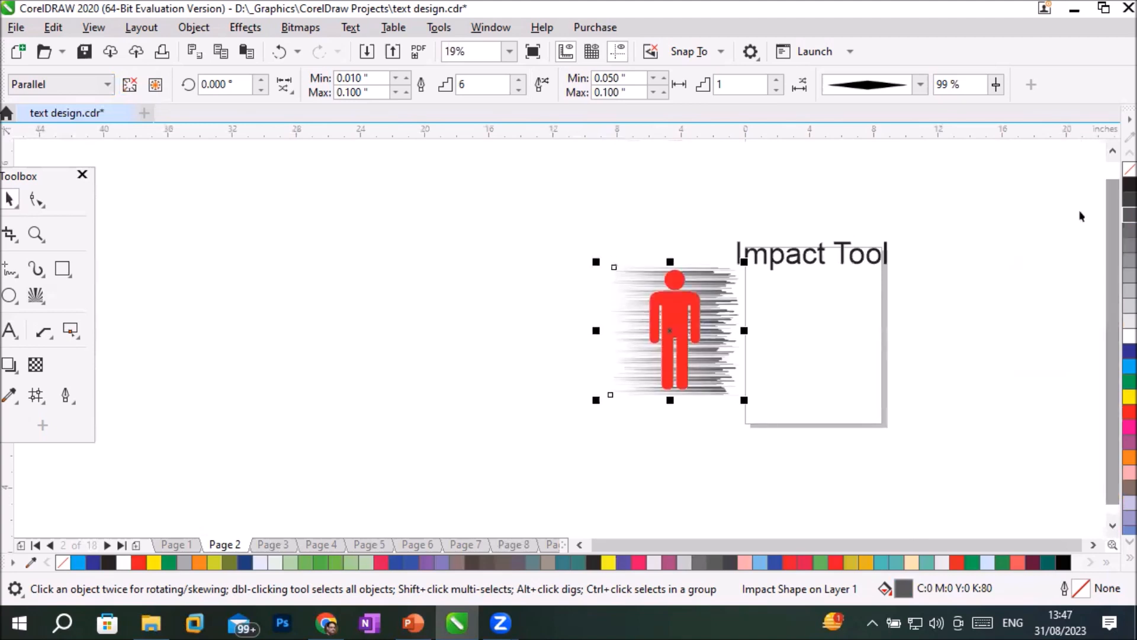
pyautogui.scroll(2, 723, 290)
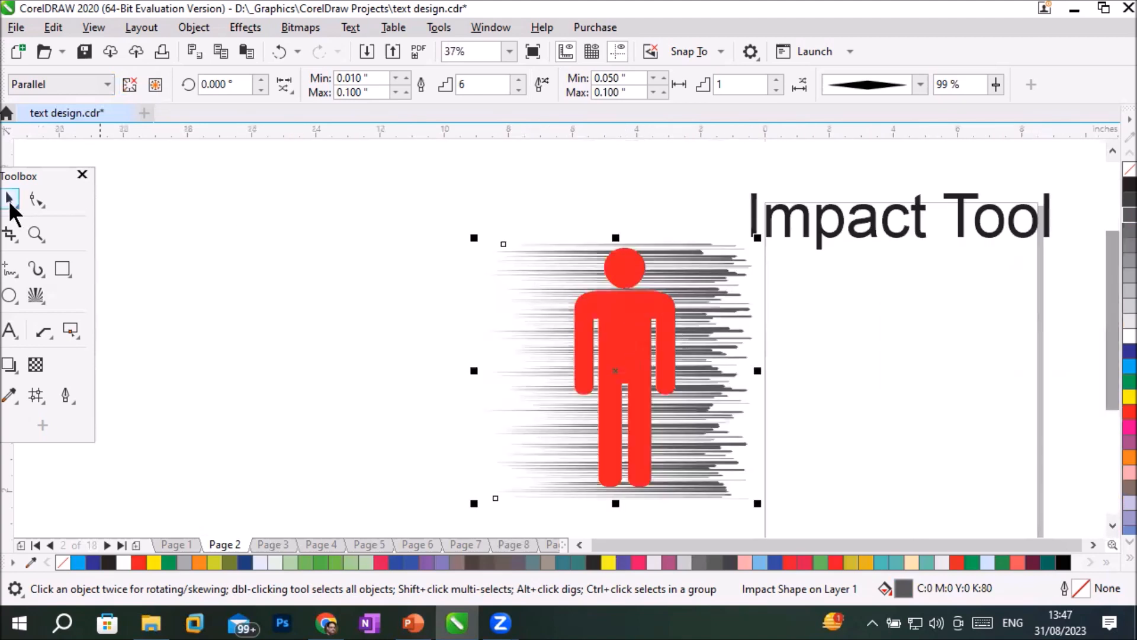
# Step: Move the person figure left off the effect to inspect its cut-out, and undo both this move and the inner boundary
pyautogui.click(636, 342)
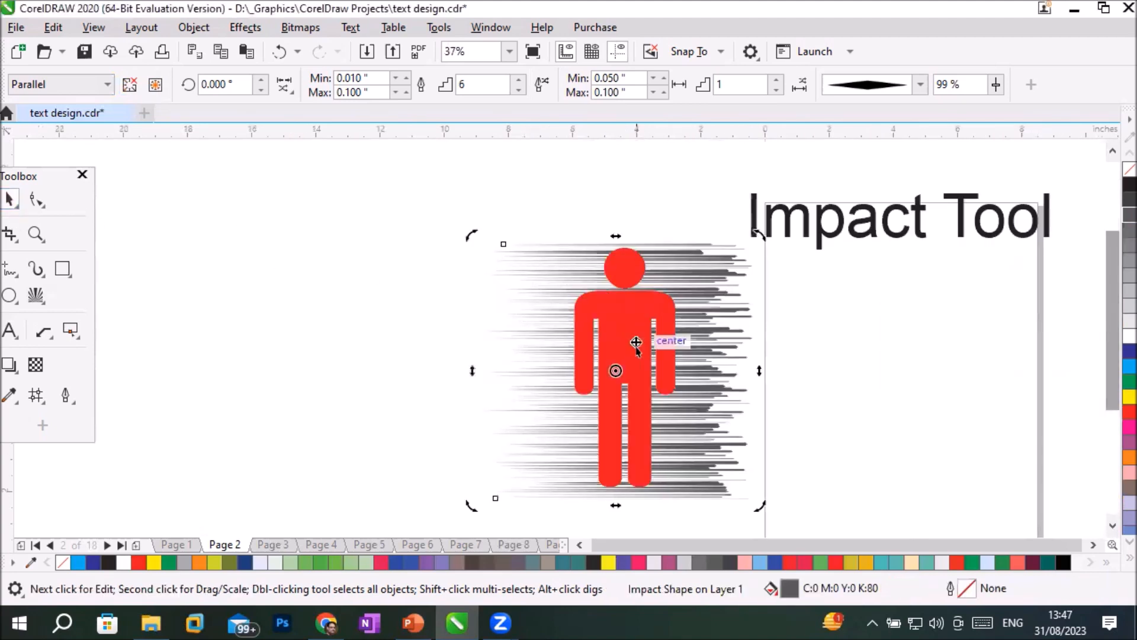
pyautogui.click(637, 177)
pyautogui.moveTo(639, 299); pyautogui.dragTo(333, 302)
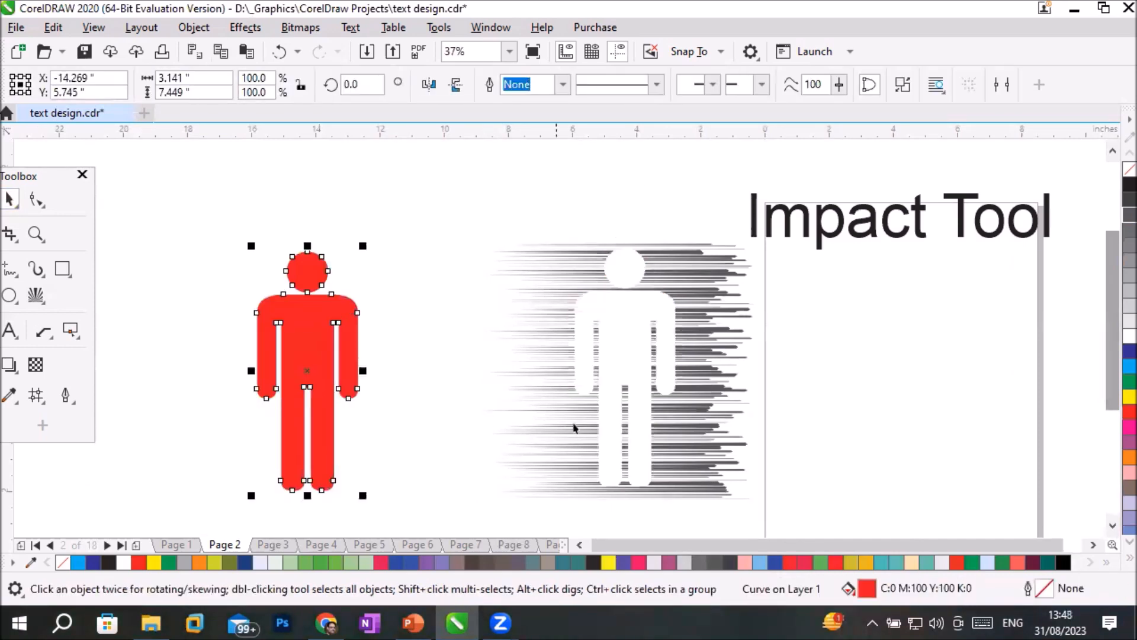
pyautogui.scroll(4, 671, 354)
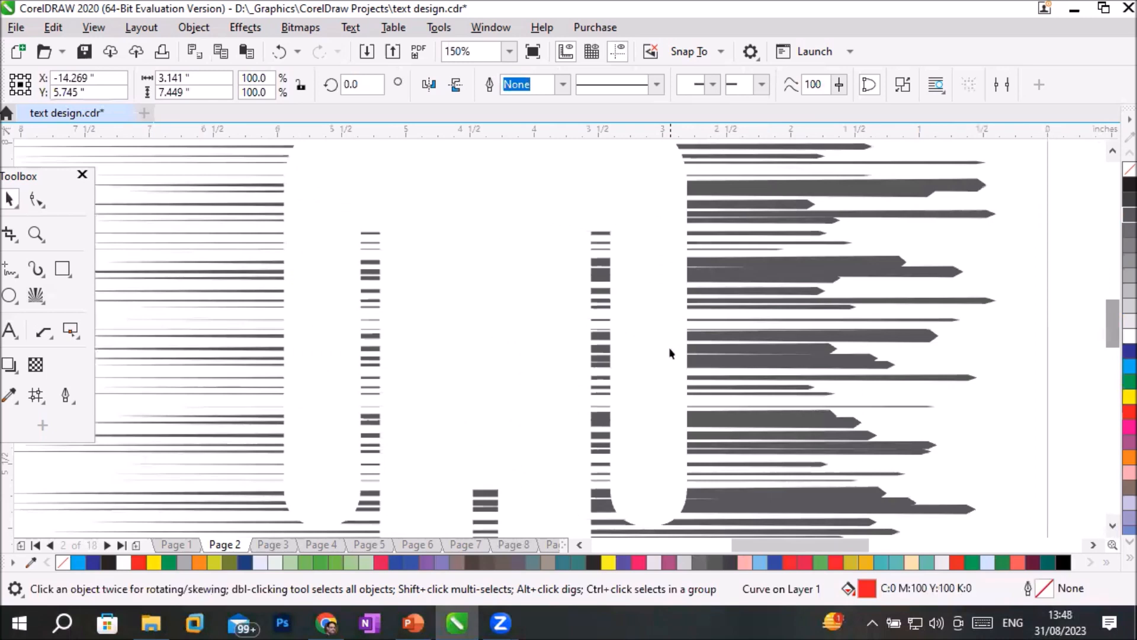
pyautogui.scroll(-4, 670, 350)
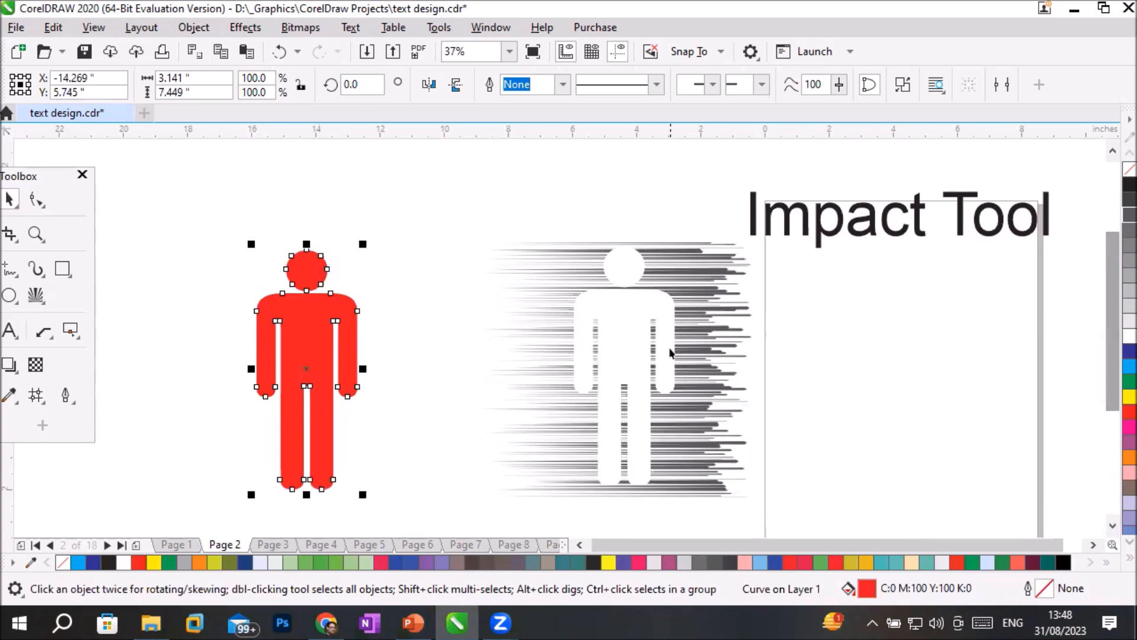
pyautogui.hotkey('ctrl', 'z')
pyautogui.hotkey('ctrl', 'z')
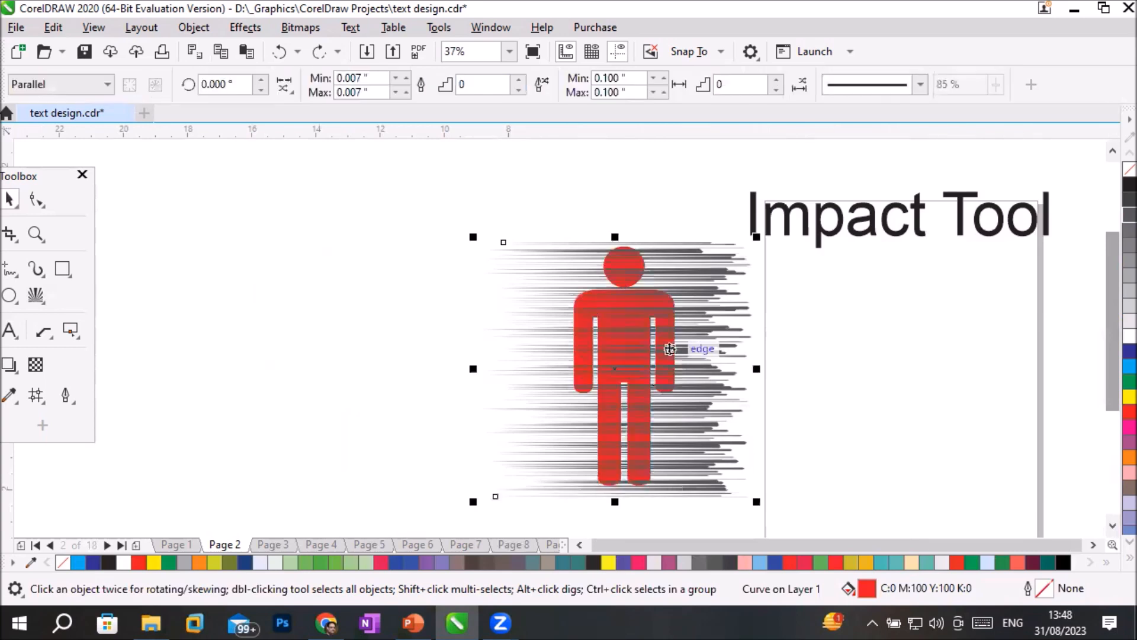
# Step: Move the parallel effect up and to the left, clear of the person figure
pyautogui.click(359, 377)
pyautogui.moveTo(357, 321)
pyautogui.mouseDown()
pyautogui.moveTo(244, 303)
pyautogui.moveTo(244, 253)
pyautogui.mouseUp()
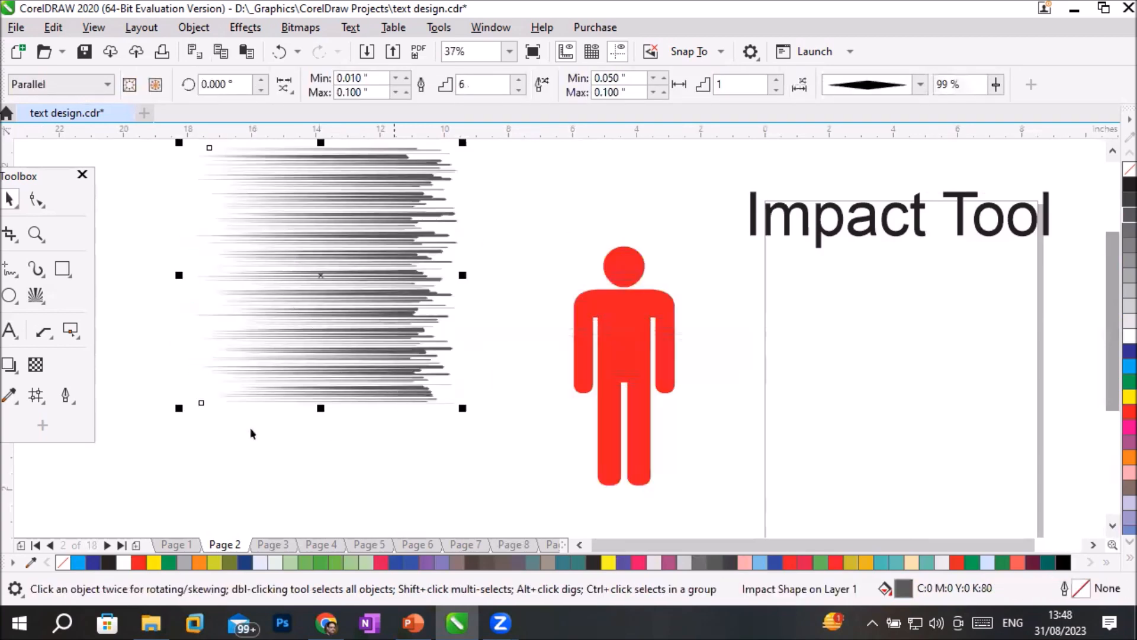
# Step: Add the artistic text "FAST AND FURIOUS" below the parallel effect
pyautogui.click(9, 330)
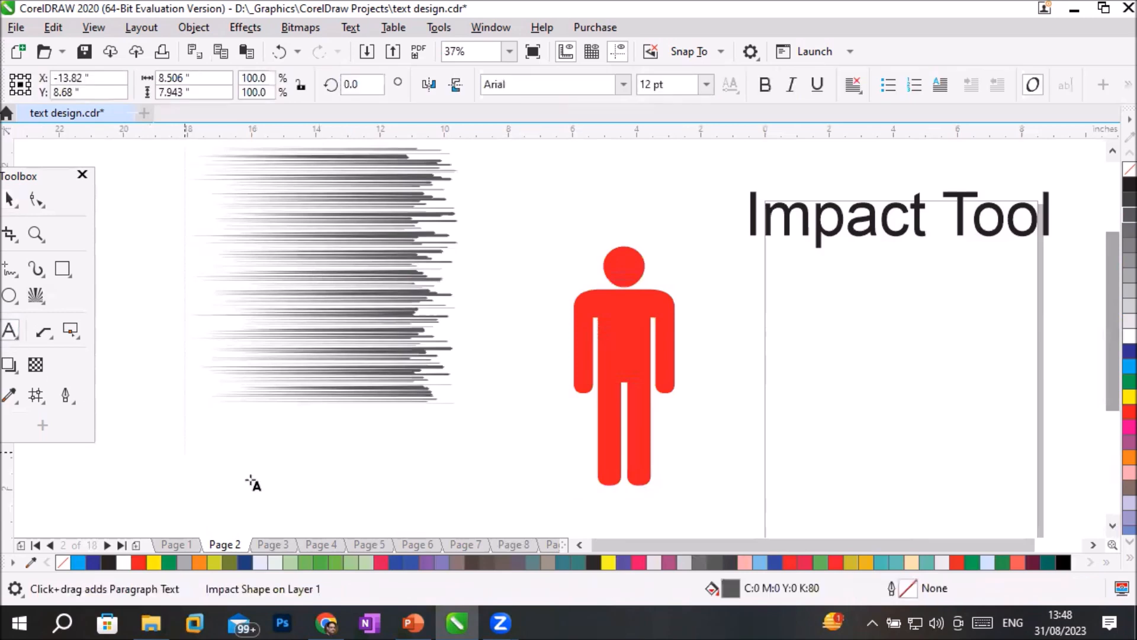
pyautogui.click(239, 460)
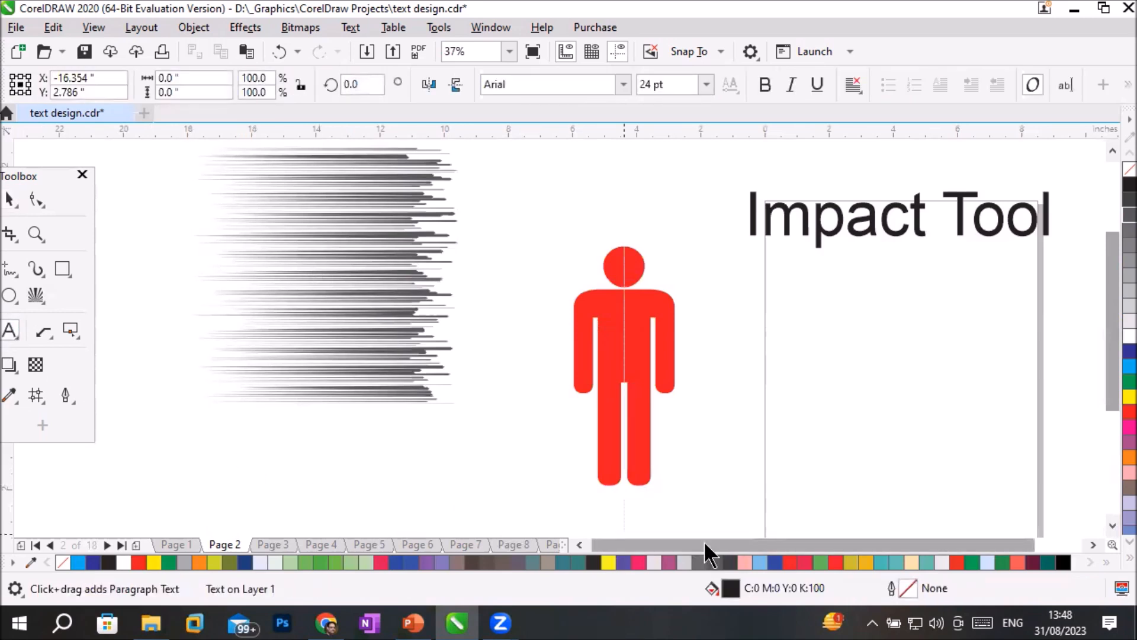
pyautogui.write('FAST')
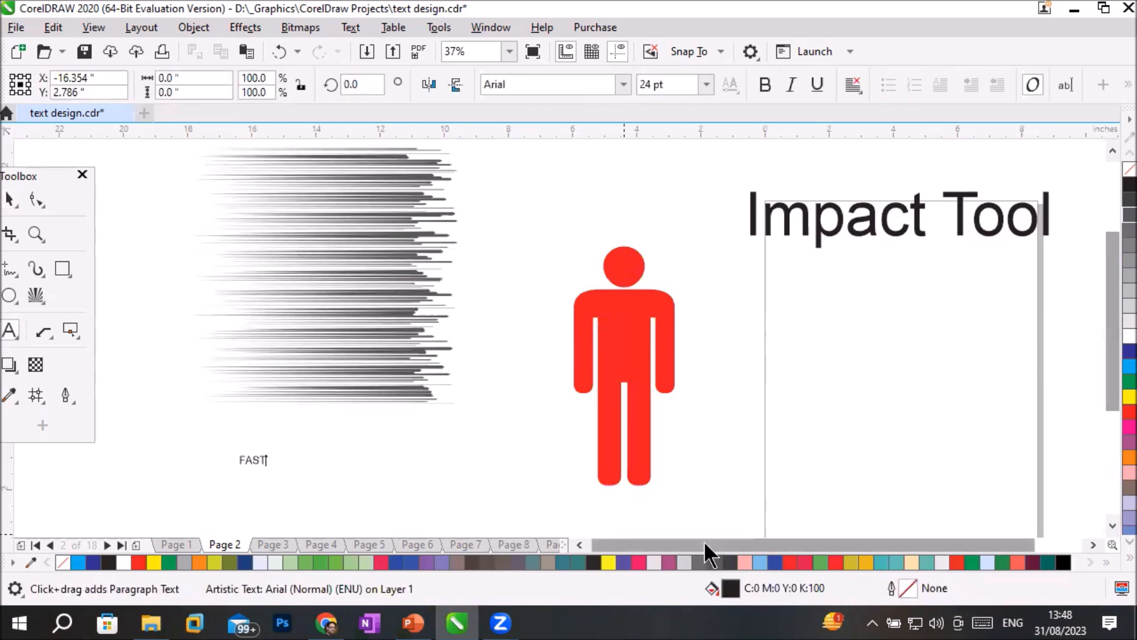
pyautogui.write(' AND FURIOUS')
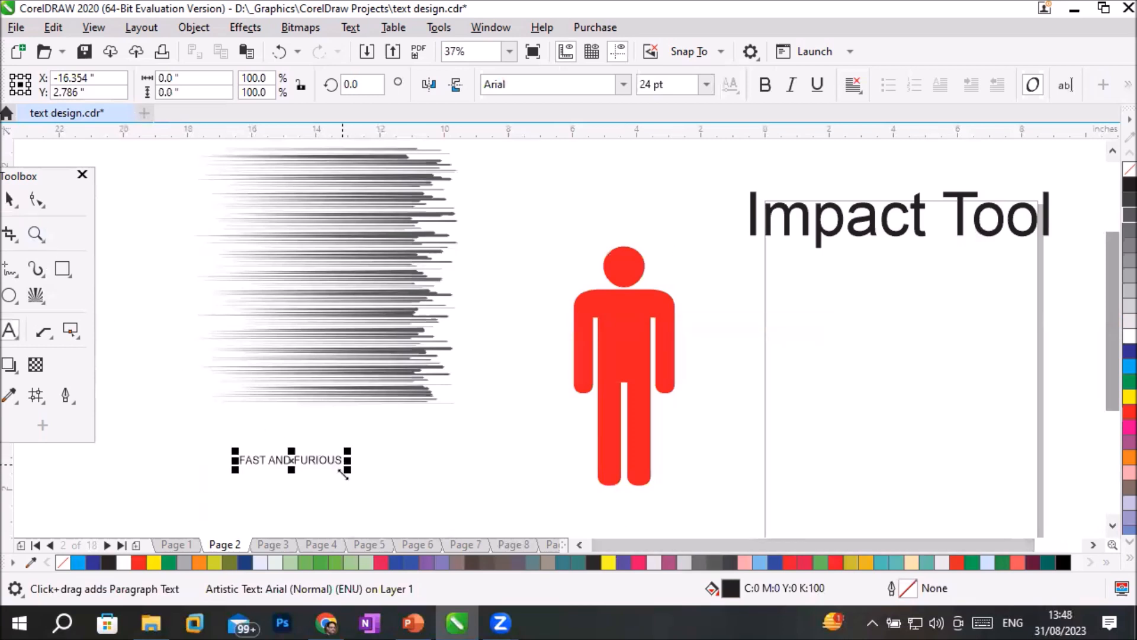
# Step: Enlarge the FAST AND FURIOUS text to about 61 pt and try to give it a red fill and outline
pyautogui.moveTo(346, 469); pyautogui.dragTo(428, 493)
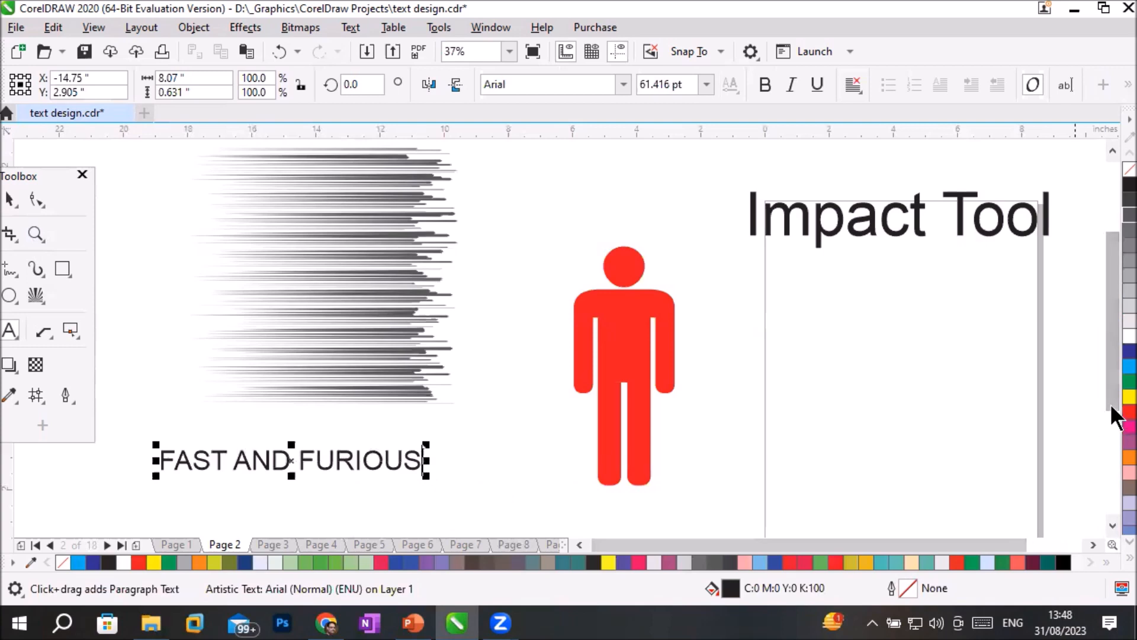
pyautogui.click(1124, 411)
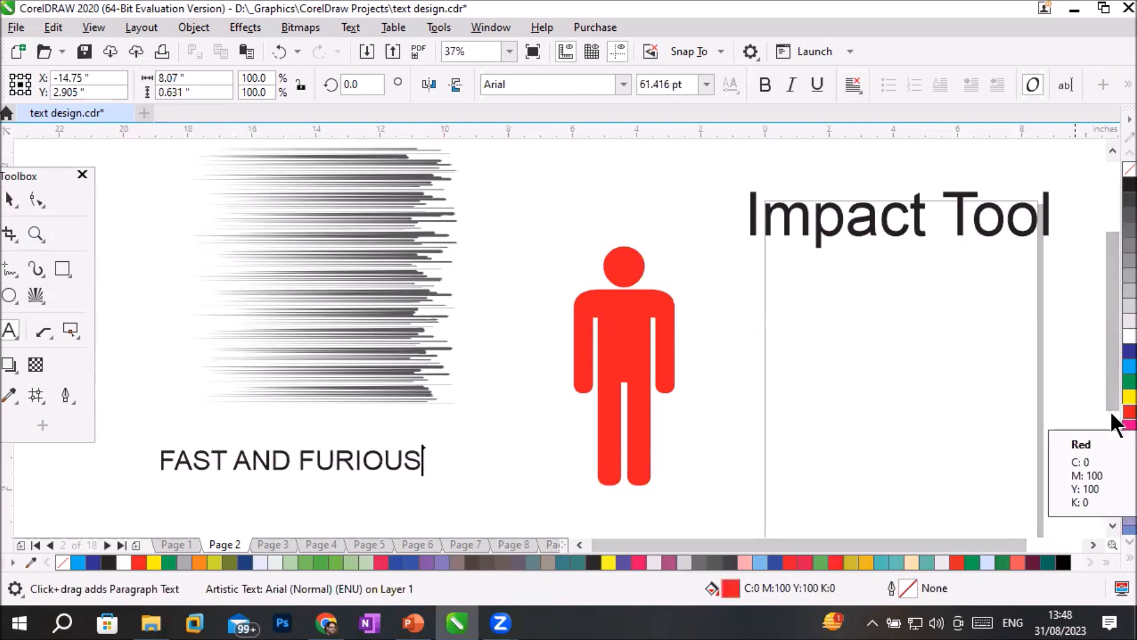
pyautogui.rightClick(1116, 413)
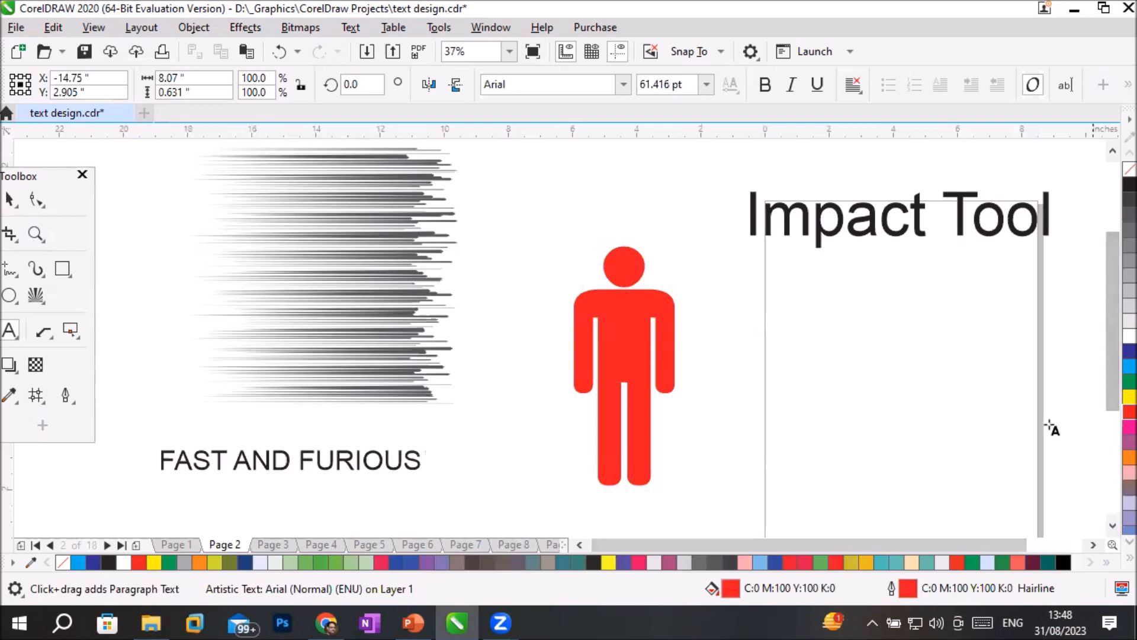
# Step: Set the FAST AND FURIOUS text's font to Arial Black and convert the text to curves
pyautogui.click(10, 199)
pyautogui.click(359, 468)
pyautogui.click(620, 84)
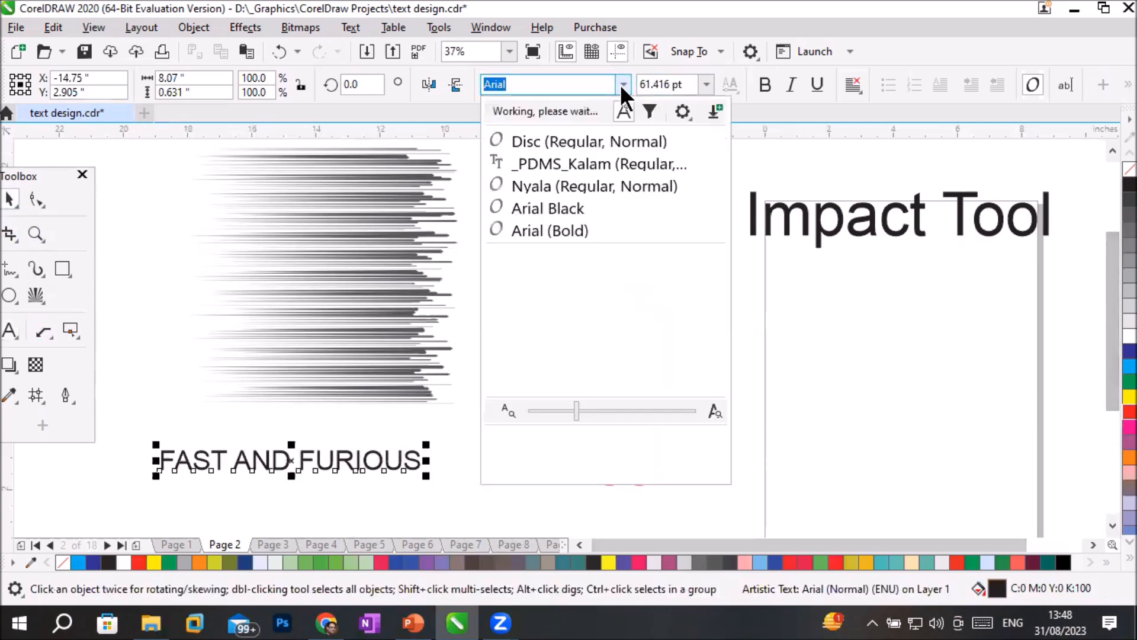
pyautogui.click(590, 206)
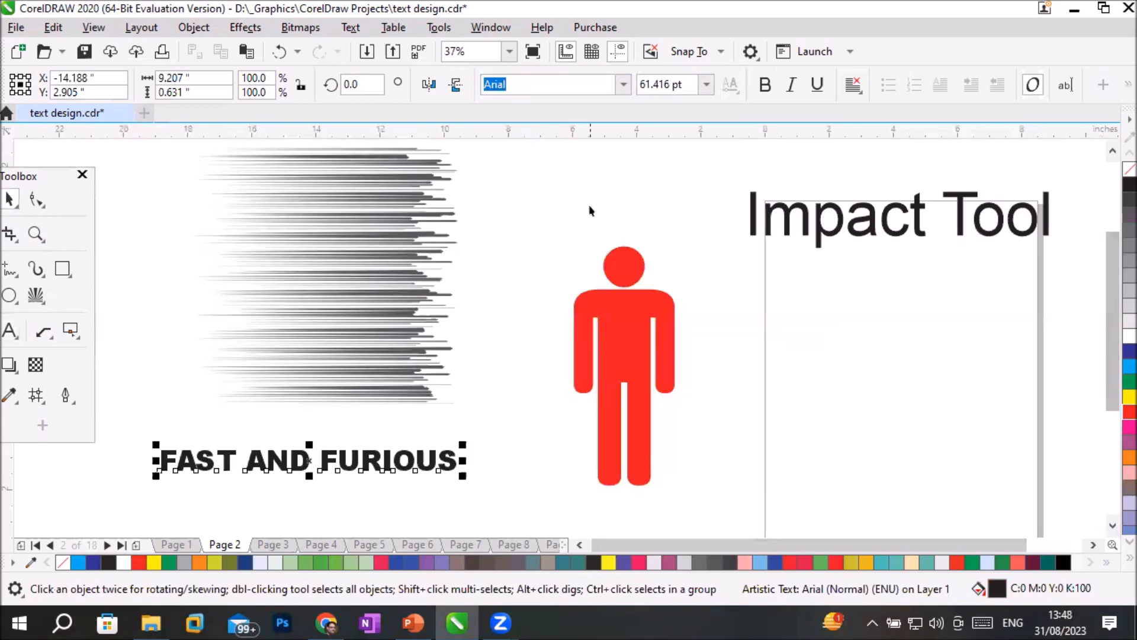
pyautogui.rightClick(426, 463)
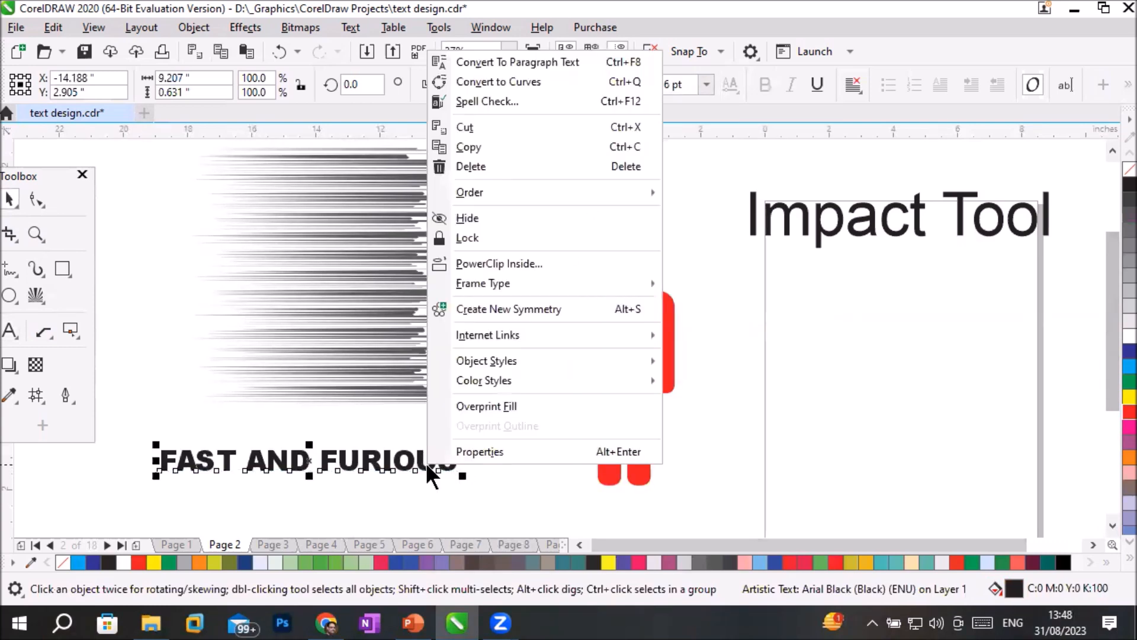
pyautogui.click(537, 83)
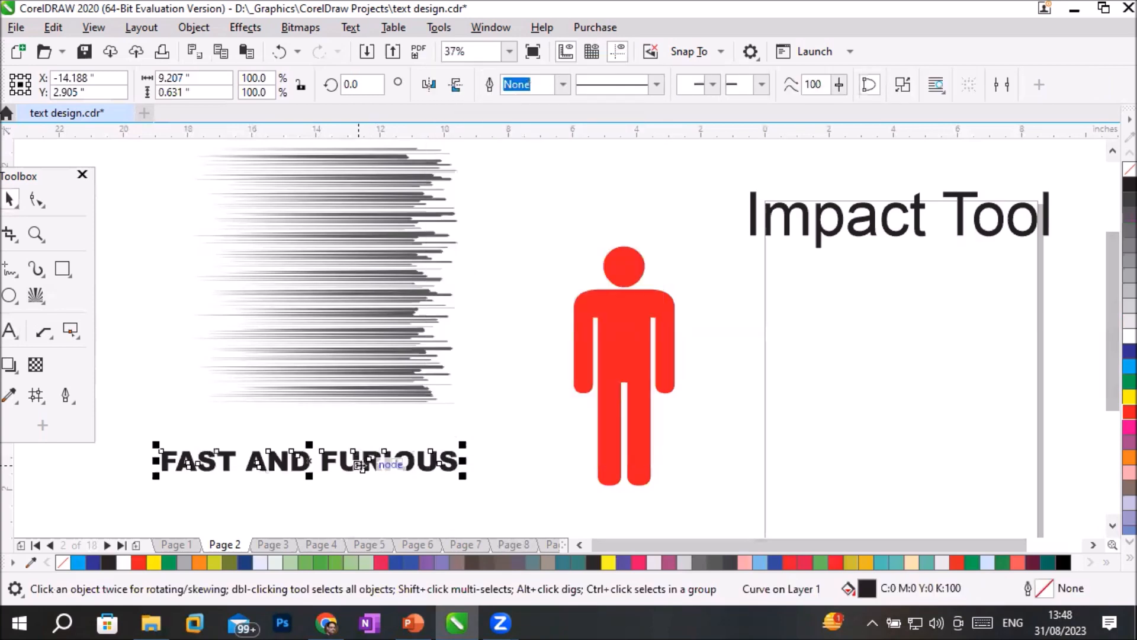
# Step: Stretch the FAST AND FURIOUS curves to about 5.7 inches tall and move them over the parallel effect
pyautogui.moveTo(309, 441); pyautogui.dragTo(312, 359)
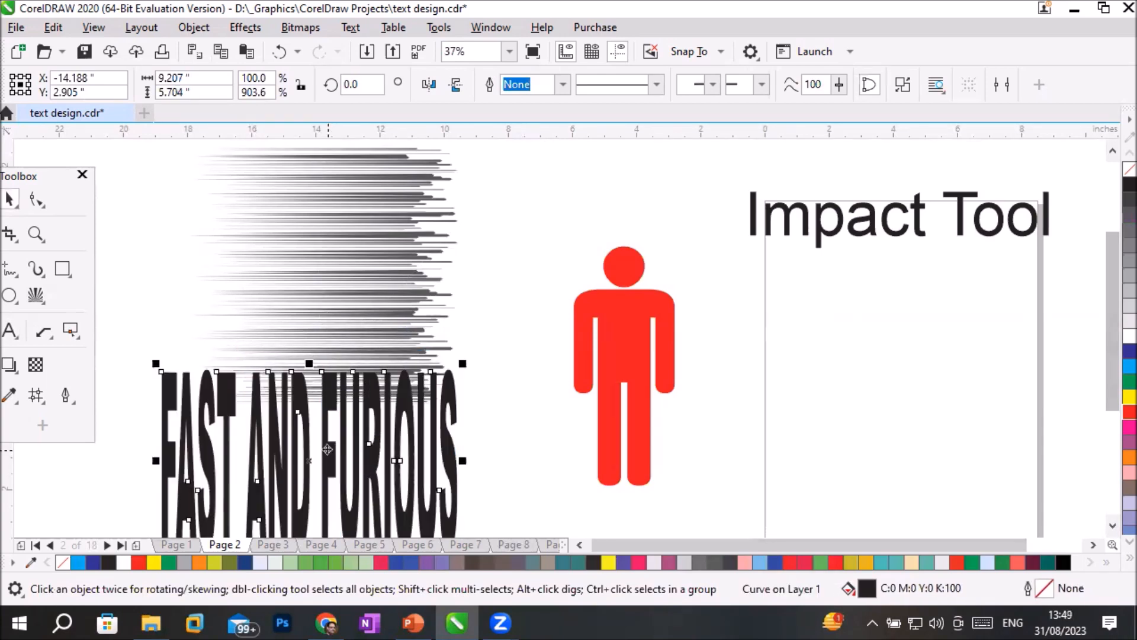
pyautogui.moveTo(328, 450); pyautogui.dragTo(328, 243)
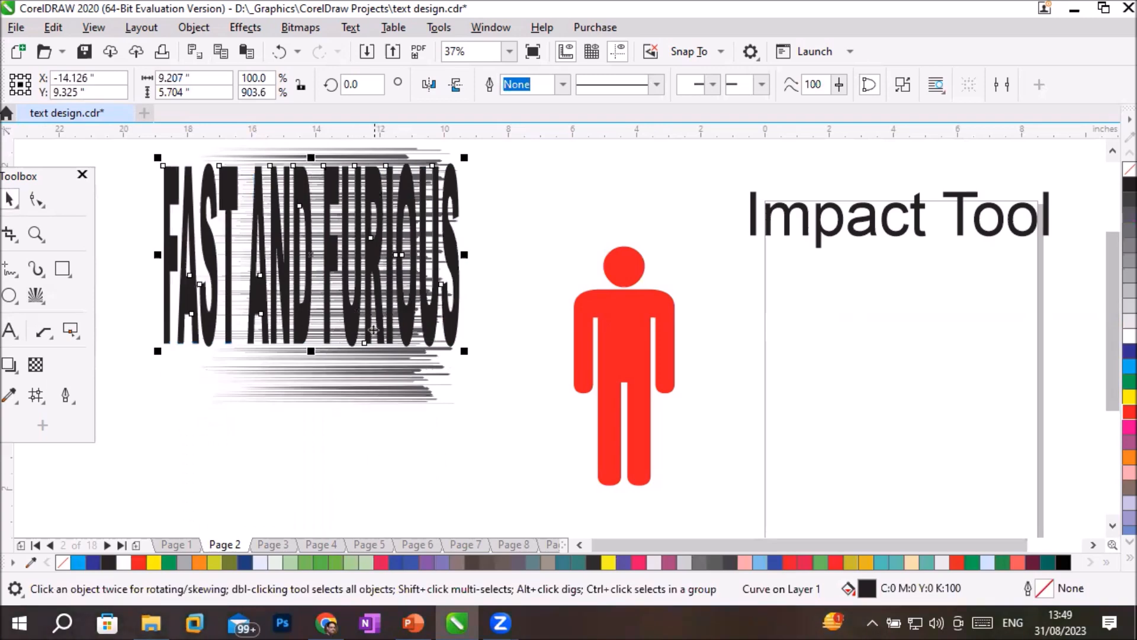
pyautogui.moveTo(361, 274); pyautogui.dragTo(372, 275)
# Step: Widen the parallel effect symmetrically so its lines extend past both ends of the FAST AND FURIOUS lettering
pyautogui.click(312, 394)
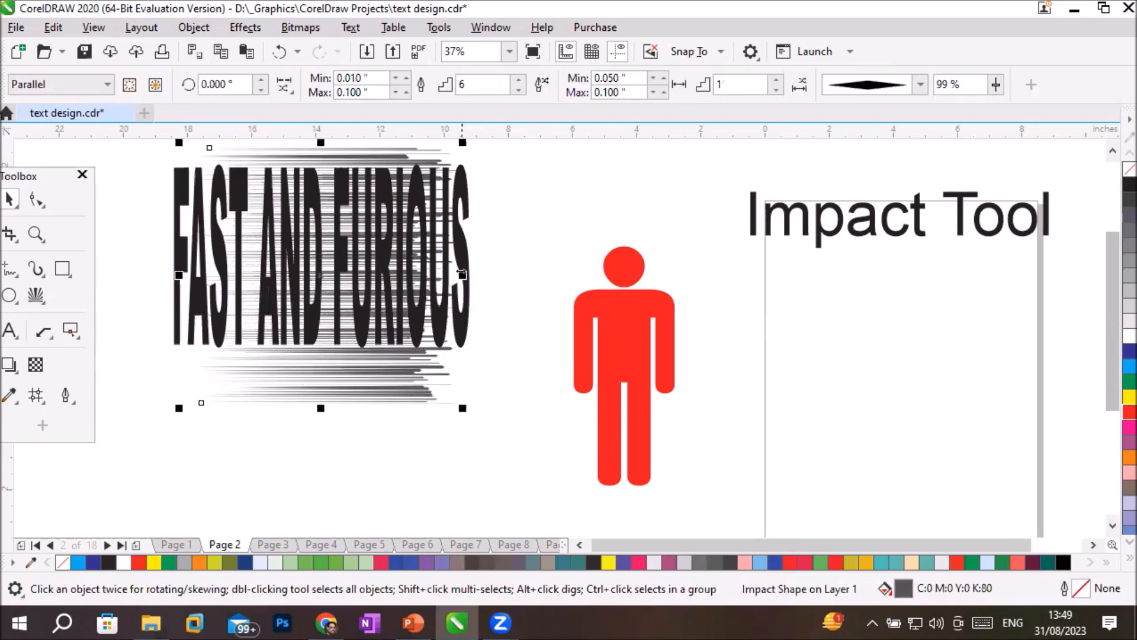
pyautogui.moveTo(463, 275); pyautogui.dragTo(503, 275)
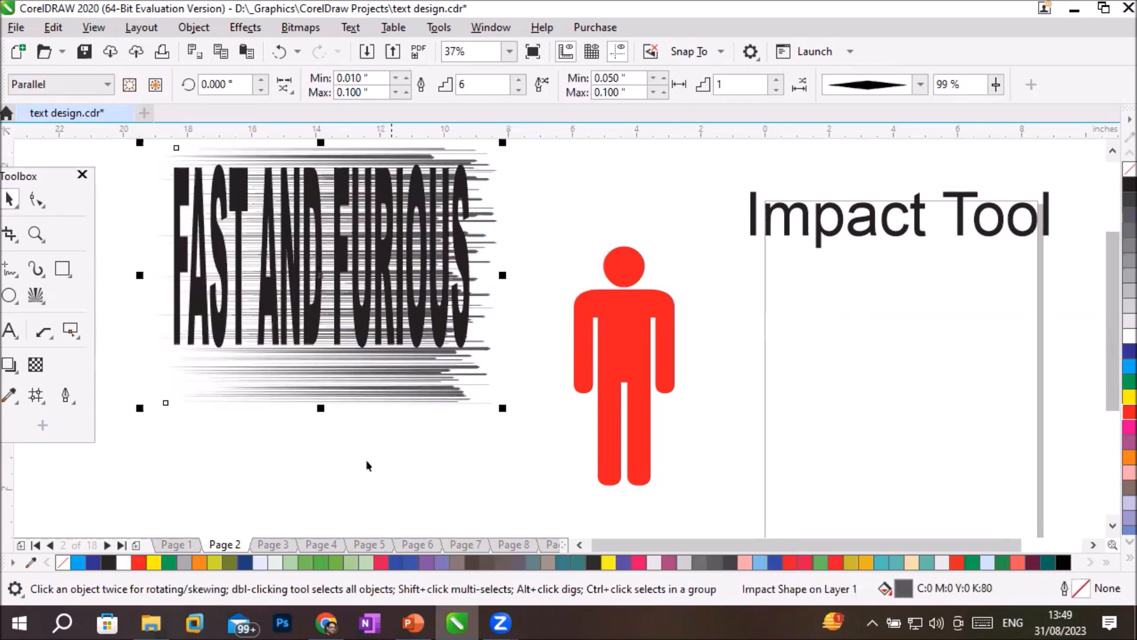
pyautogui.moveTo(503, 275); pyautogui.dragTo(517, 276)
pyautogui.click(299, 481)
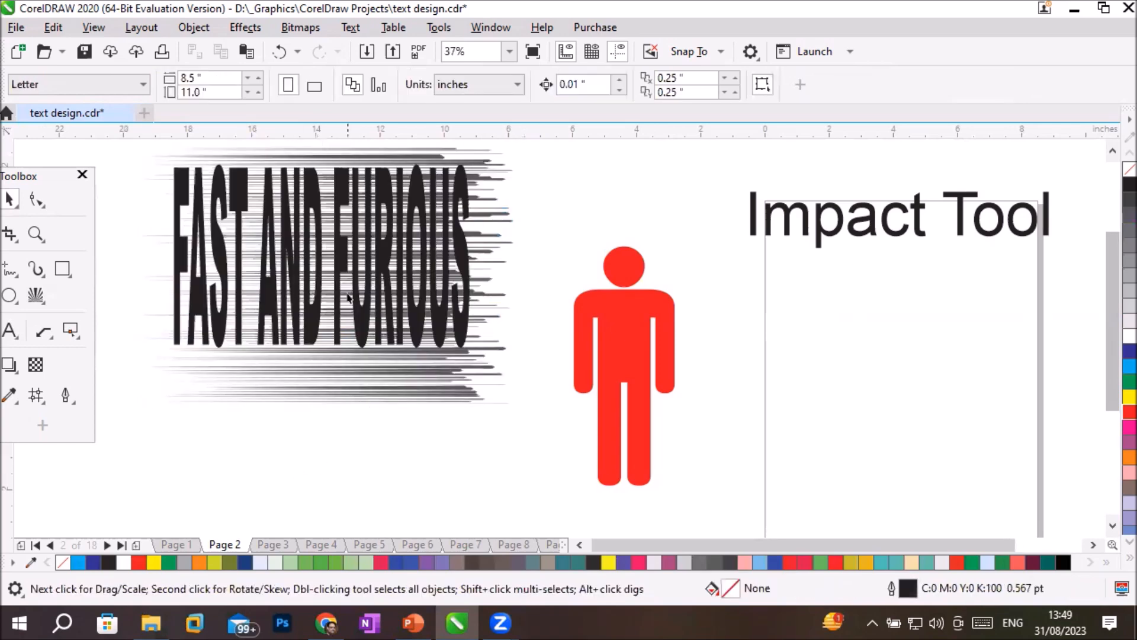
# Step: Order the FAST AND FURIOUS curves behind the parallel effect
pyautogui.click(391, 252)
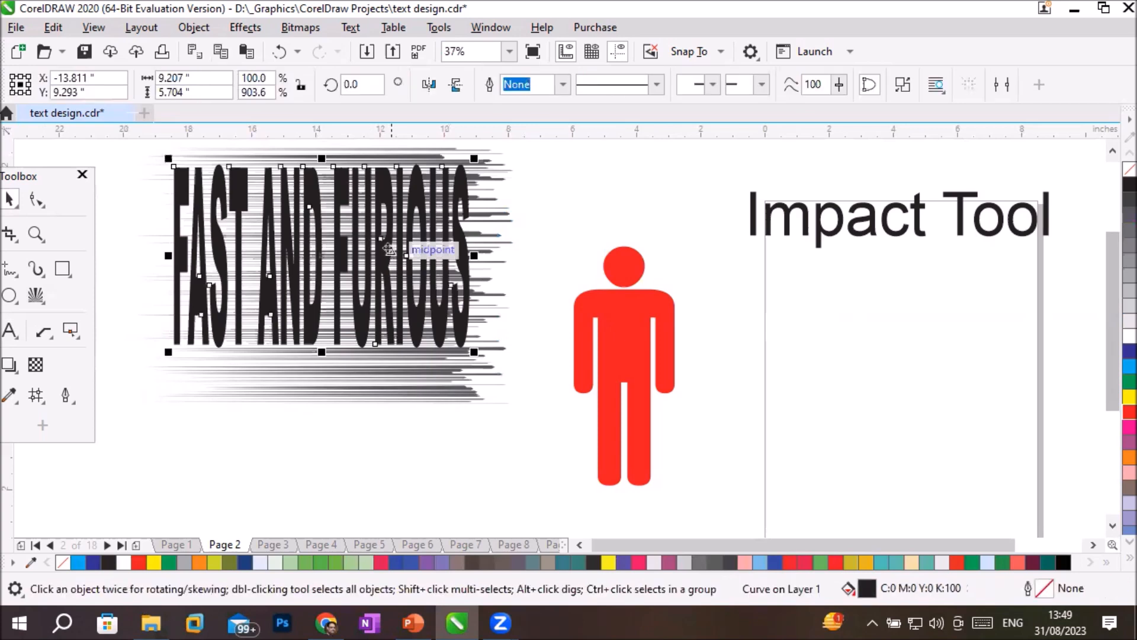
pyautogui.rightClick(388, 250)
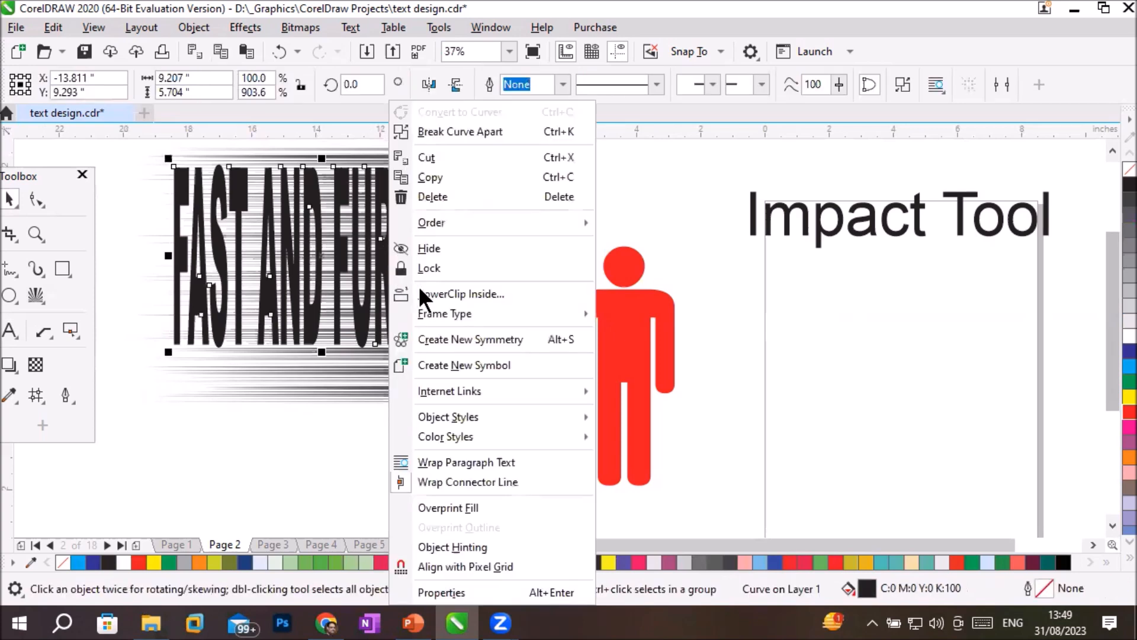
pyautogui.moveTo(463, 226)
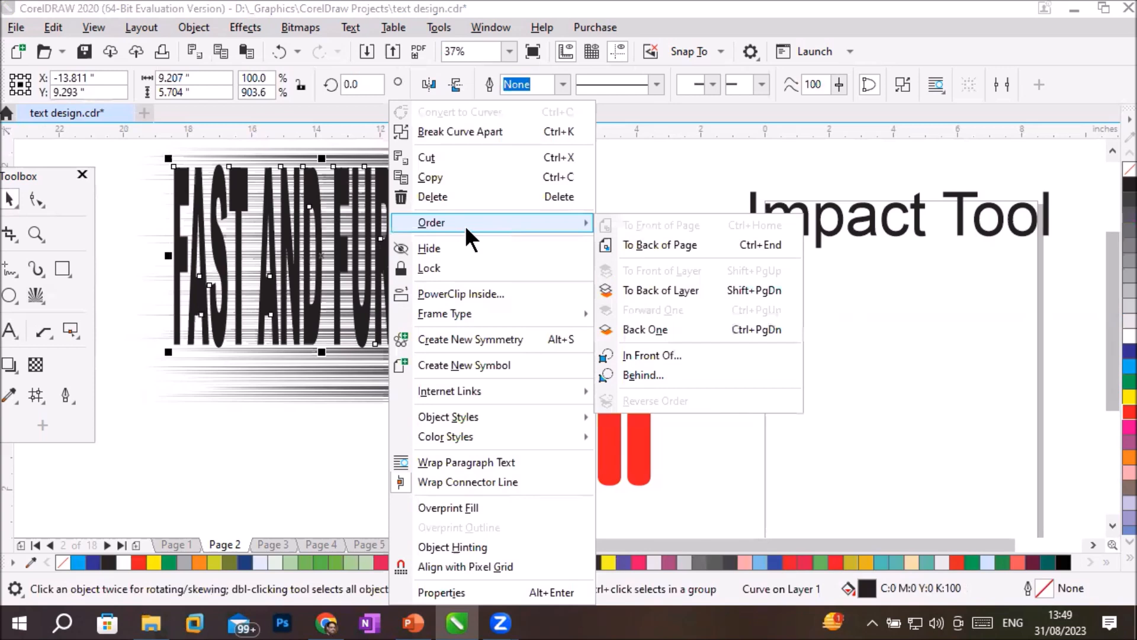
pyautogui.click(659, 375)
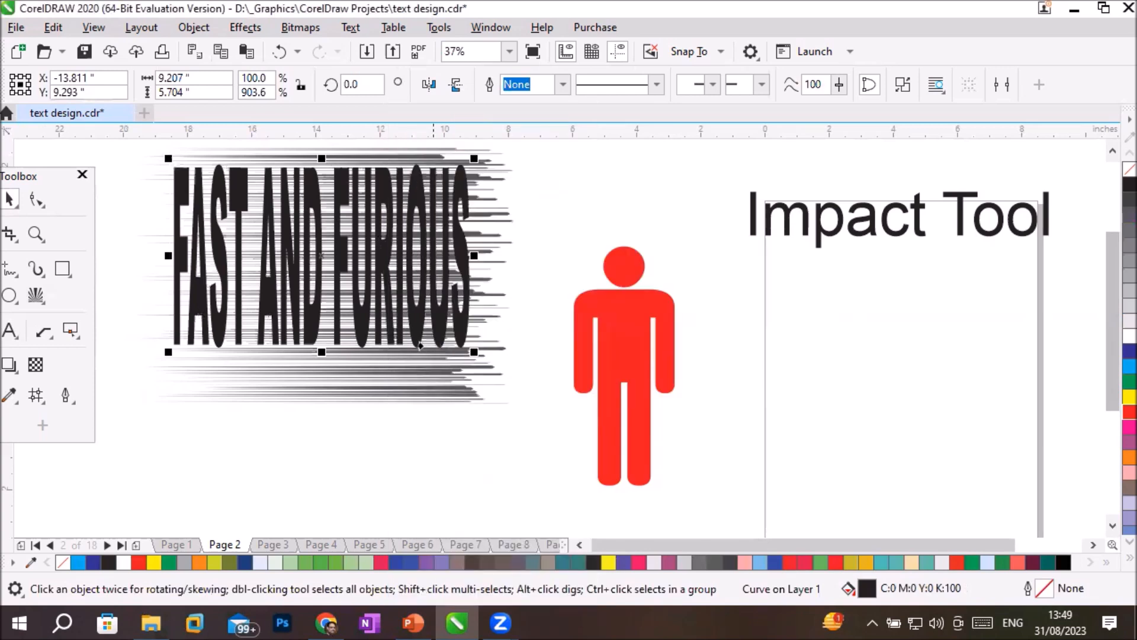
pyautogui.click(407, 367)
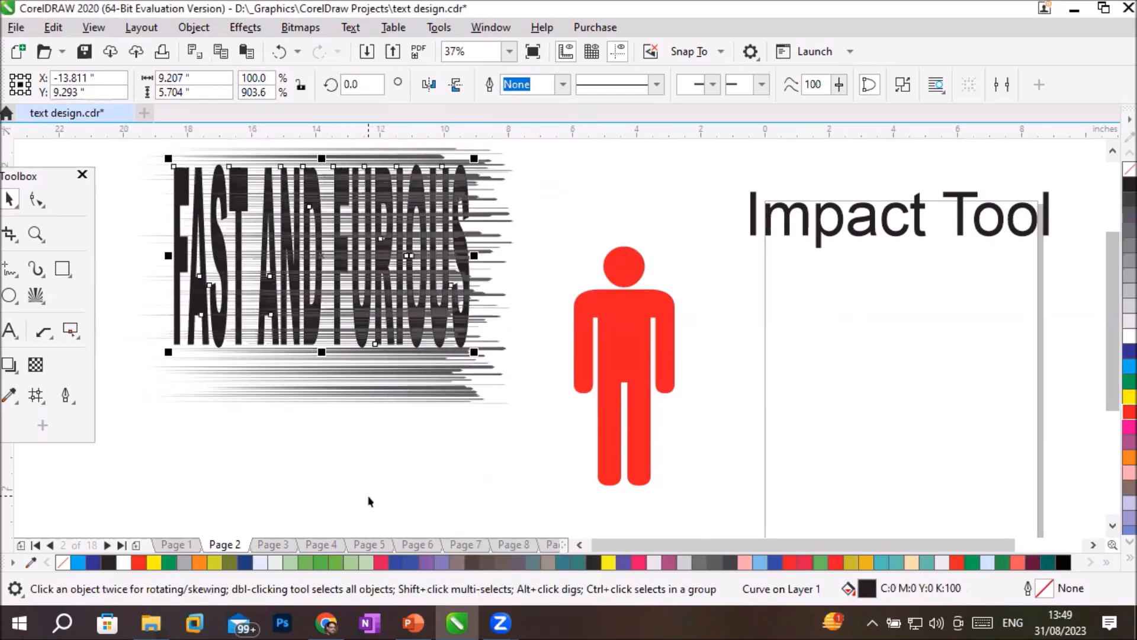
# Step: Fill the FAST AND FURIOUS curves with red and check how the effect lines cross the letters
pyautogui.click(1111, 414)
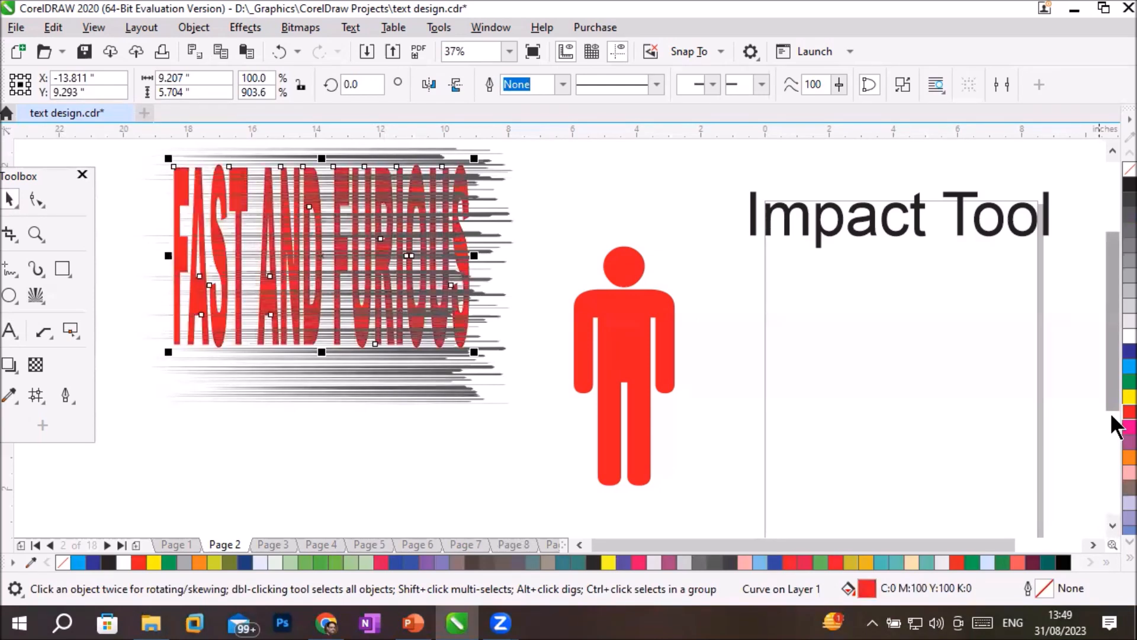
pyautogui.click(459, 455)
pyautogui.scroll(3, 346, 291)
pyautogui.scroll(-2, 346, 294)
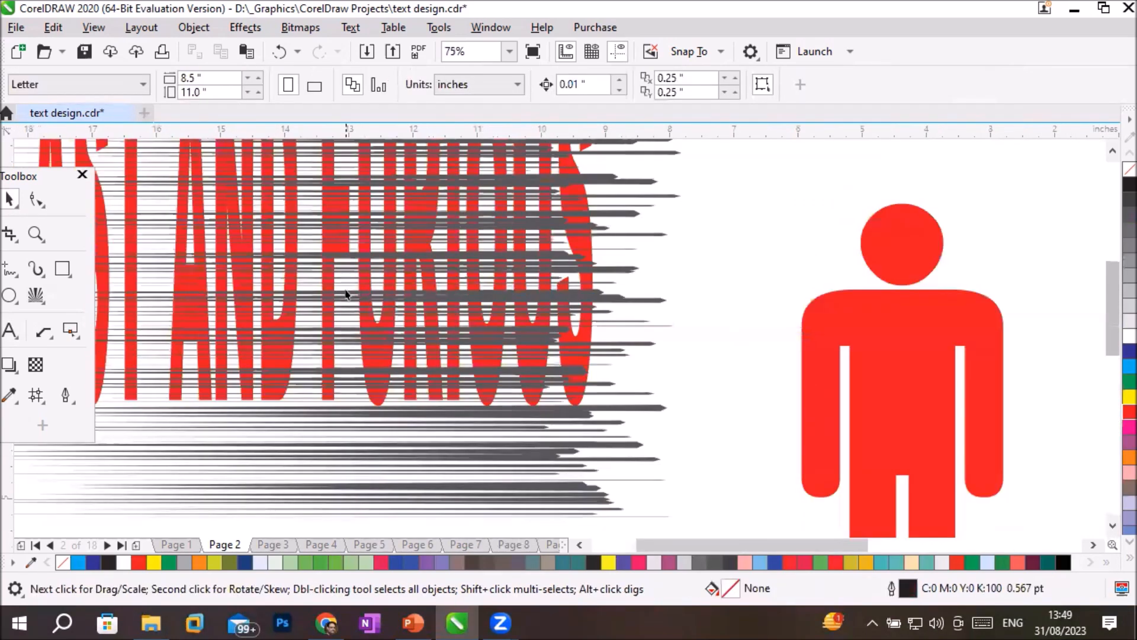
pyautogui.scroll(-2, 346, 293)
pyautogui.scroll(1, 346, 293)
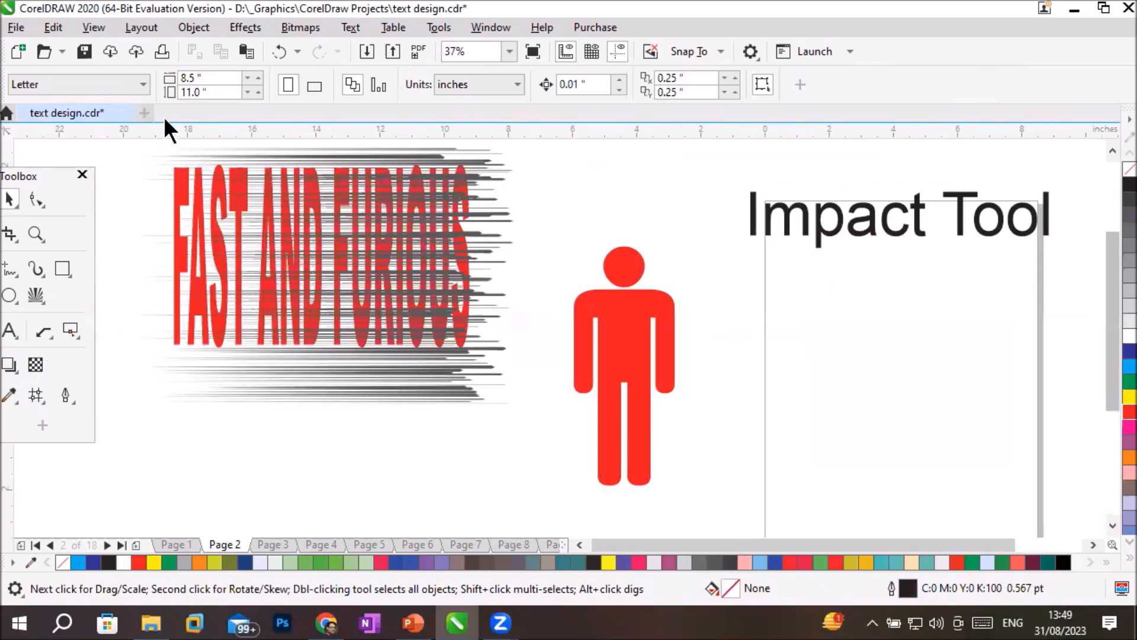
# Step: Set the red FAST AND FURIOUS curves as the inner boundary of the parallel effect
pyautogui.click(384, 394)
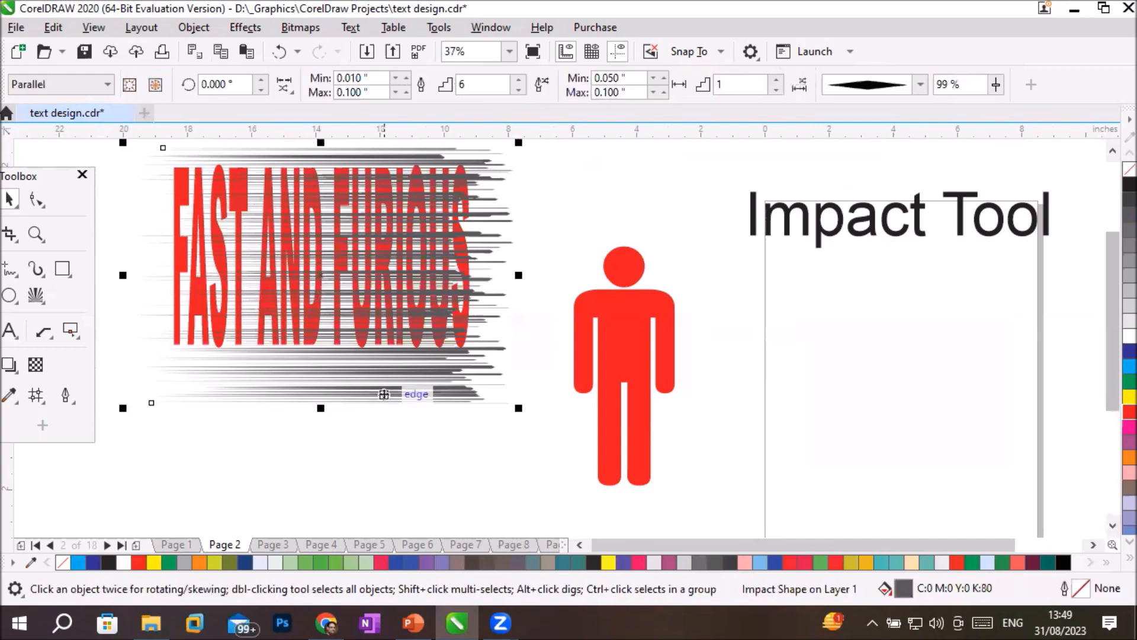
pyautogui.click(156, 84)
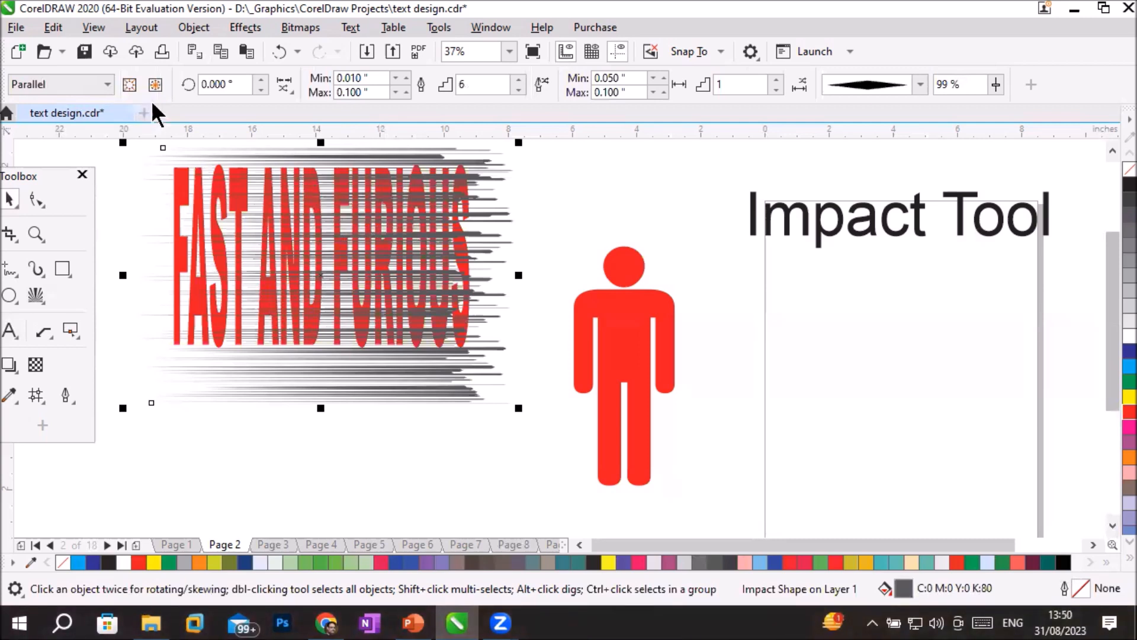
pyautogui.click(128, 85)
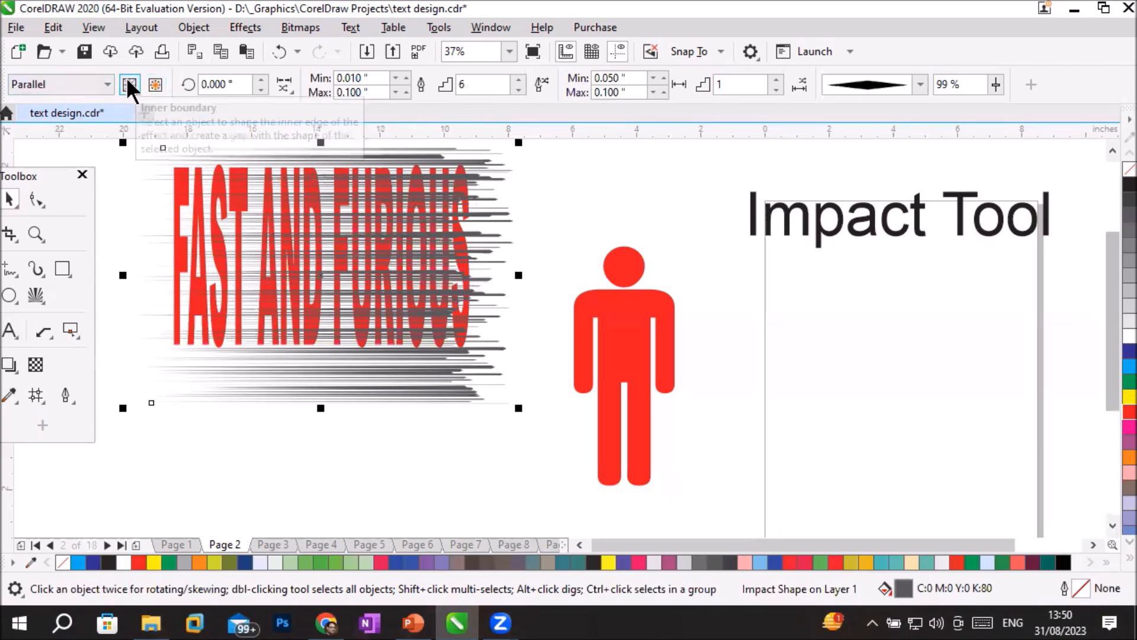
pyautogui.click(127, 80)
pyautogui.scroll(3, 296, 308)
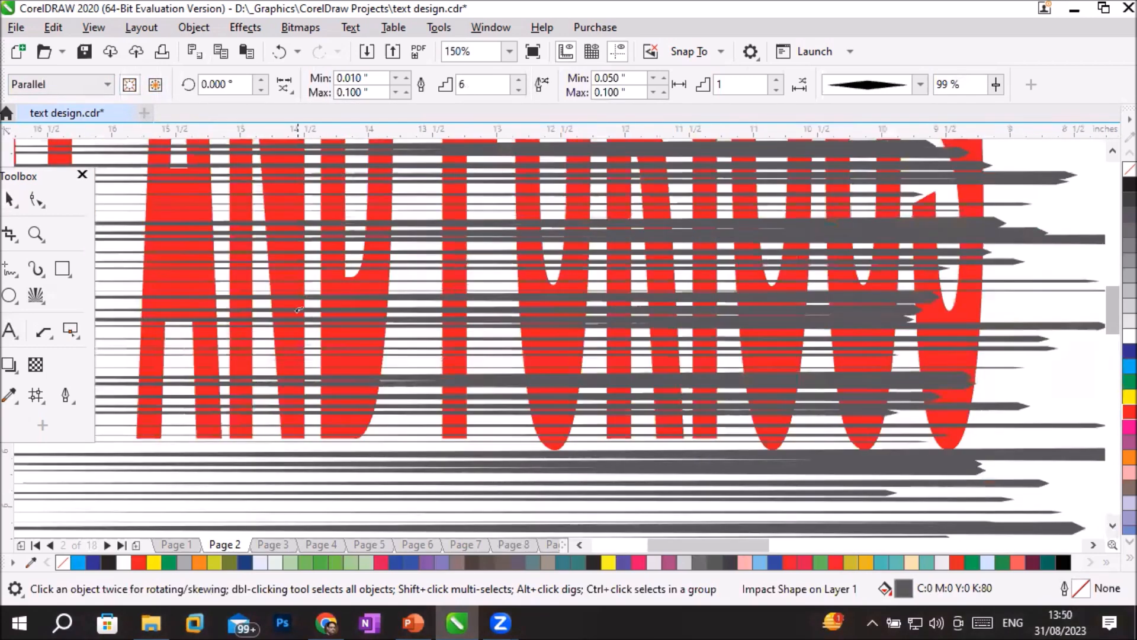
pyautogui.scroll(3, 369, 320)
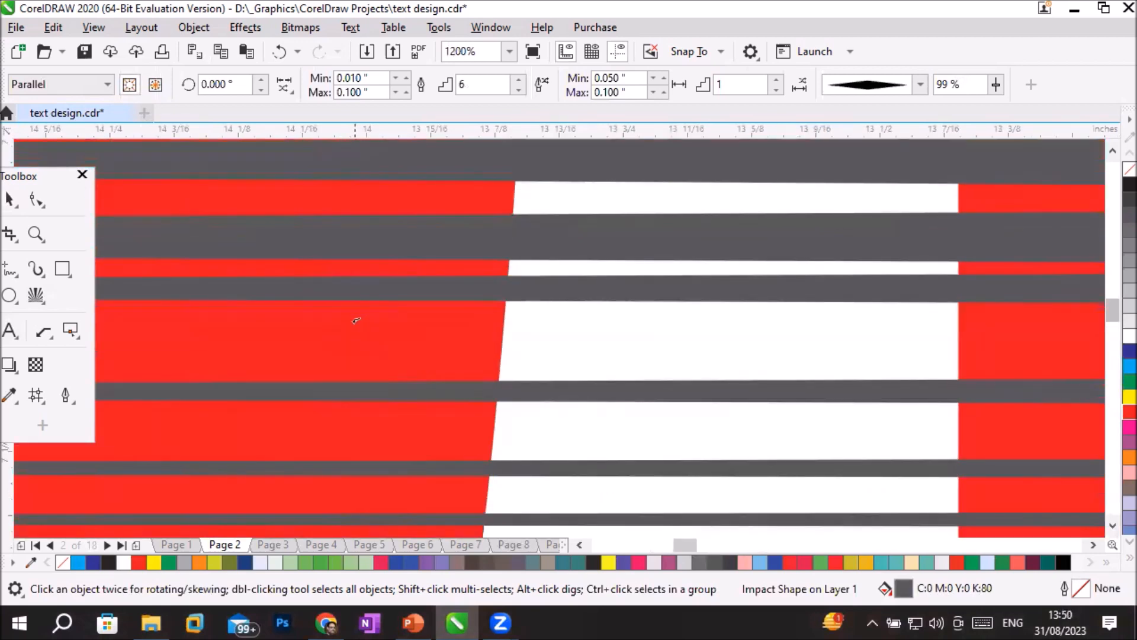
pyautogui.click(355, 324)
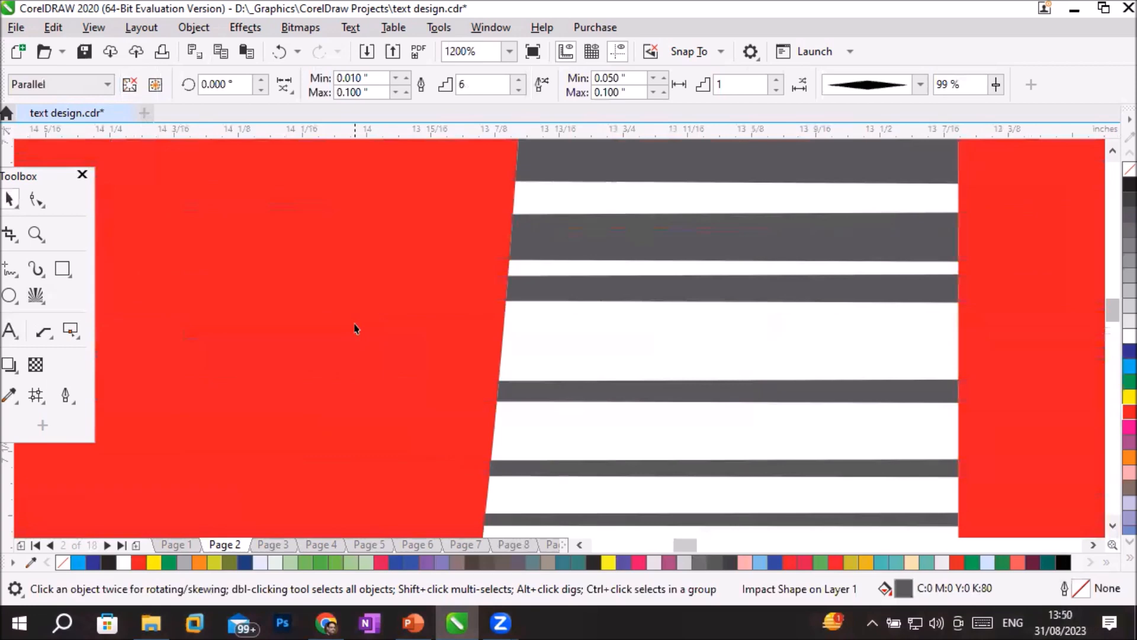
pyautogui.scroll(-5, 355, 329)
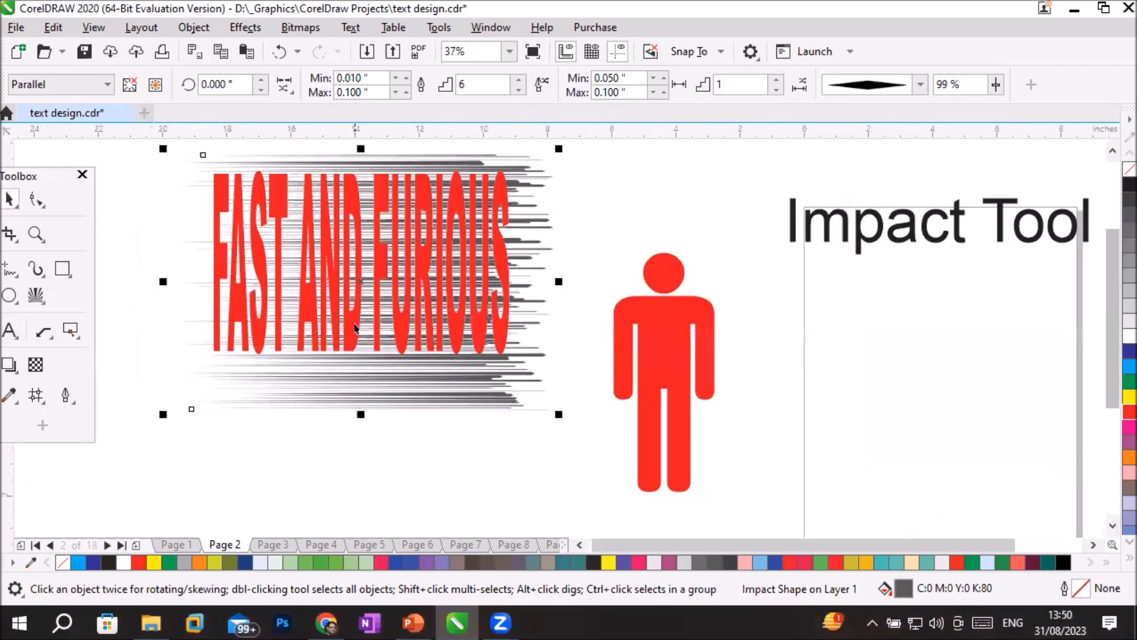
pyautogui.scroll(-1, 364, 279)
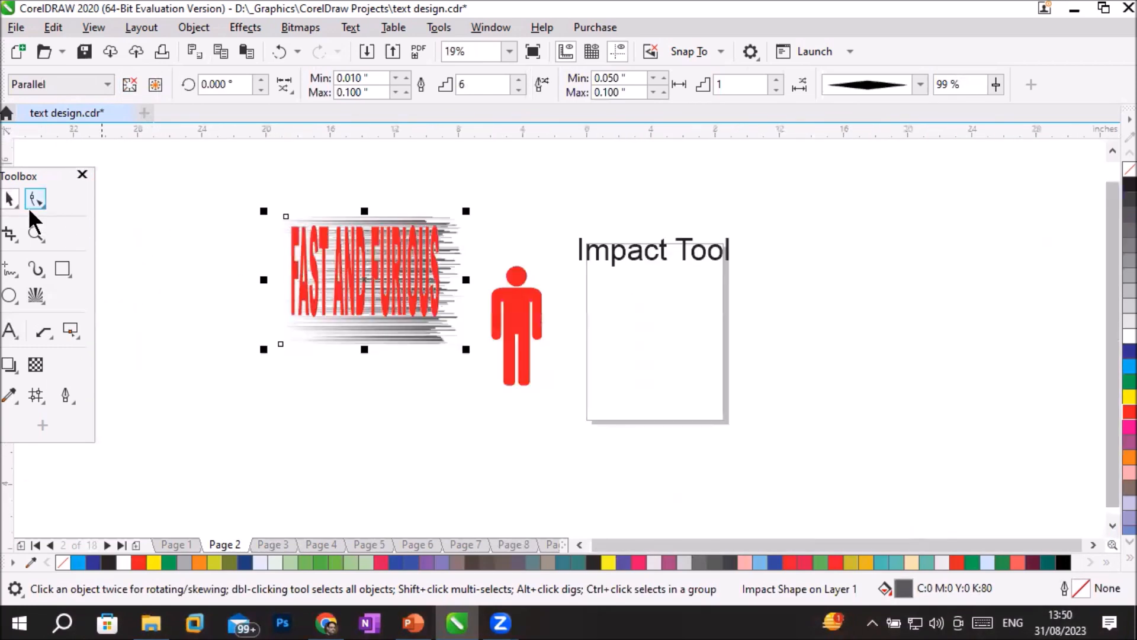
# Step: Move the parallel effect below the lettering and slightly to the right, and inspect its letter-shaped cut-outs
pyautogui.click(152, 295)
pyautogui.moveTo(313, 266); pyautogui.dragTo(313, 393)
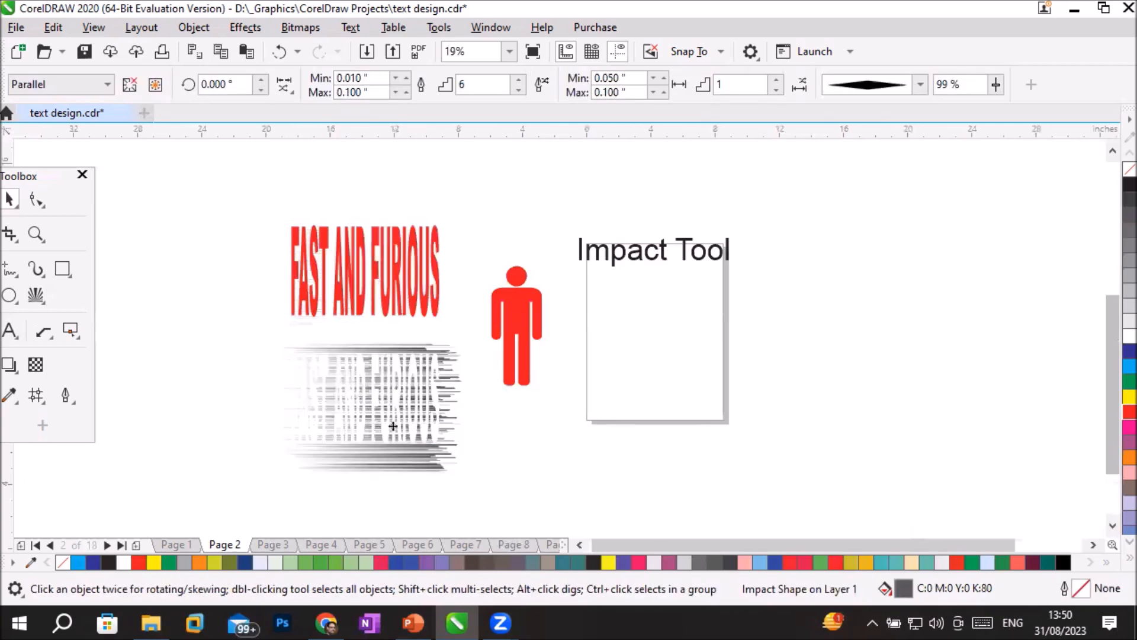
pyautogui.scroll(1, 393, 427)
pyautogui.scroll(1, 345, 413)
pyautogui.scroll(2, 257, 393)
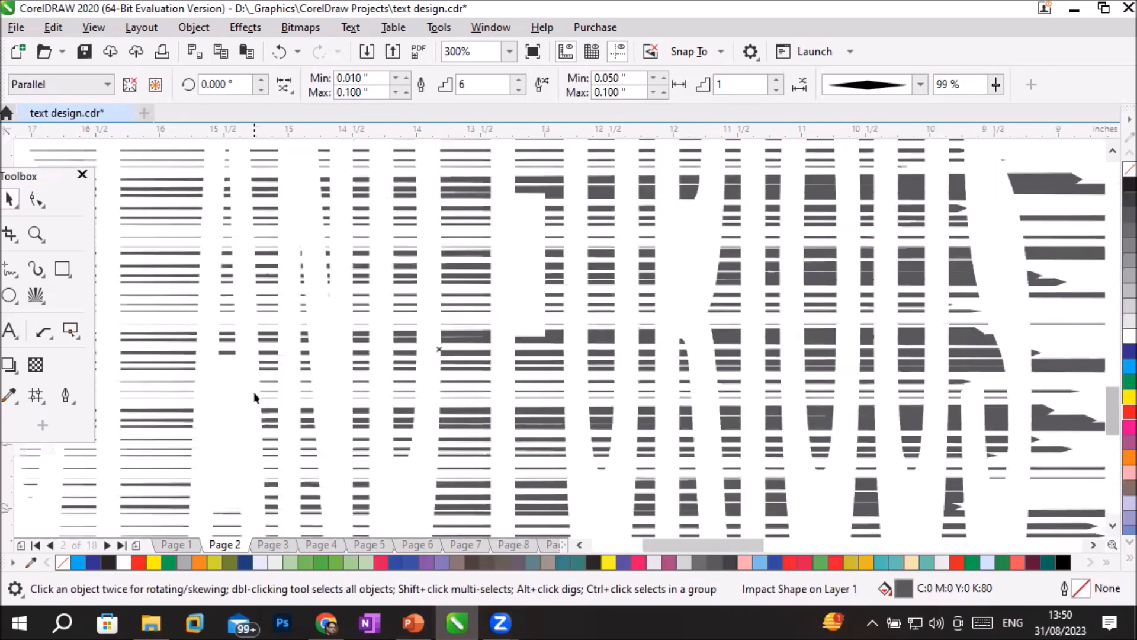
pyautogui.scroll(-2, 255, 397)
pyautogui.scroll(2, 184, 362)
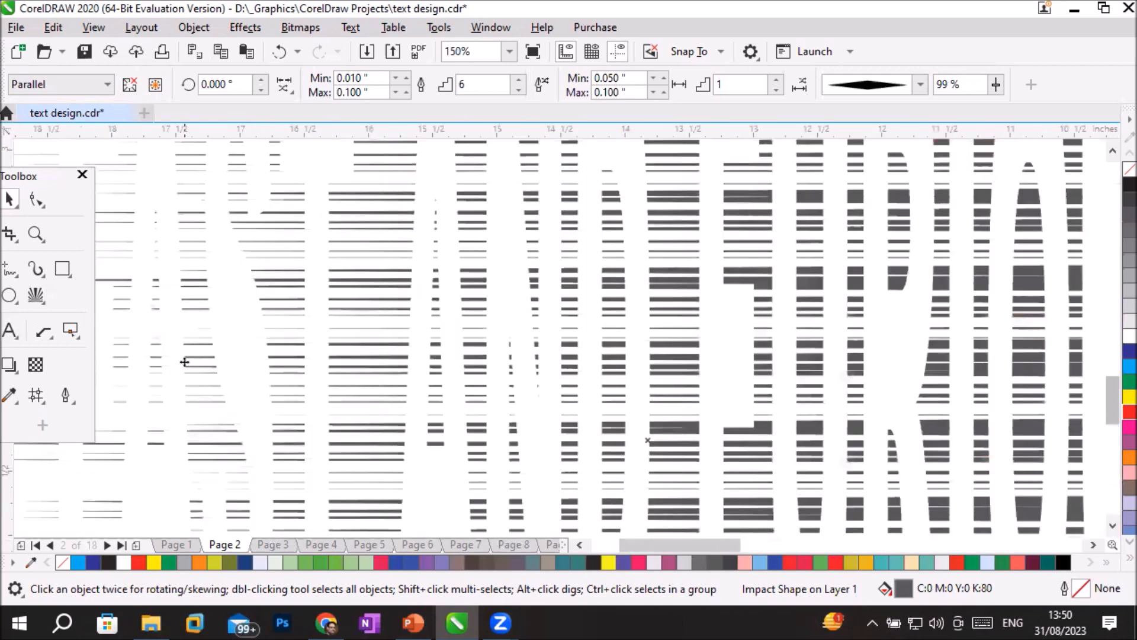
pyautogui.scroll(-1, 185, 362)
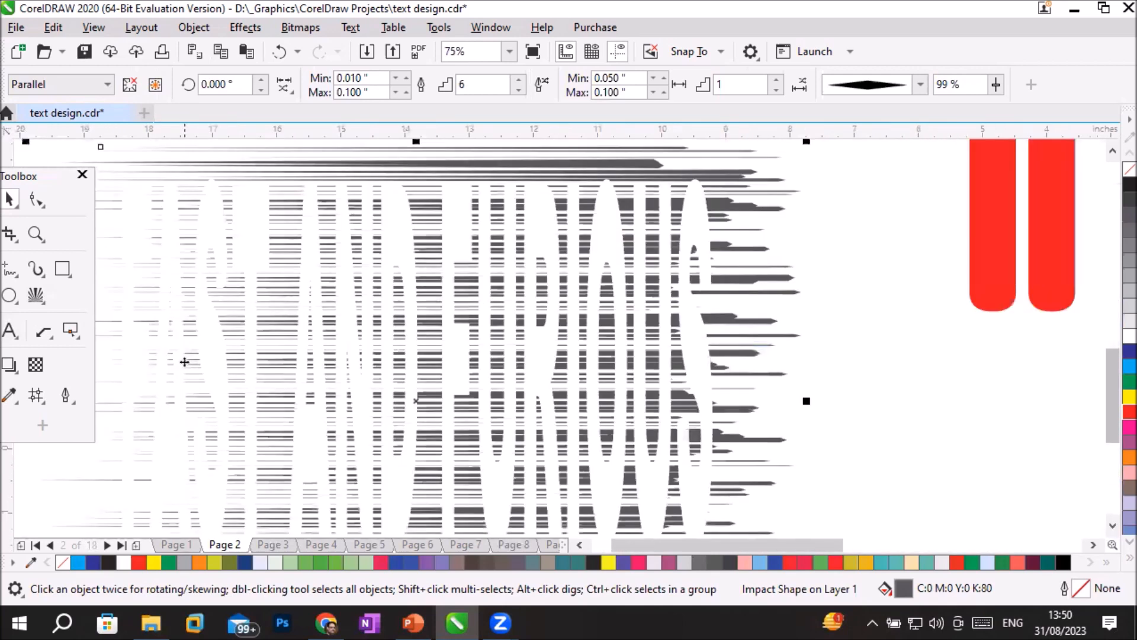
pyautogui.moveTo(448, 164); pyautogui.dragTo(548, 178)
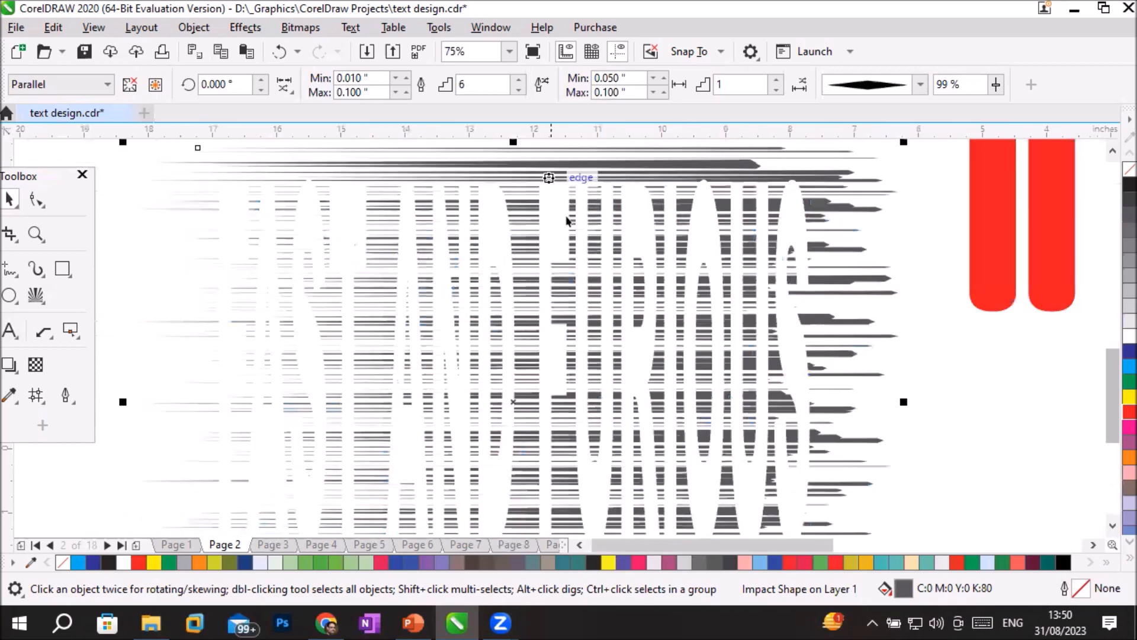
# Step: Give the parallel effect a blue fill (C:100 M:100 Y:0 K:0) and a red outline
pyautogui.click(1125, 352)
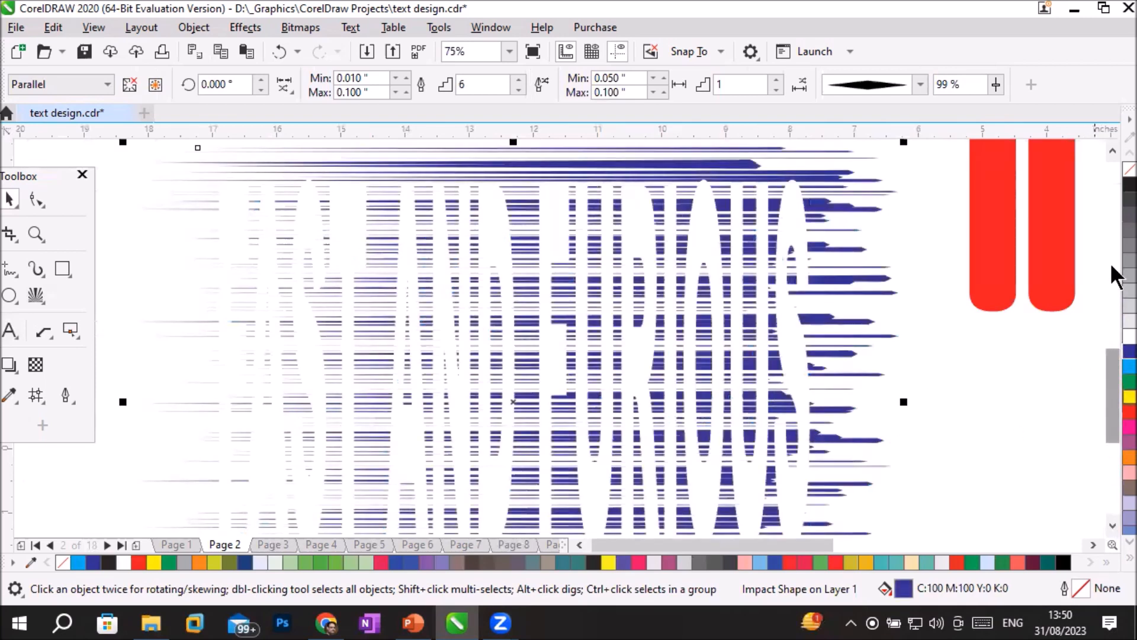
pyautogui.click(1124, 411)
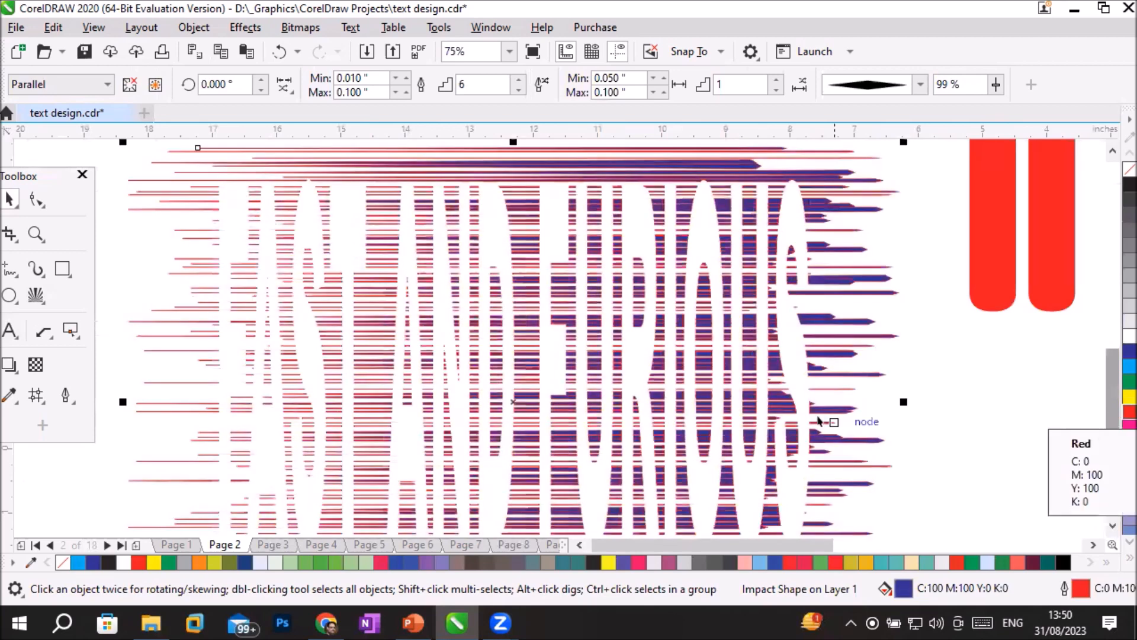
# Step: Thicken the outline of the FAST AND FURIOUS parallel effect to 4 pt
pyautogui.scroll(-1, 819, 419)
pyautogui.click(962, 479)
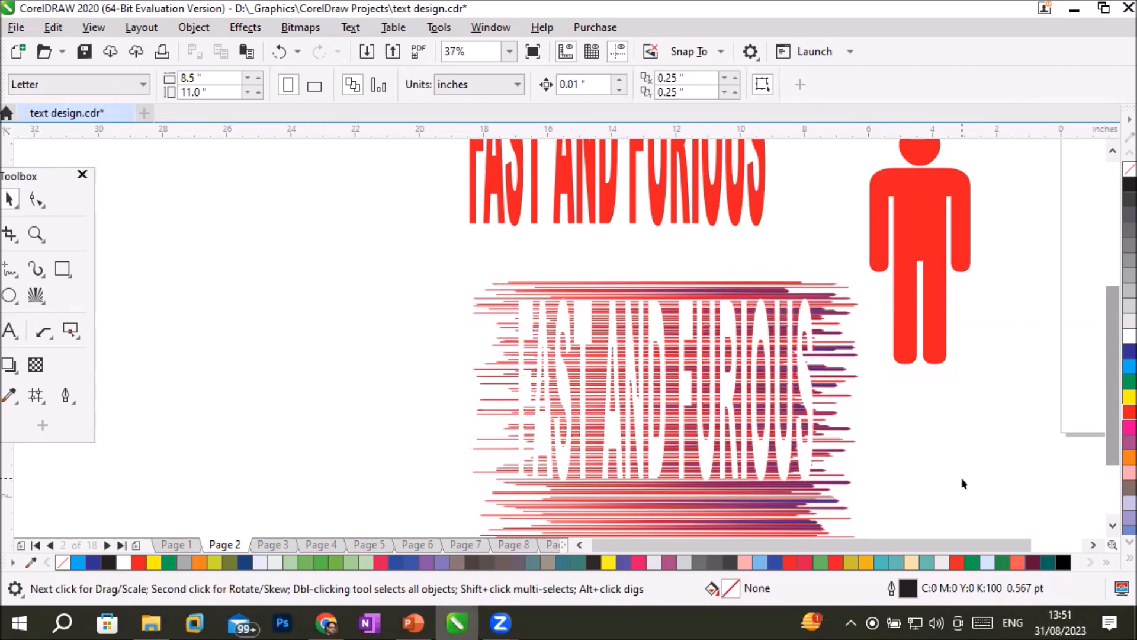
pyautogui.click(643, 340)
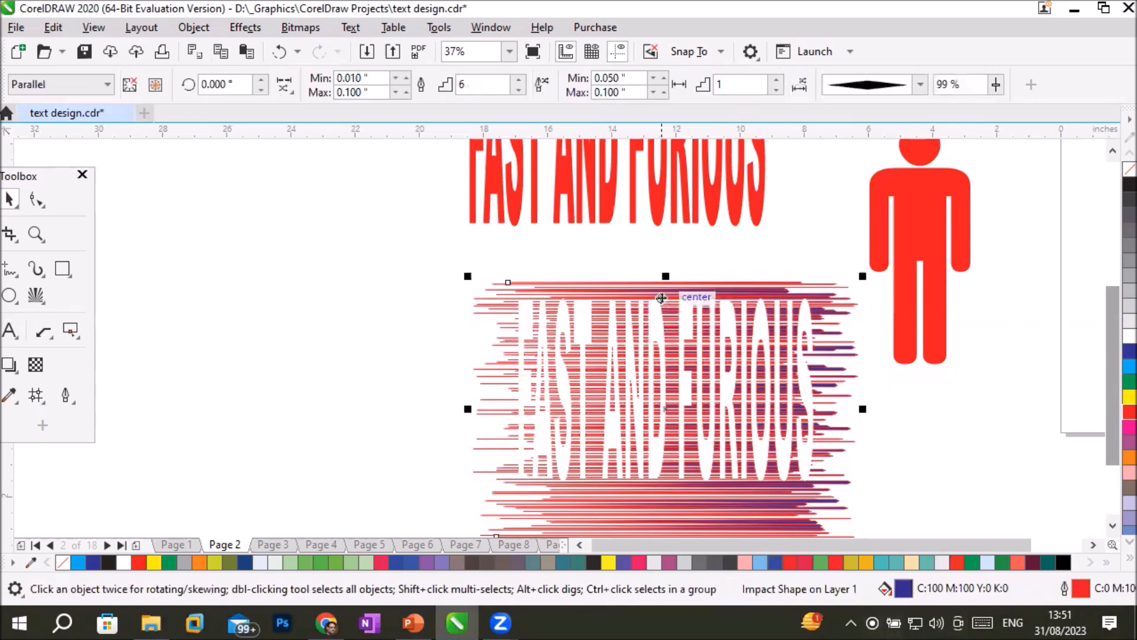
pyautogui.click(661, 297)
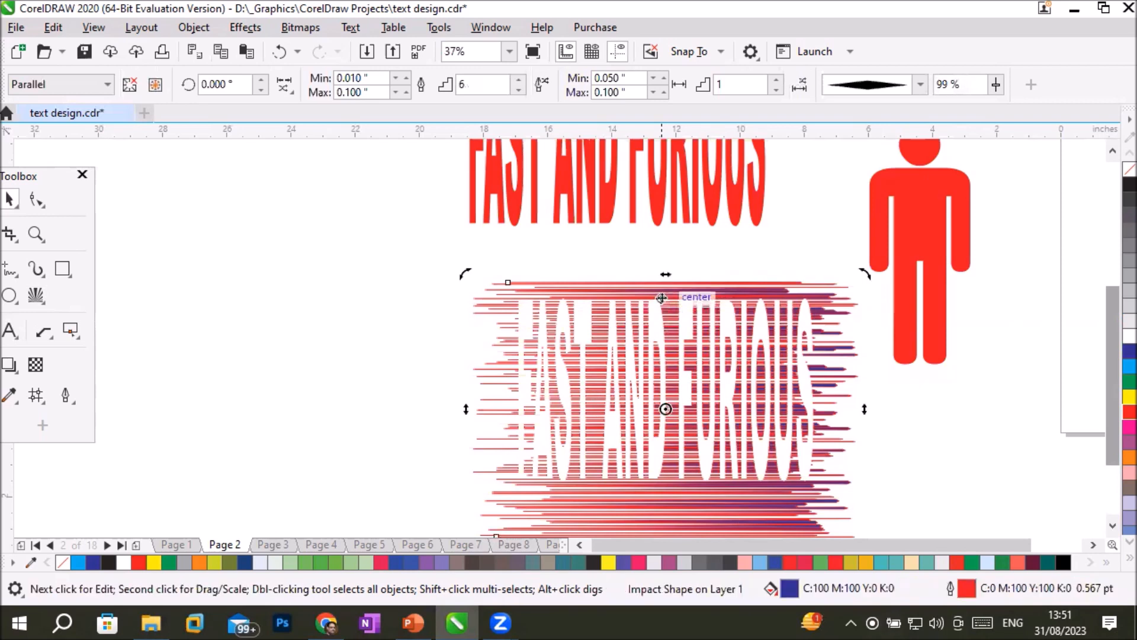
pyautogui.click(661, 298)
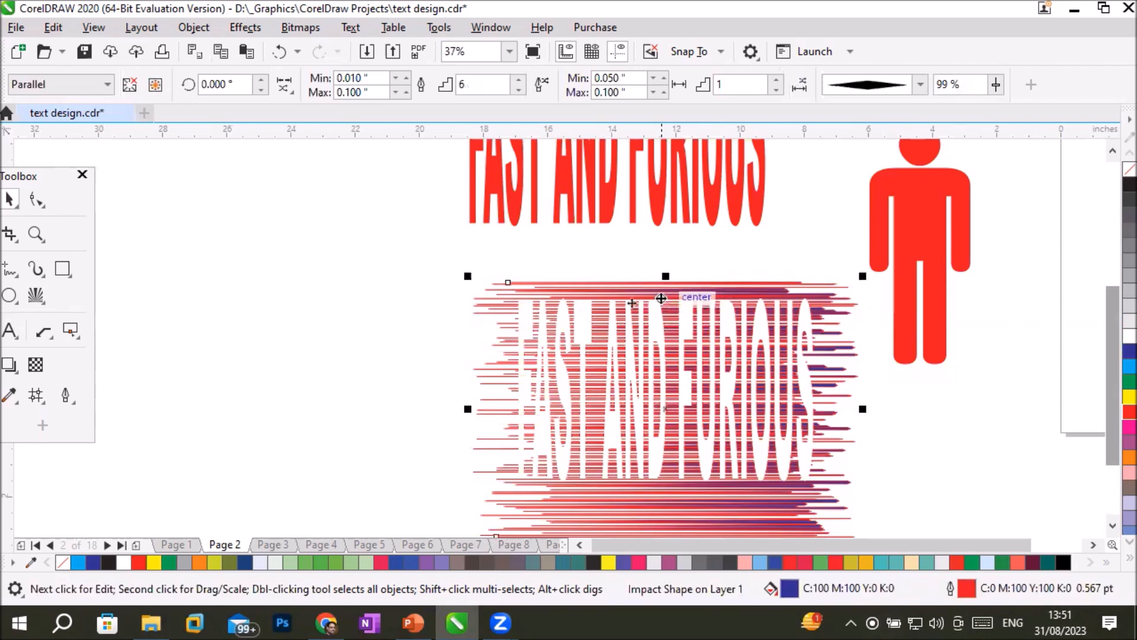
pyautogui.click(64, 392)
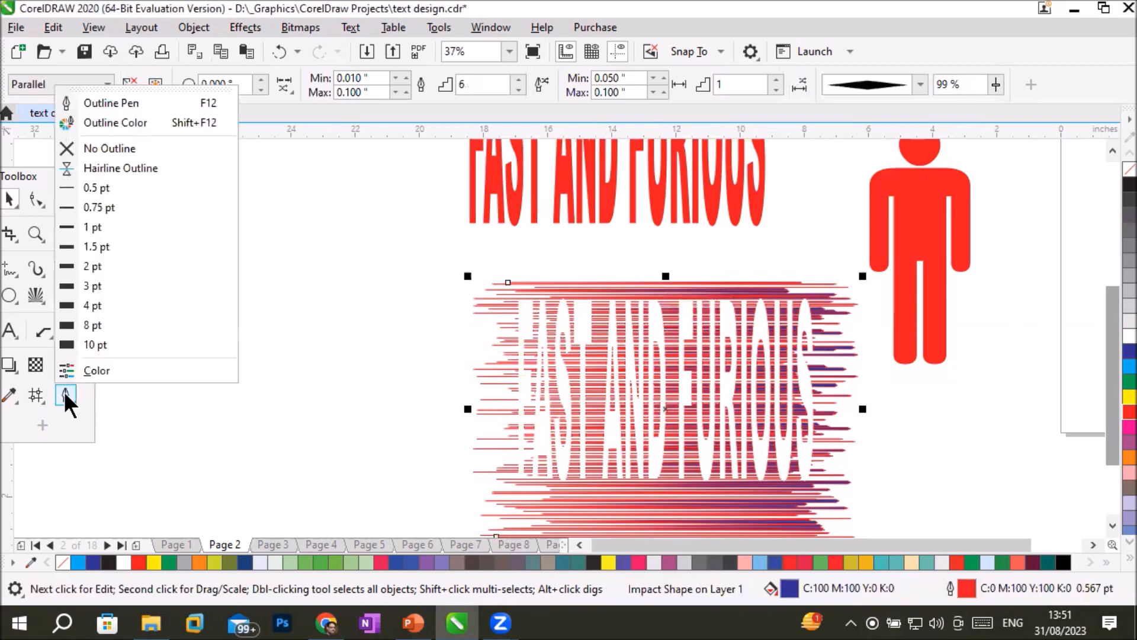
pyautogui.click(100, 305)
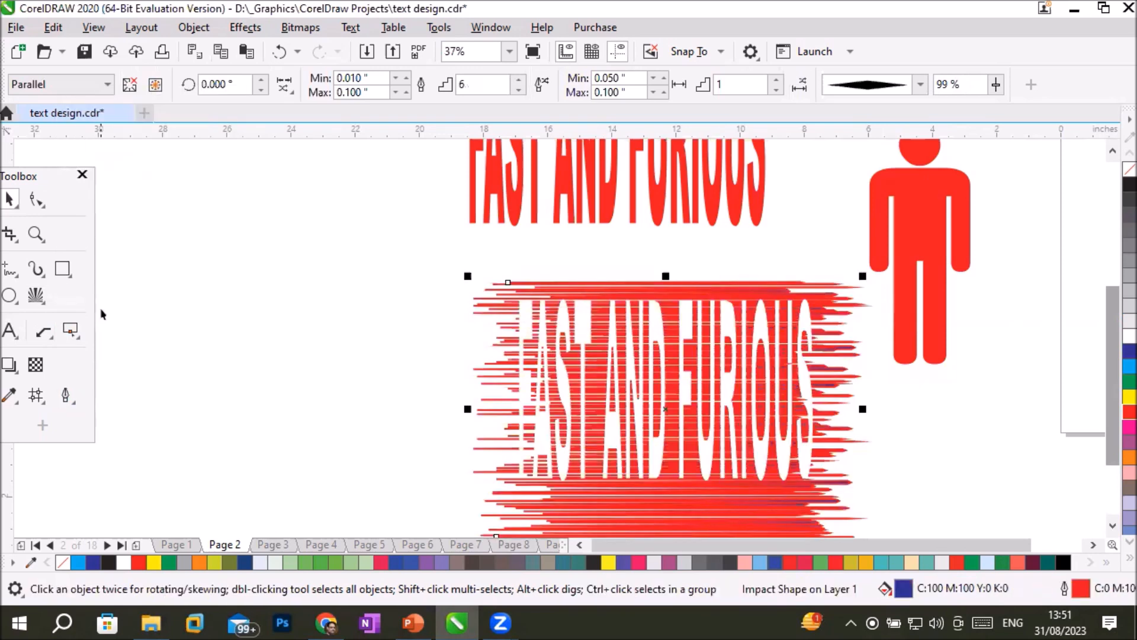
pyautogui.click(402, 303)
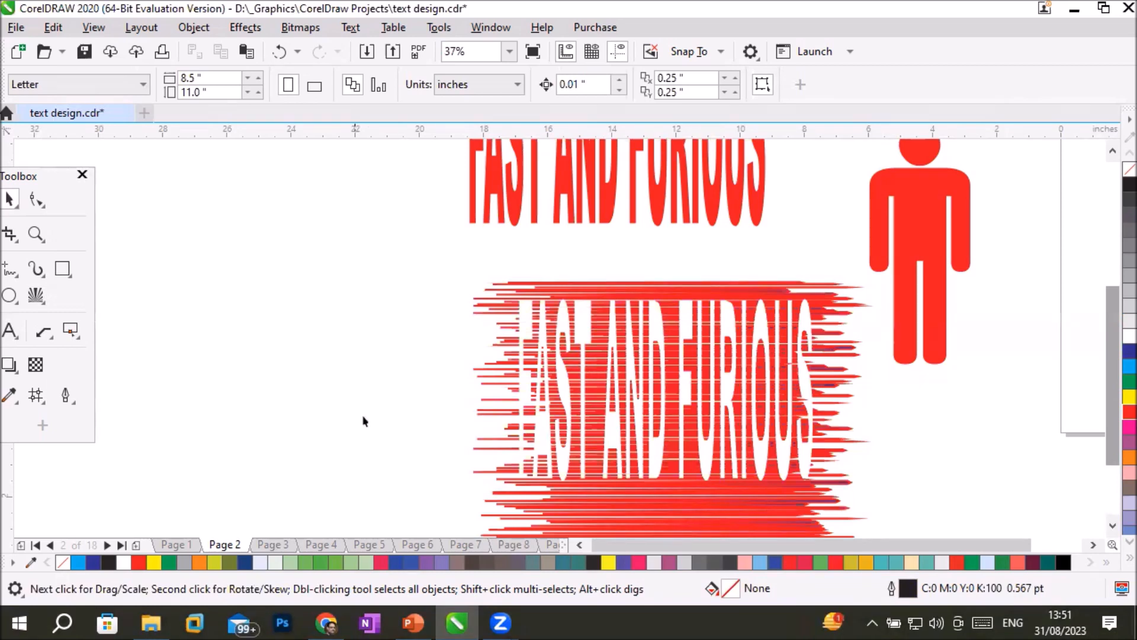
# Step: Try the Smart Fill tool on the parallel effect with a green fill and a 3 pt red outline, and undo it
pyautogui.click(31, 395)
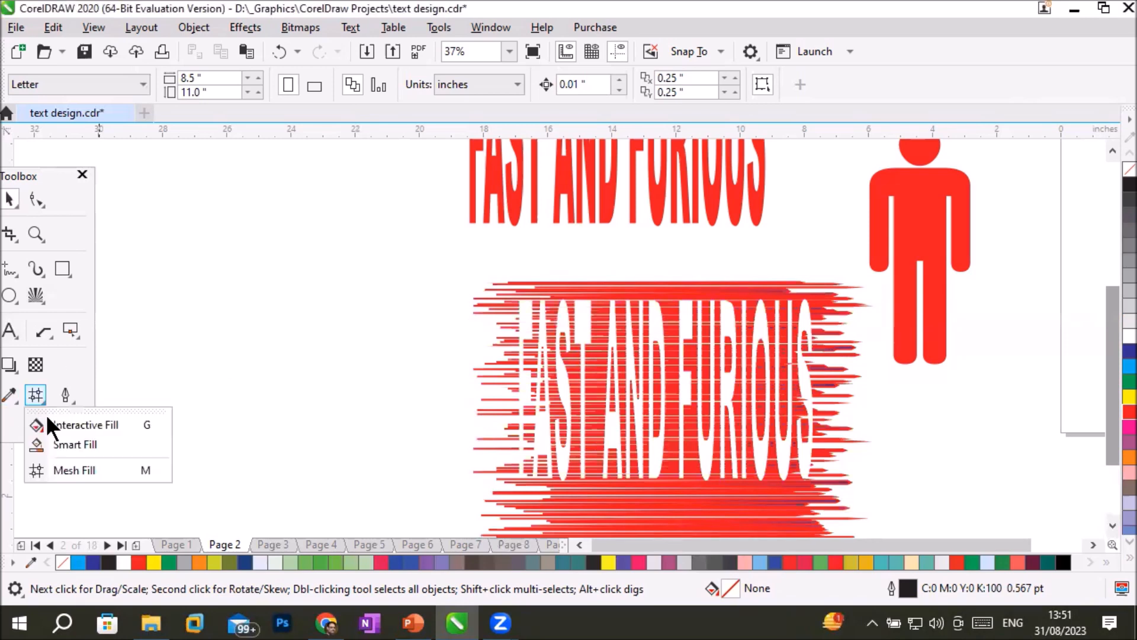
pyautogui.click(59, 443)
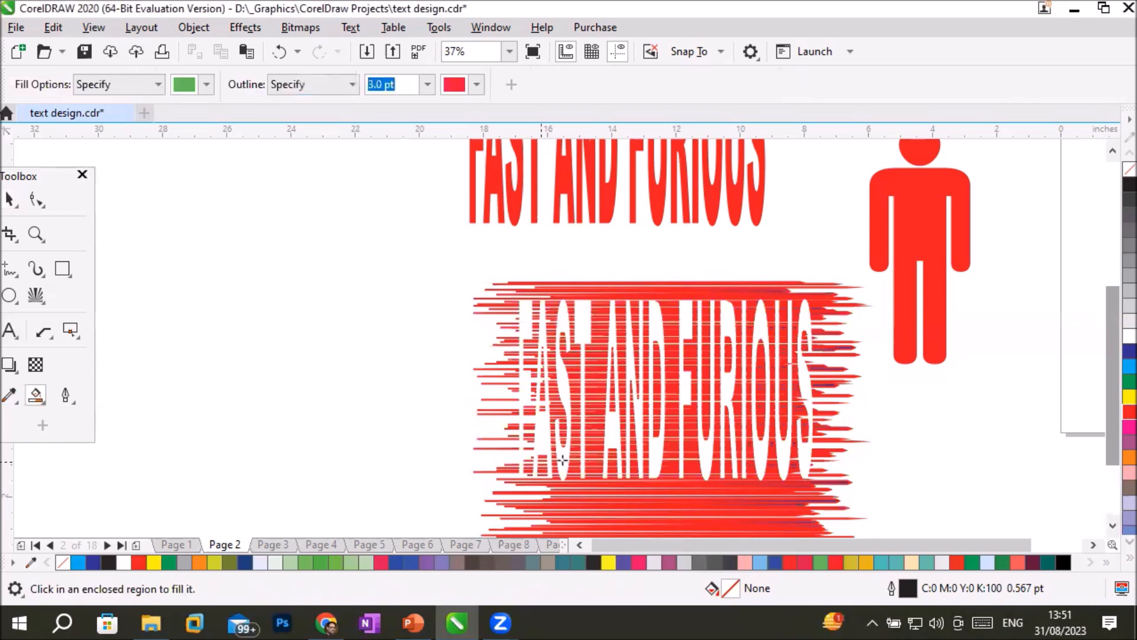
pyautogui.click(610, 435)
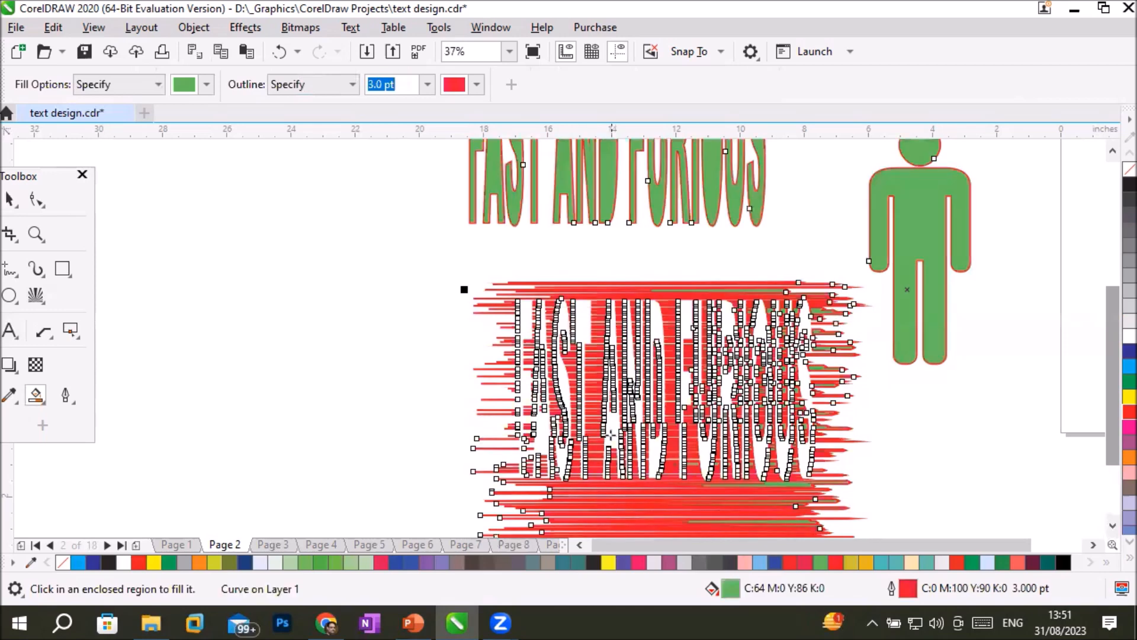
pyautogui.click(655, 329)
pyautogui.hotkey('ctrl', 'z')
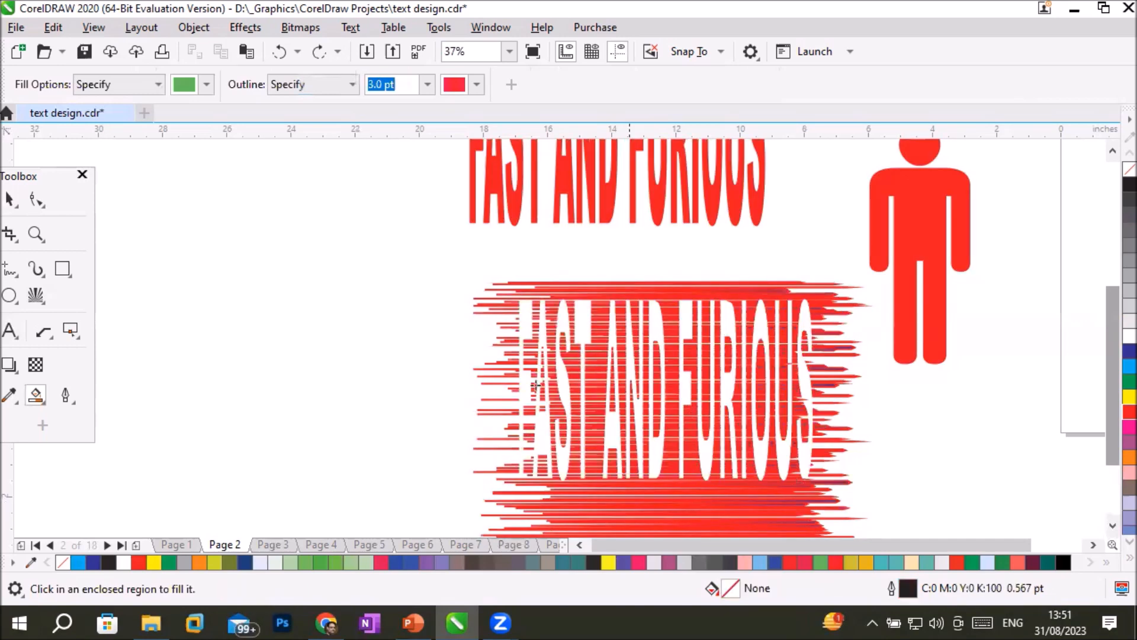
# Step: Draw a large radial effect with the Impact tool in the empty area beside the lettering
pyautogui.scroll(-2, 936, 402)
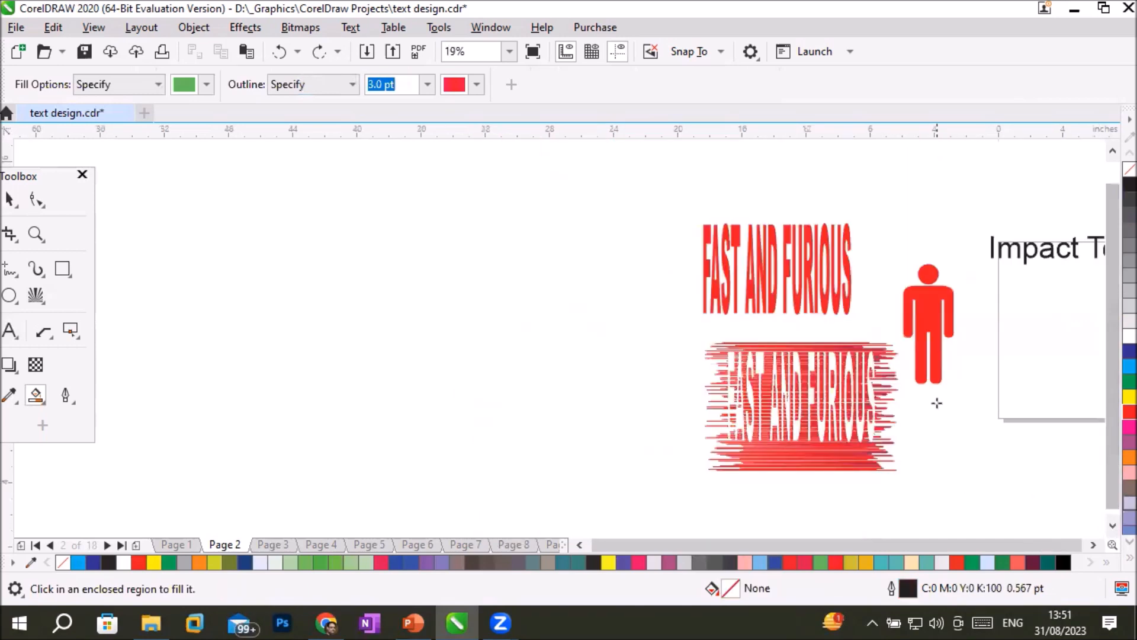
pyautogui.scroll(2, 937, 402)
pyautogui.scroll(-2, 936, 402)
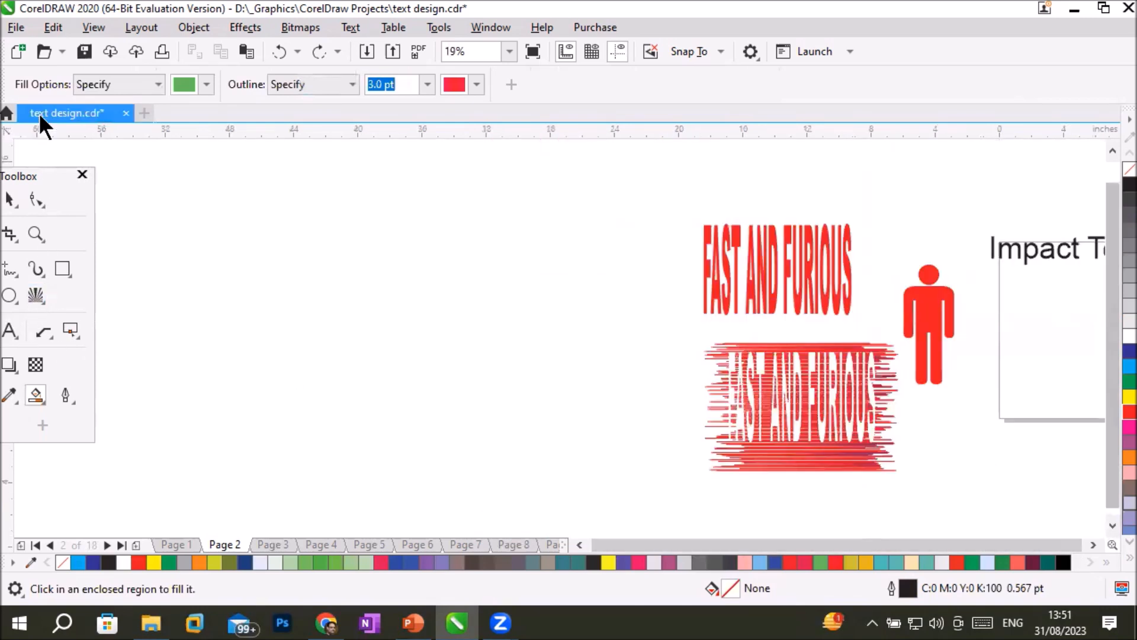
pyautogui.click(36, 295)
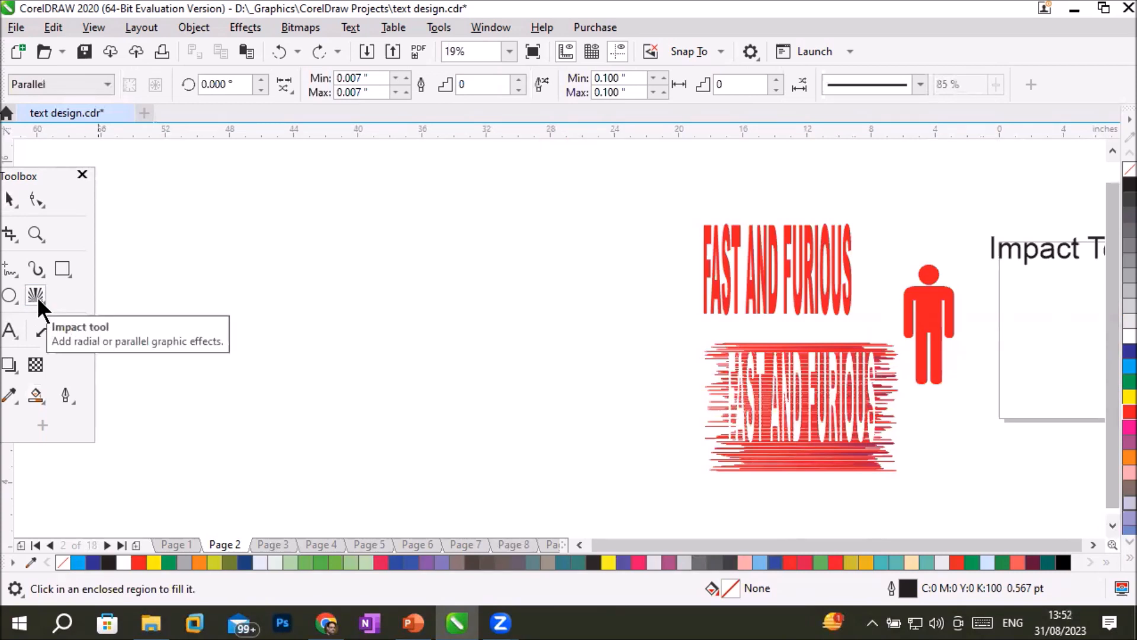
pyautogui.click(93, 87)
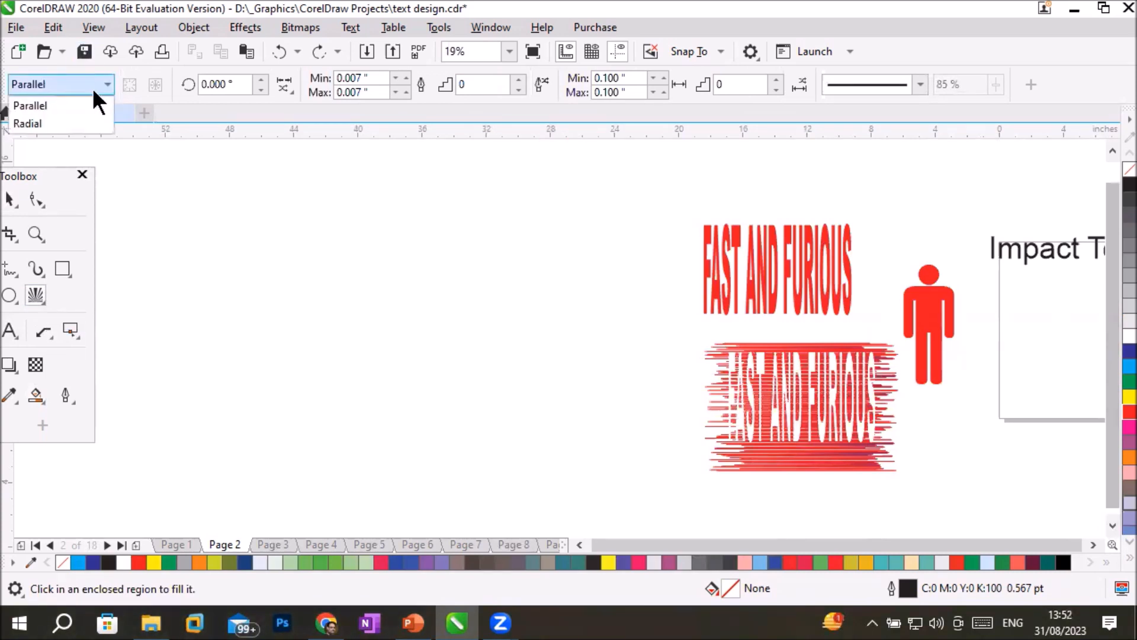
pyautogui.click(59, 121)
pyautogui.moveTo(198, 204); pyautogui.dragTo(348, 288)
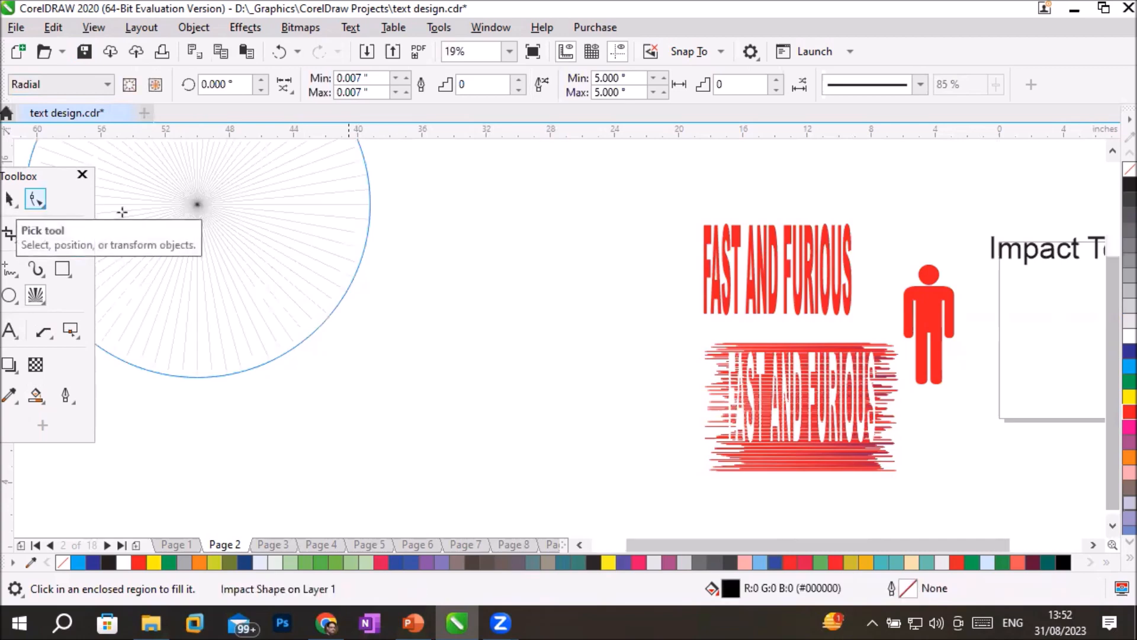
# Step: Move the radial effect down towards the lettering, clear of the toolbox, and give its lines the elliptical line style
pyautogui.click(10, 199)
pyautogui.moveTo(190, 223); pyautogui.dragTo(381, 360)
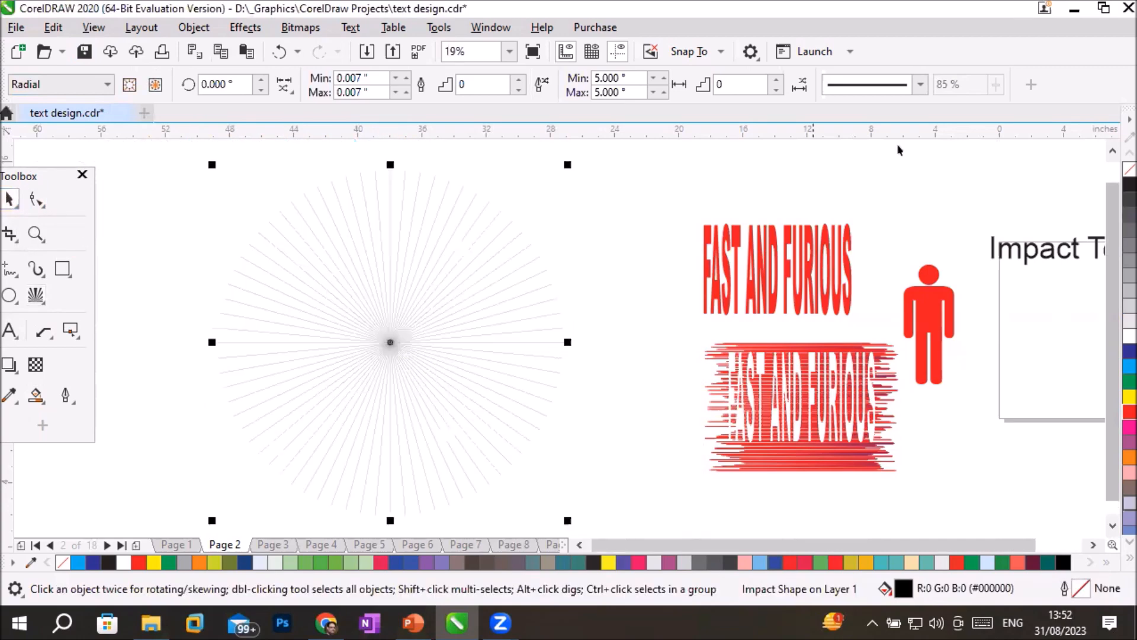
pyautogui.click(918, 86)
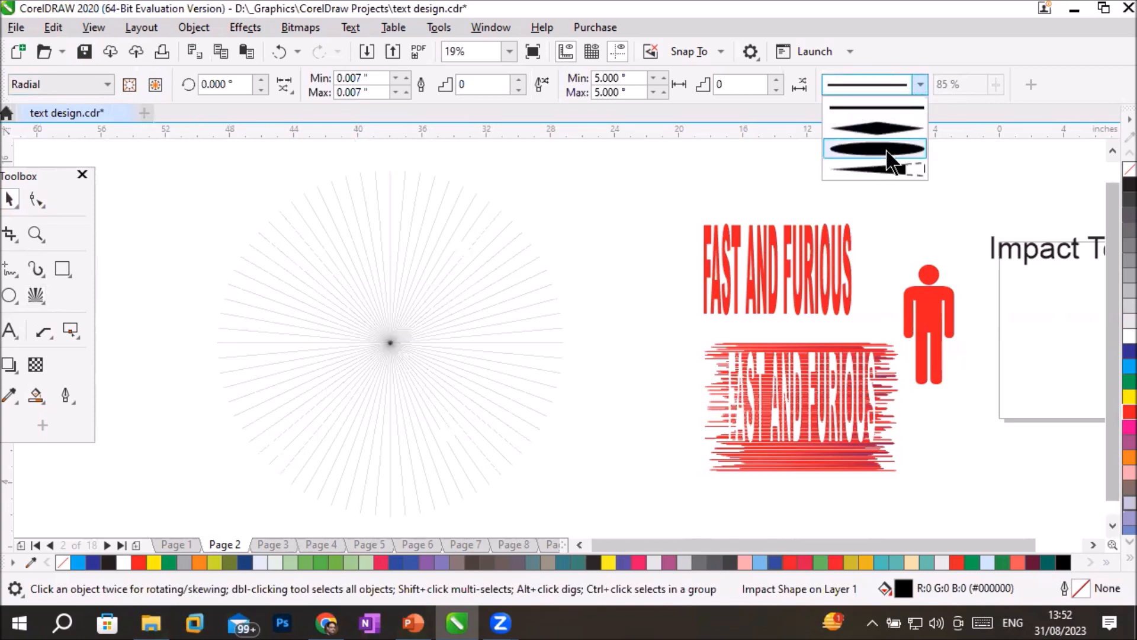
pyautogui.click(888, 157)
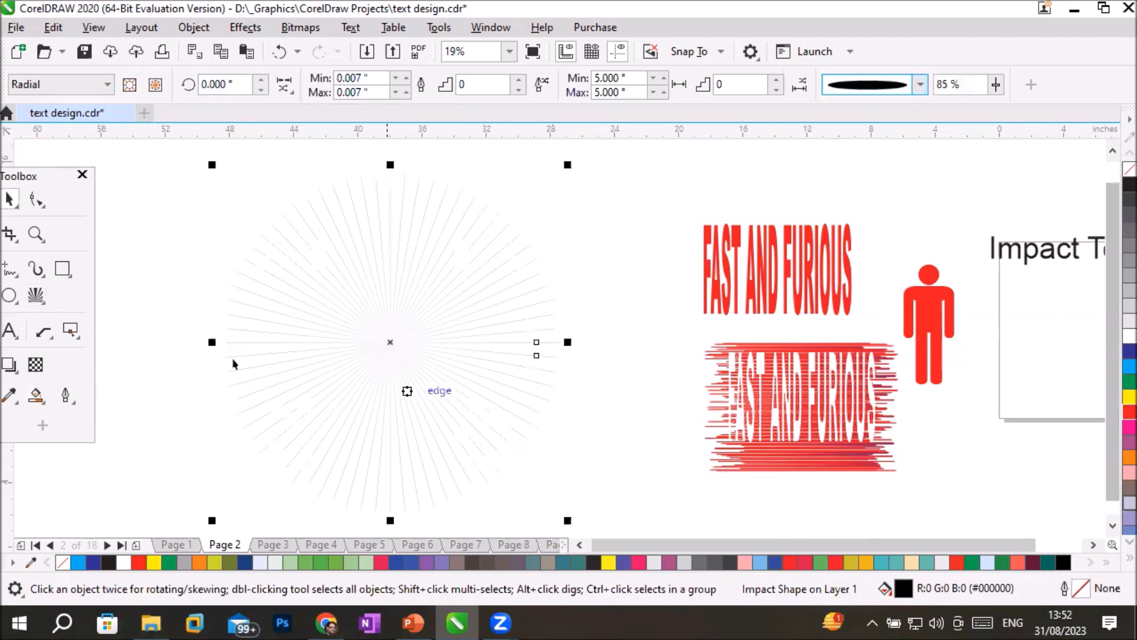
# Step: Raise the rotation angle of the FAST AND FURIOUS parallel effect in stages up to at least 75 degrees
pyautogui.click(768, 465)
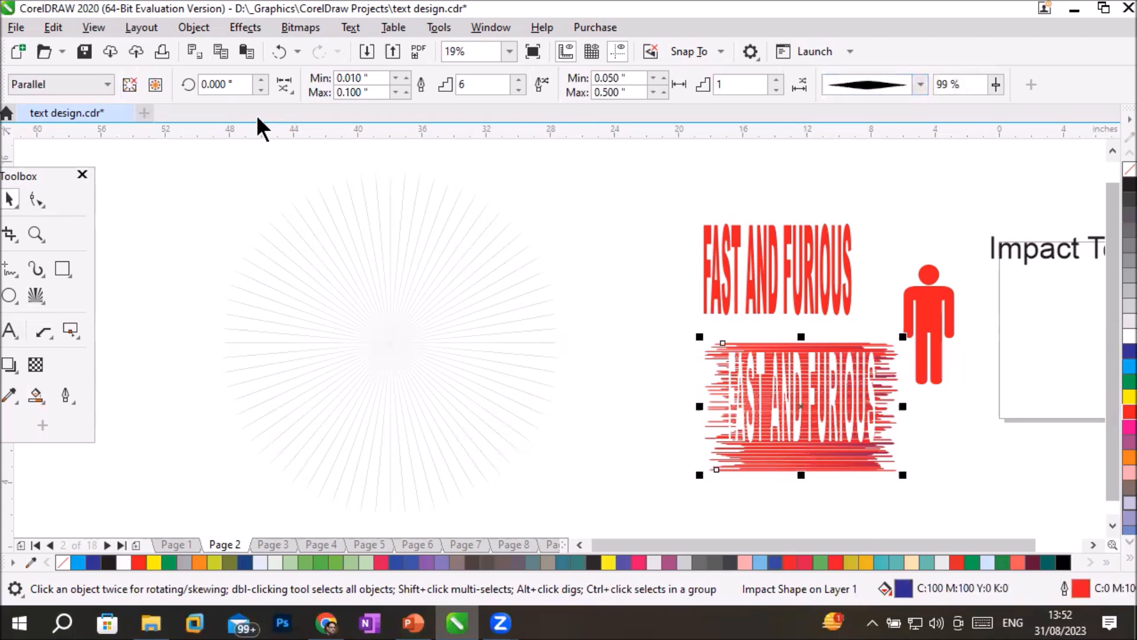
pyautogui.click(258, 82)
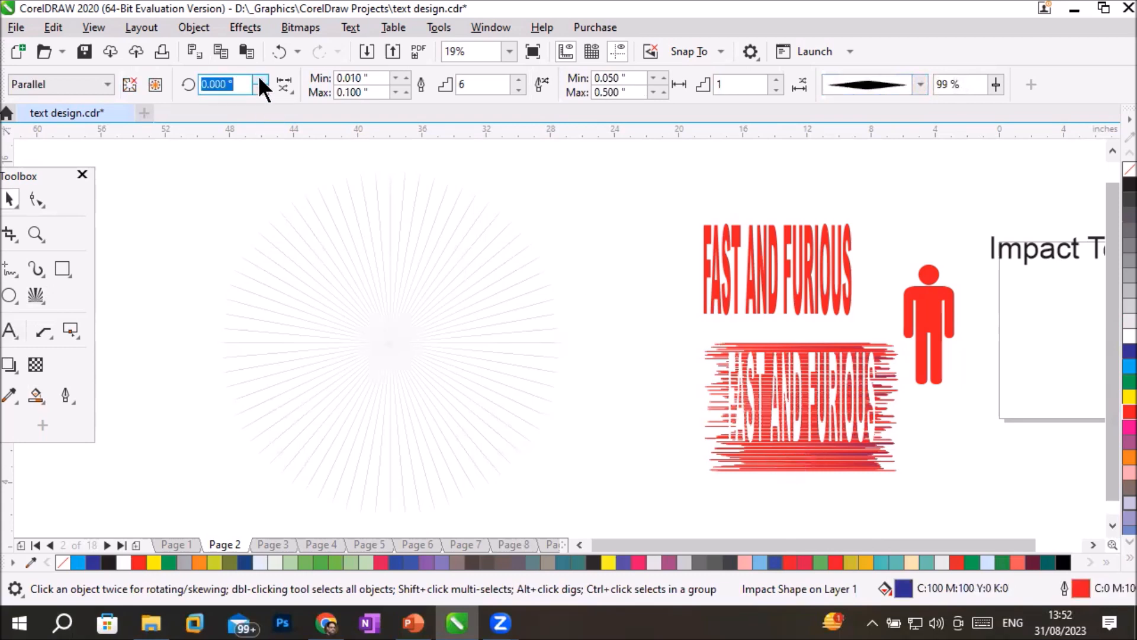
pyautogui.write('5')
pyautogui.press('Return')
pyautogui.click(259, 81)
pyautogui.click(259, 81)
pyautogui.click(259, 82)
pyautogui.click(259, 81)
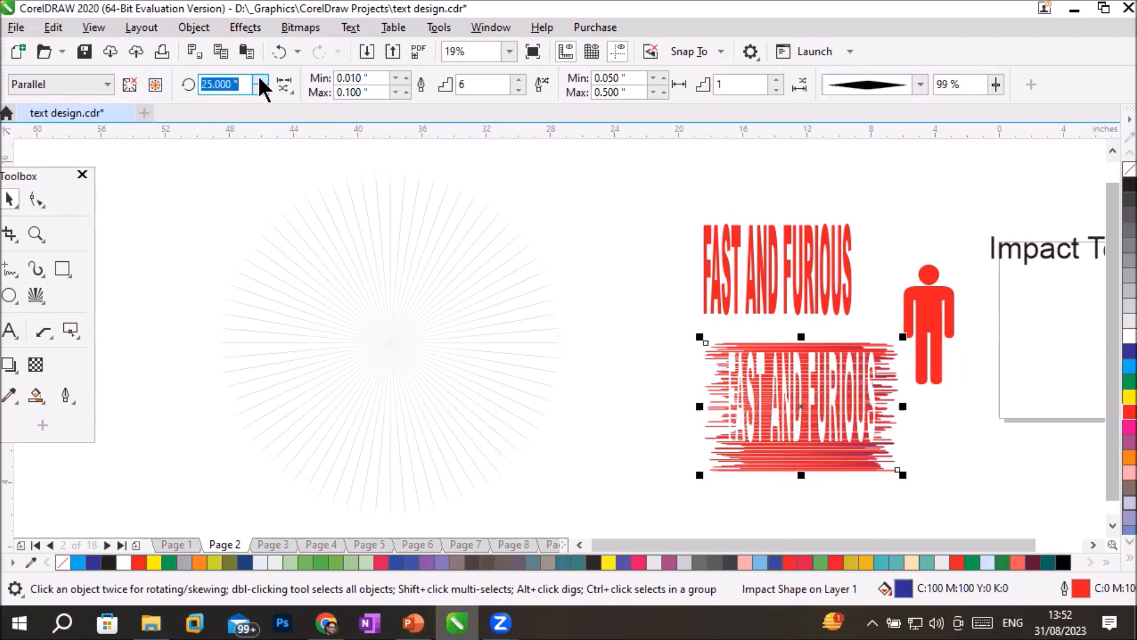
pyautogui.click(260, 81)
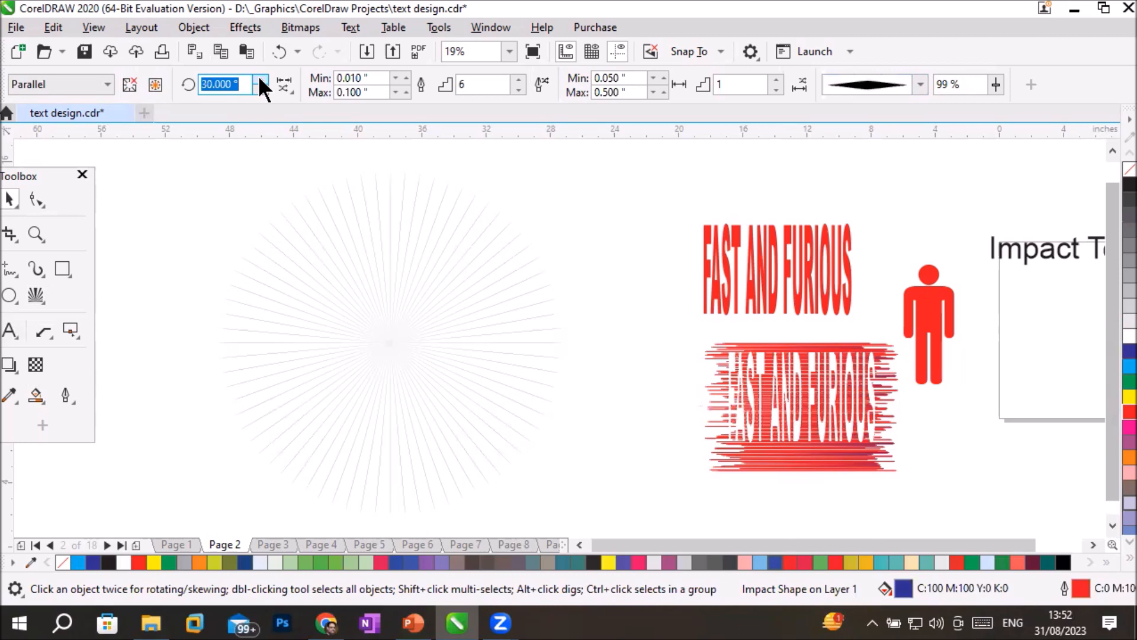
pyautogui.click(260, 81)
pyautogui.click(259, 81)
pyautogui.write('45')
pyautogui.press('Return')
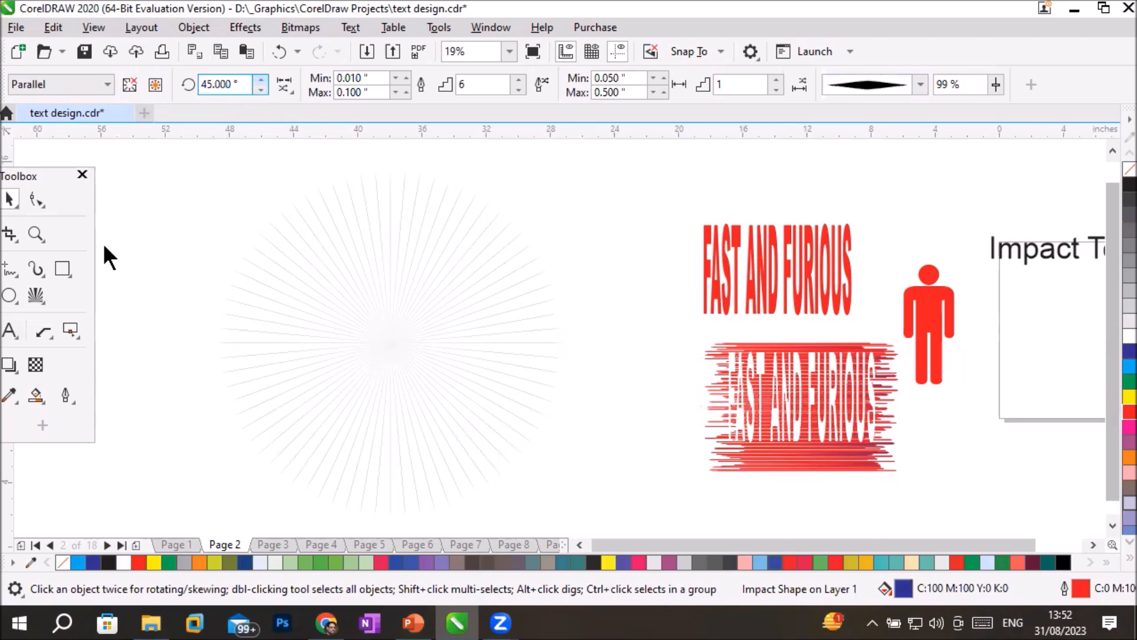
pyautogui.press('Up')
pyautogui.write('55')
pyautogui.press('Return')
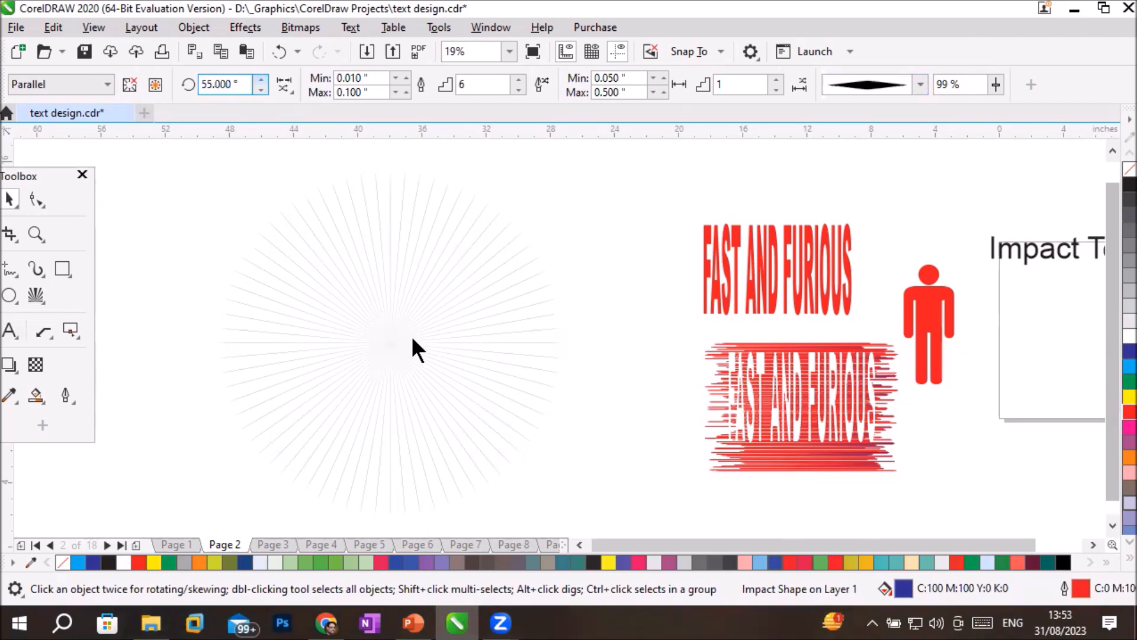
pyautogui.press('Up')
pyautogui.write('65')
pyautogui.press('Return')
pyautogui.press('Up')
pyautogui.write('75')
pyautogui.press('Return')
pyautogui.press('Up')
# Step: Give the radial effect a blue fill and a blue outline (C:100 M:100 Y:0 K:0)
pyautogui.click(413, 338)
pyautogui.click(412, 337)
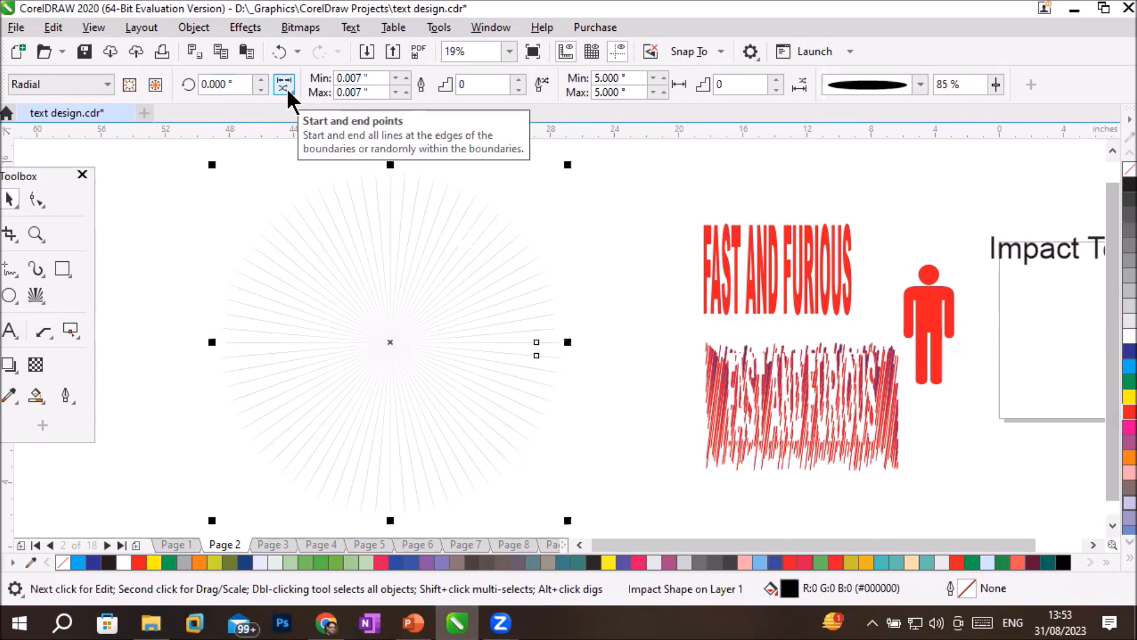
pyautogui.click(1125, 355)
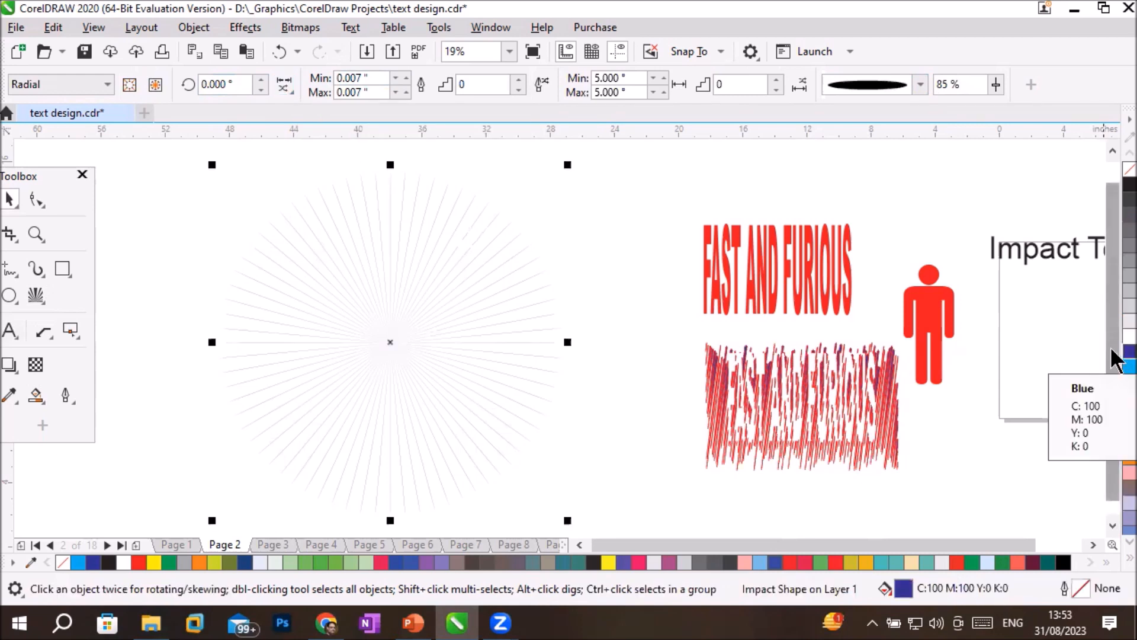
pyautogui.click(1125, 349)
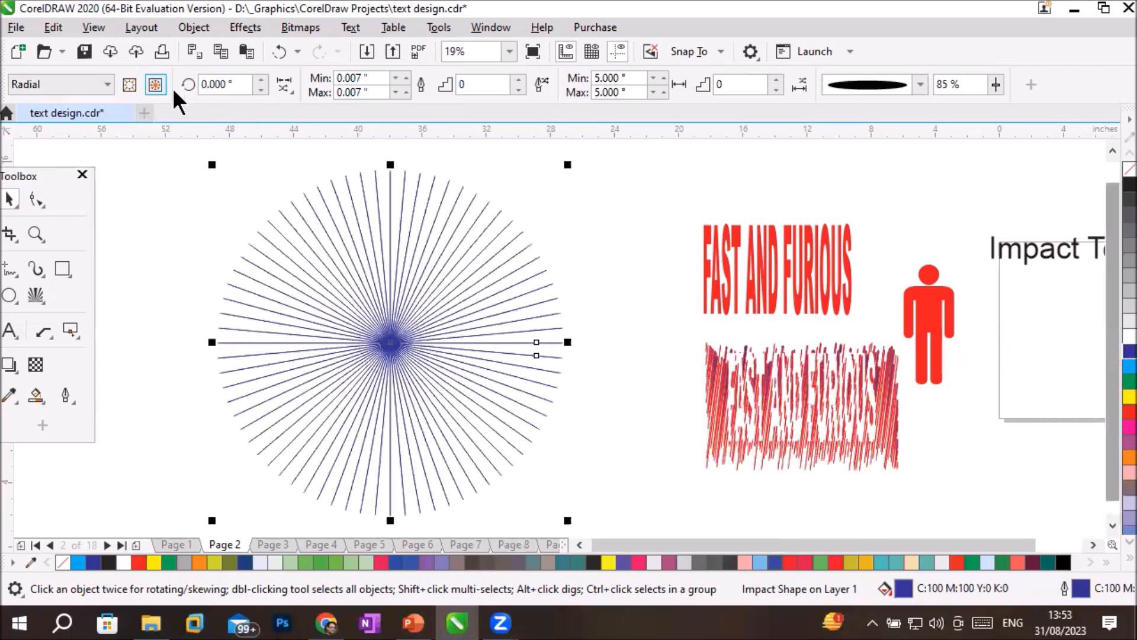
# Step: Randomise both the start points and the end points of the radial effect's lines
pyautogui.click(288, 88)
pyautogui.click(286, 110)
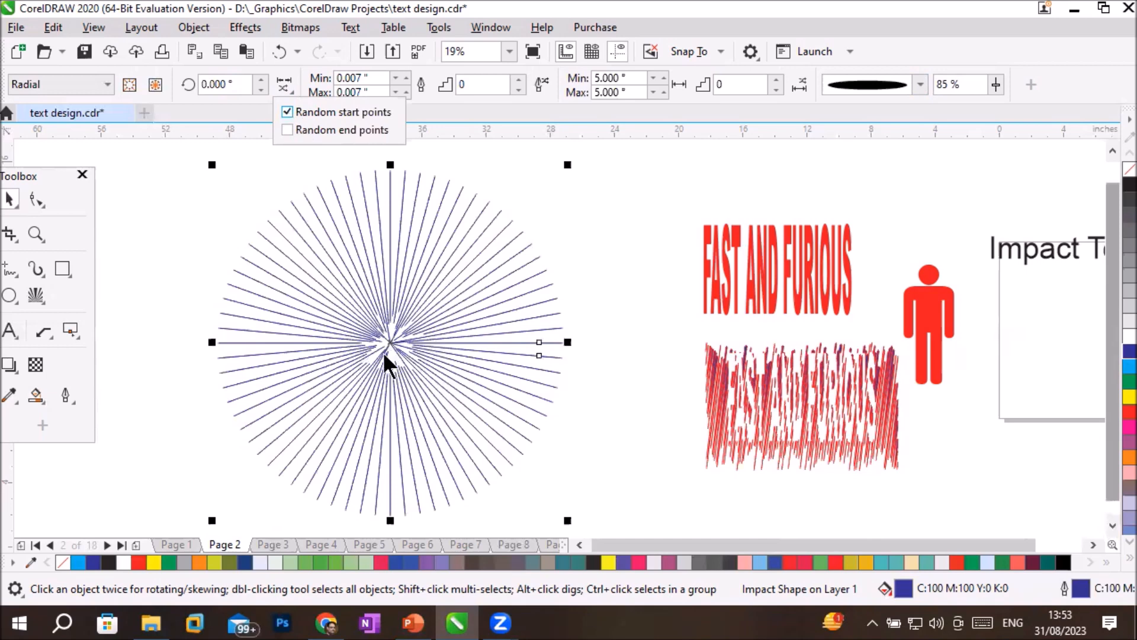
pyautogui.scroll(10, 382, 351)
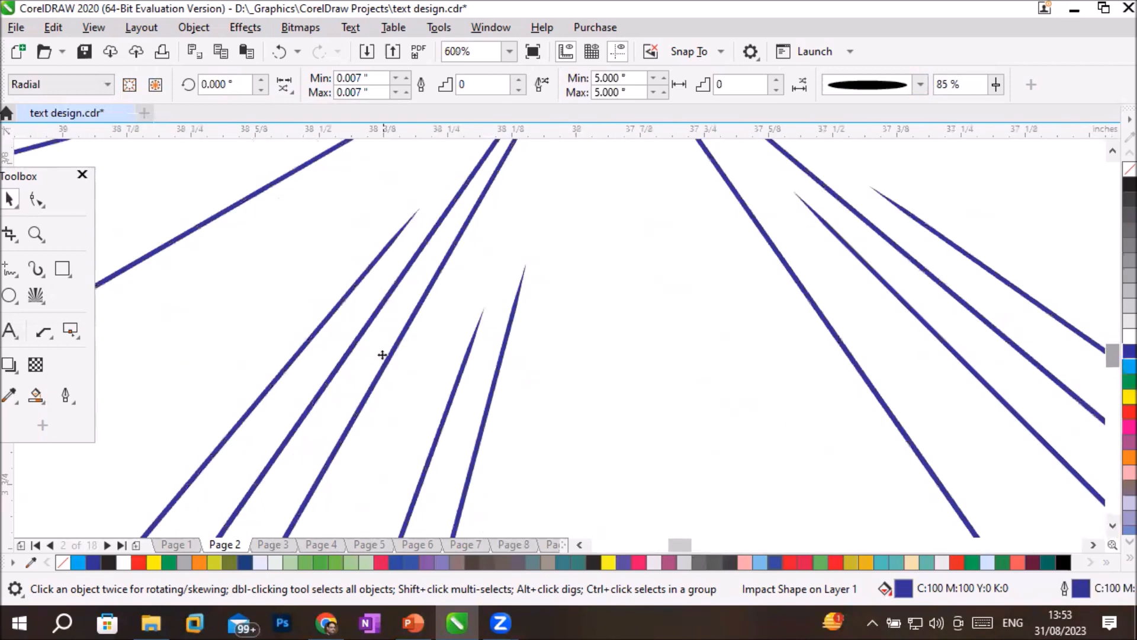
pyautogui.scroll(-5, 383, 354)
pyautogui.scroll(-3, 383, 354)
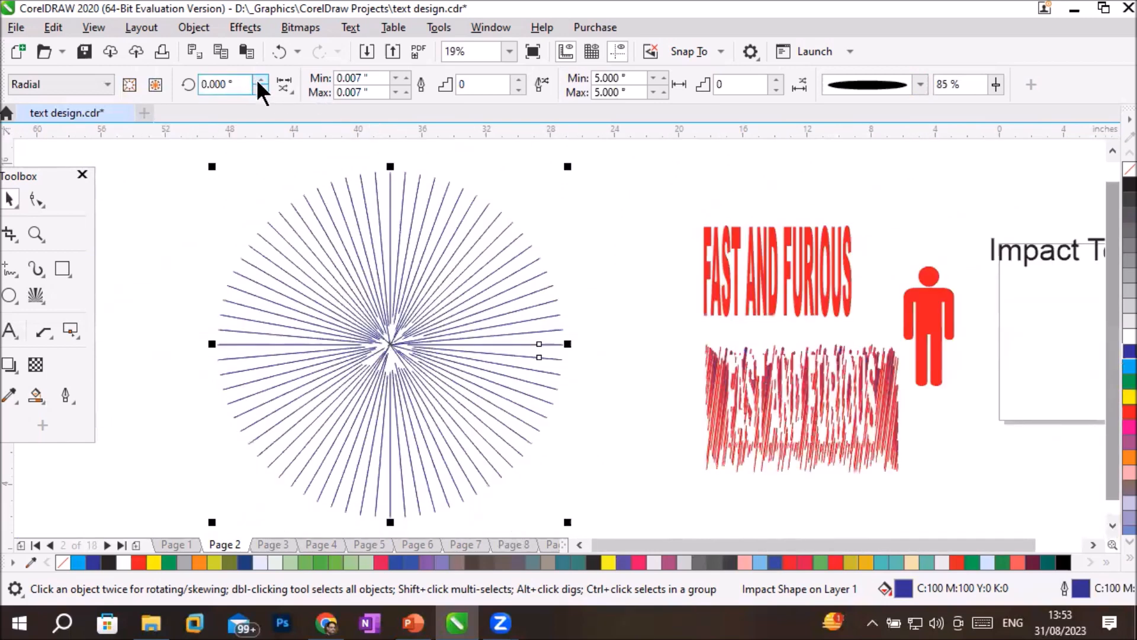
pyautogui.click(289, 90)
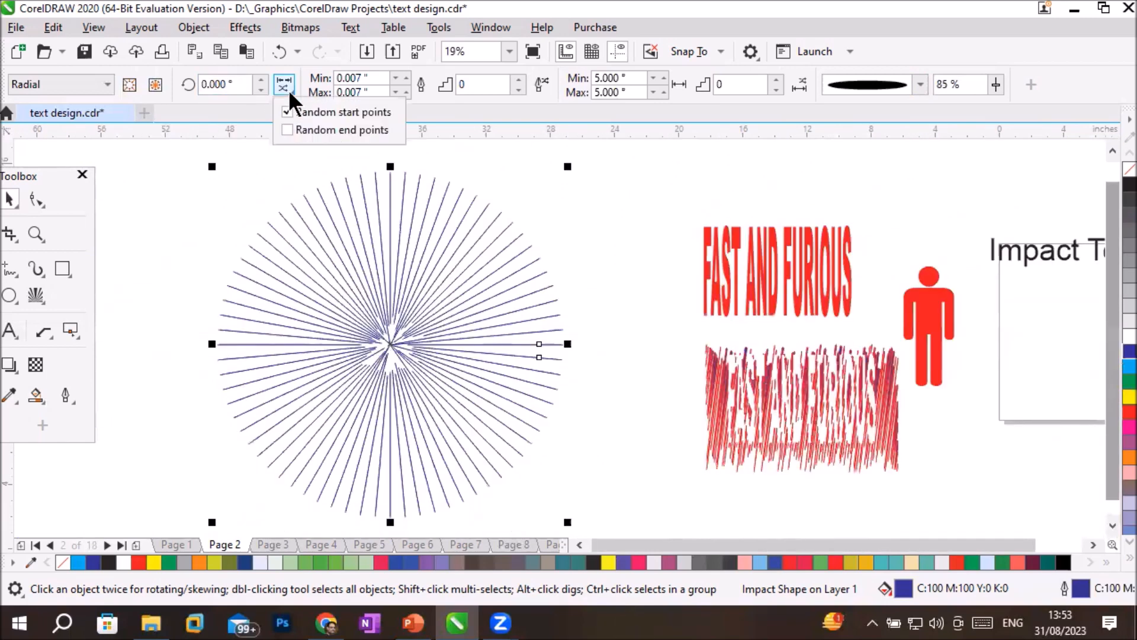
pyautogui.click(287, 129)
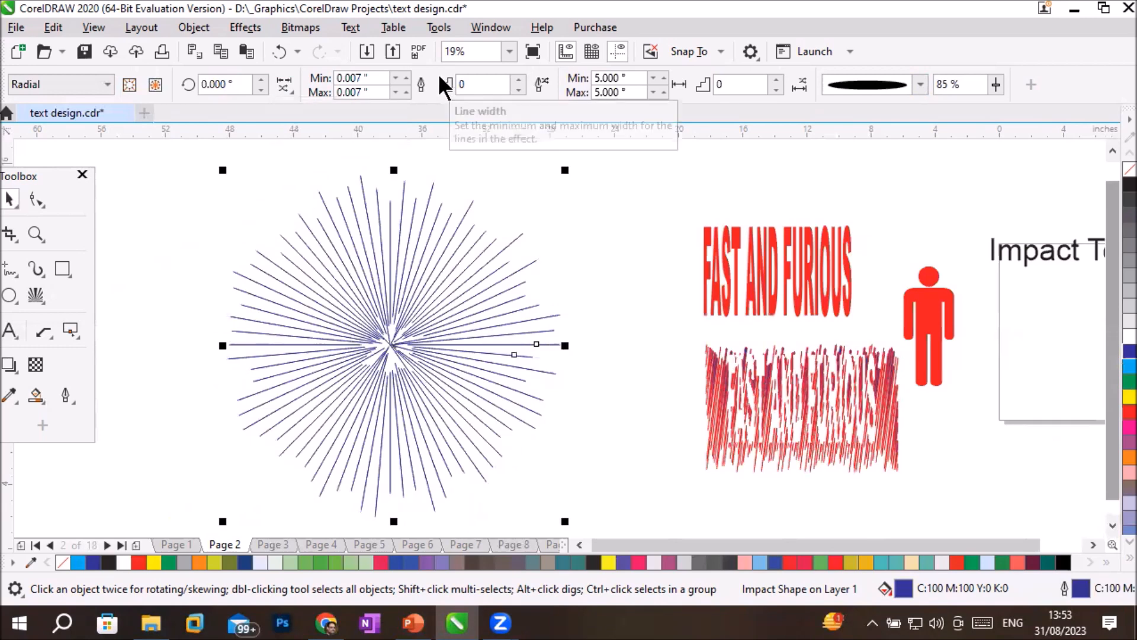
# Step: Set the radial effect's minimum line width to 0.010" and raise its maximum line width in stages to 0.407"
pyautogui.click(394, 78)
pyautogui.click(405, 78)
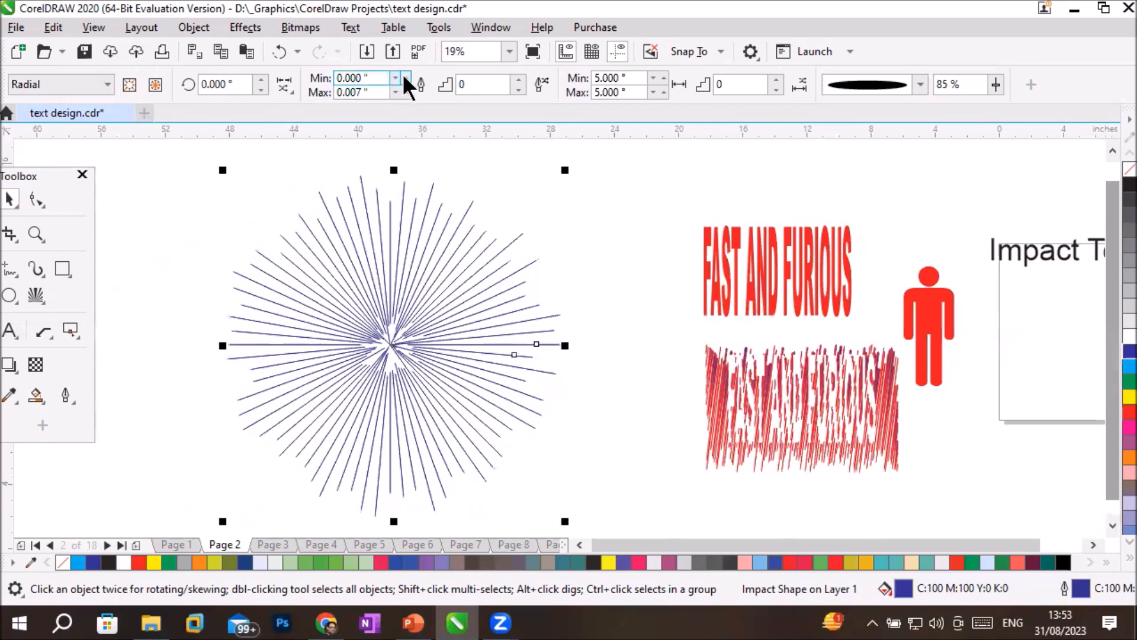
pyautogui.click(403, 88)
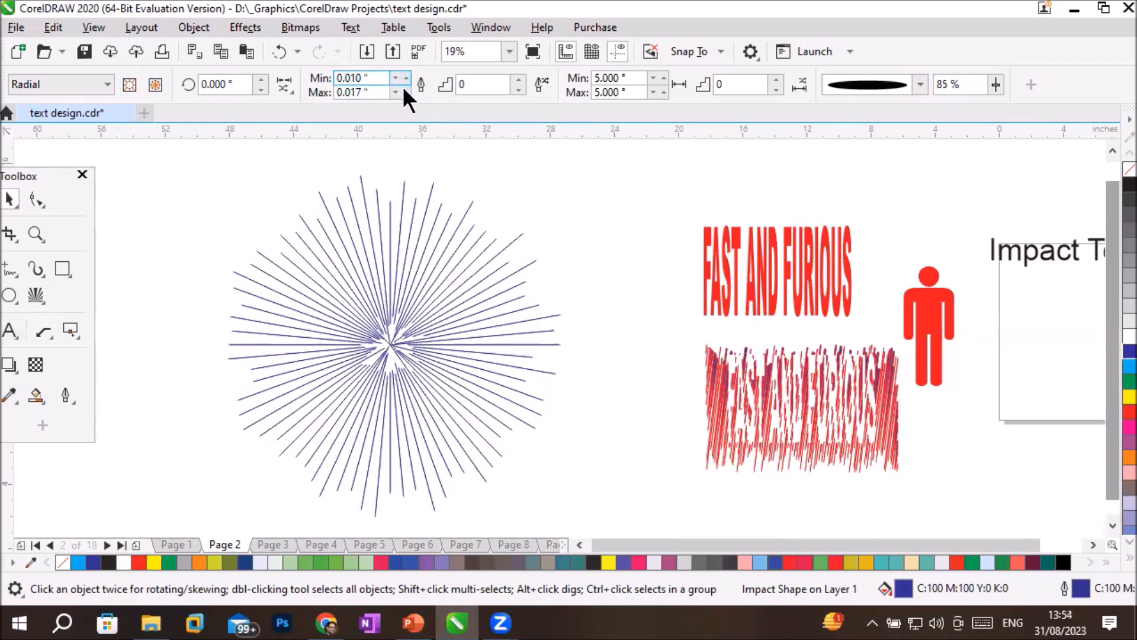
pyautogui.click(404, 88)
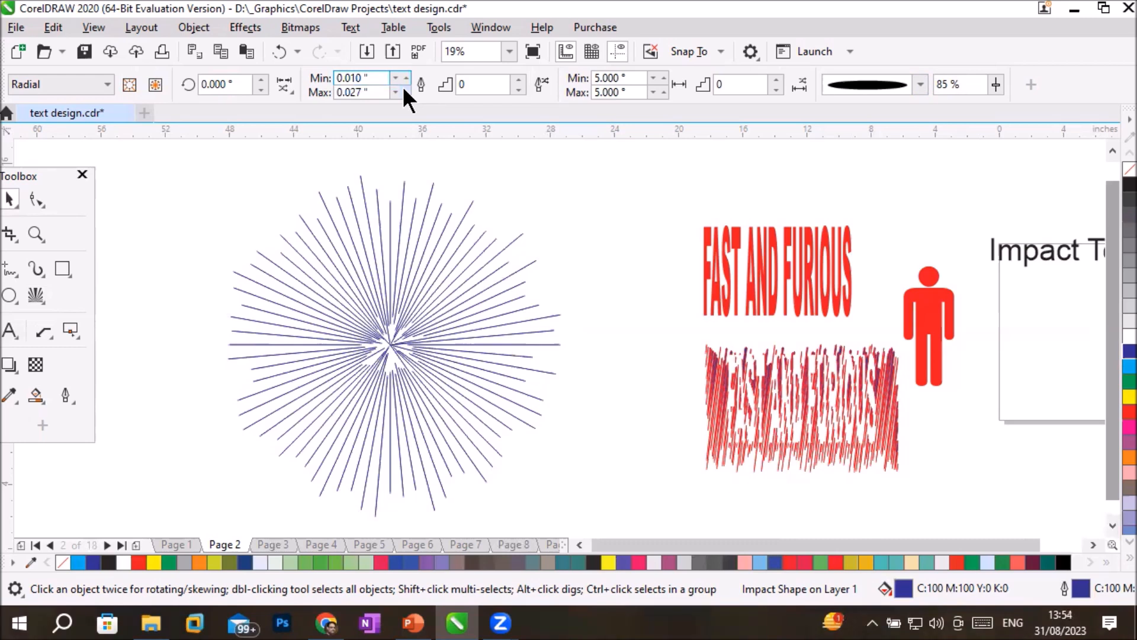
pyautogui.click(407, 90)
pyautogui.click(406, 90)
pyautogui.click(406, 90)
pyautogui.click(406, 90)
pyautogui.click(406, 90)
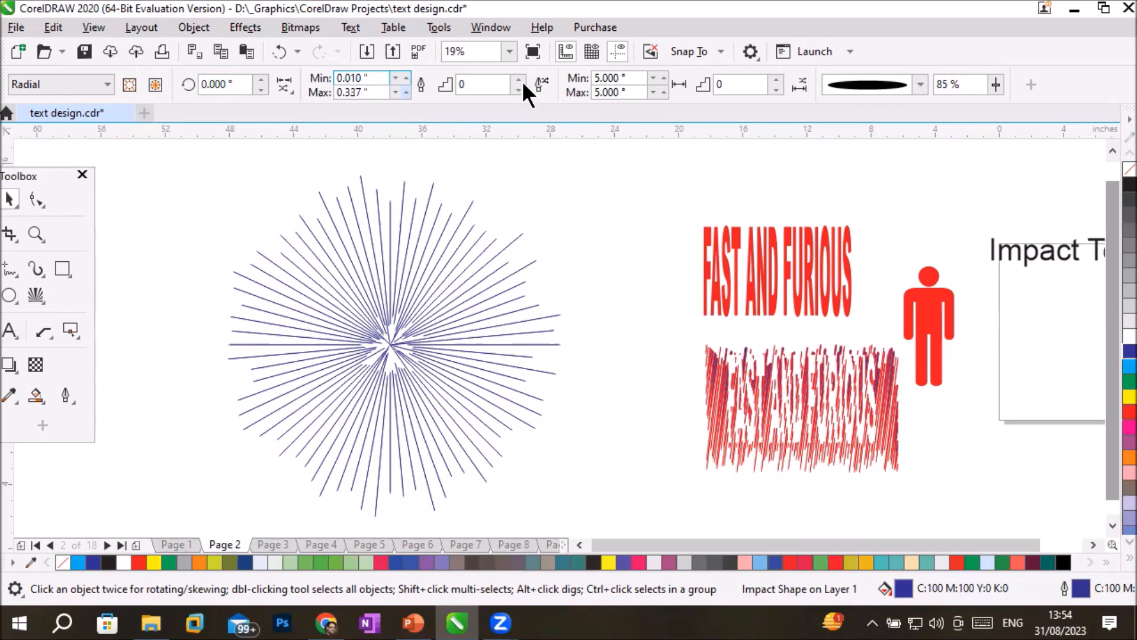
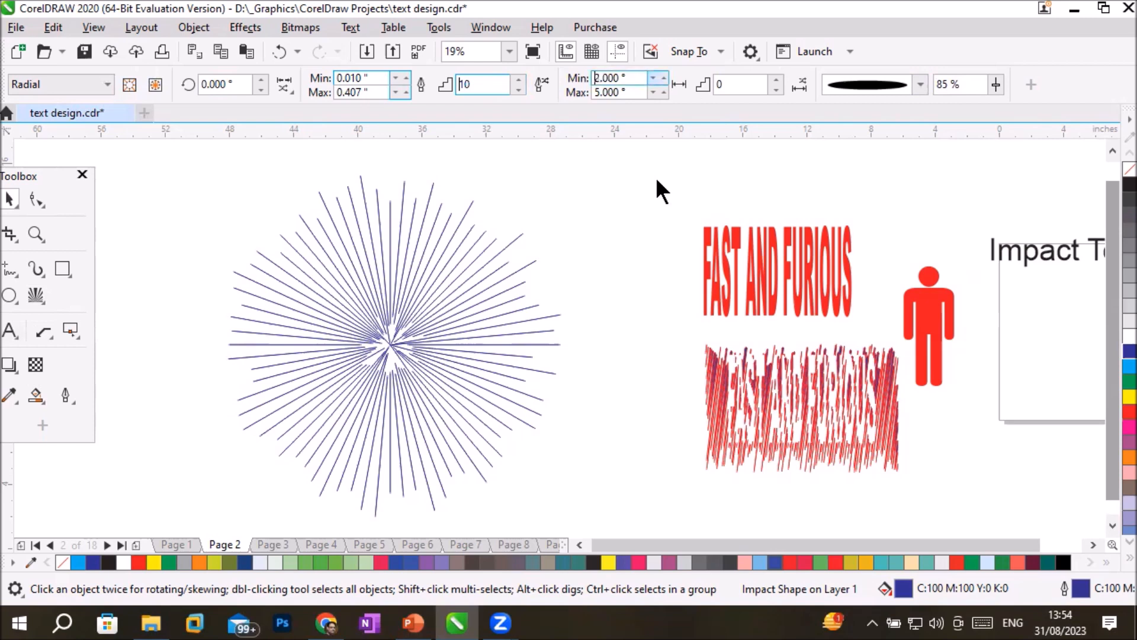
# Step: Raise the radial effect's line spacing steps gradually to 11
pyautogui.click(776, 80)
pyautogui.click(777, 79)
pyautogui.click(777, 79)
pyautogui.click(777, 78)
pyautogui.write('4')
pyautogui.press('Up')
pyautogui.write('6')
pyautogui.press('Up')
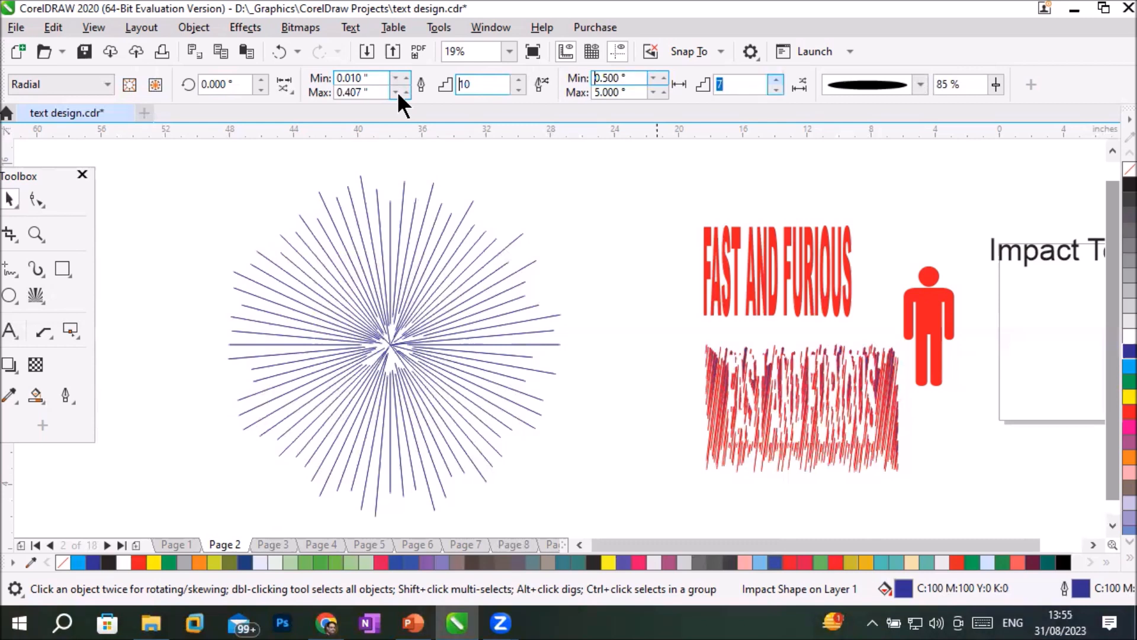
pyautogui.write('8')
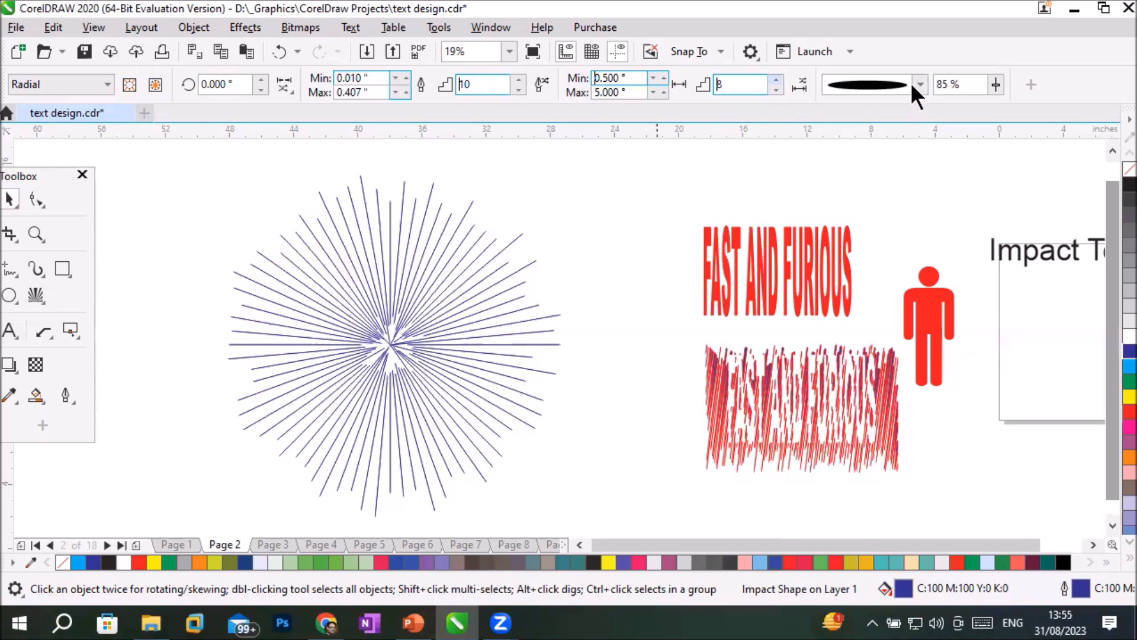
pyautogui.press('Up')
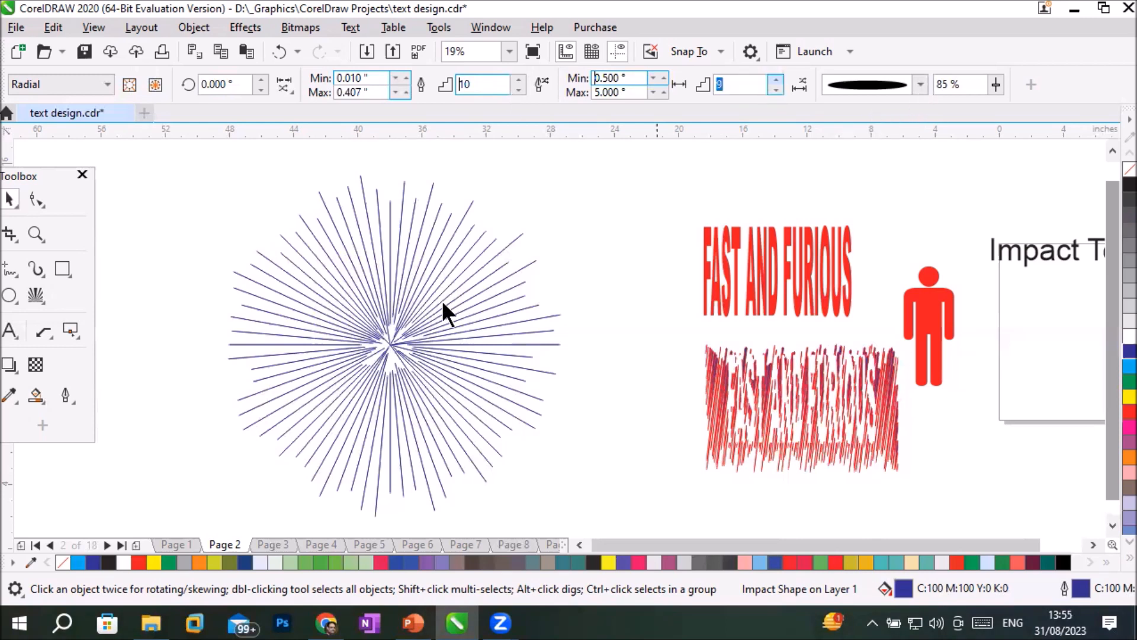
pyautogui.write('10')
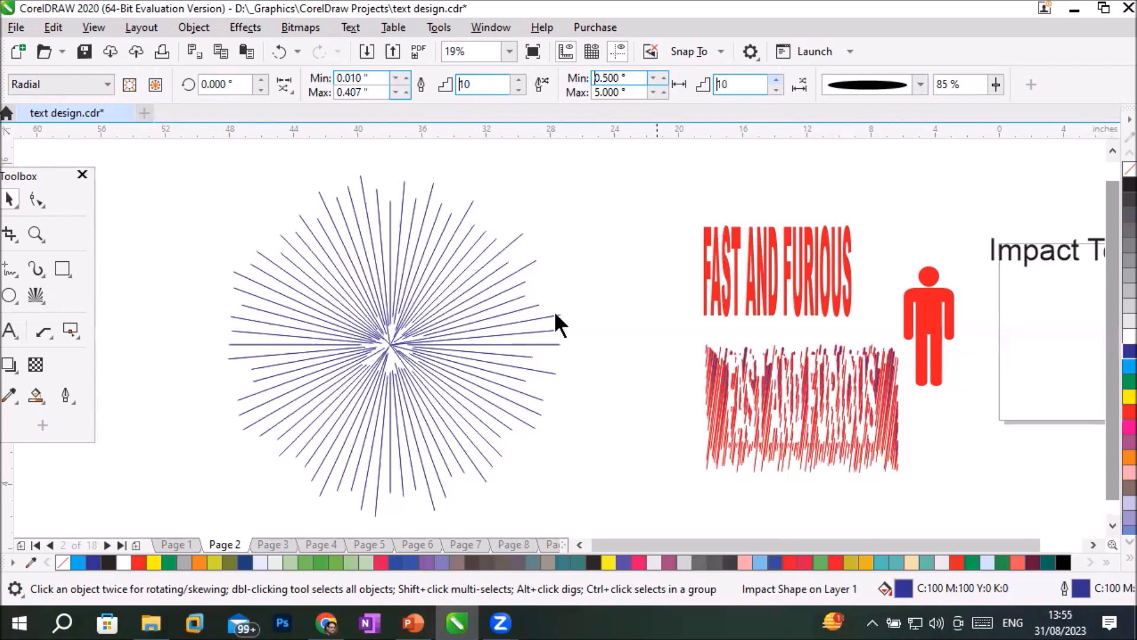
pyautogui.scroll(2, 43, 245)
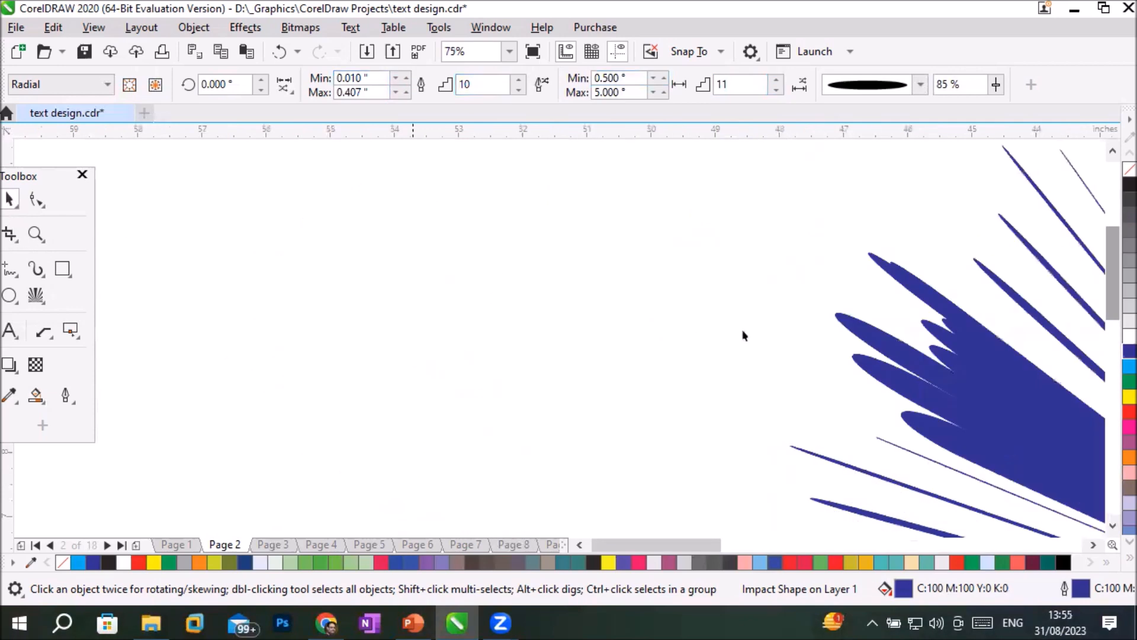
pyautogui.scroll(-2, 743, 335)
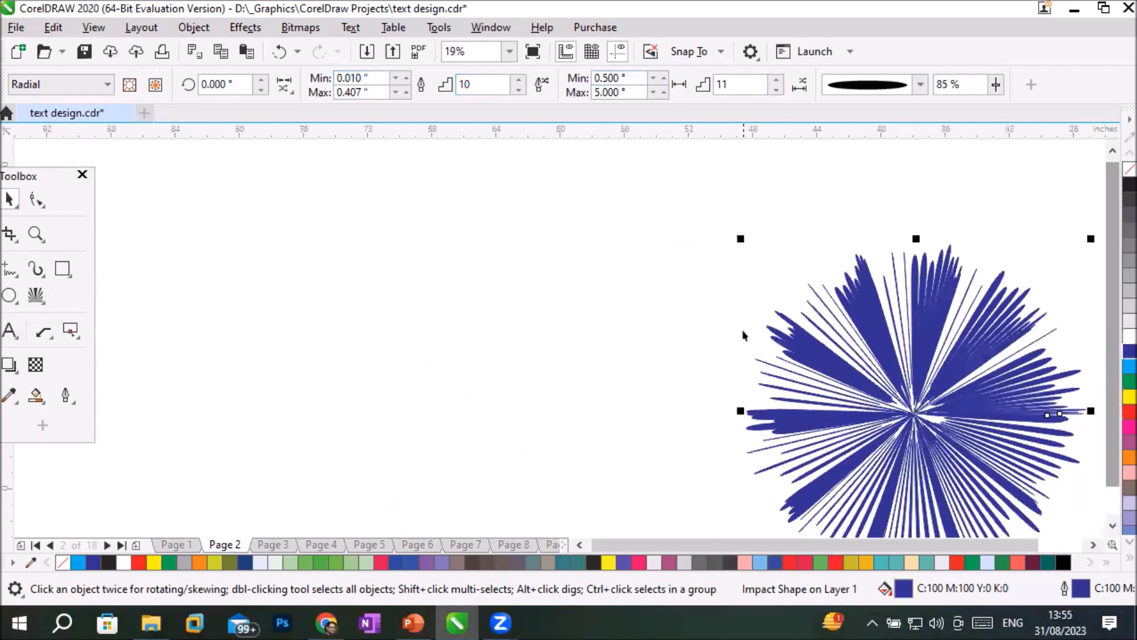
pyautogui.click(1092, 544)
pyautogui.click(1093, 544)
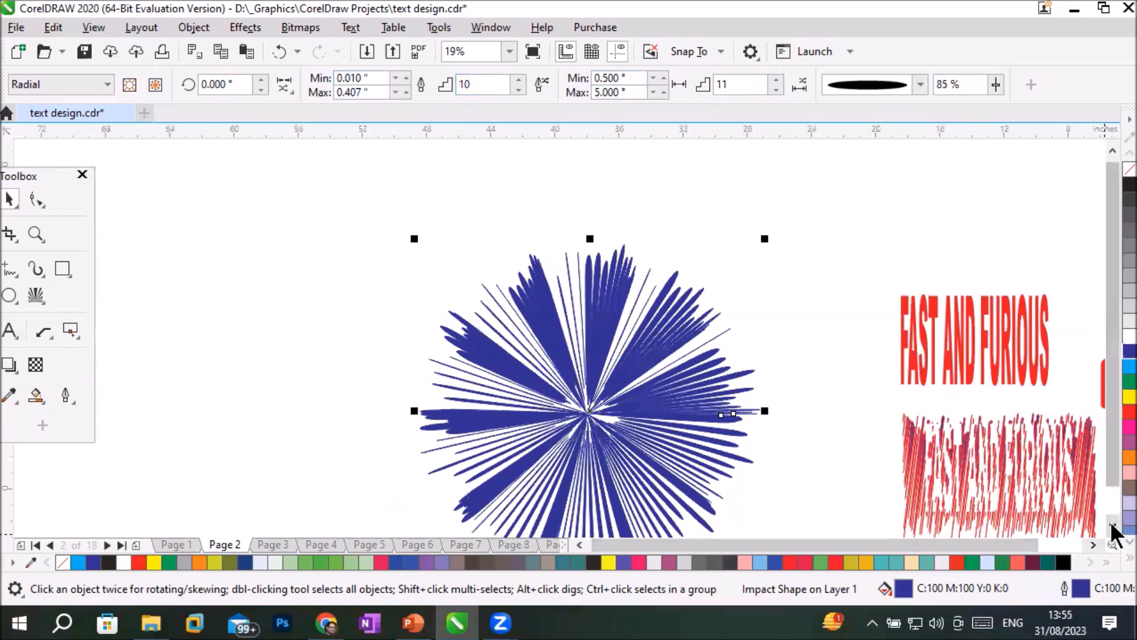
pyautogui.click(1112, 526)
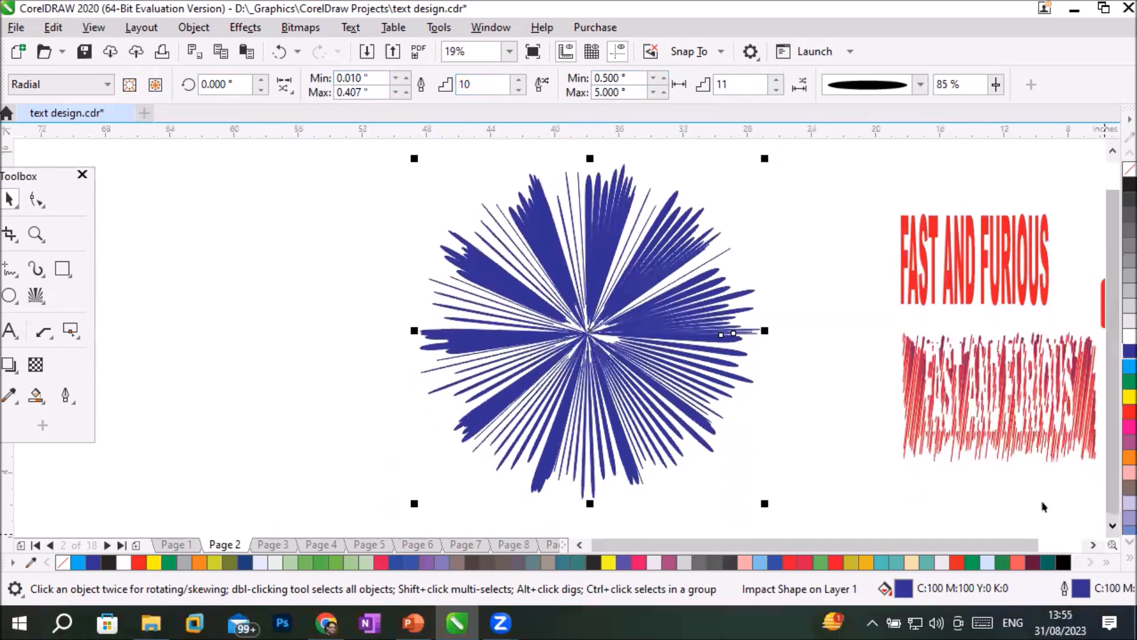
# Step: Reduce the radial effect's line spacing steps to 7
pyautogui.click(774, 89)
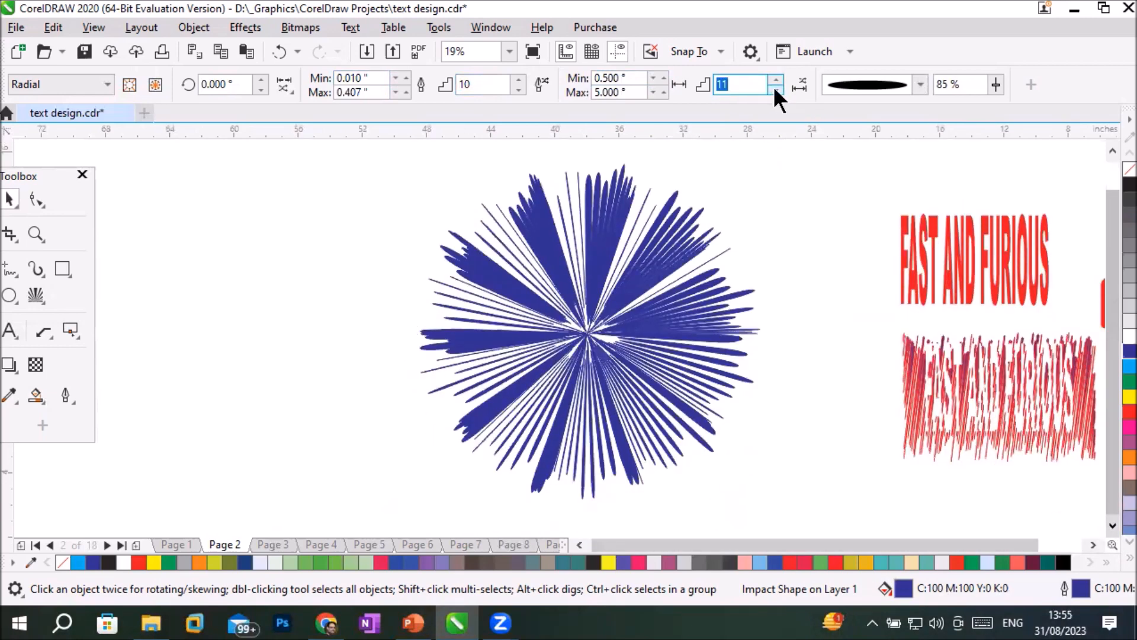
pyautogui.click(774, 89)
pyautogui.click(774, 89)
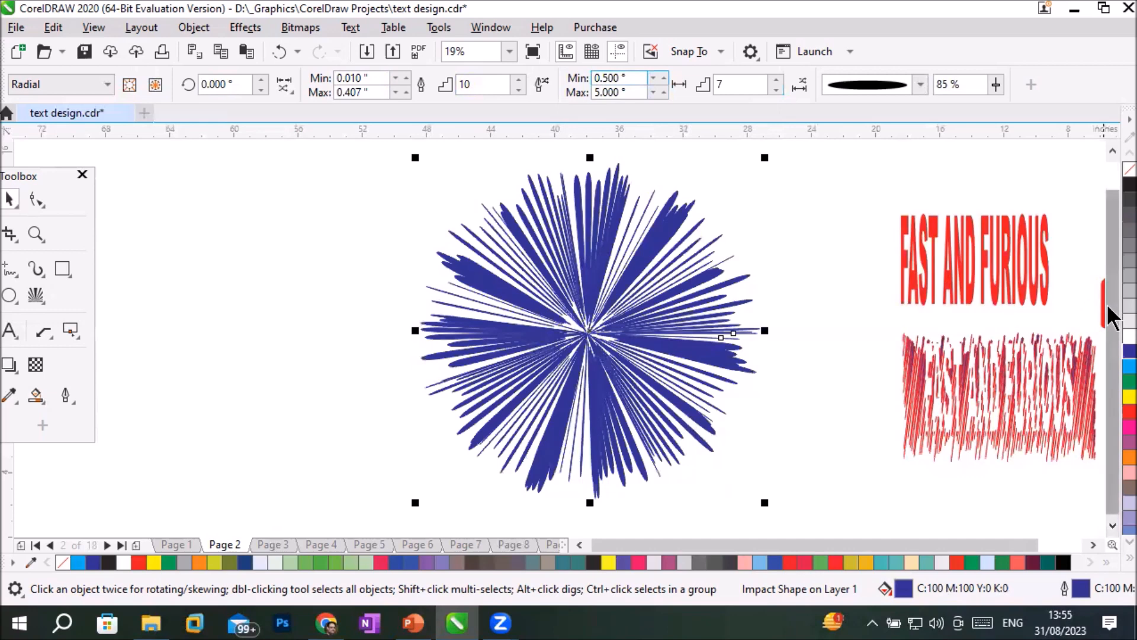
# Step: Move the red person figure onto the middle of the radial effect and enlarge it proportionally to 238.4%
pyautogui.moveTo(1108, 308); pyautogui.dragTo(563, 323)
pyautogui.scroll(2, 643, 279)
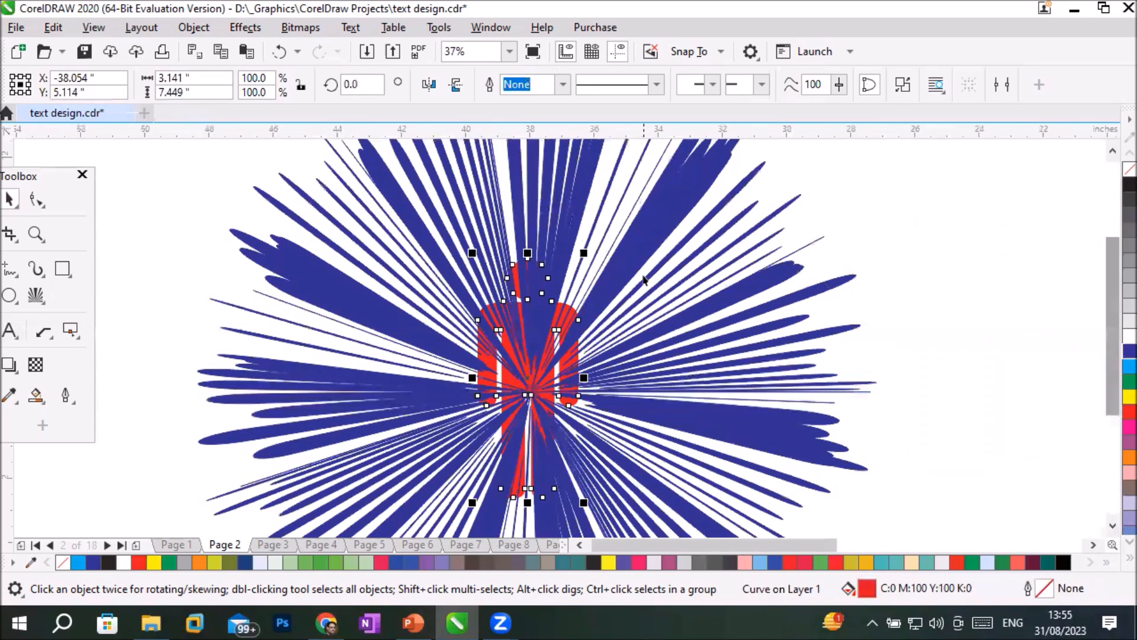
pyautogui.scroll(2, 644, 279)
pyautogui.scroll(-5, 533, 331)
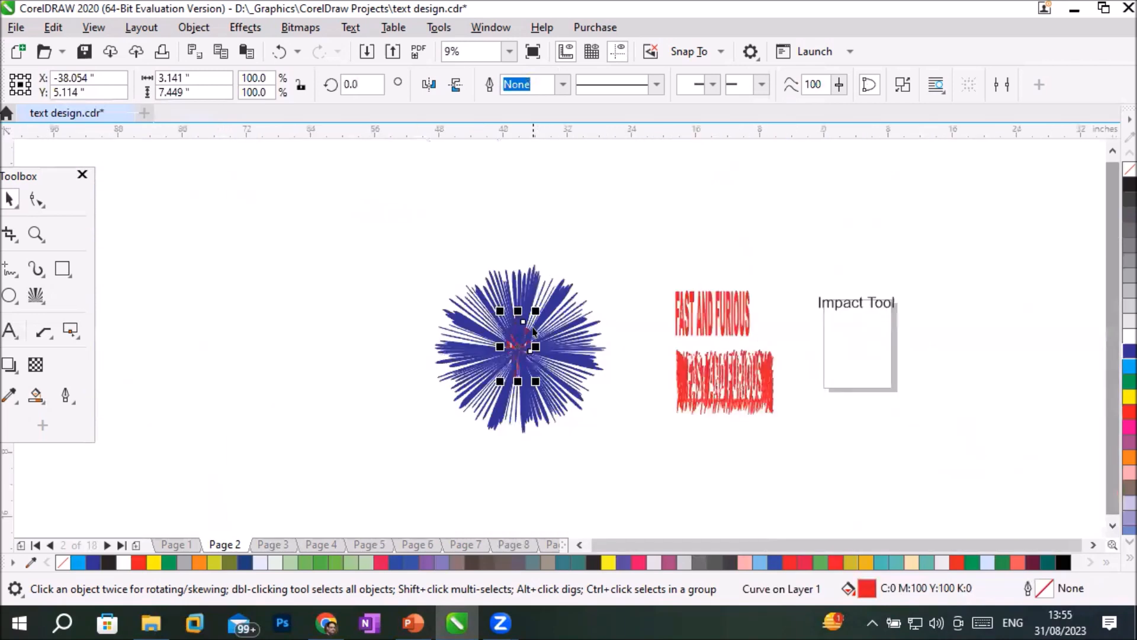
pyautogui.scroll(3, 533, 332)
pyautogui.scroll(-4, 533, 332)
pyautogui.scroll(4, 533, 332)
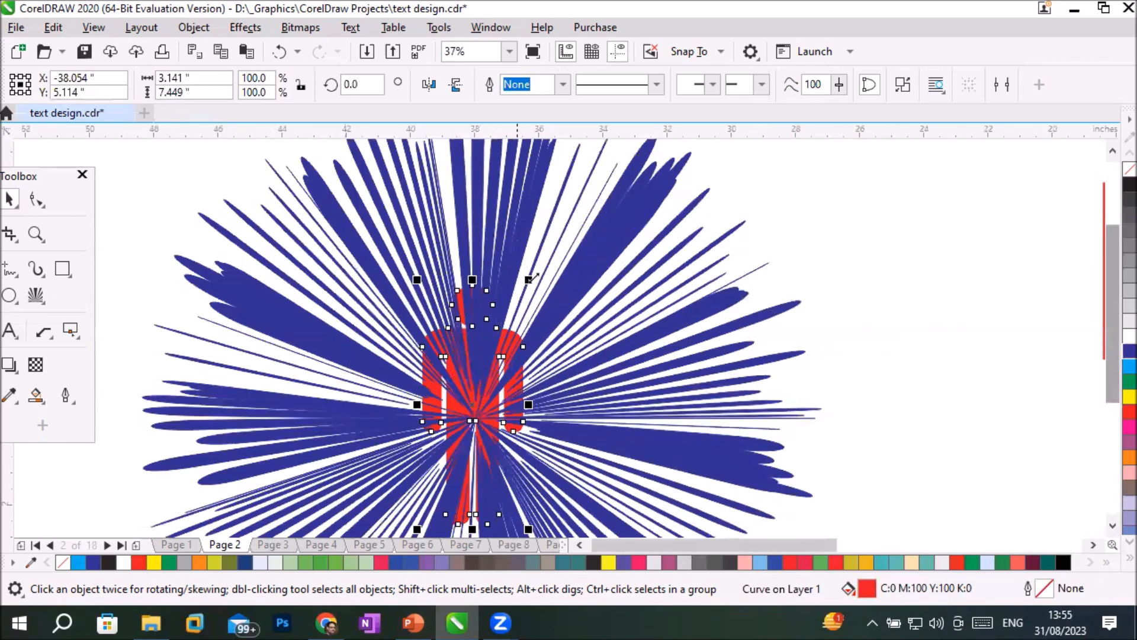
pyautogui.moveTo(529, 279); pyautogui.dragTo(783, 170)
pyautogui.scroll(-2, 643, 234)
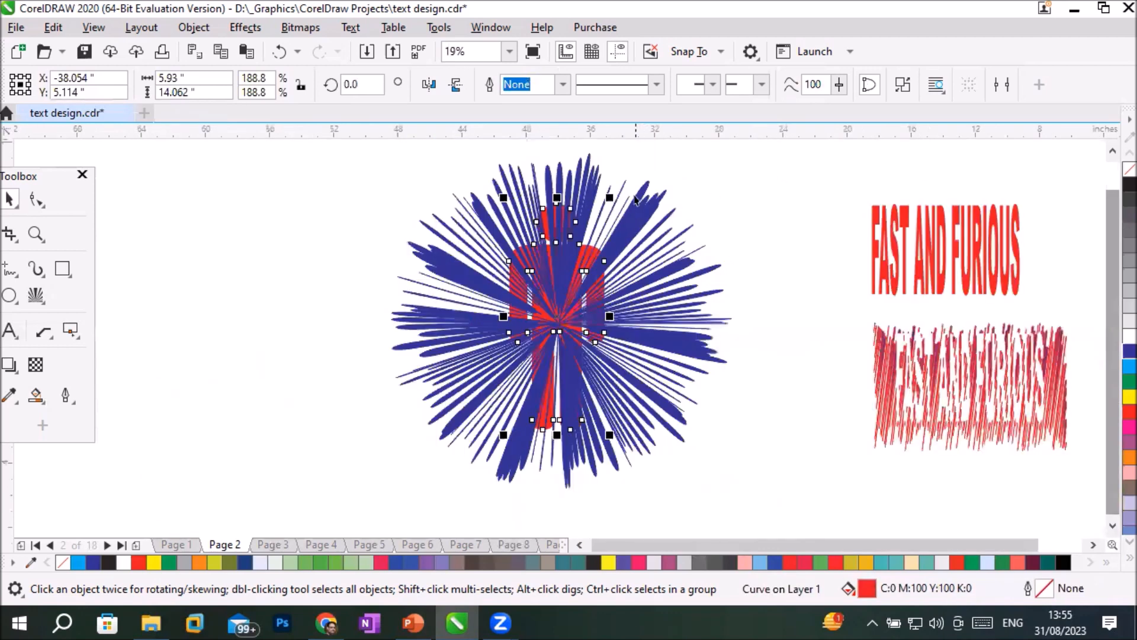
pyautogui.moveTo(610, 197); pyautogui.dragTo(658, 172)
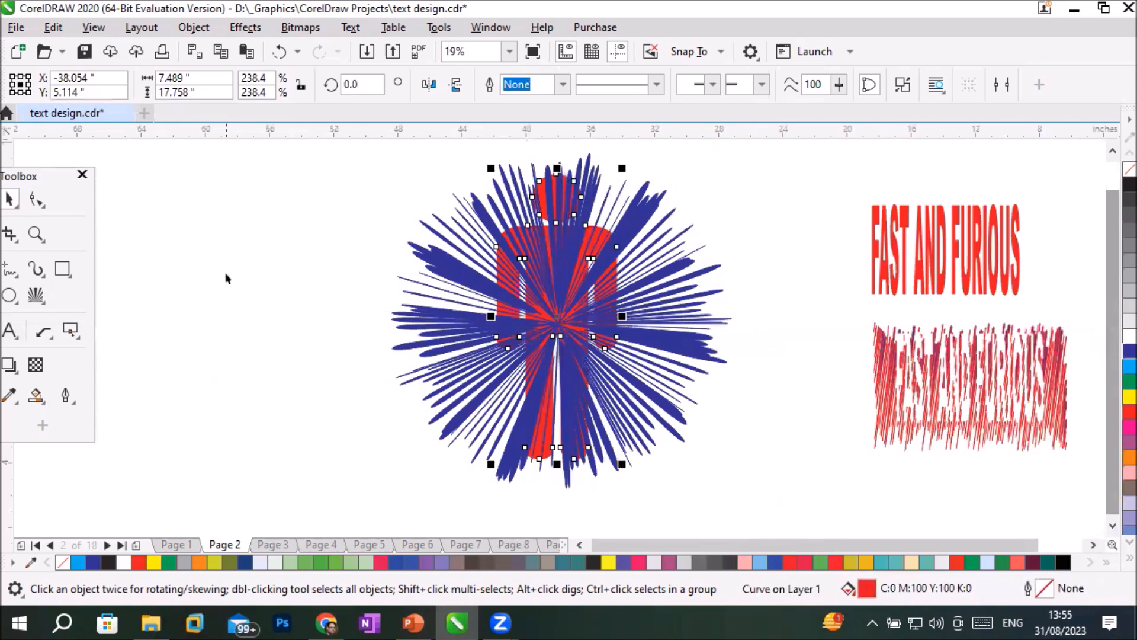
# Step: Make the red person figure the outer boundary of the radial effect
pyautogui.click(423, 315)
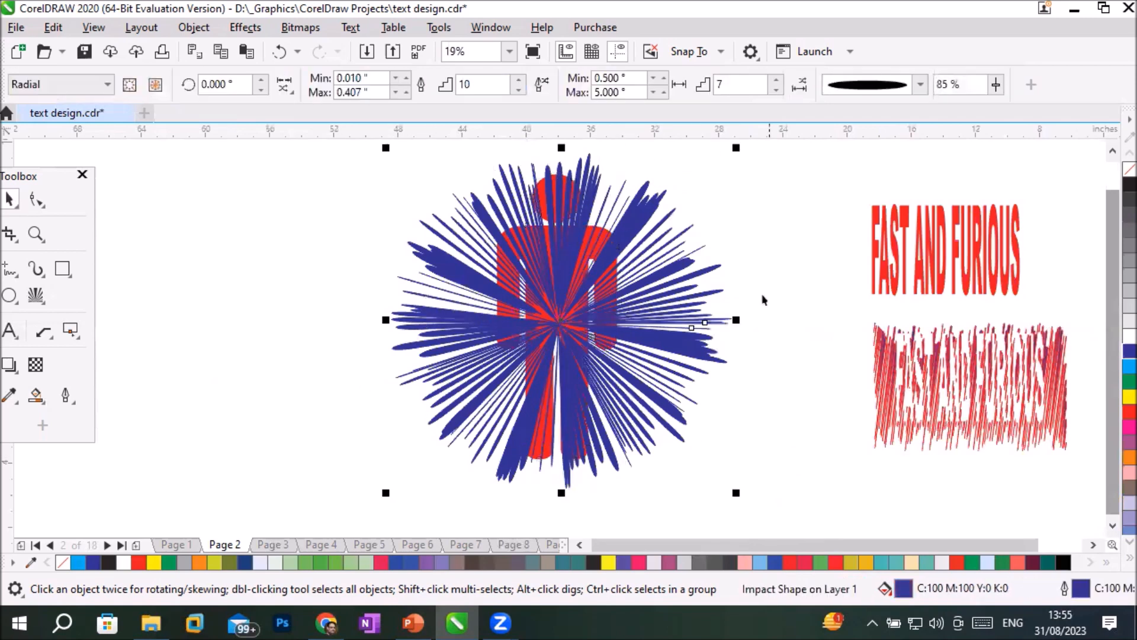
pyautogui.click(155, 84)
pyautogui.scroll(2, 565, 355)
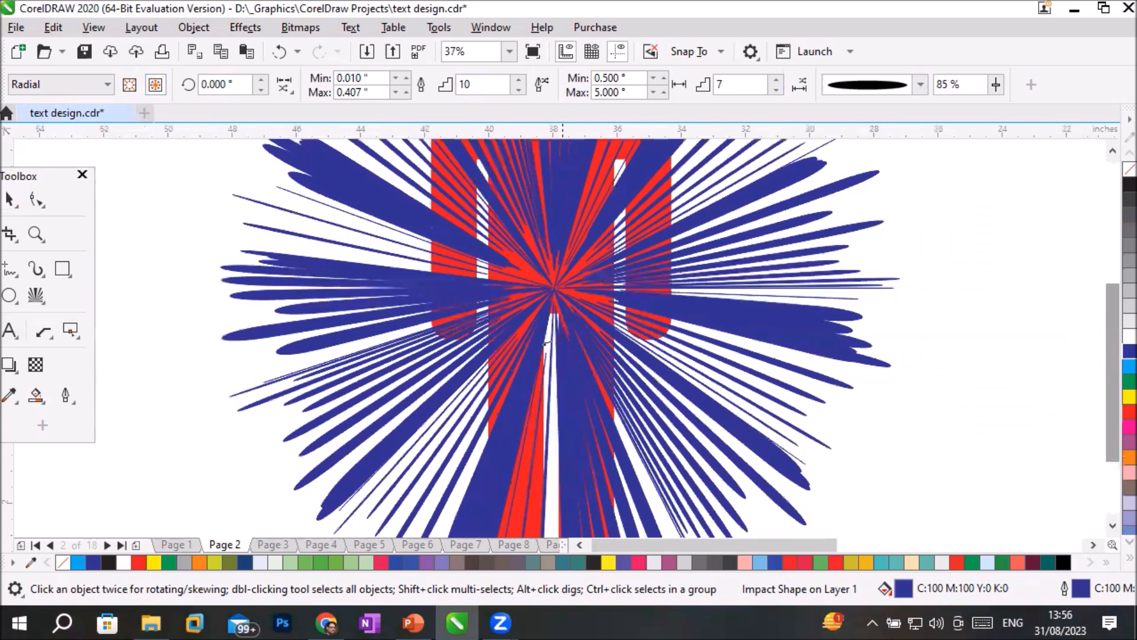
pyautogui.scroll(2, 556, 349)
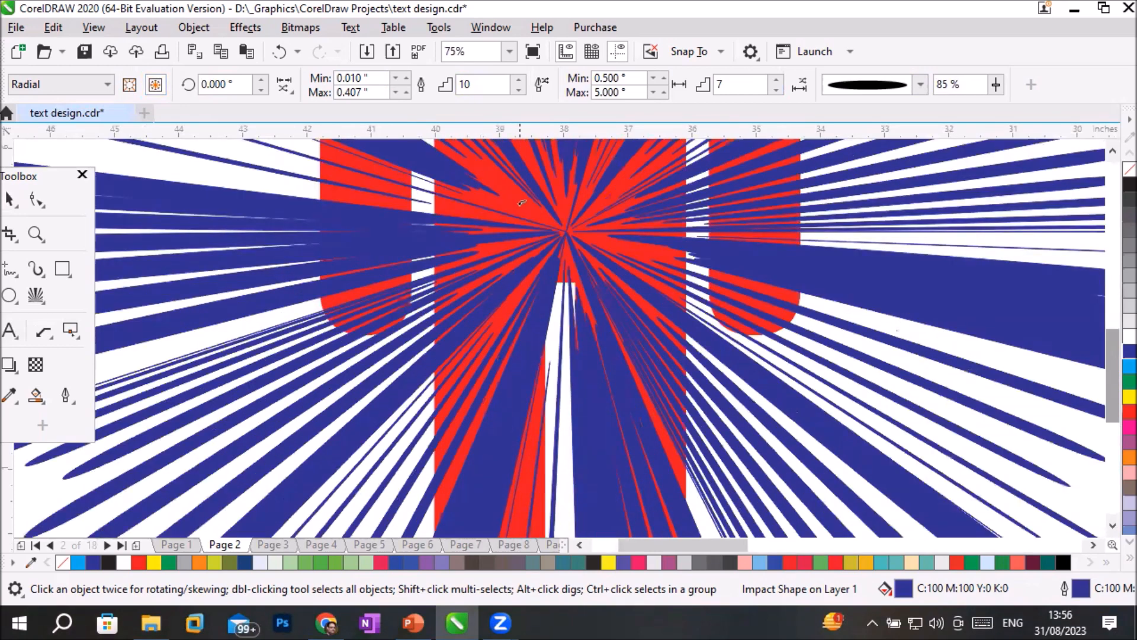
pyautogui.scroll(-4, 741, 267)
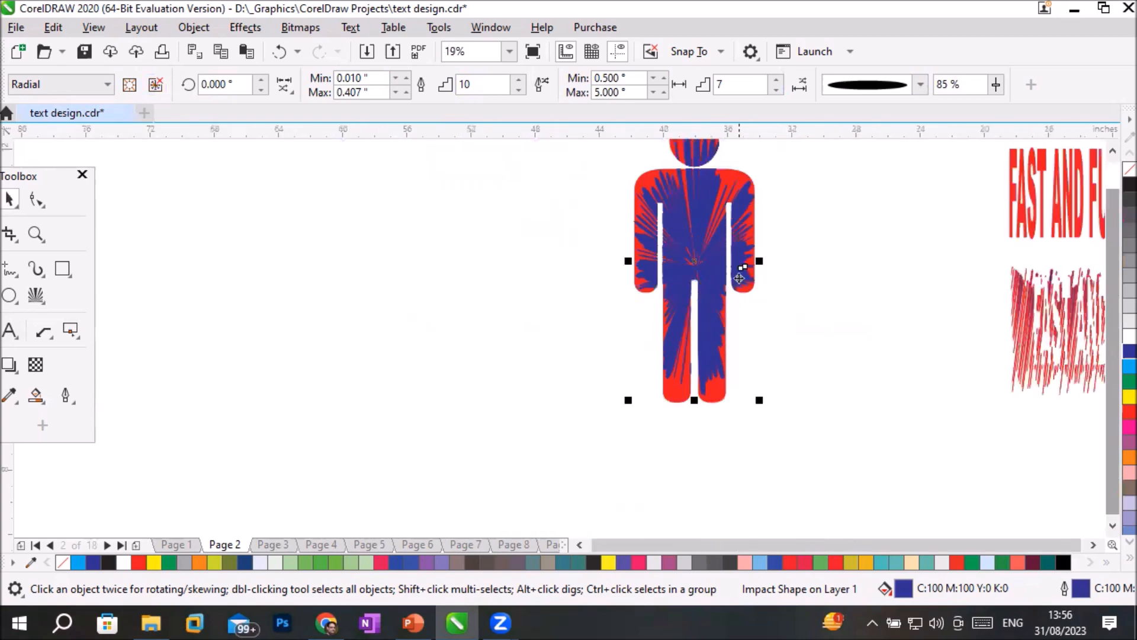
# Step: Examine how the radial lines fill the person figure, both close up and as a whole
pyautogui.click(1112, 151)
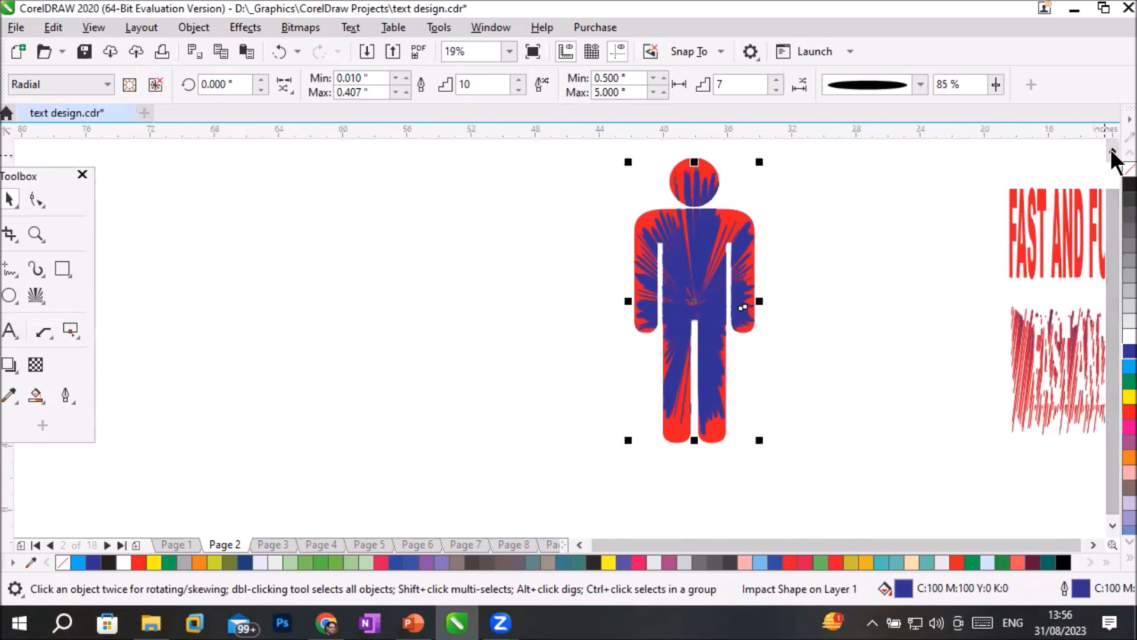
pyautogui.click(761, 257)
pyautogui.scroll(2, 733, 214)
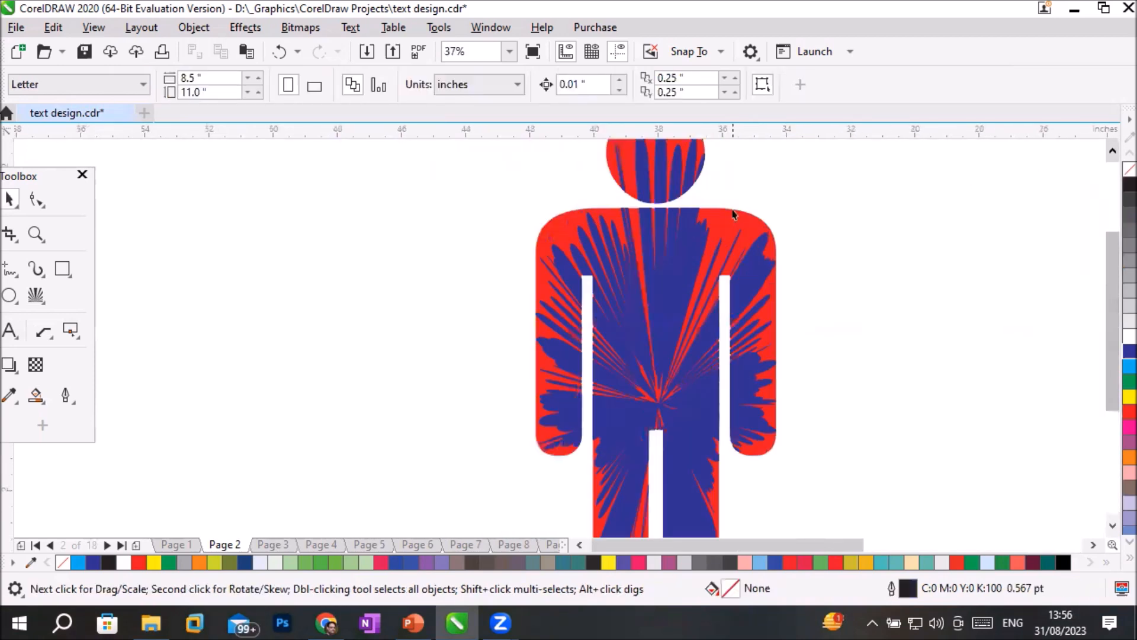
pyautogui.scroll(2, 733, 214)
pyautogui.scroll(-6, 733, 214)
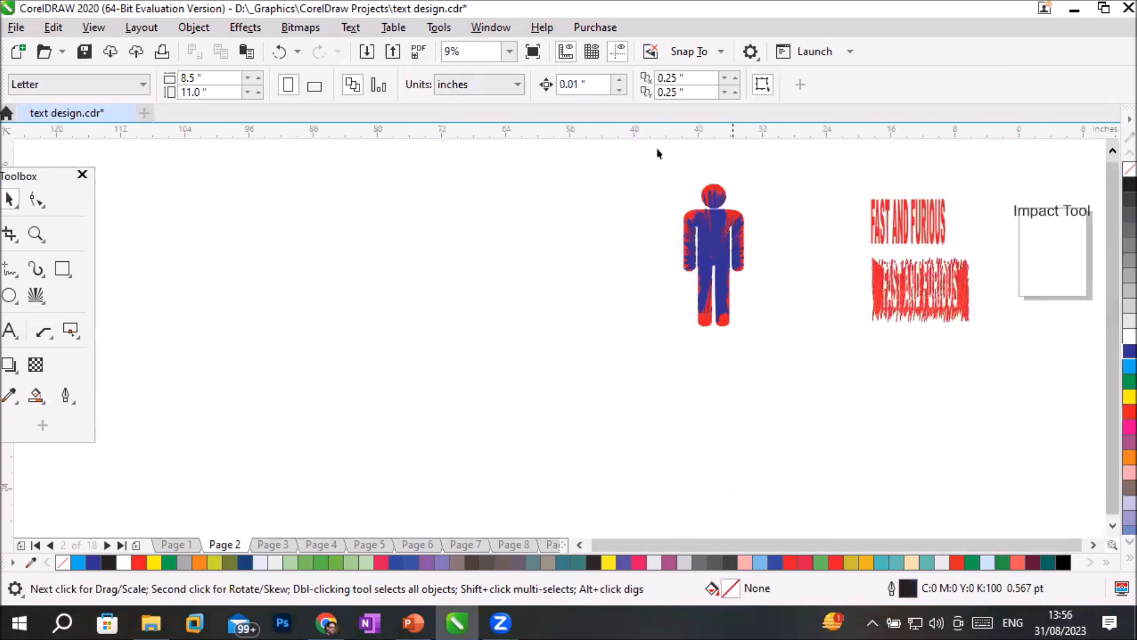
pyautogui.scroll(3, 710, 182)
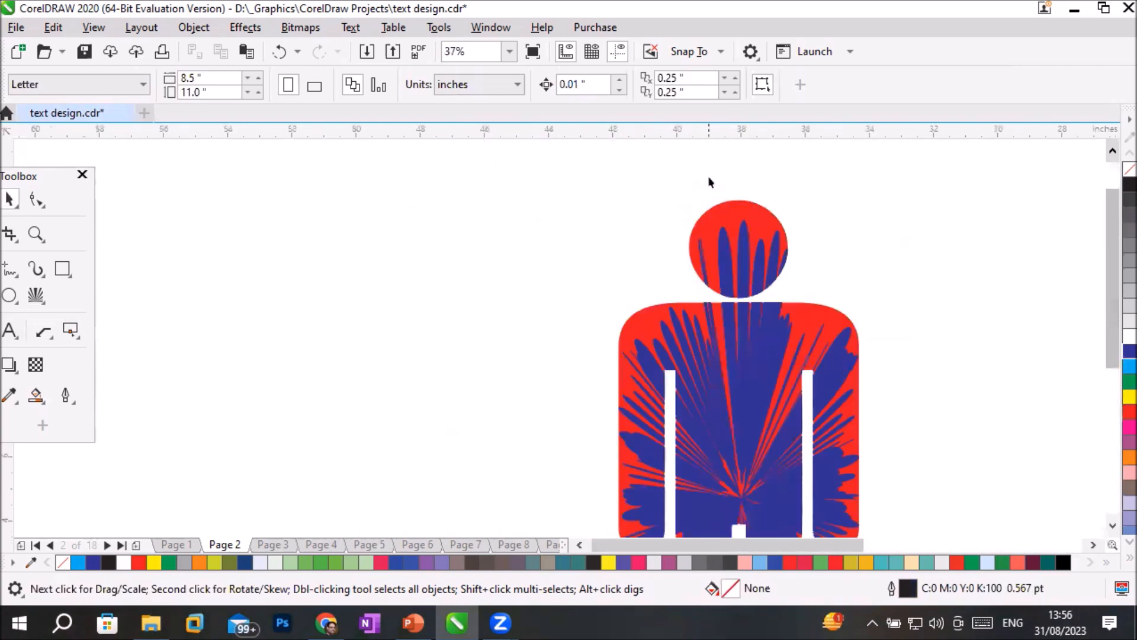
pyautogui.scroll(-3, 710, 183)
pyautogui.scroll(2, 715, 175)
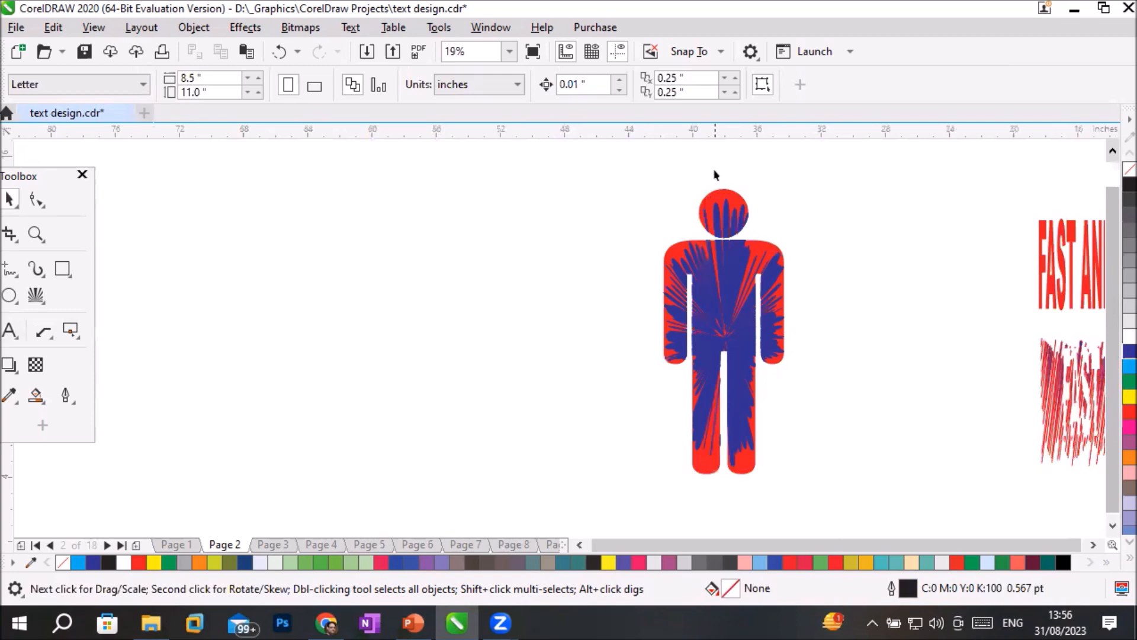
# Step: Undo the outer boundary and make the person figure the radial effect's inner boundary instead
pyautogui.hotkey('ctrl', 'z')
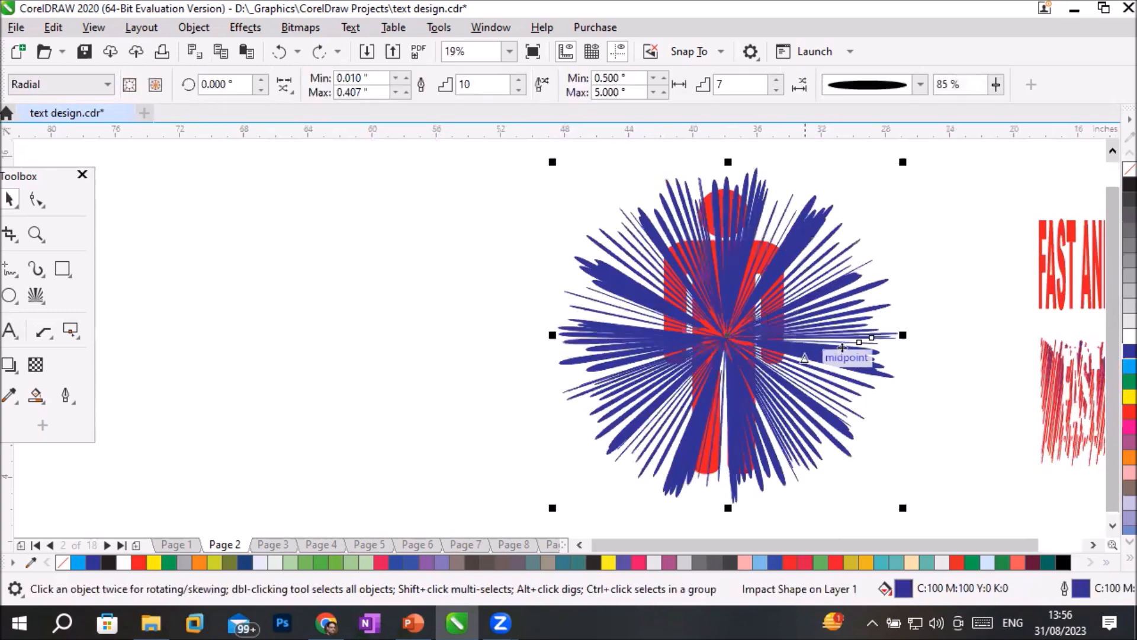
pyautogui.scroll(3, 841, 348)
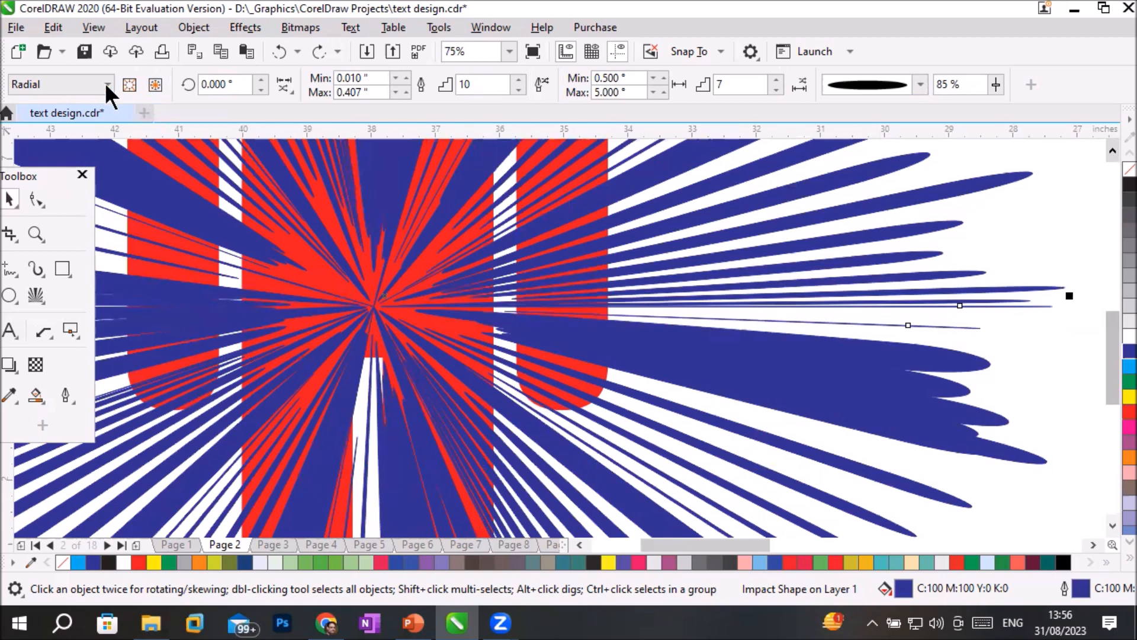
pyautogui.click(129, 84)
pyautogui.click(324, 268)
pyautogui.scroll(-8, 324, 270)
pyautogui.scroll(1, 324, 270)
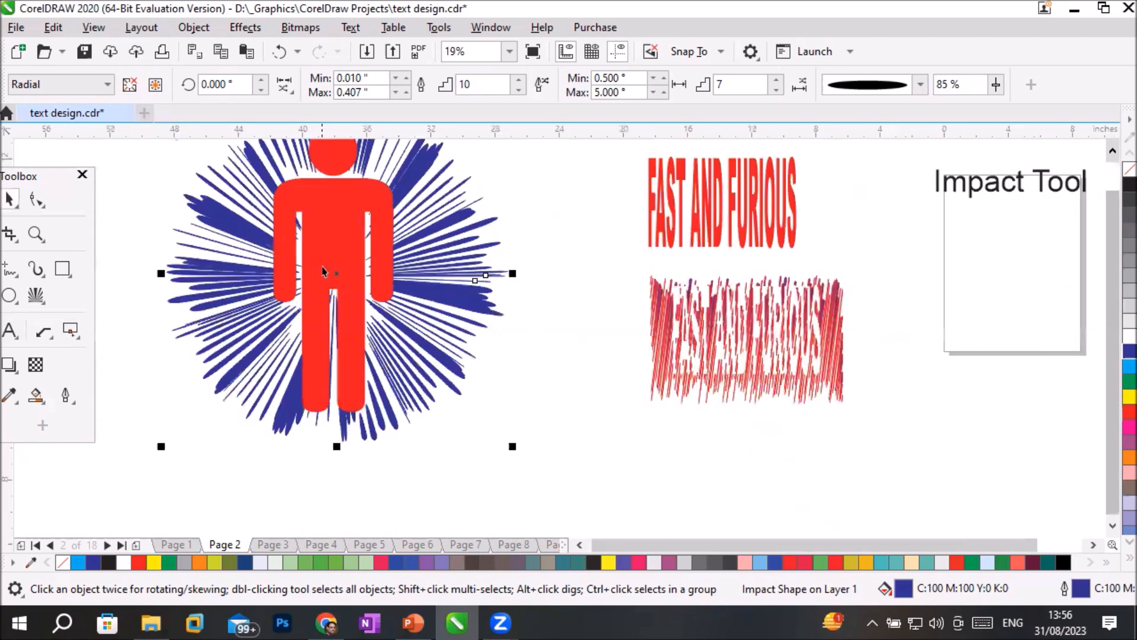
# Step: Move the red person figure out of the radial effect to X -23.457", Y 6.408", beside the lettering, and deselect it
pyautogui.scroll(-1, 269, 249)
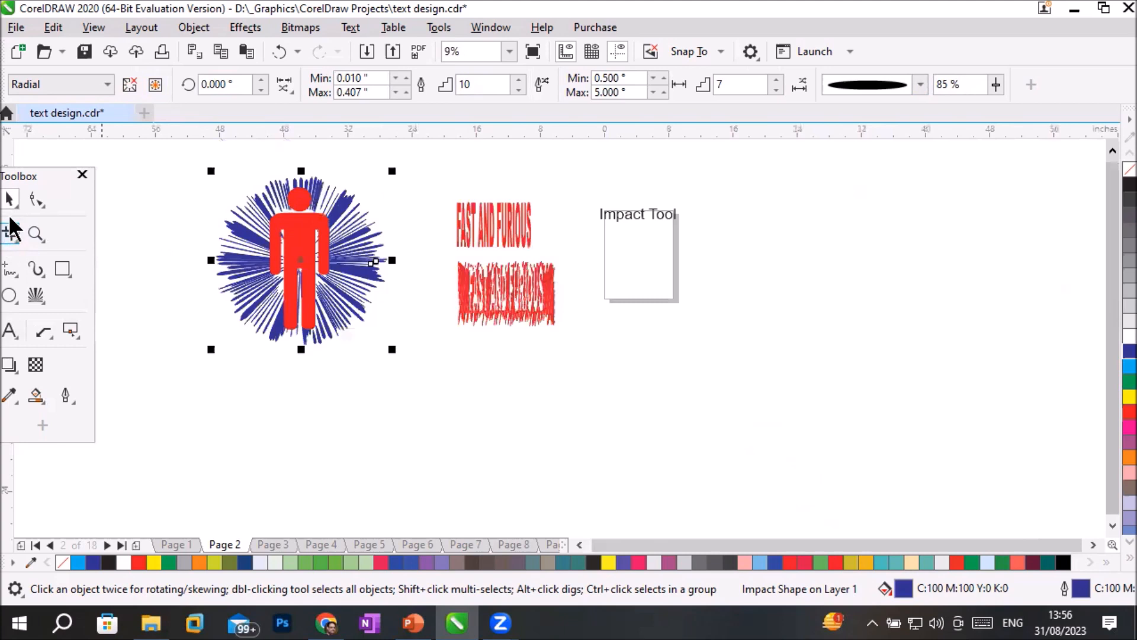
pyautogui.click(10, 199)
pyautogui.moveTo(292, 259); pyautogui.dragTo(410, 243)
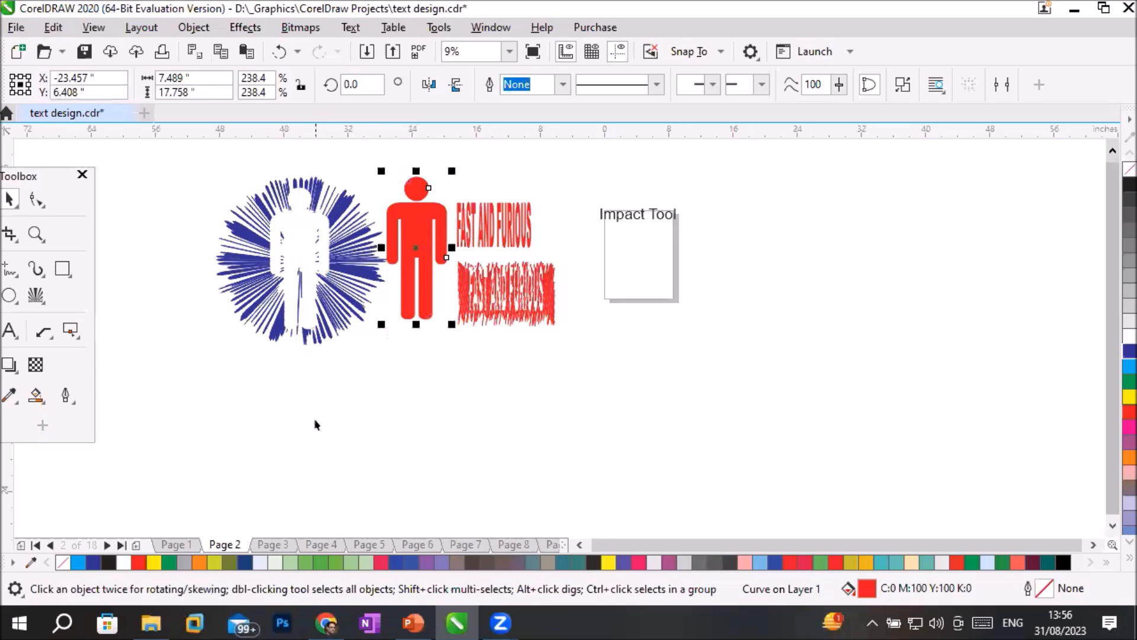
pyautogui.click(268, 403)
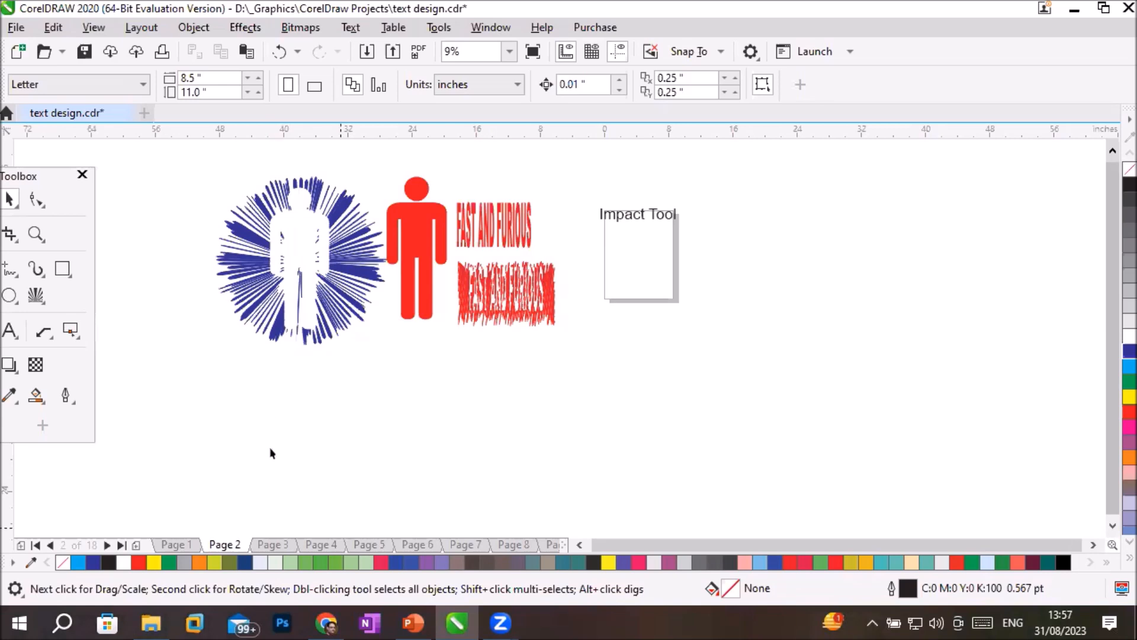
# Step: Activate the Graph Paper tool and insert a blank page before the Impact Tool page
pyautogui.click(34, 296)
pyautogui.click(75, 430)
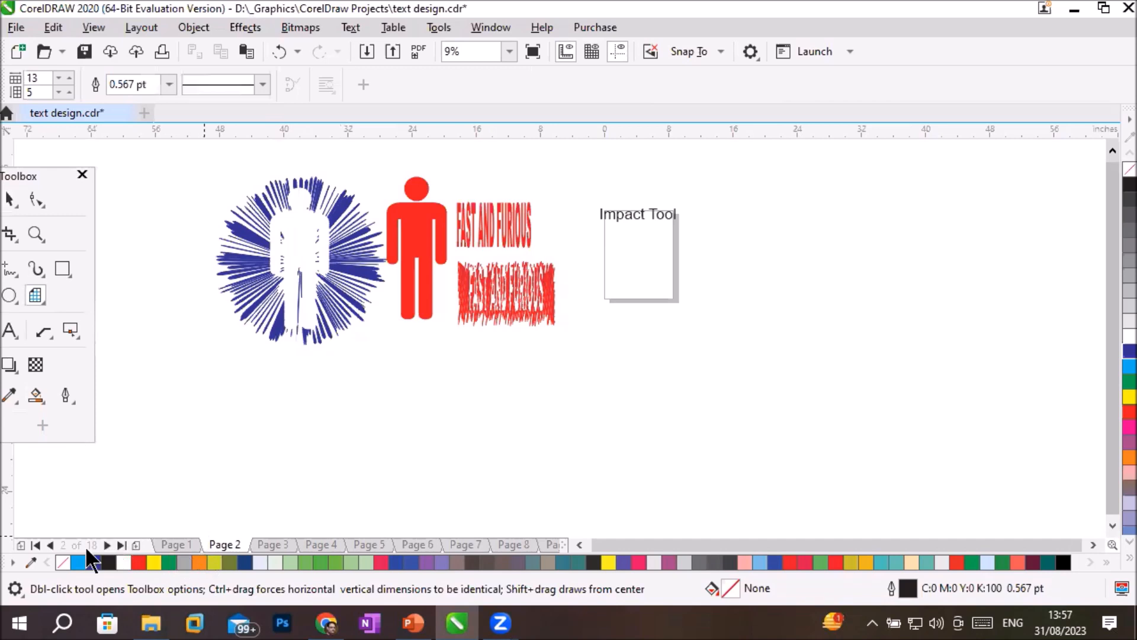
pyautogui.click(21, 545)
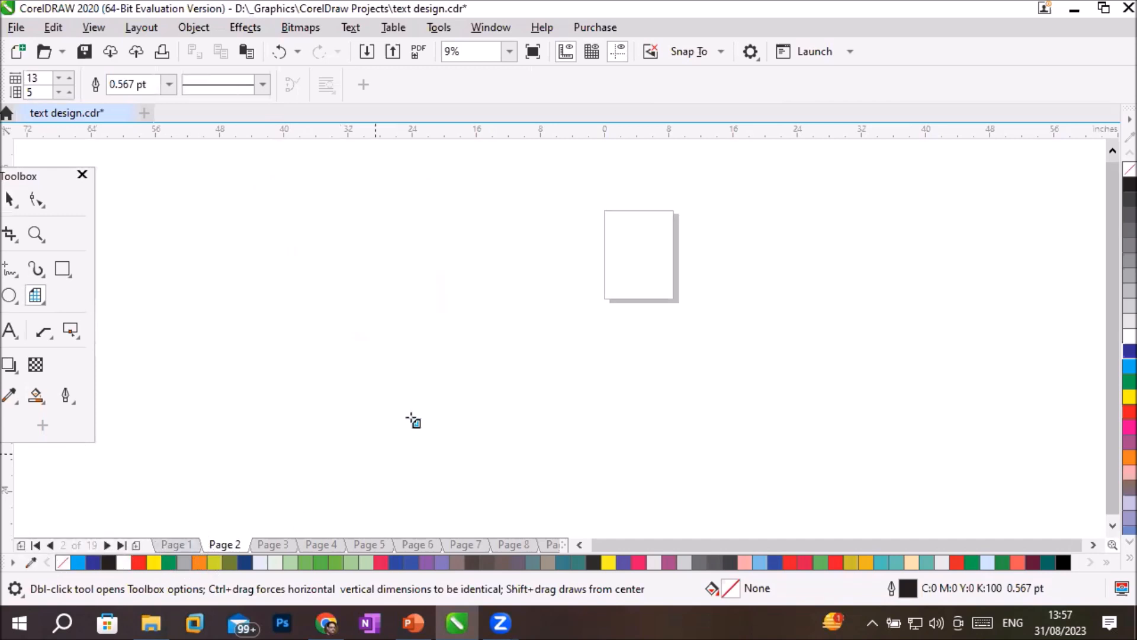
# Step: Add the artistic text "Graph Paper" in 24 pt Arial near the upper edge of the blank page
pyautogui.scroll(2, 693, 237)
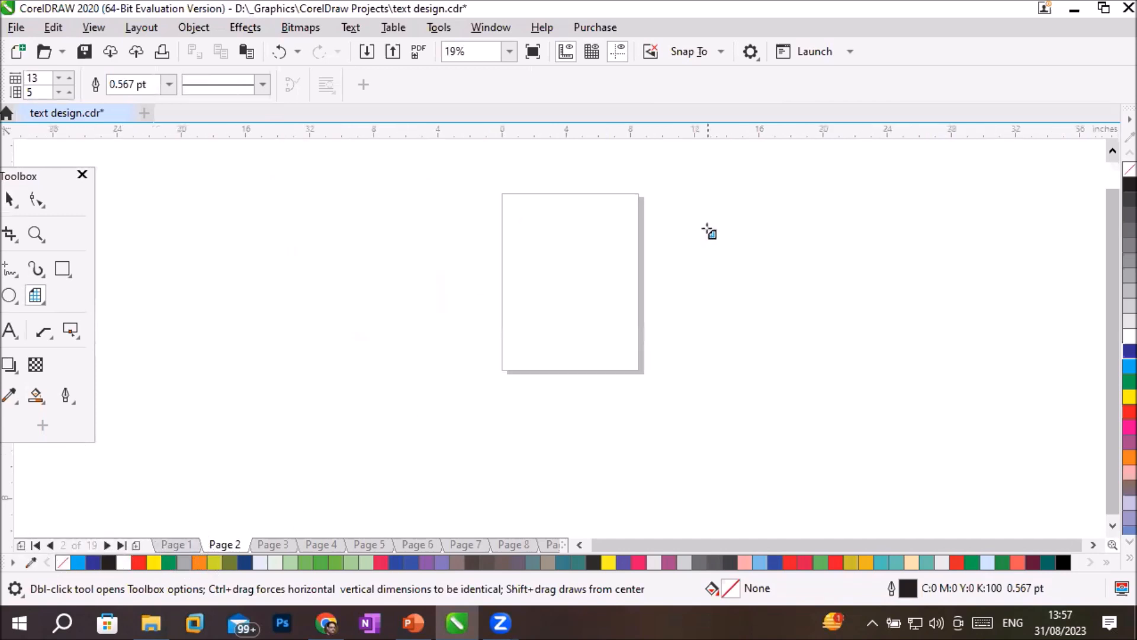
pyautogui.click(34, 234)
pyautogui.click(274, 84)
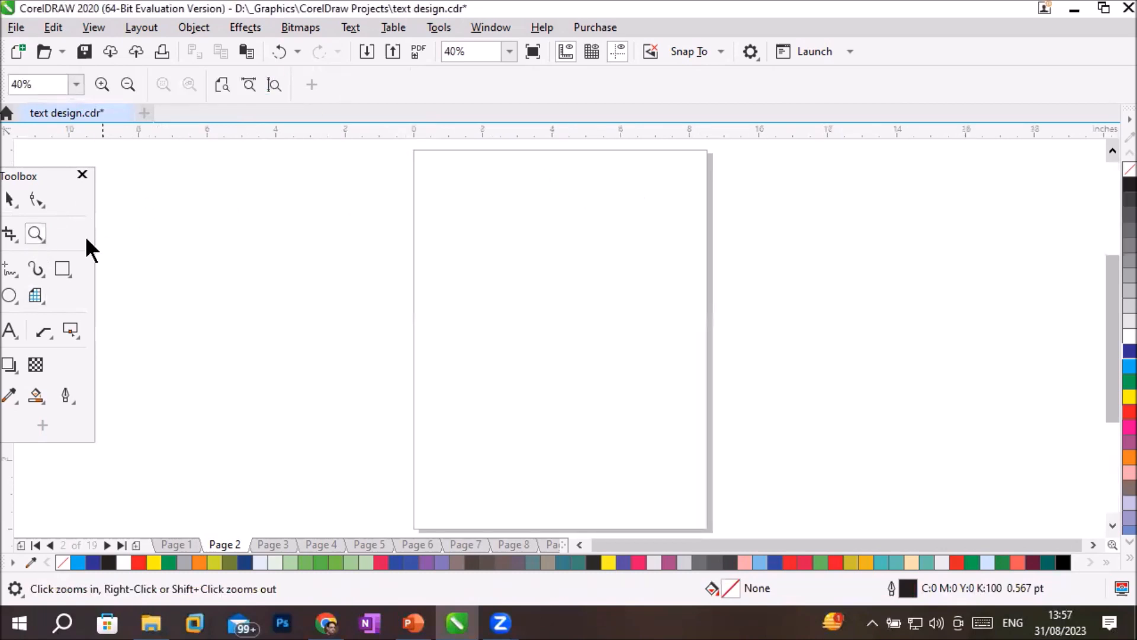
pyautogui.click(9, 329)
pyautogui.click(455, 177)
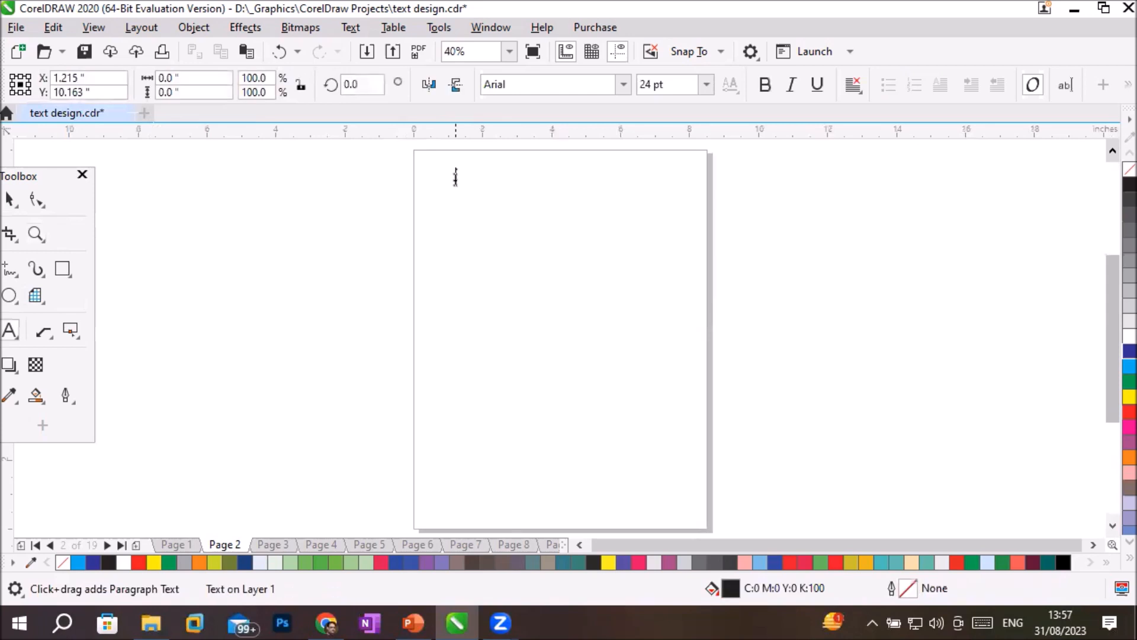
pyautogui.write('Graph ')
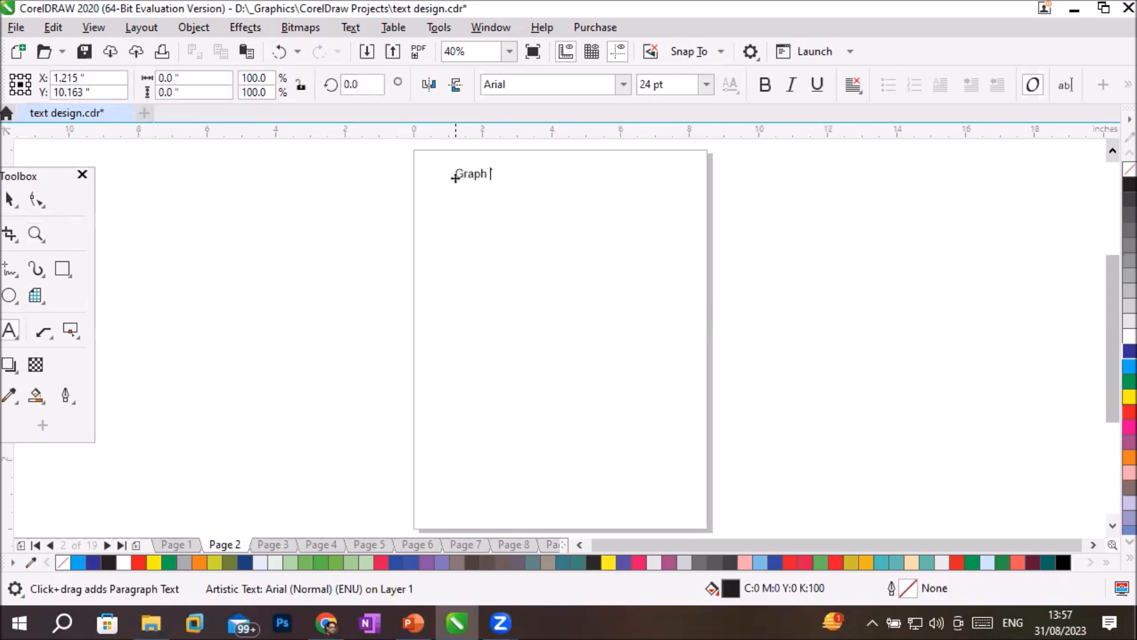
pyautogui.write('Paper')
# Step: Enlarge the "Graph Paper" title to about 148 pt and move it to about X 4.559", Y 9.889" as a page heading
pyautogui.hotkey('ctrl', 'space')
pyautogui.moveTo(526, 188); pyautogui.dragTo(696, 229)
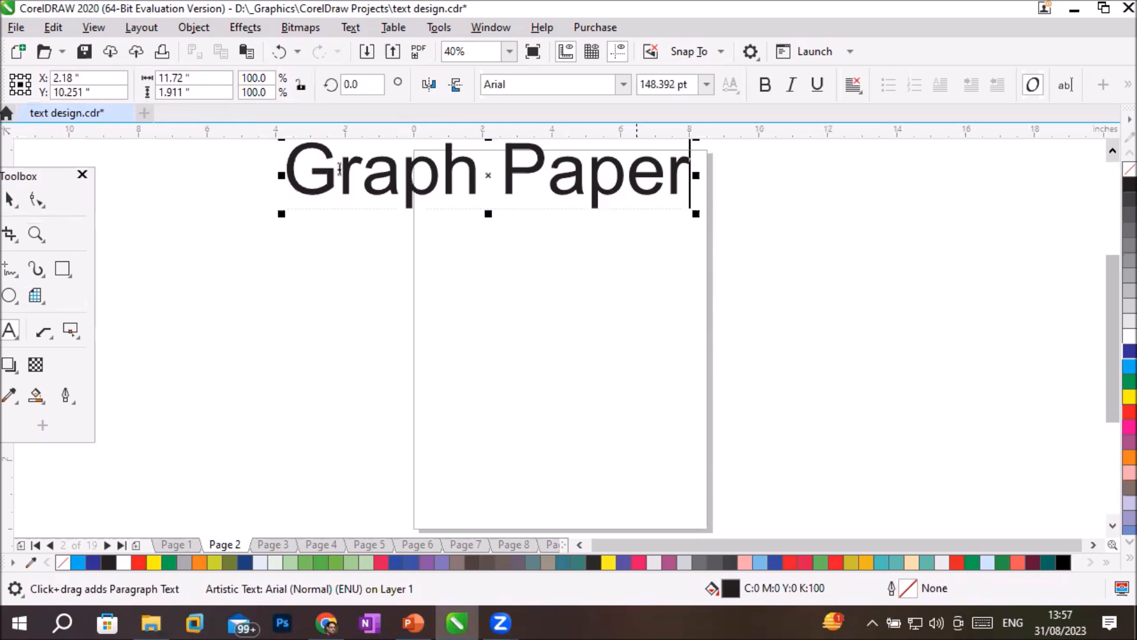
pyautogui.click(10, 199)
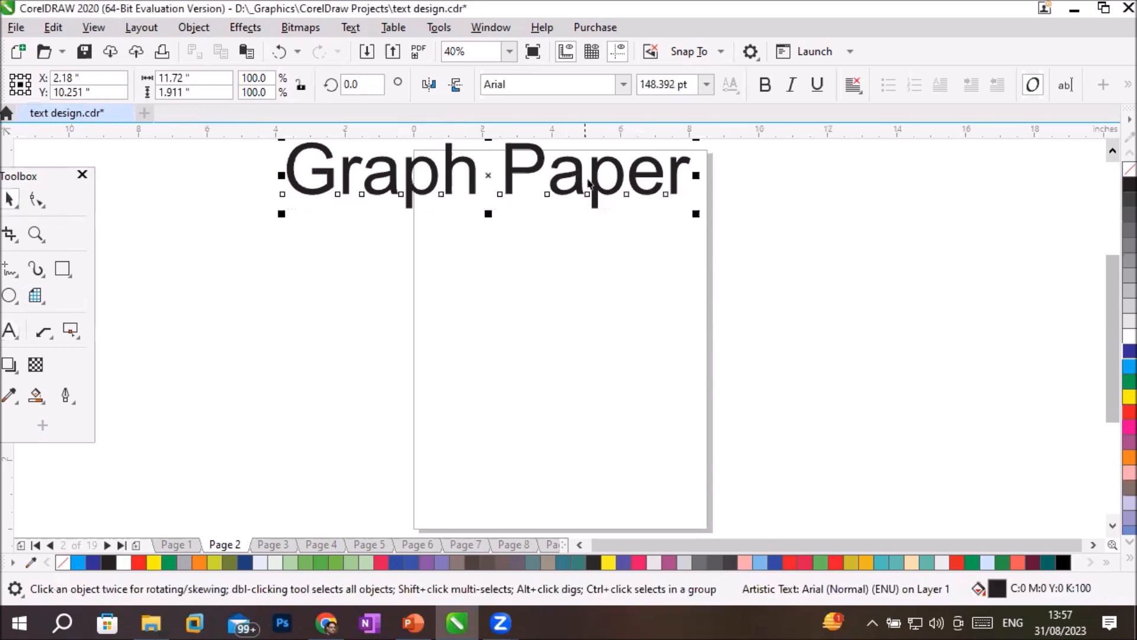
pyautogui.moveTo(659, 203); pyautogui.dragTo(741, 215)
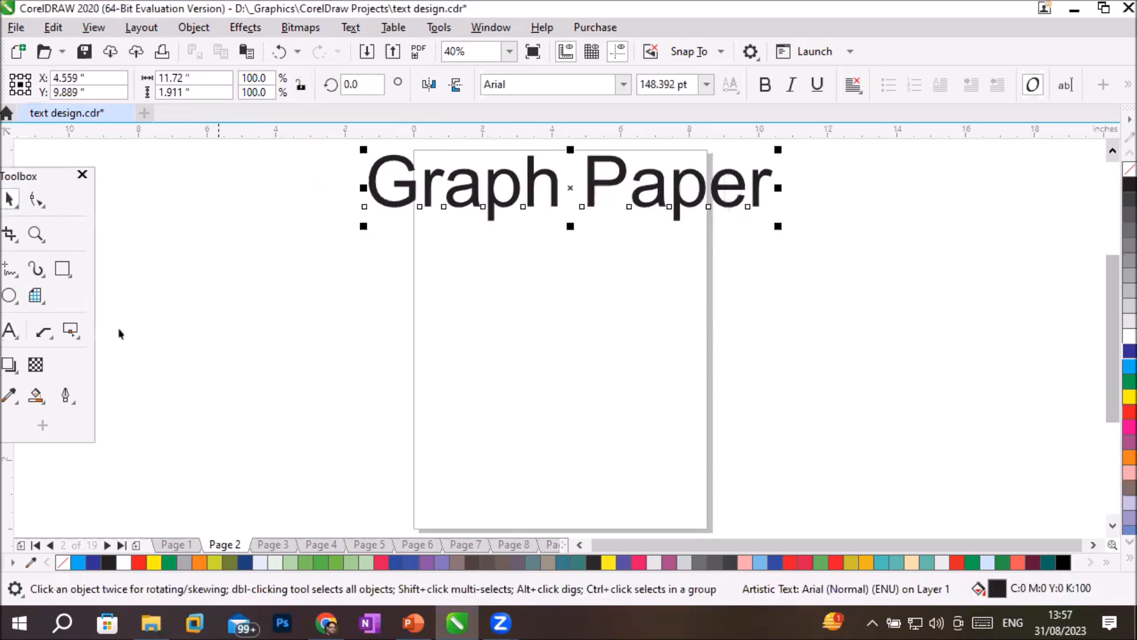
# Step: Draw a graph paper grid of 5 columns and 6 rows below the title, about 8.3" wide and 8" high
pyautogui.click(34, 295)
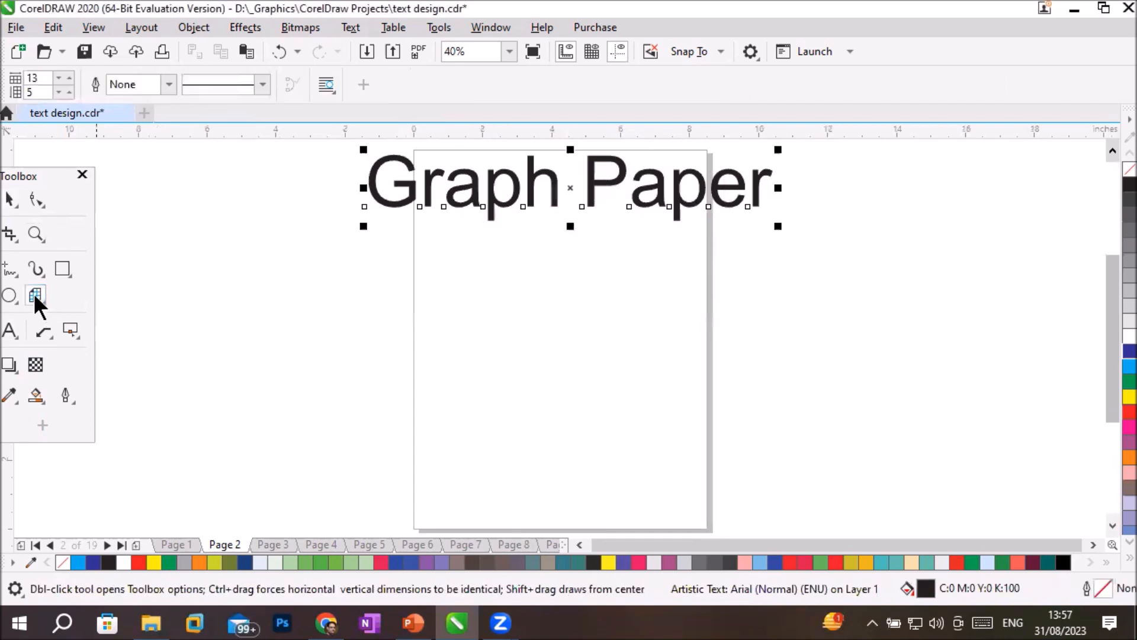
pyautogui.moveTo(46, 77); pyautogui.dragTo(11, 81)
pyautogui.write('6')
pyautogui.doubleClick(40, 93)
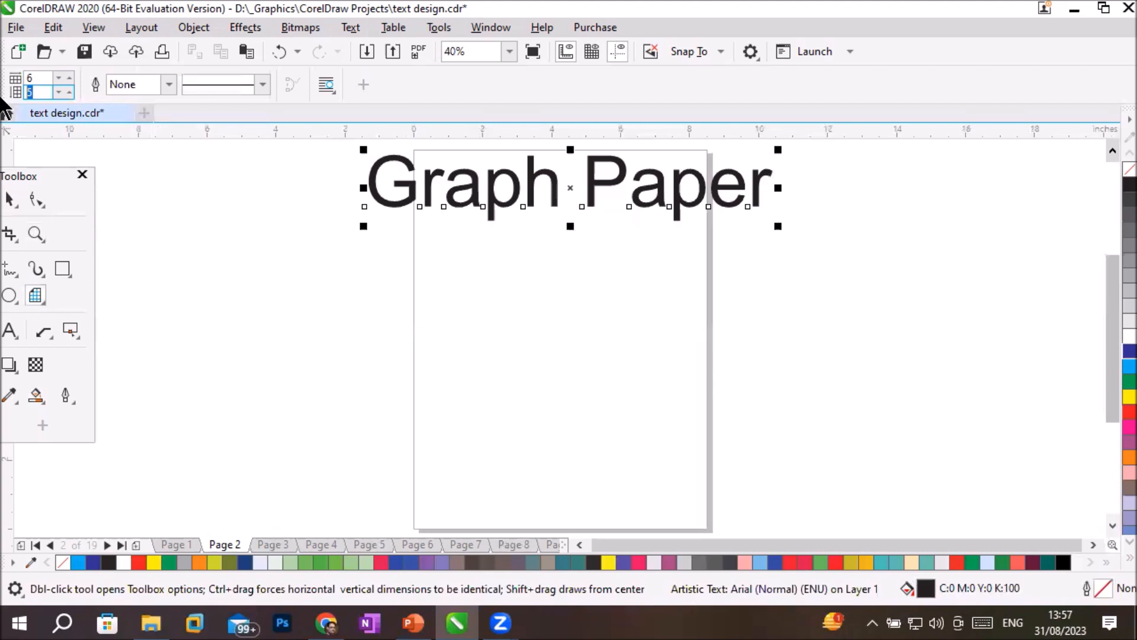
pyautogui.moveTo(42, 75); pyautogui.dragTo(11, 81)
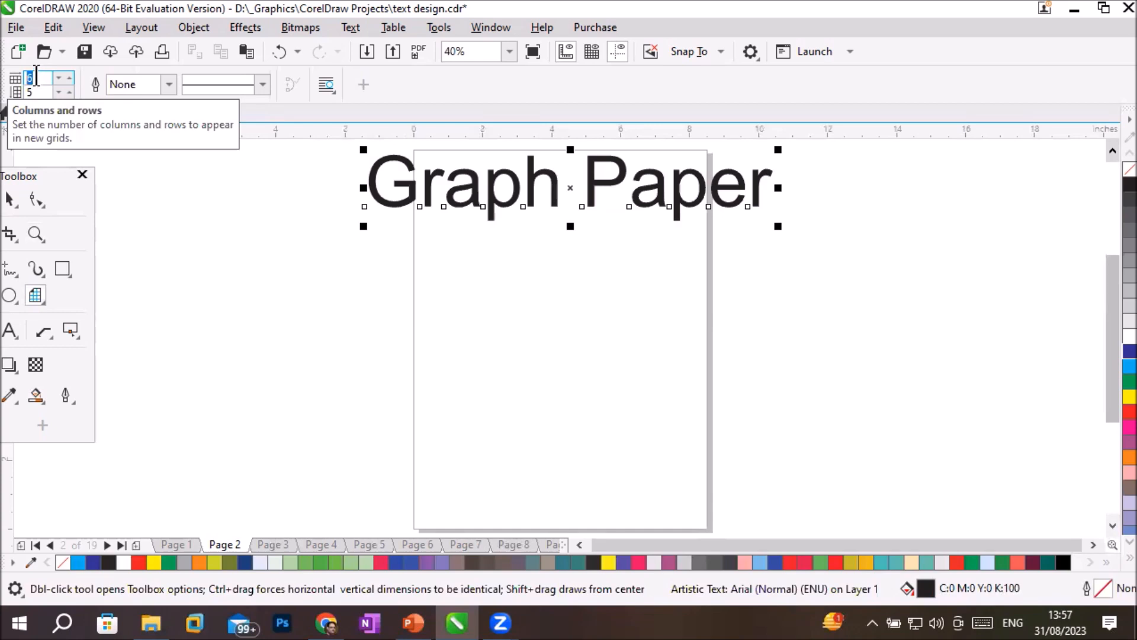
pyautogui.write('5')
pyautogui.press('Tab')
pyautogui.write('6')
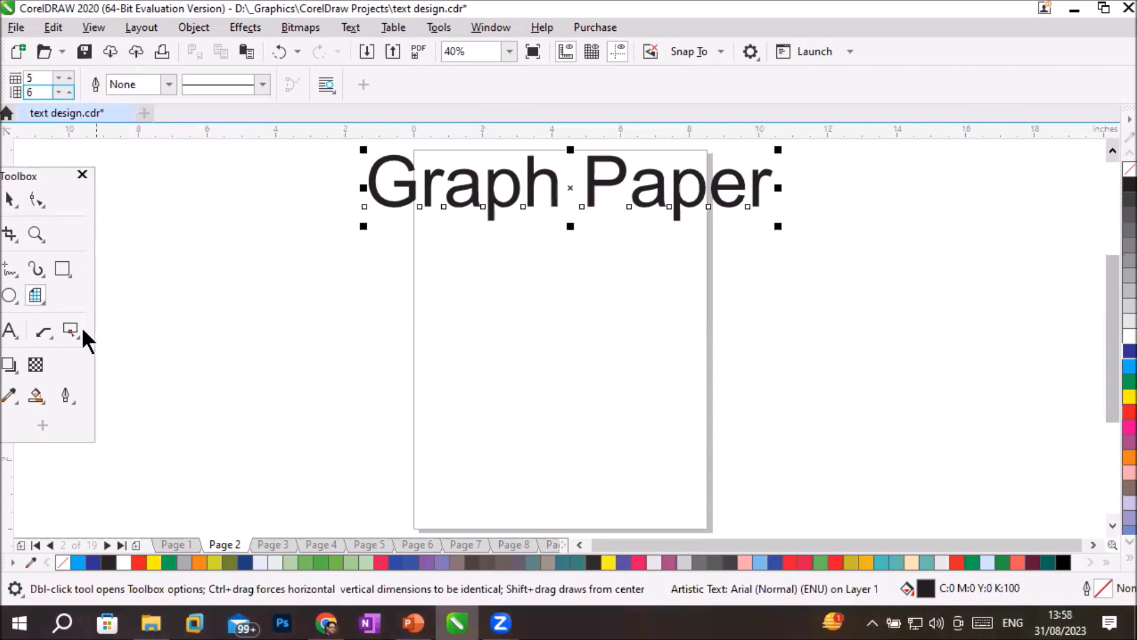
pyautogui.moveTo(420, 246); pyautogui.dragTo(706, 525)
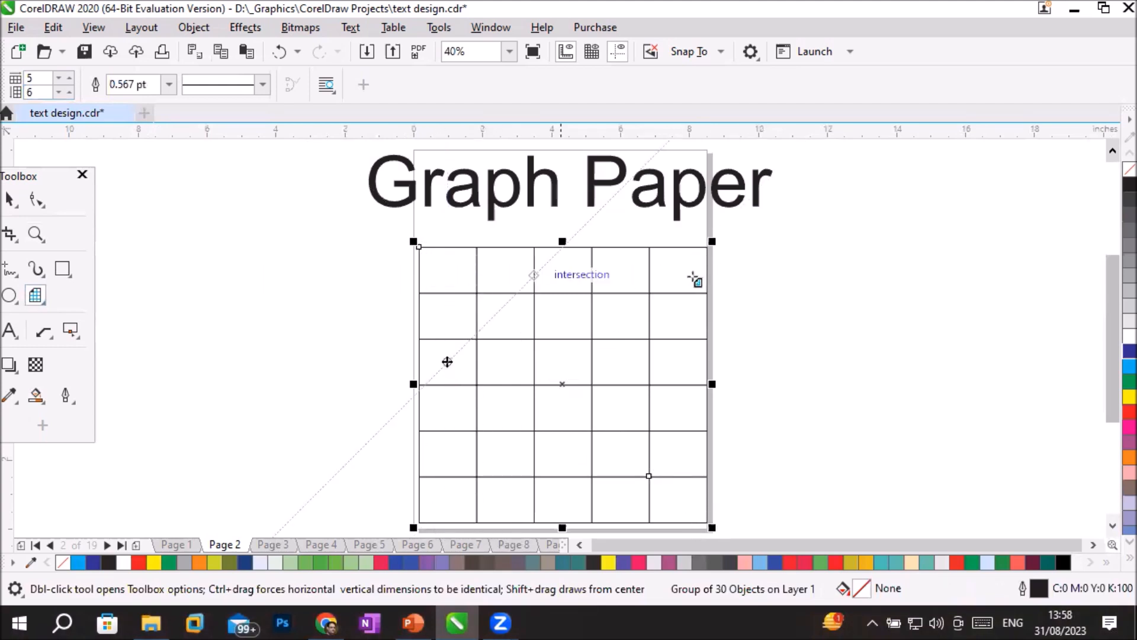
pyautogui.click(69, 271)
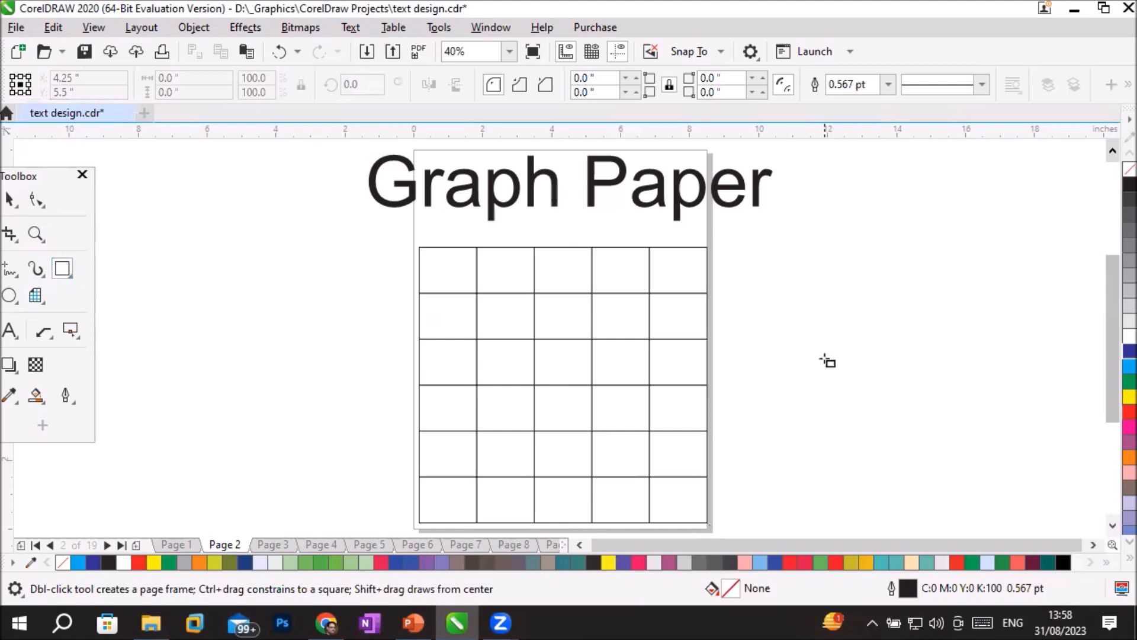
pyautogui.click(30, 394)
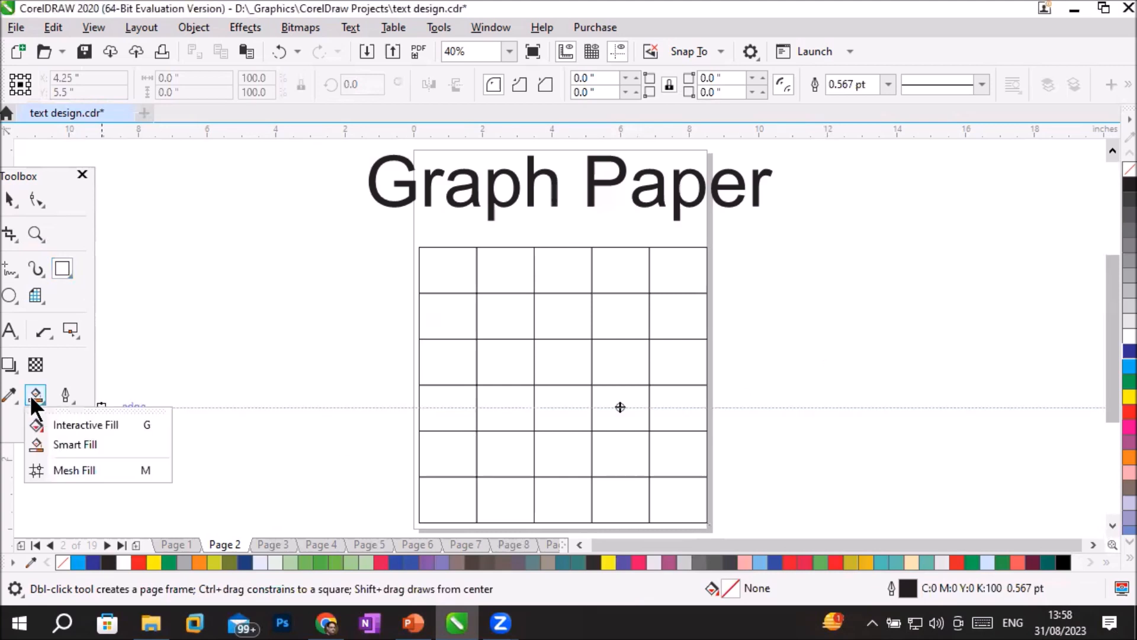
pyautogui.click(71, 446)
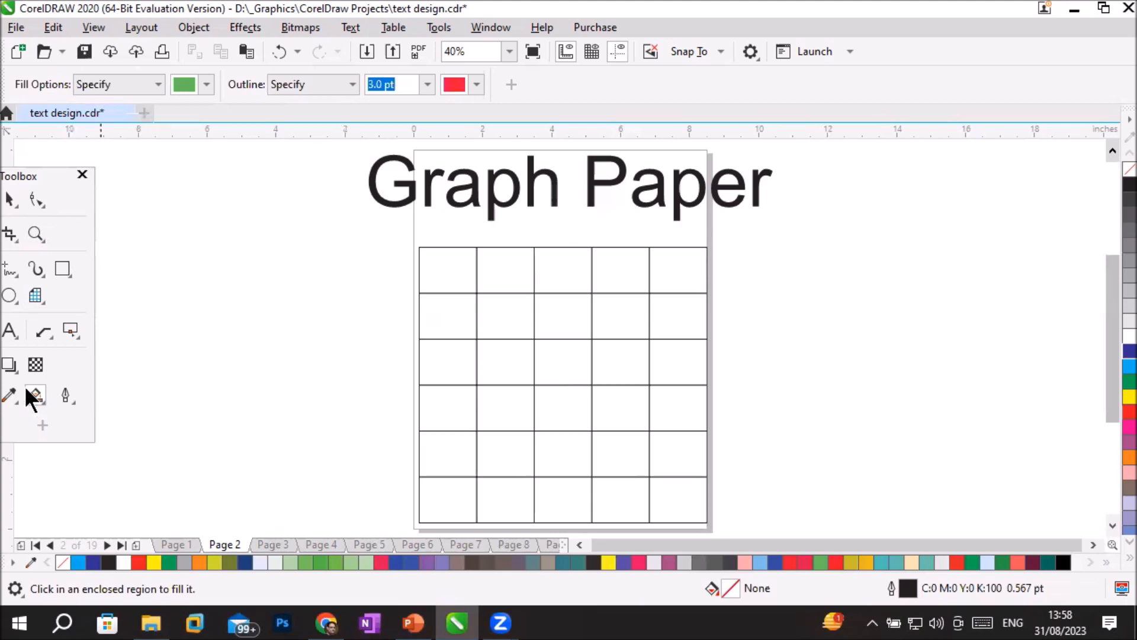
pyautogui.click(31, 292)
# Step: Select the graph paper grid and set its outline width to 10 pt
pyautogui.click(14, 198)
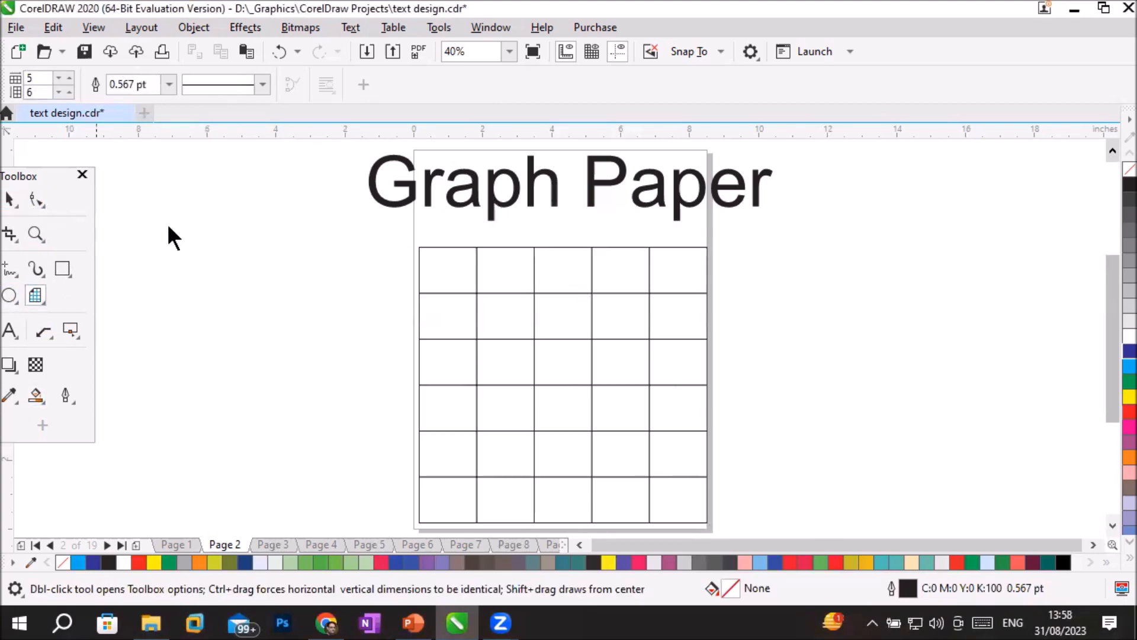
pyautogui.click(606, 292)
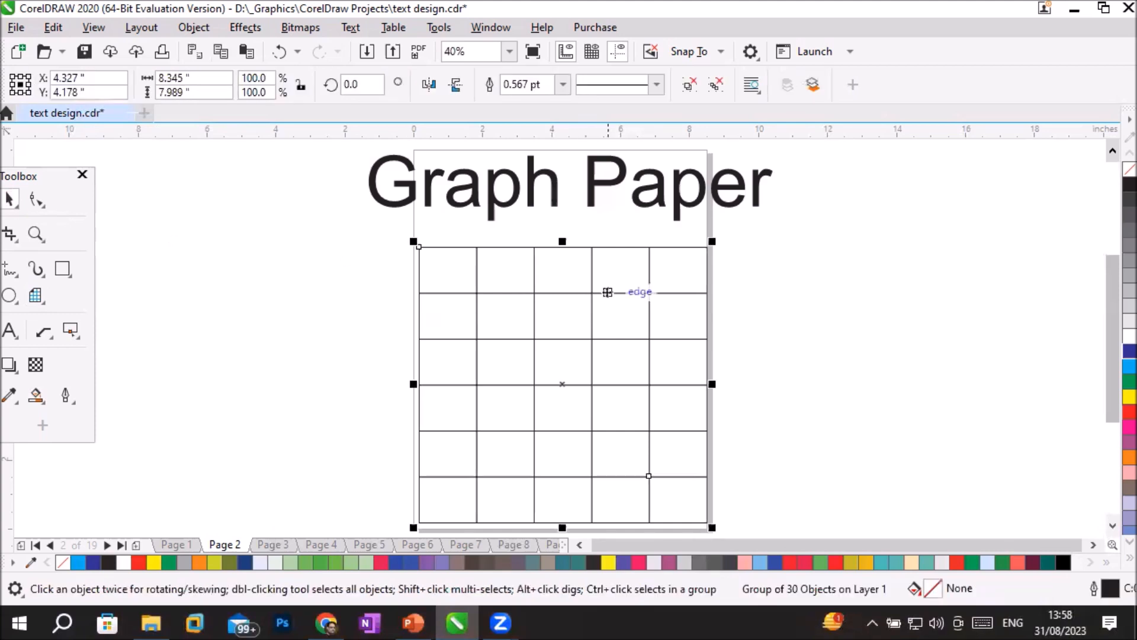
pyautogui.click(562, 83)
pyautogui.click(538, 238)
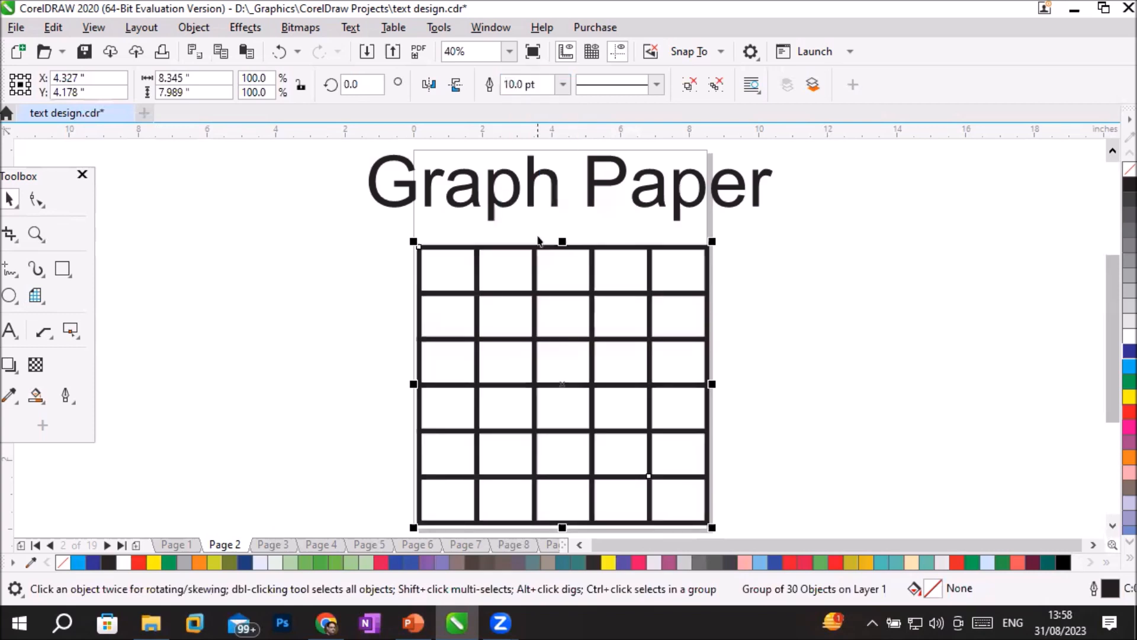
# Step: Try a dashed line style on the grid's outline and return it to the solid line
pyautogui.click(656, 84)
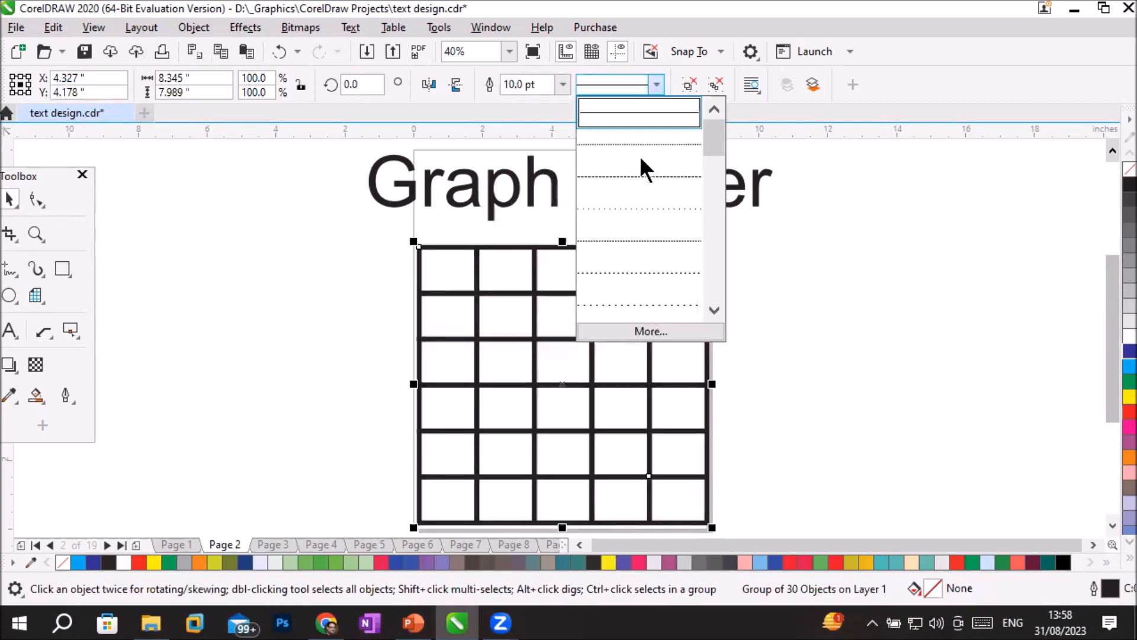
pyautogui.click(642, 174)
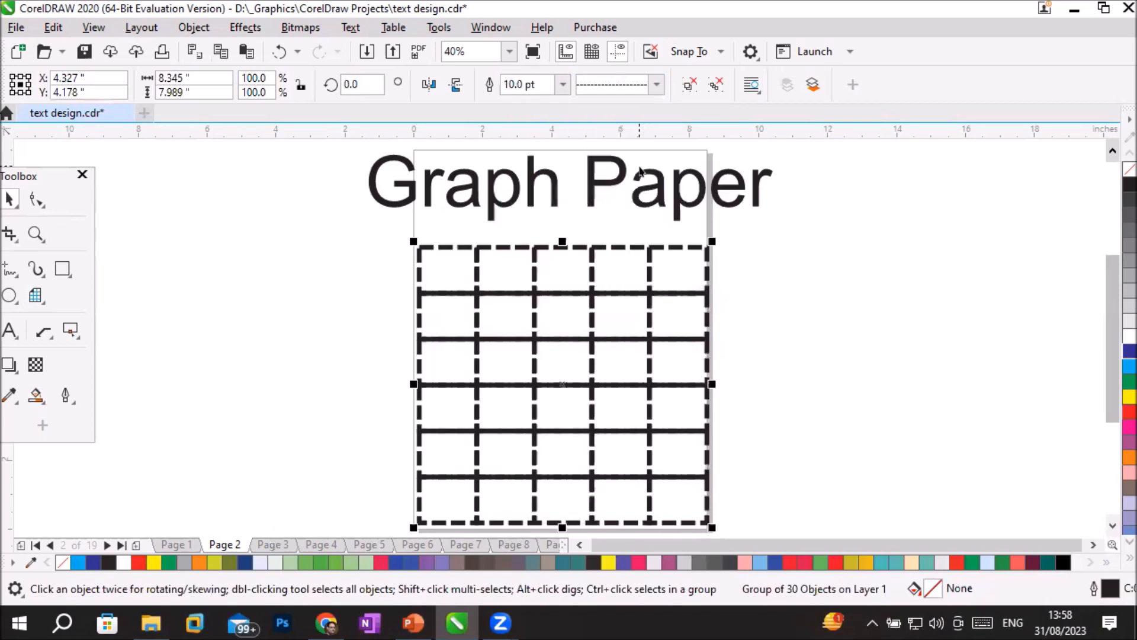
pyautogui.click(657, 84)
pyautogui.click(658, 106)
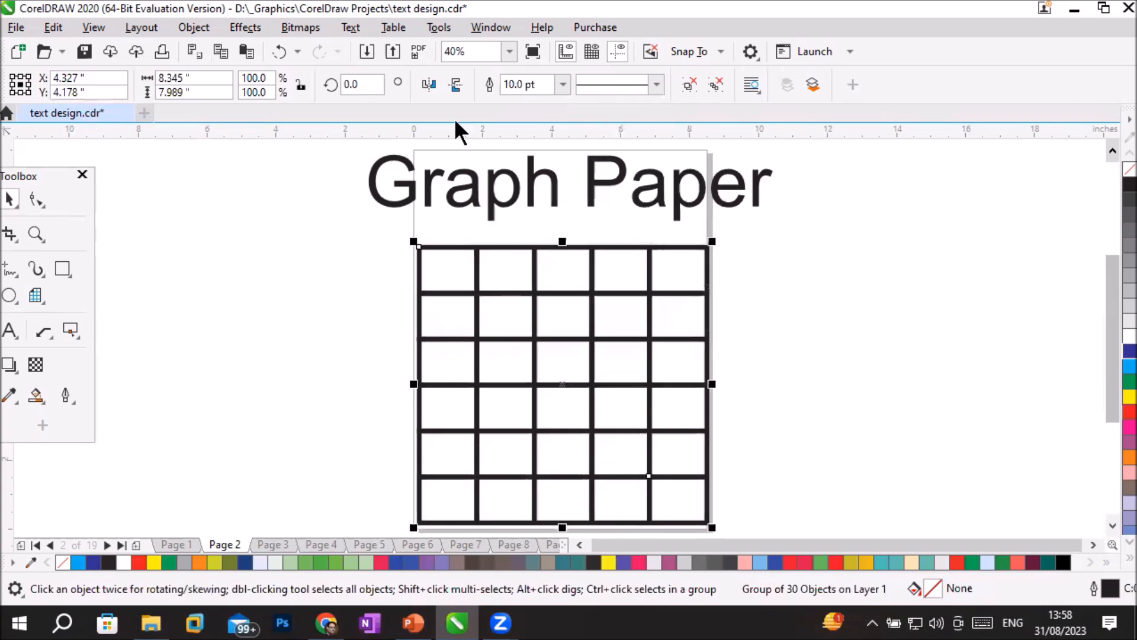
# Step: Smart Fill the grid's four corner cells with green (C64 M0 Y86 K0) and a 3 pt red outline
pyautogui.click(368, 89)
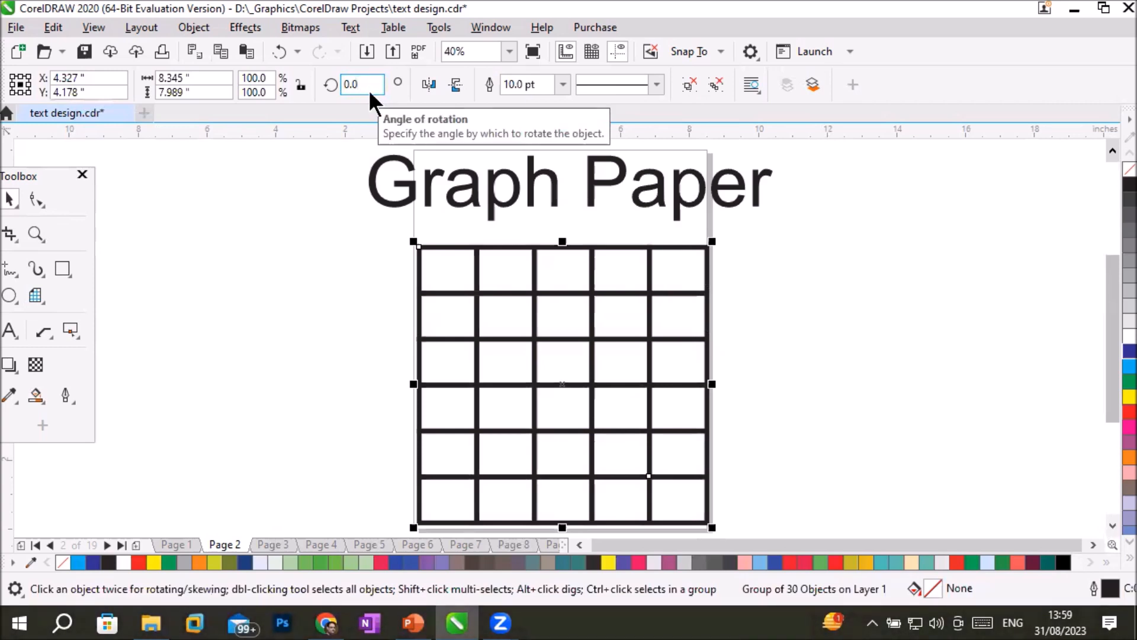
pyautogui.click(34, 291)
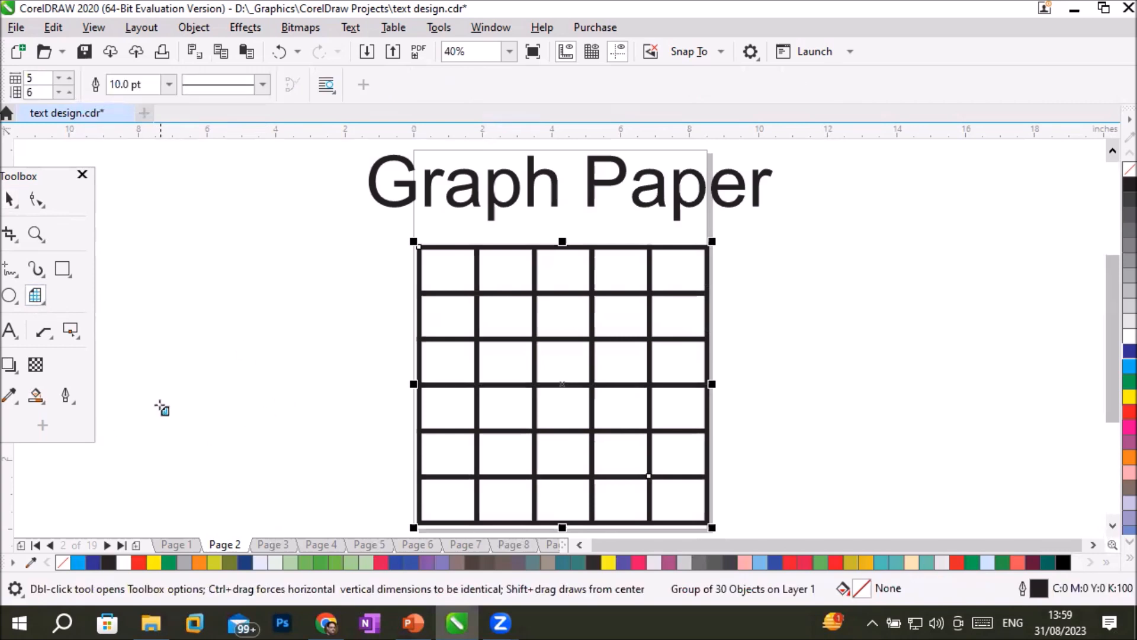
pyautogui.click(34, 396)
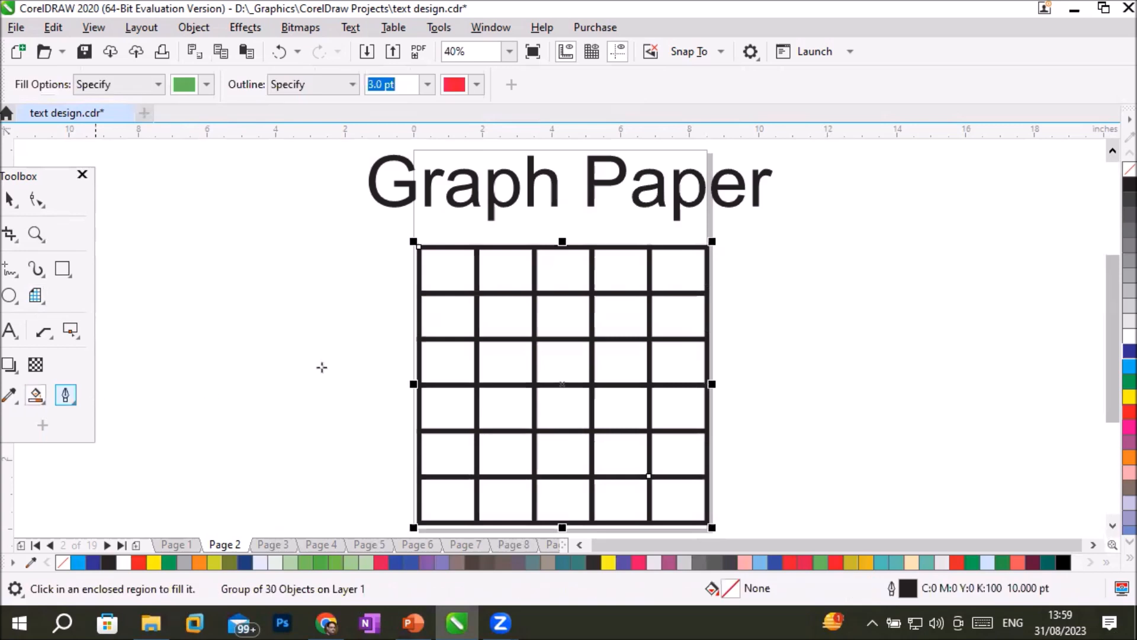
pyautogui.click(447, 274)
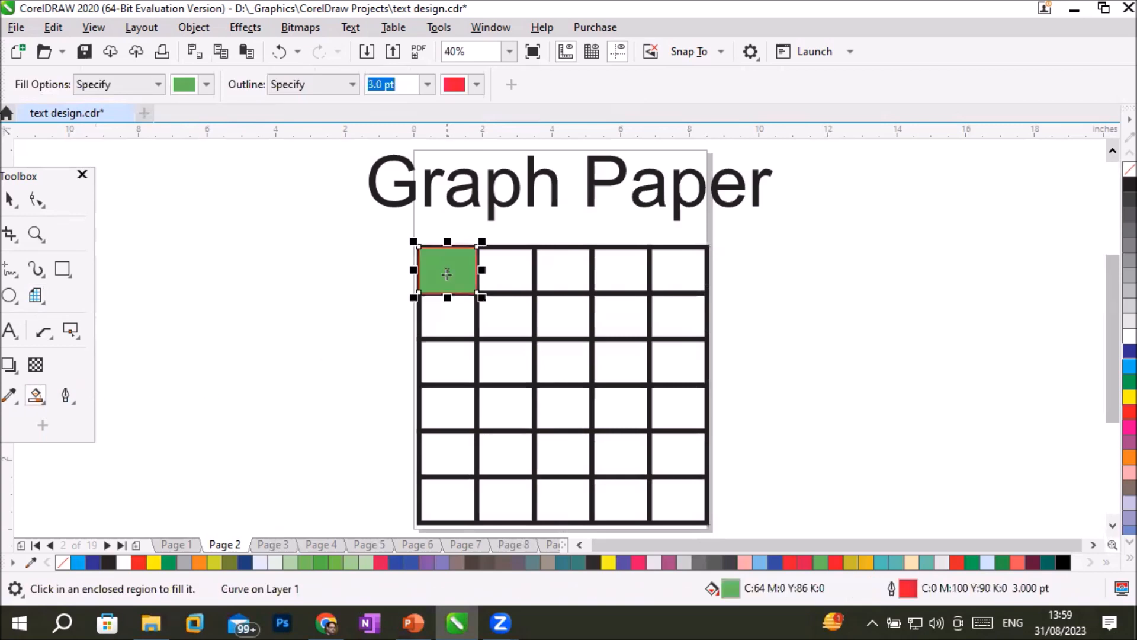
pyautogui.click(675, 501)
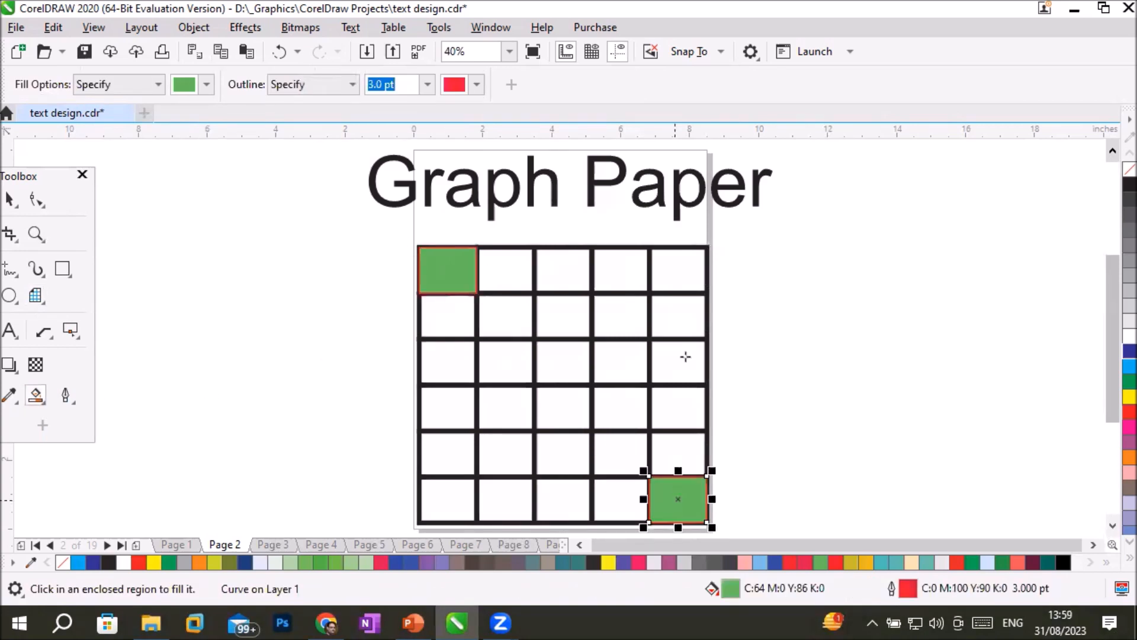
pyautogui.click(439, 502)
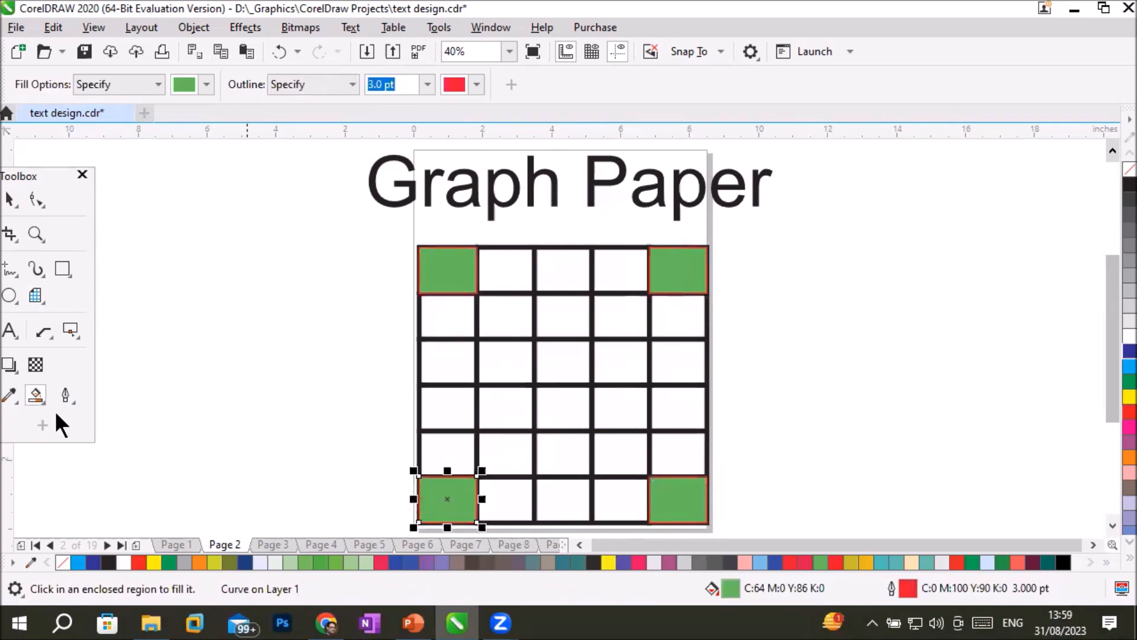
# Step: Set the Smart Fill colour to blue (C82 M79 Y0 K0) and fill the three middle cells of the grid's top row
pyautogui.click(206, 85)
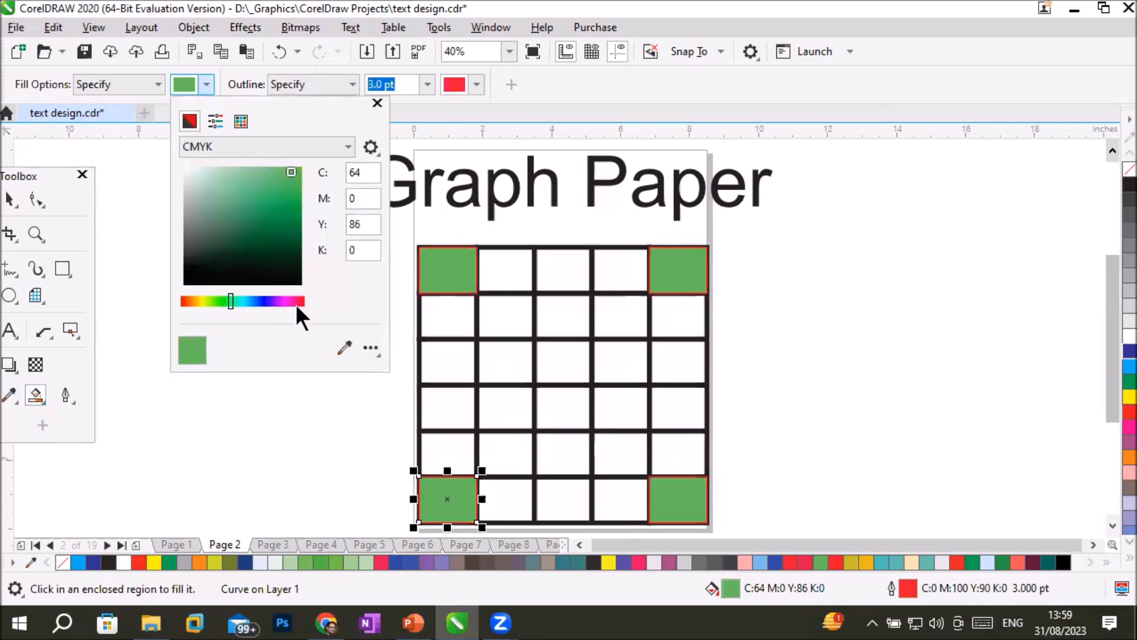
pyautogui.click(265, 300)
pyautogui.click(275, 176)
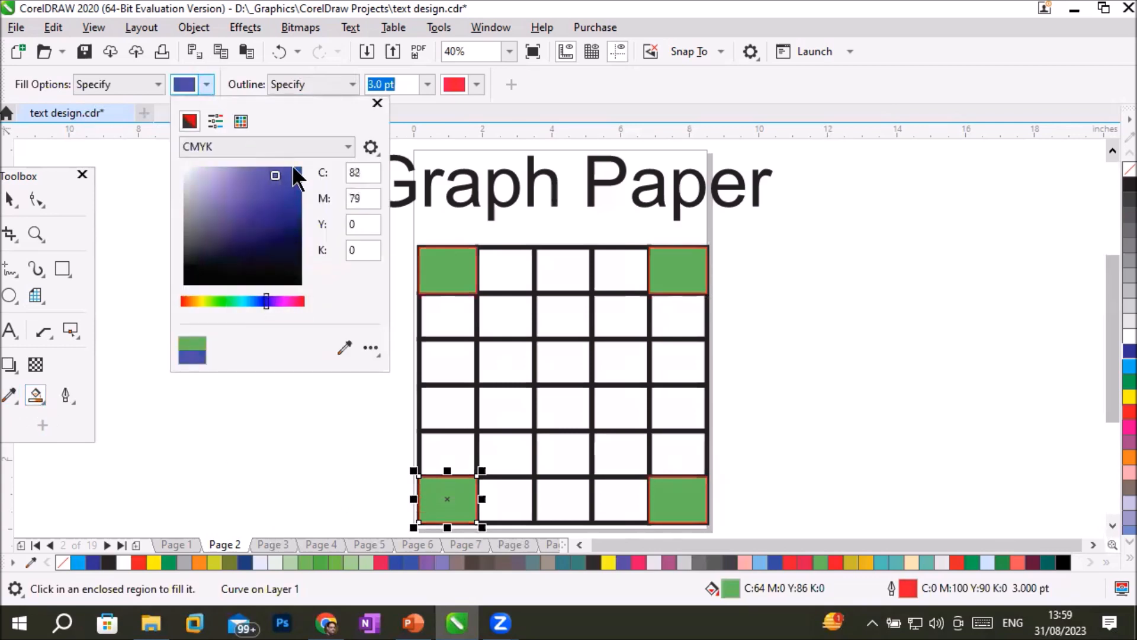
pyautogui.click(514, 265)
pyautogui.click(521, 265)
pyautogui.click(550, 267)
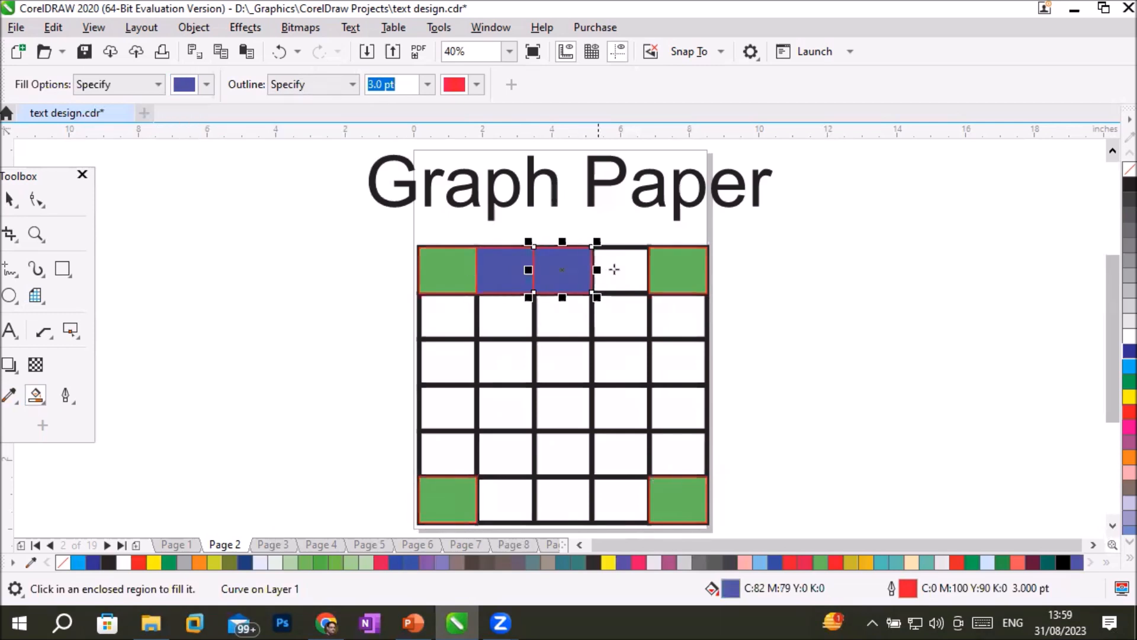
pyautogui.click(599, 268)
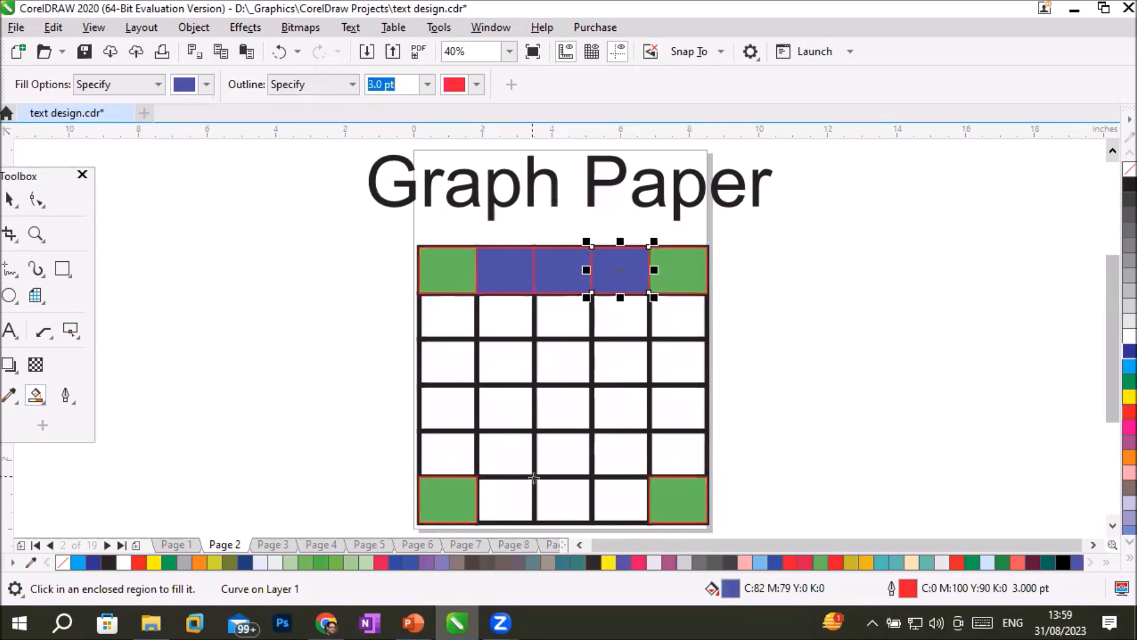
# Step: Smart Fill the three middle cells of the grid's bottom row with the same blue
pyautogui.click(507, 497)
pyautogui.click(564, 497)
pyautogui.click(615, 500)
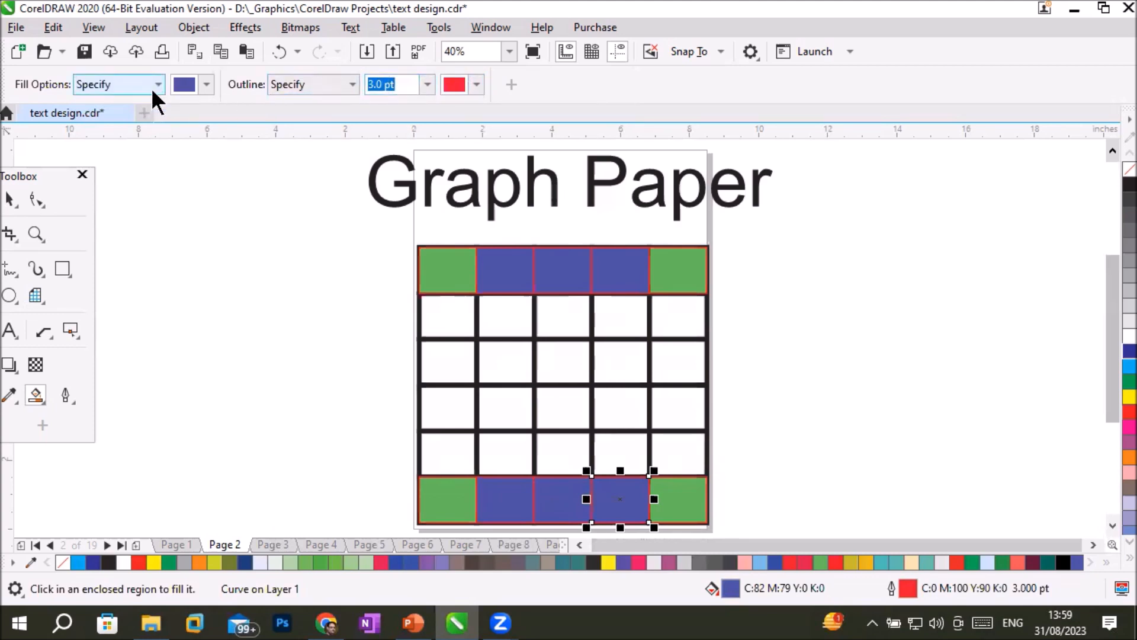
# Step: Set the Smart Fill colour to purple (C36 M83 Y0 K0) and fill four cells diagonally from the second row's first cell
pyautogui.click(207, 84)
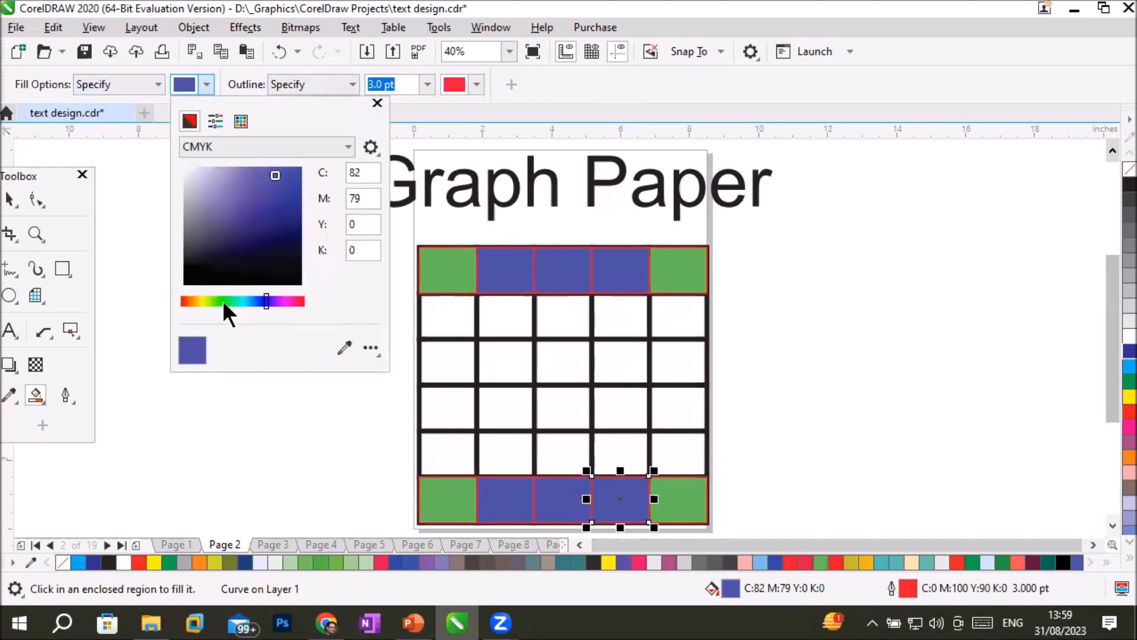
pyautogui.click(282, 302)
pyautogui.click(459, 321)
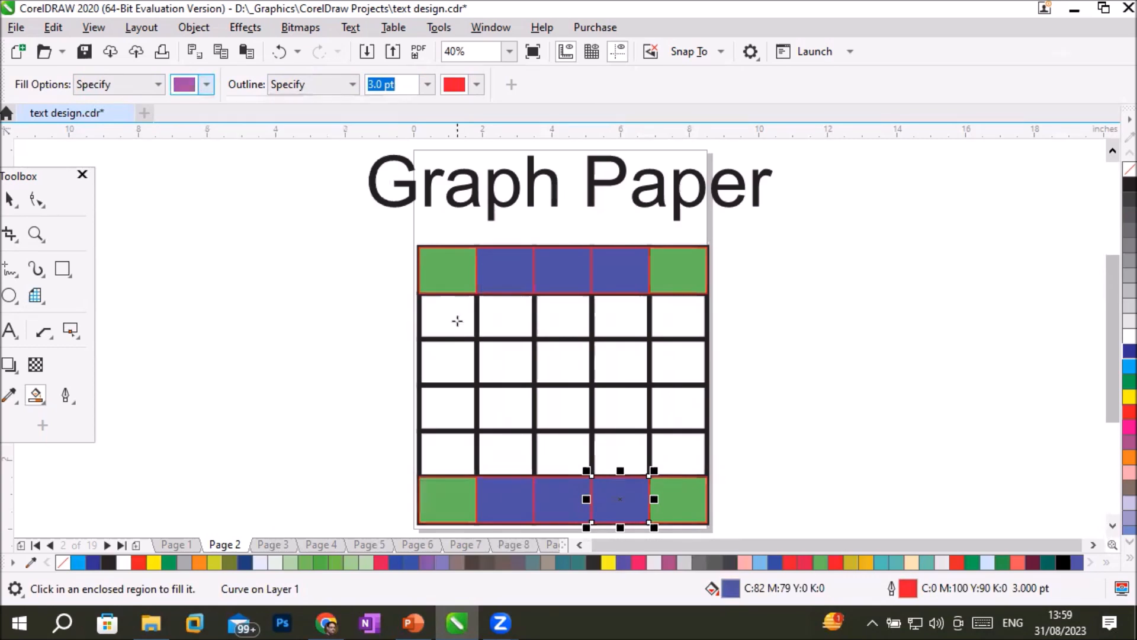
pyautogui.click(458, 320)
pyautogui.click(517, 367)
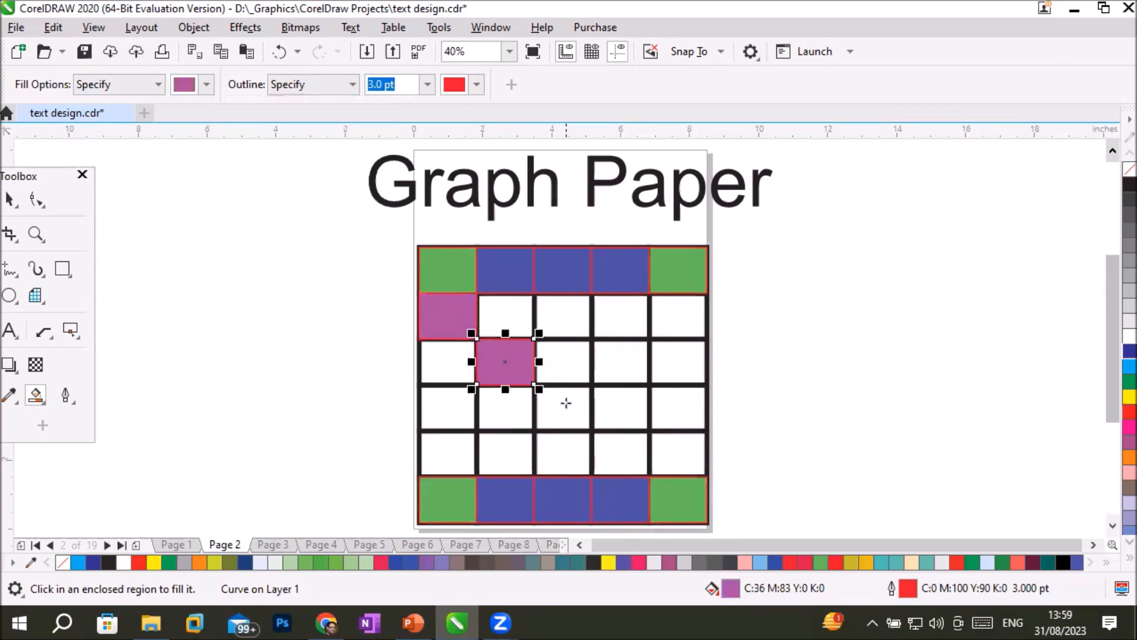
pyautogui.click(564, 401)
pyautogui.click(623, 458)
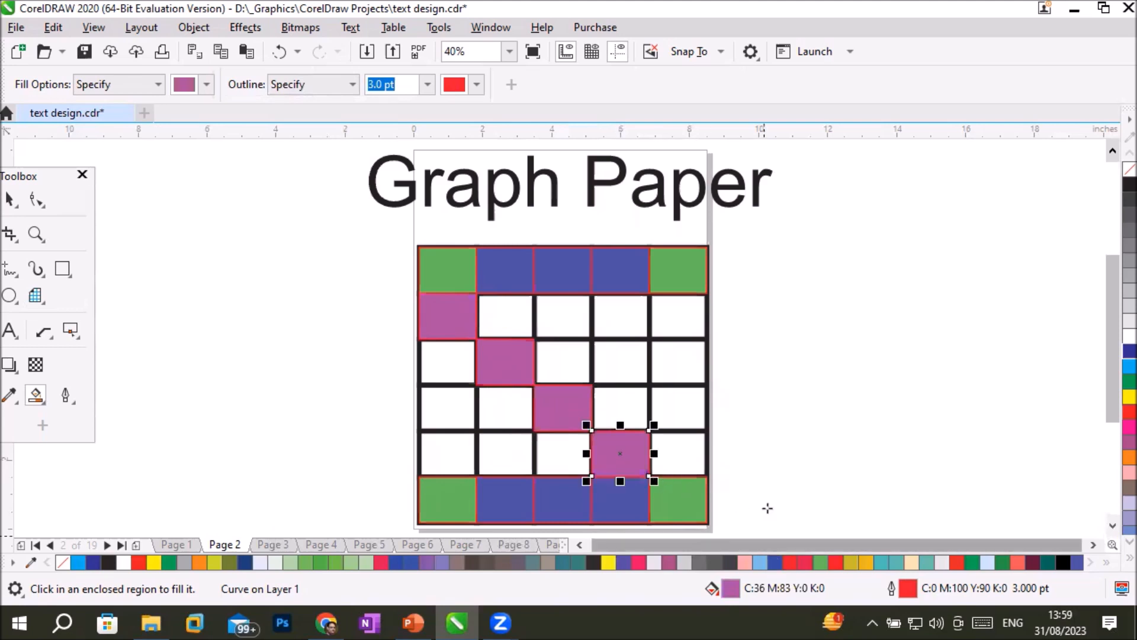
# Step: Set the Smart Fill colour to yellow (C19 M0 Y96 K0) and fill the four cells directly right of the purple diagonal
pyautogui.click(206, 84)
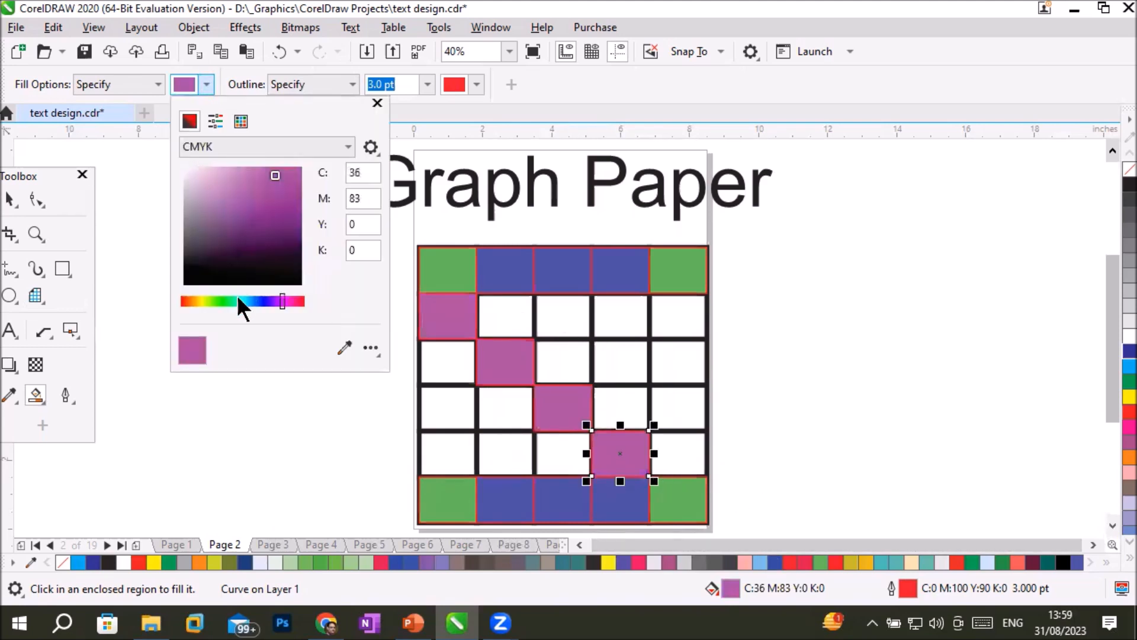
pyautogui.click(203, 300)
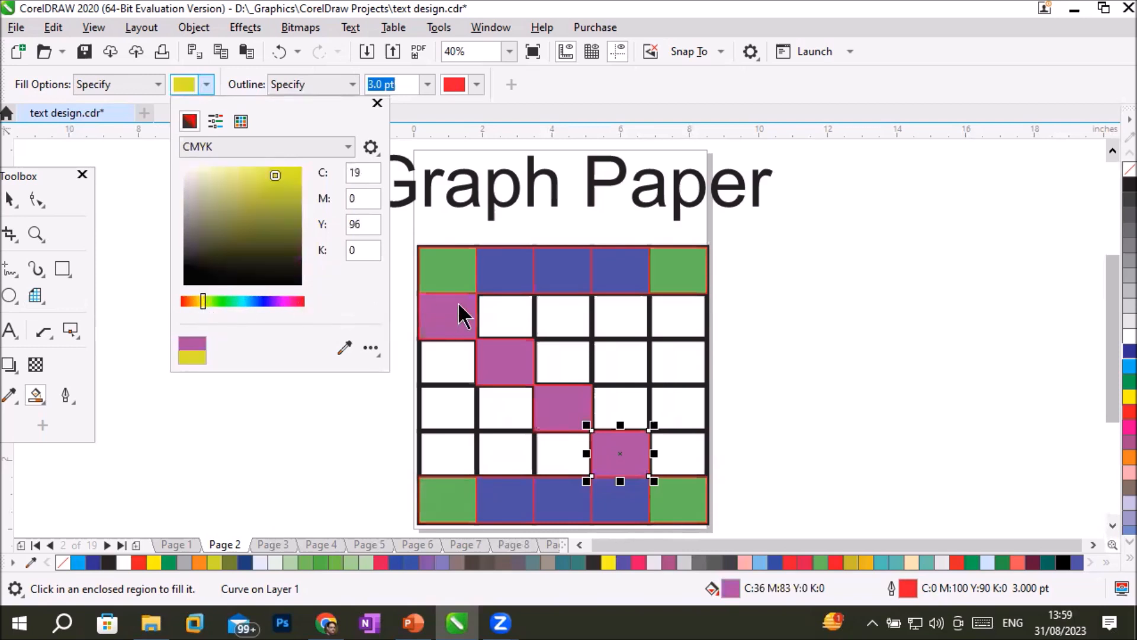
pyautogui.click(506, 305)
pyautogui.click(563, 358)
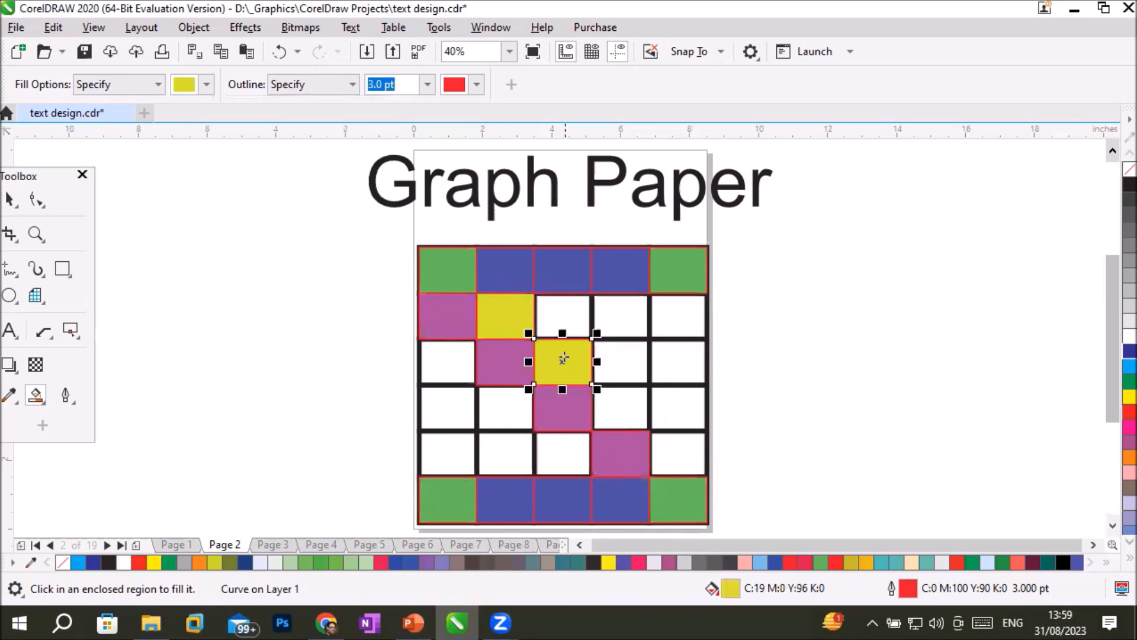
pyautogui.click(615, 402)
pyautogui.click(671, 451)
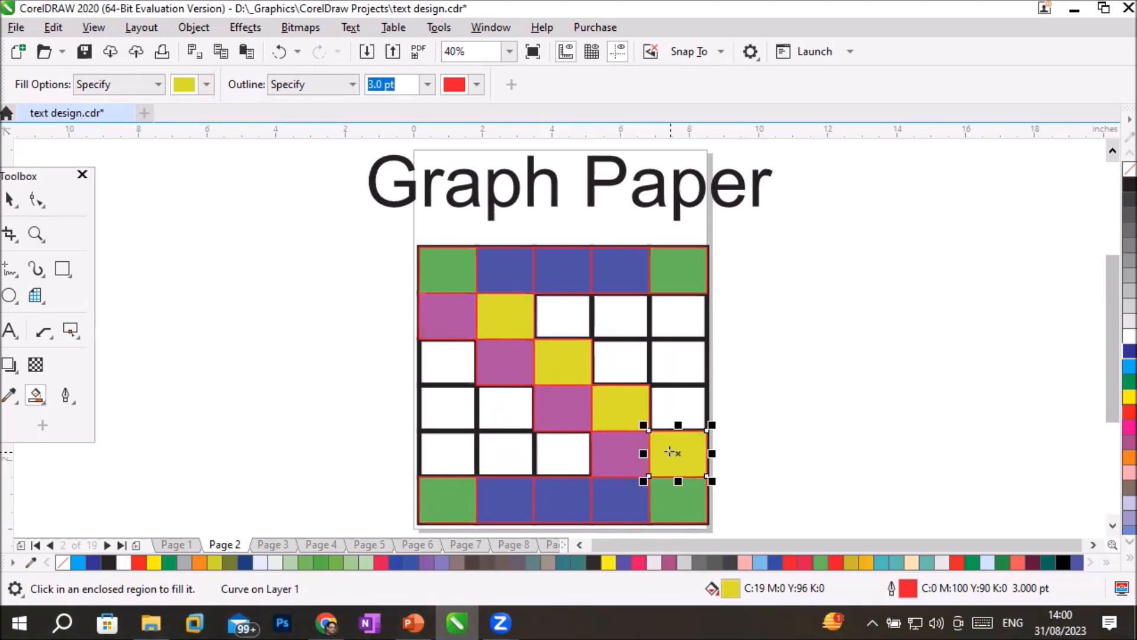
# Step: Undo all the Smart Fill colours so the grid is back to its plain black outline
pyautogui.hotkey('ctrl', 'z')
pyautogui.hotkey('ctrl', 'z')
pyautogui.hotkey('ctrl', 'z')
pyautogui.hotkey('ctrl', 'z')
pyautogui.hotkey('ctrl', 'z')
pyautogui.hotkey('ctrl', 'z')
pyautogui.hotkey('ctrl', 'z')
pyautogui.hotkey('ctrl', 'z')
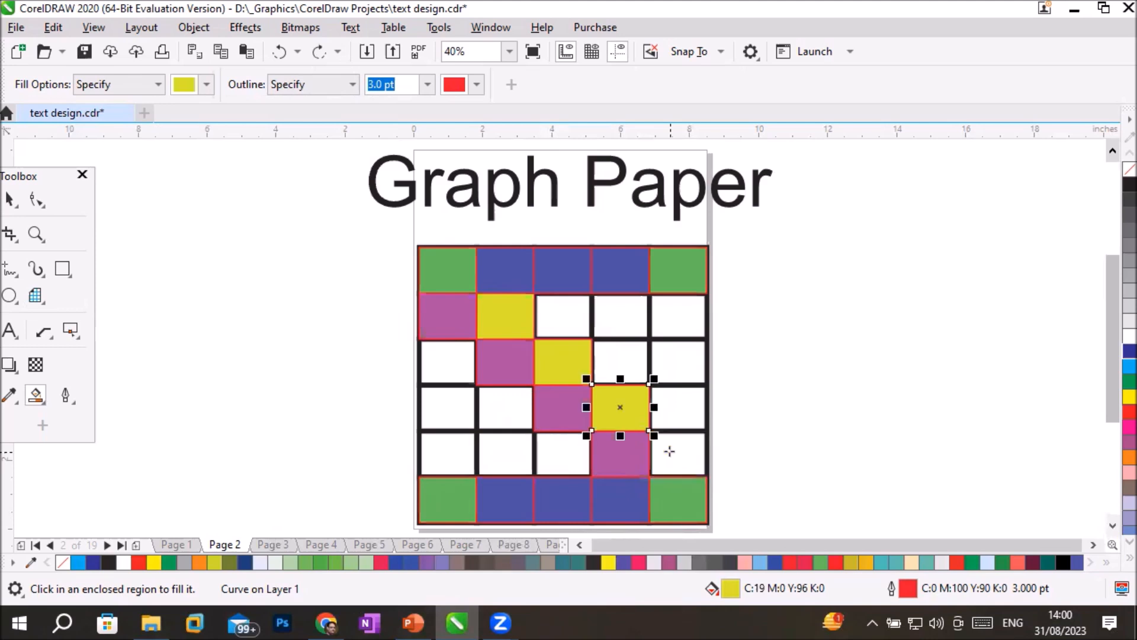
pyautogui.hotkey('ctrl', 'z')
pyautogui.hotkey('ctrl', 'z')
pyautogui.hotkey('ctrl', 'z')
pyautogui.hotkey('ctrl', 'z')
pyautogui.hotkey('ctrl', 'z')
pyautogui.hotkey('ctrl', 'z')
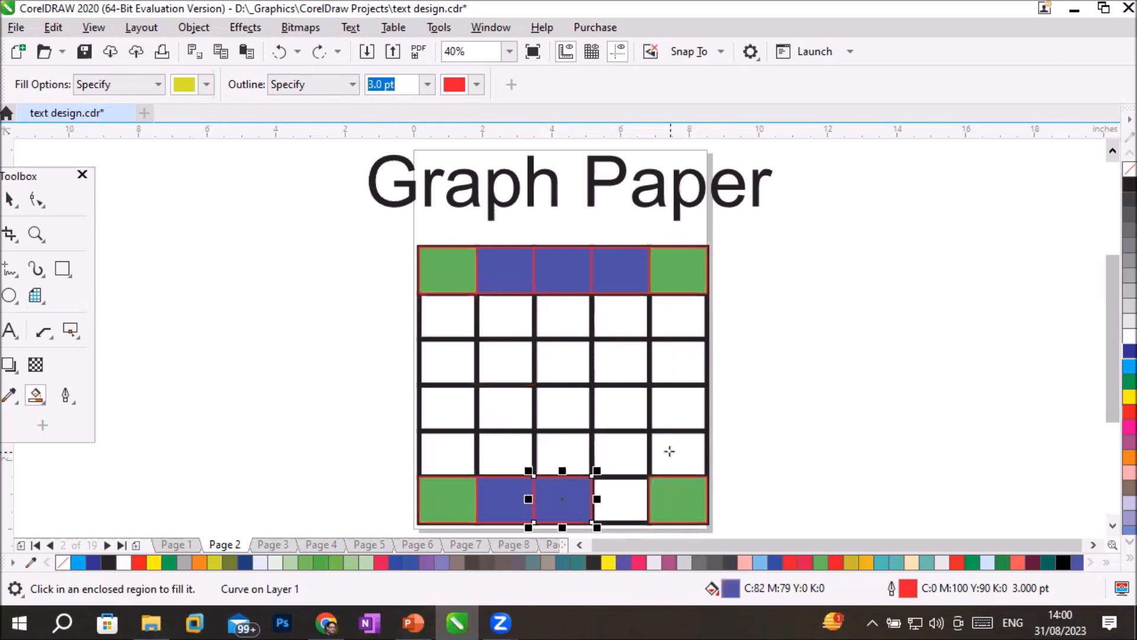
pyautogui.hotkey('ctrl', 'z')
pyautogui.hotkey('ctrl', 'z')
pyautogui.hotkey('ctrl', 'z')
pyautogui.hotkey('ctrl', 'z')
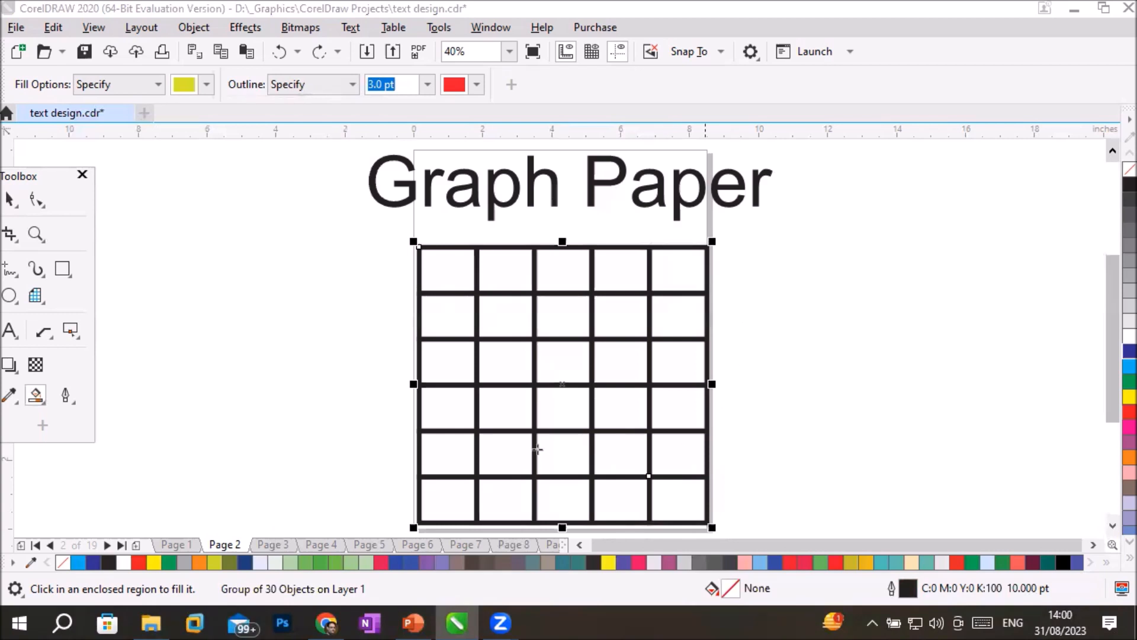
# Step: Ungroup the graph paper grid into separate rectangles and deselect them
pyautogui.click(11, 201)
pyautogui.rightClick(508, 329)
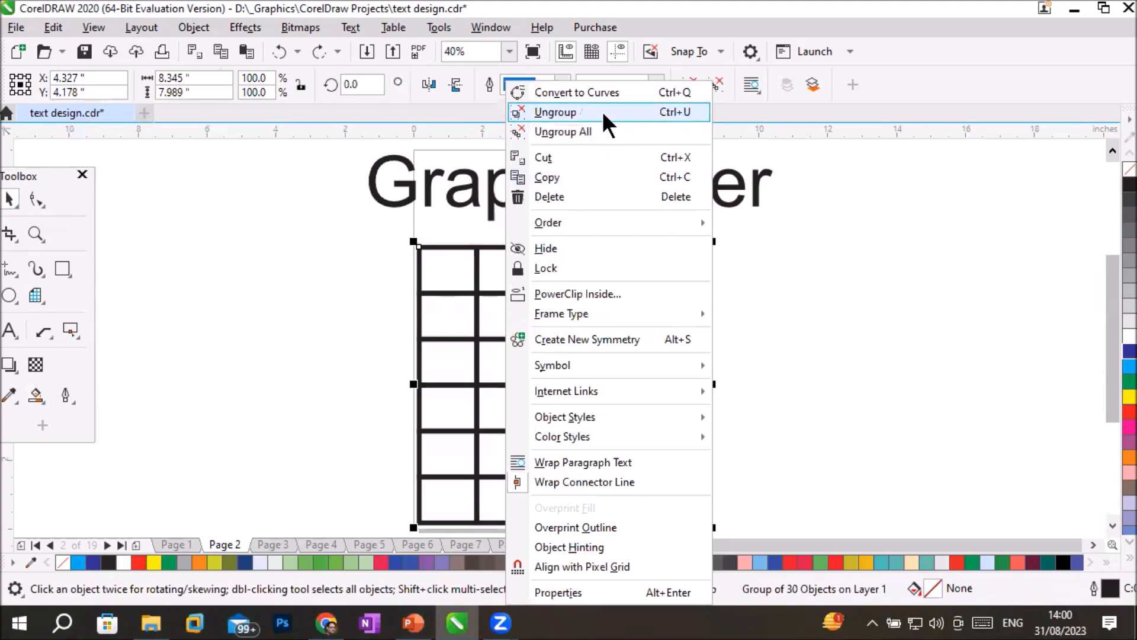
pyautogui.click(600, 128)
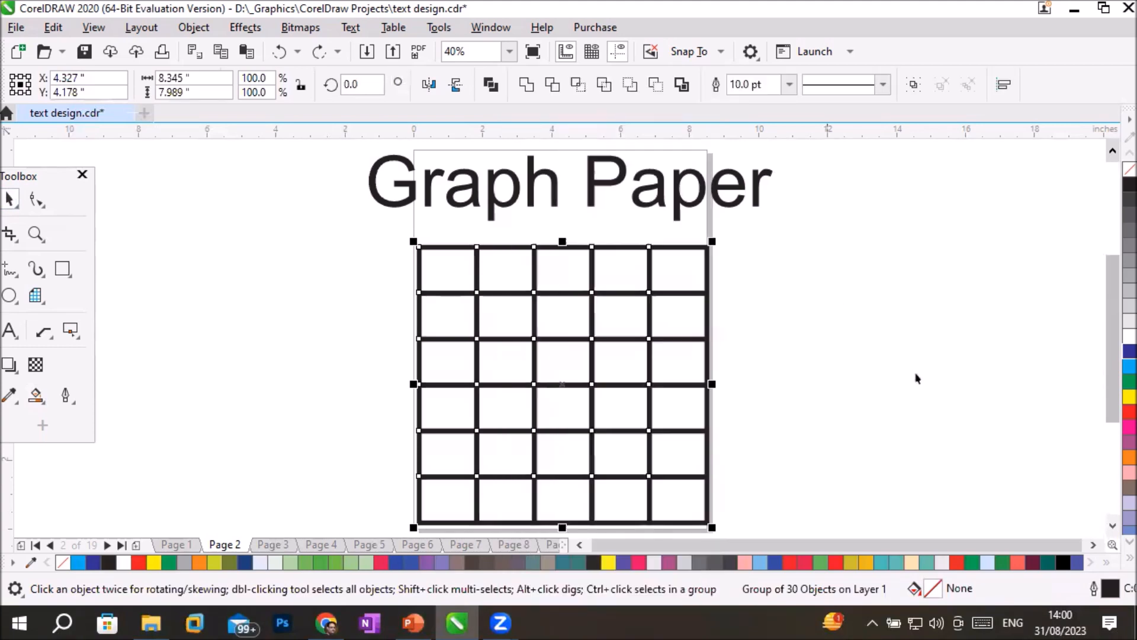
pyautogui.click(911, 377)
# Step: Select individual cells across the ungrouped grid to check that each is a separate rectangle, then clear the selection
pyautogui.click(652, 275)
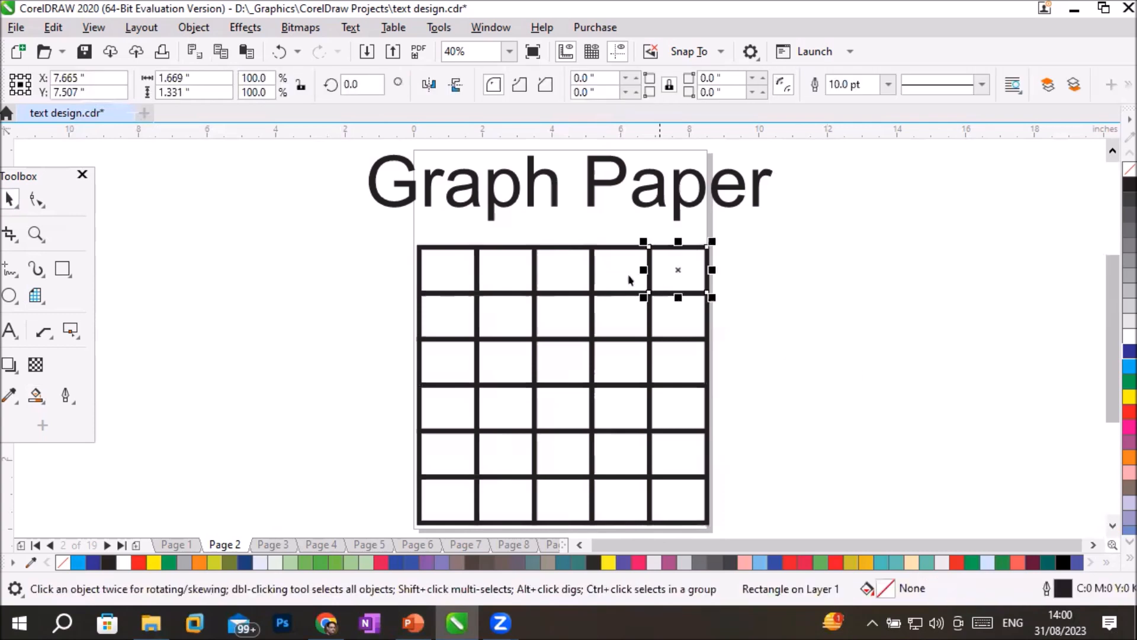
pyautogui.moveTo(625, 271); pyautogui.dragTo(448, 313)
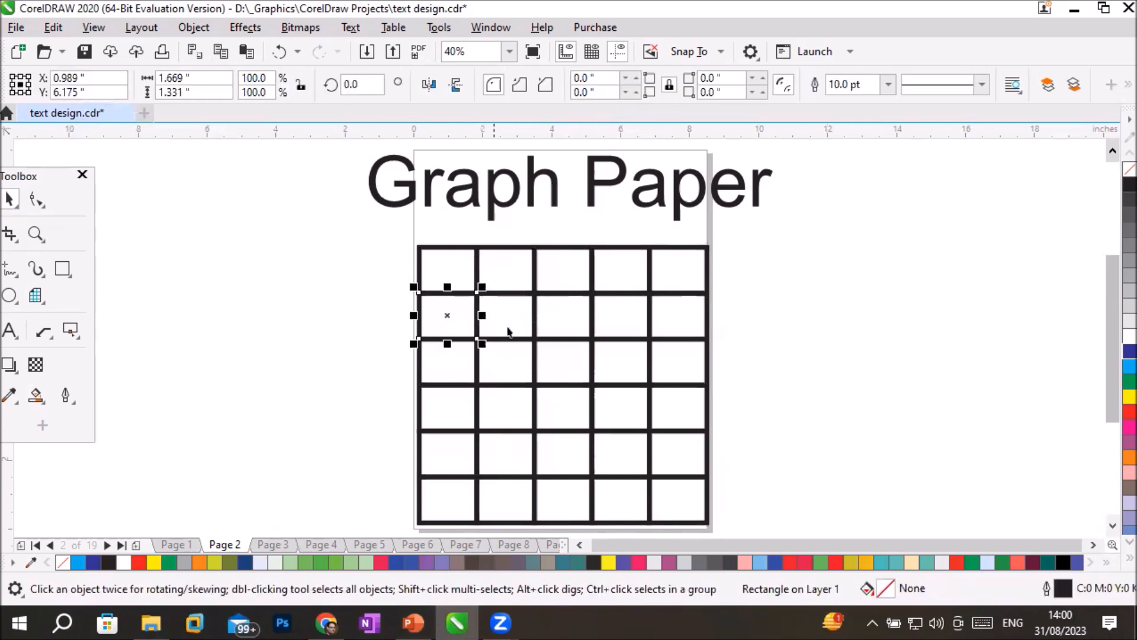
pyautogui.moveTo(553, 330); pyautogui.dragTo(678, 409)
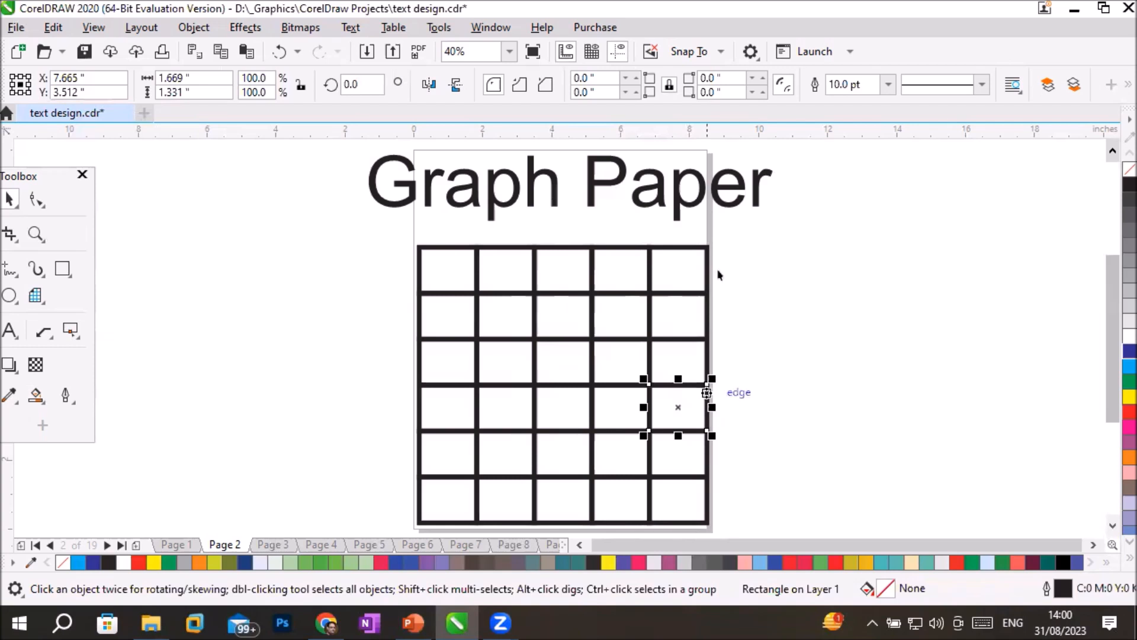
pyautogui.click(681, 262)
pyautogui.click(776, 340)
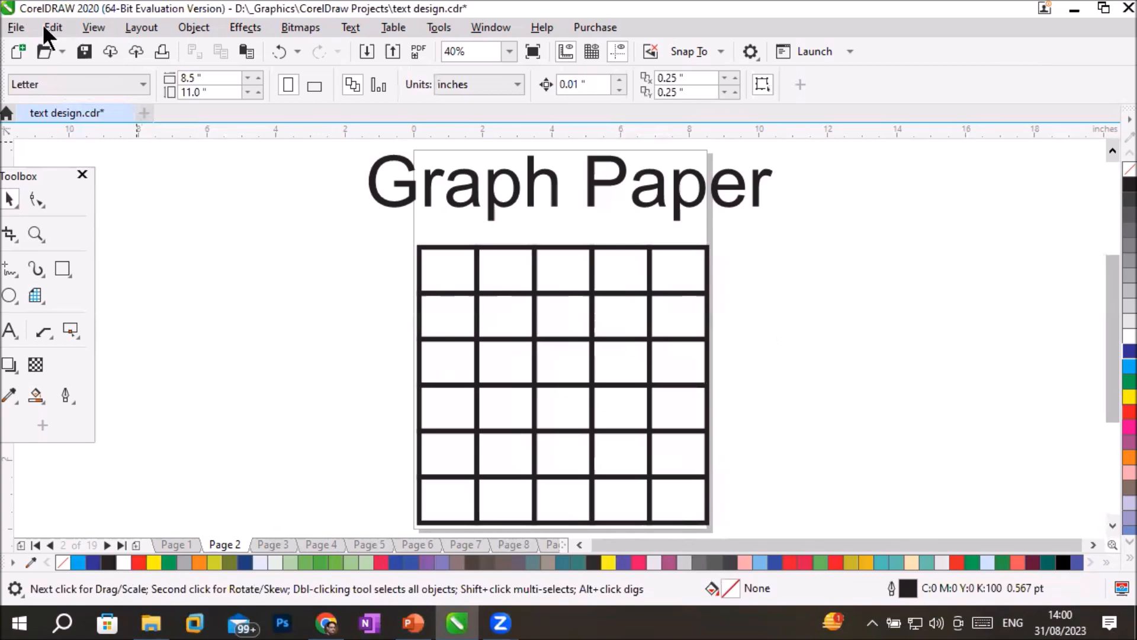
# Step: Import Ani- (6).jpg from the ButterflyAnimals folder beside the grid, about 8 inches tall, and stretch it to about 6.3 inches wide
pyautogui.click(15, 27)
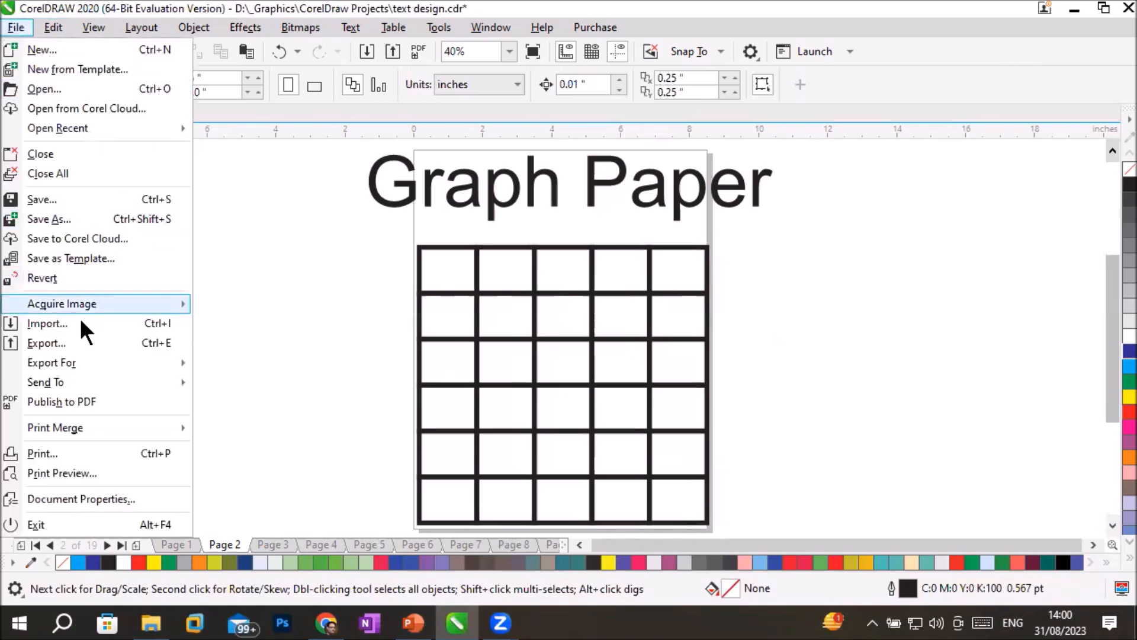
pyautogui.click(249, 409)
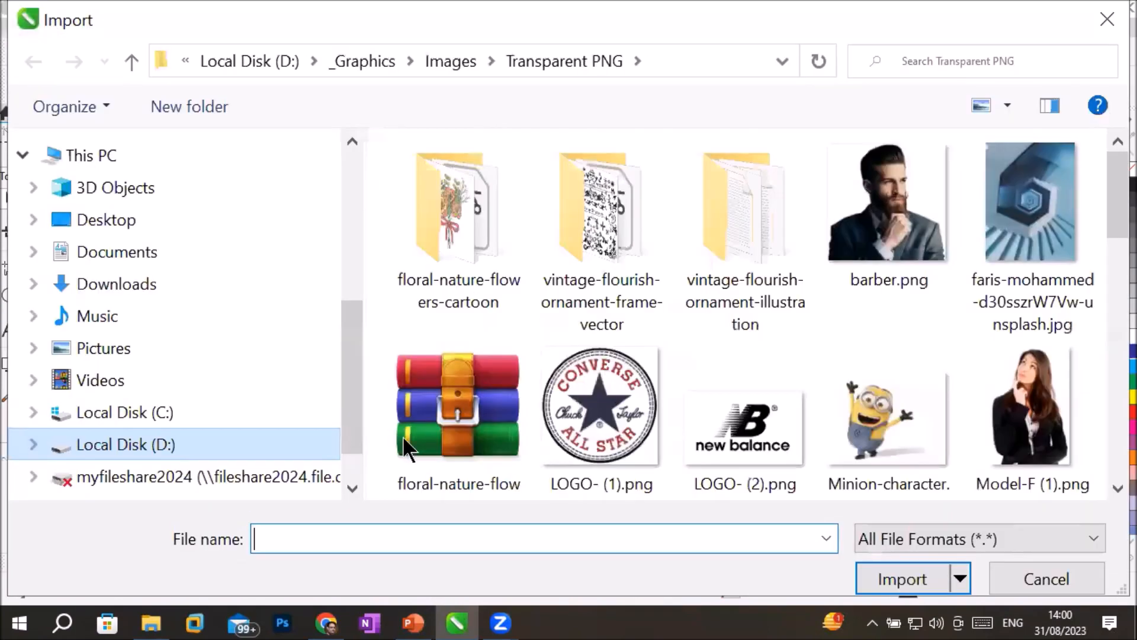
pyautogui.click(470, 67)
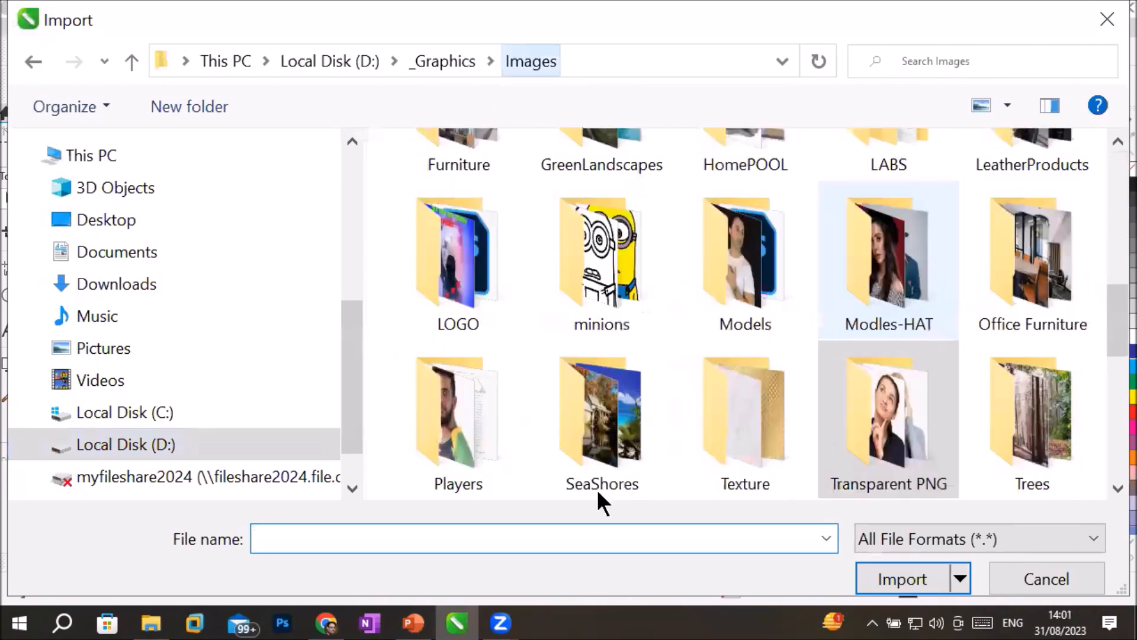
pyautogui.scroll(1, 827, 373)
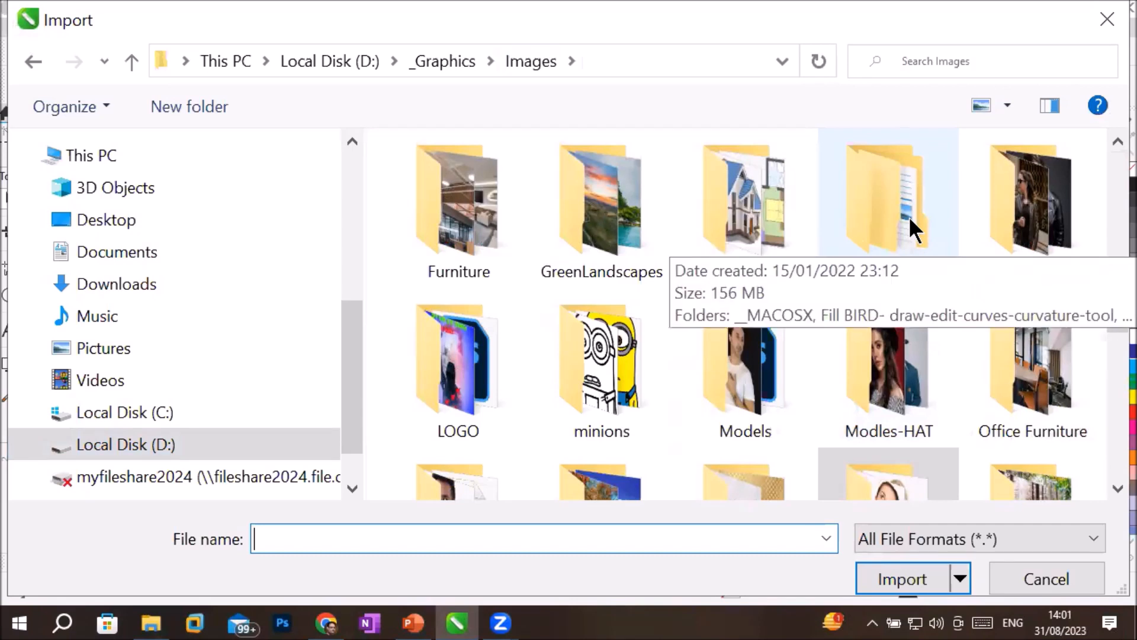
pyautogui.scroll(2, 909, 215)
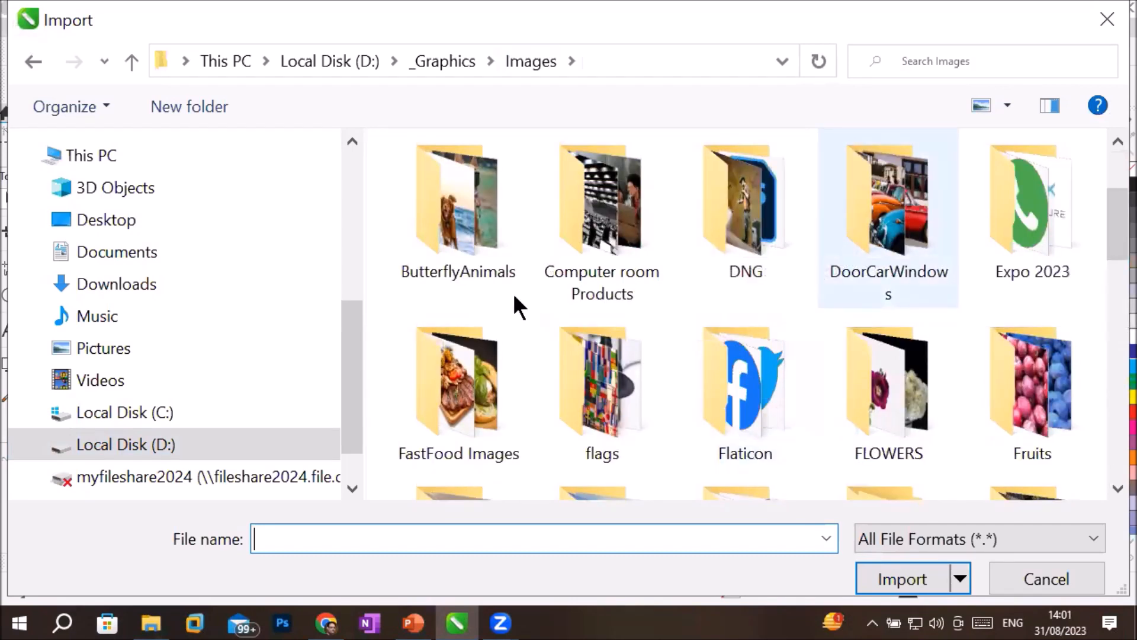
pyautogui.doubleClick(438, 233)
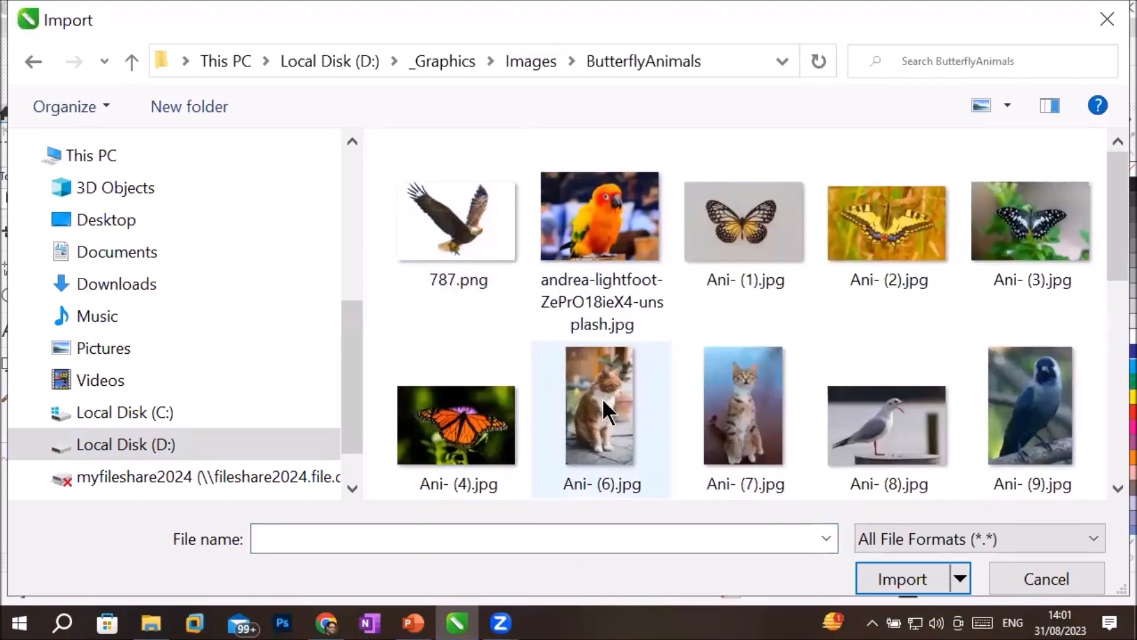
pyautogui.click(591, 414)
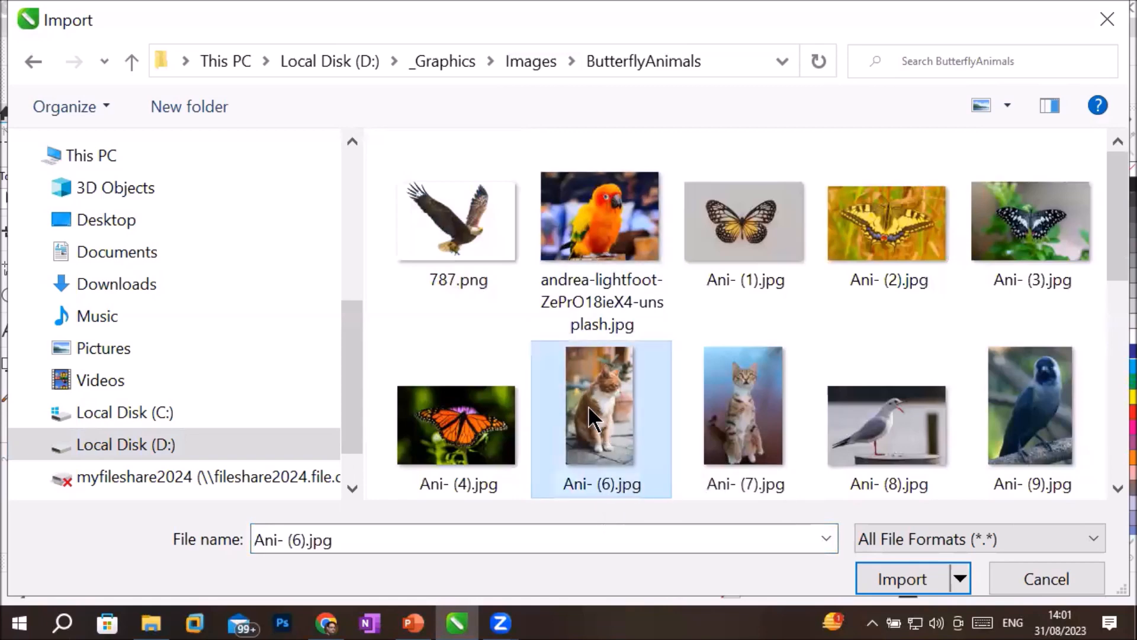
pyautogui.click(902, 586)
pyautogui.moveTo(810, 247); pyautogui.dragTo(1020, 527)
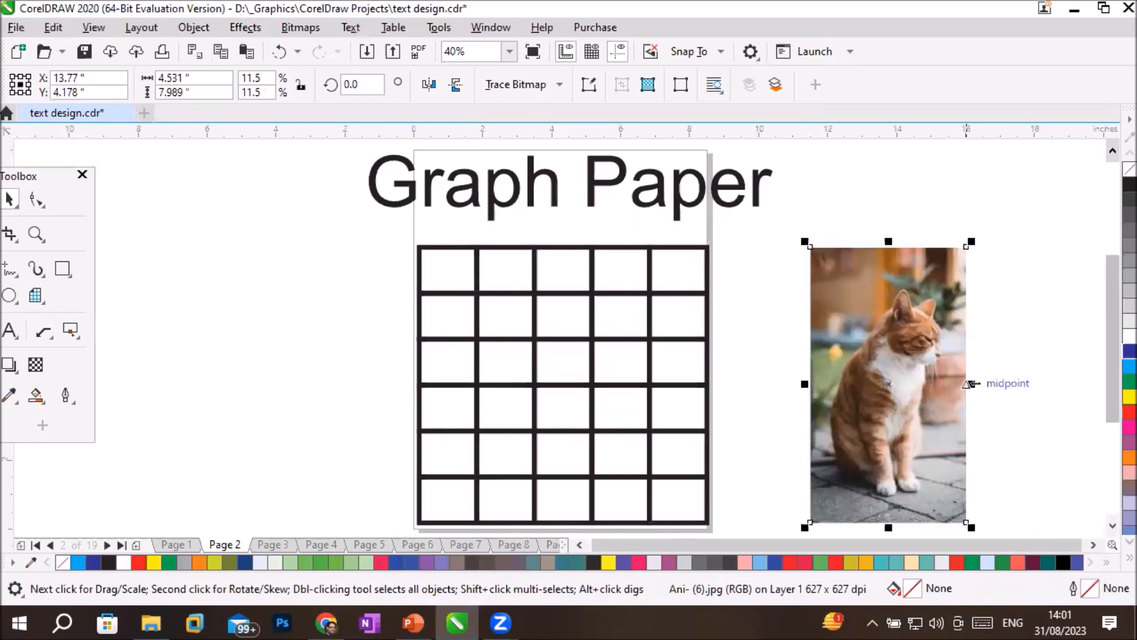
pyautogui.moveTo(969, 384); pyautogui.dragTo(1035, 386)
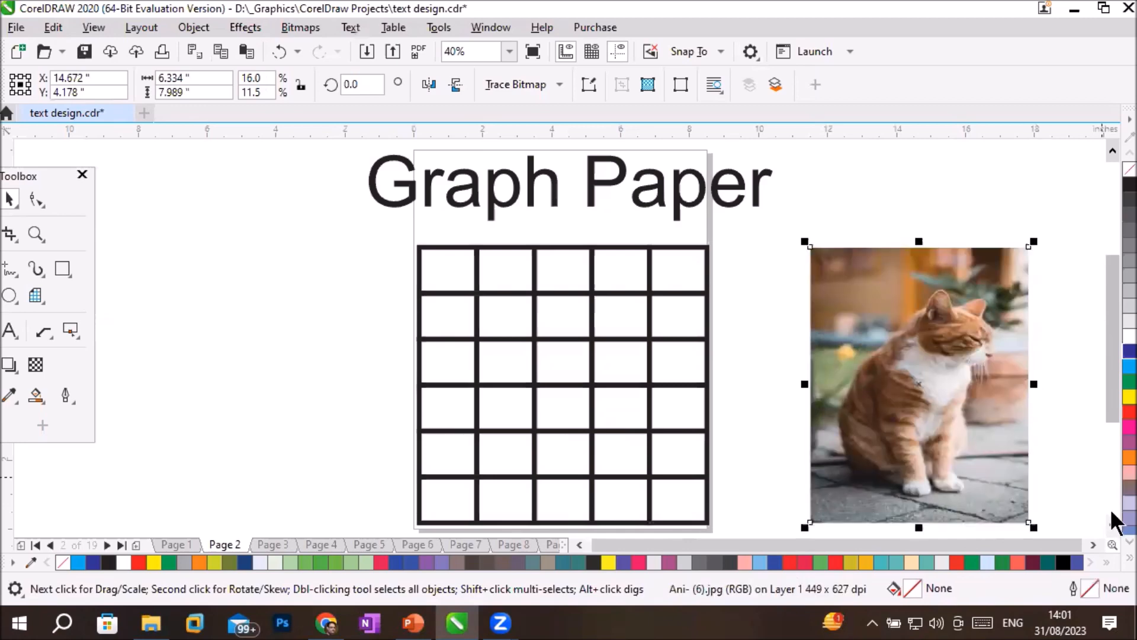
# Step: Draw a second graph paper grid of 5 columns and 6 rows, about 7.7 by 8.3 inches, to the right of the cat image
pyautogui.click(1093, 544)
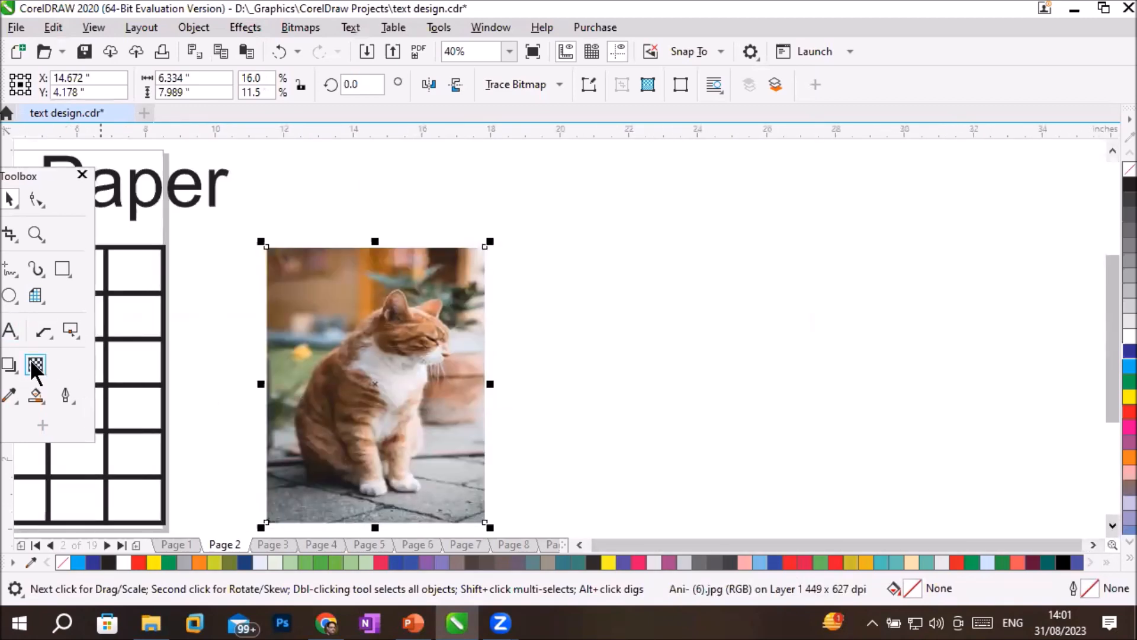
pyautogui.press('d')
pyautogui.moveTo(607, 237); pyautogui.dragTo(873, 522)
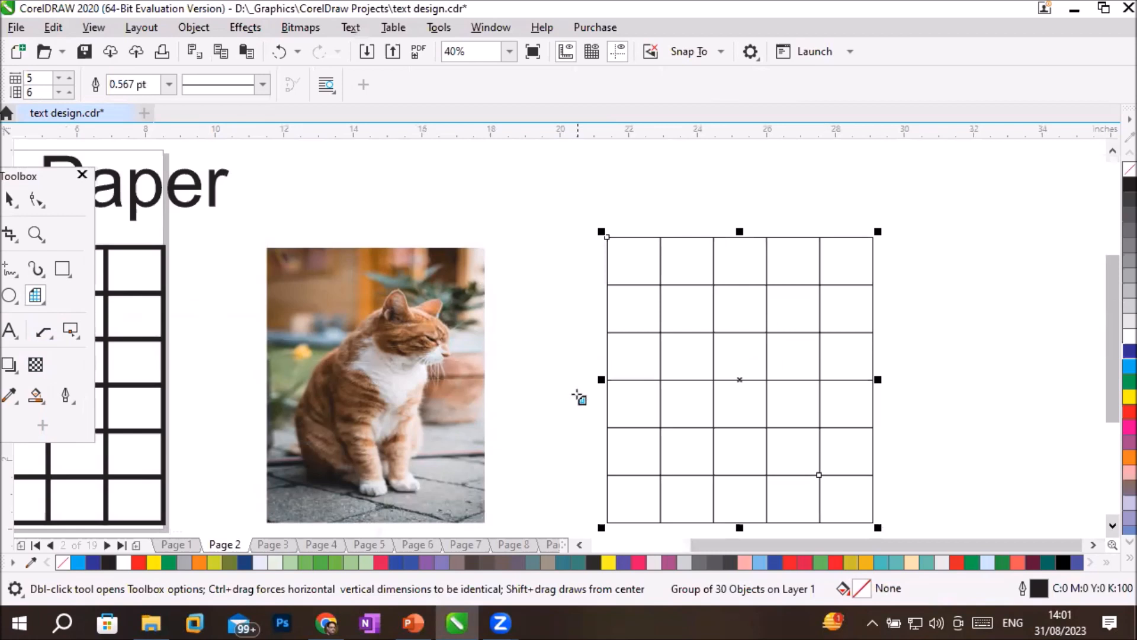
# Step: PowerClip the cat image inside the new graph paper grid
pyautogui.click(11, 199)
pyautogui.click(414, 320)
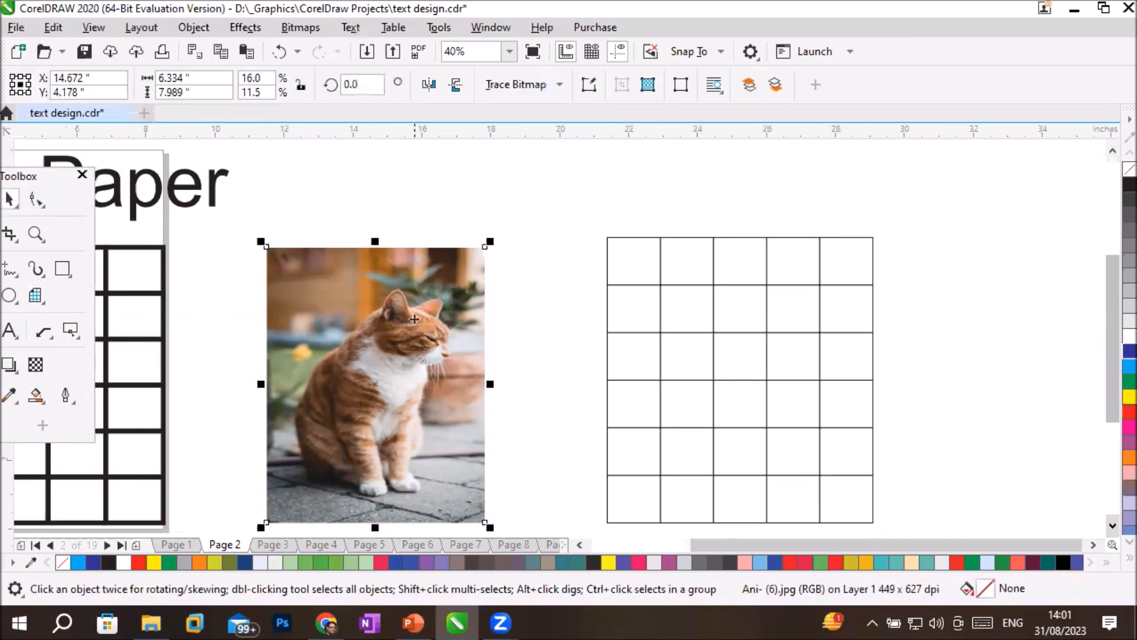
pyautogui.click(756, 253)
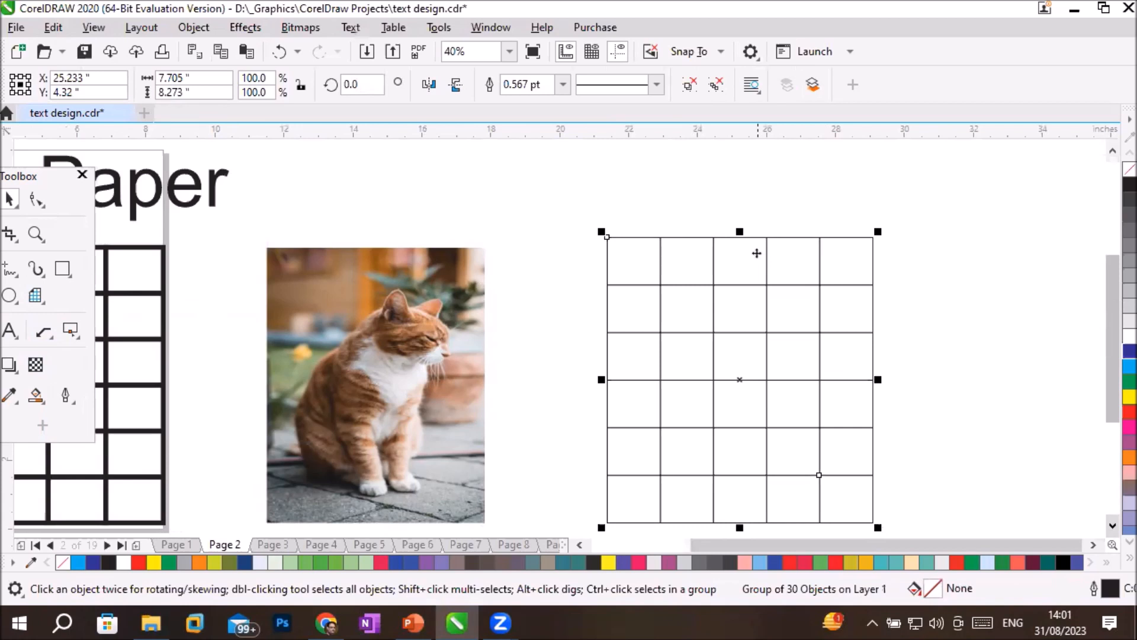
pyautogui.click(305, 318)
pyautogui.rightClick(360, 319)
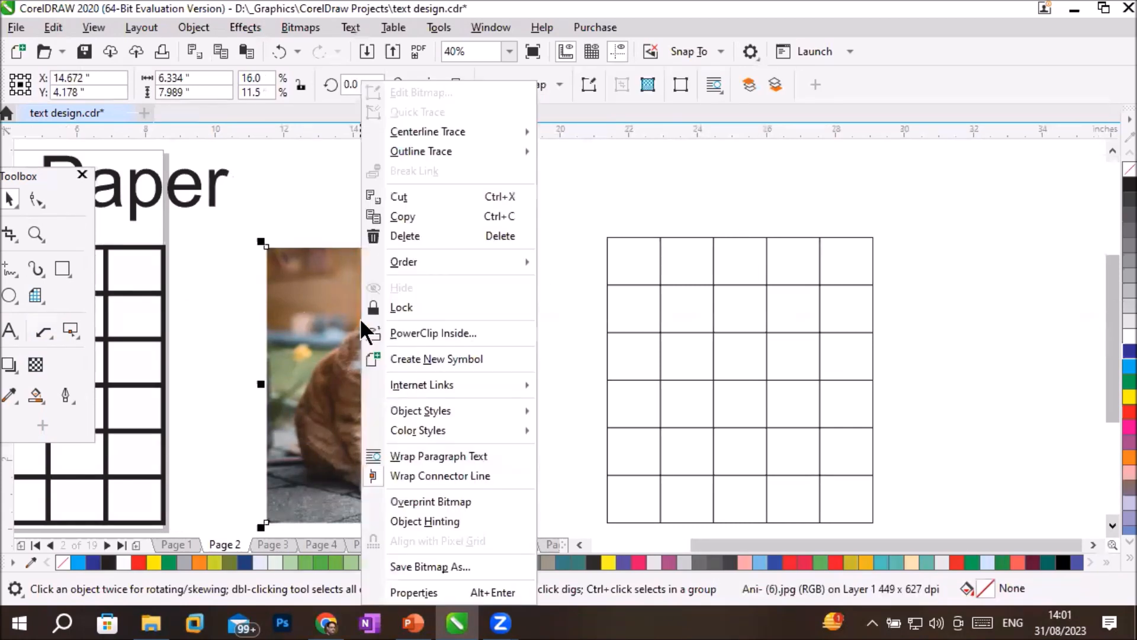
pyautogui.click(409, 333)
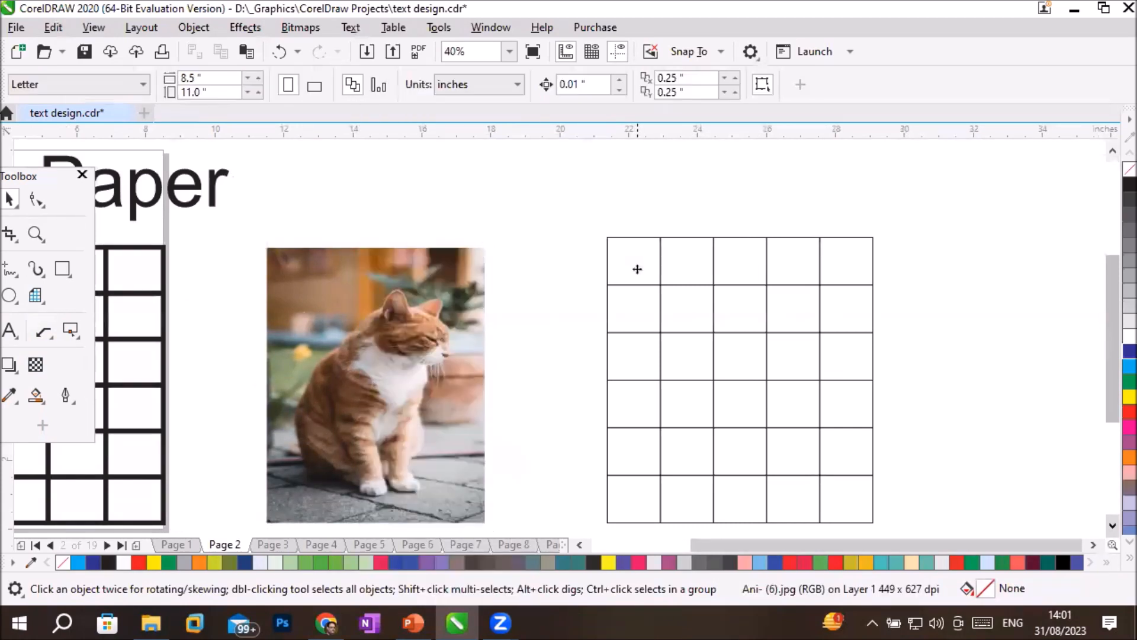
pyautogui.click(636, 266)
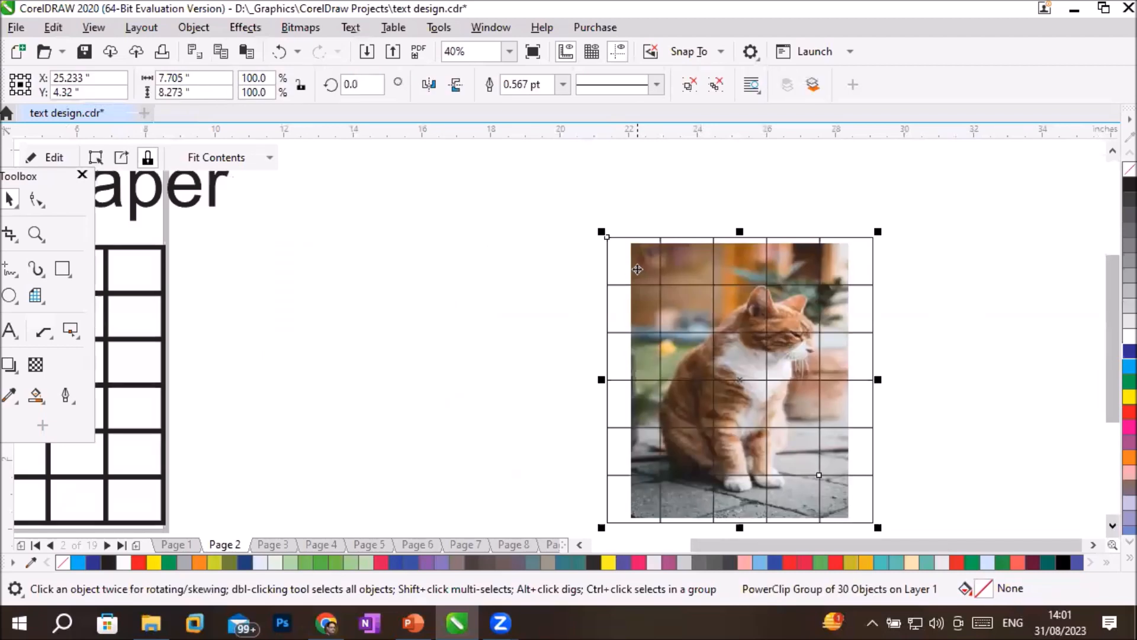
# Step: Open the PowerClip contents for editing and widen the cat image to about 7.3 inches
pyautogui.click(739, 309)
pyautogui.click(734, 314)
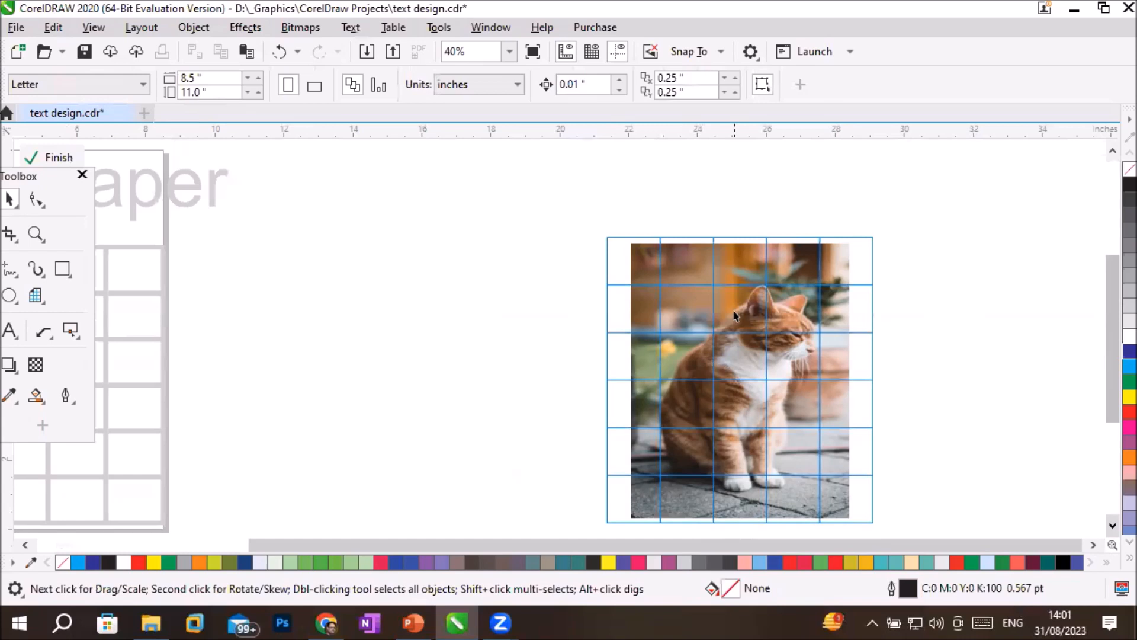
pyautogui.click(734, 315)
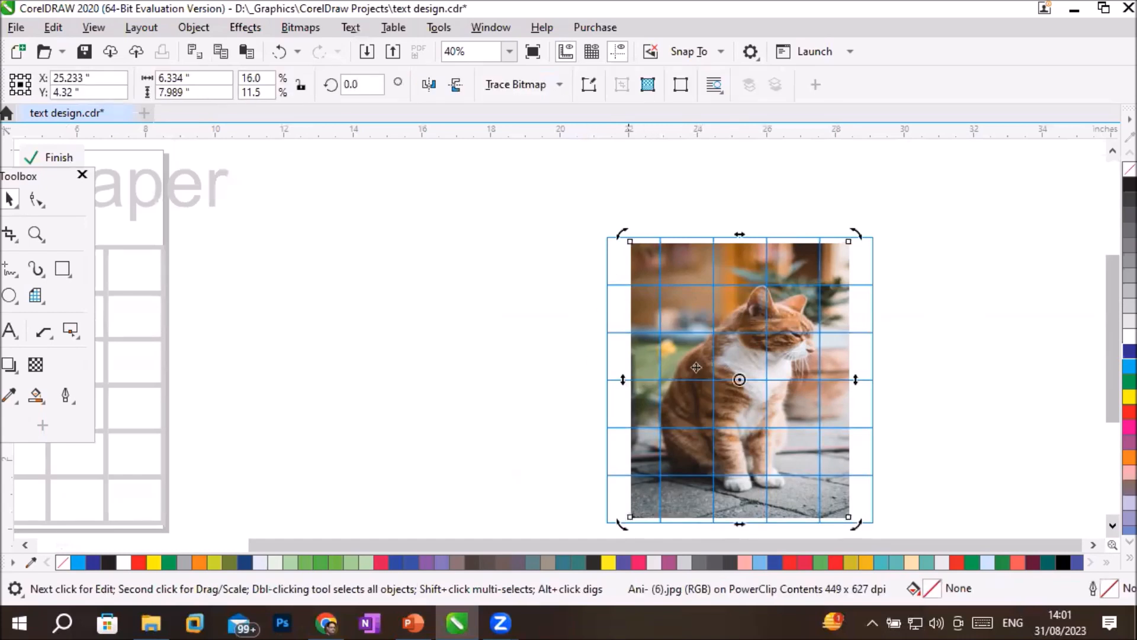
pyautogui.moveTo(622, 379); pyautogui.dragTo(606, 379)
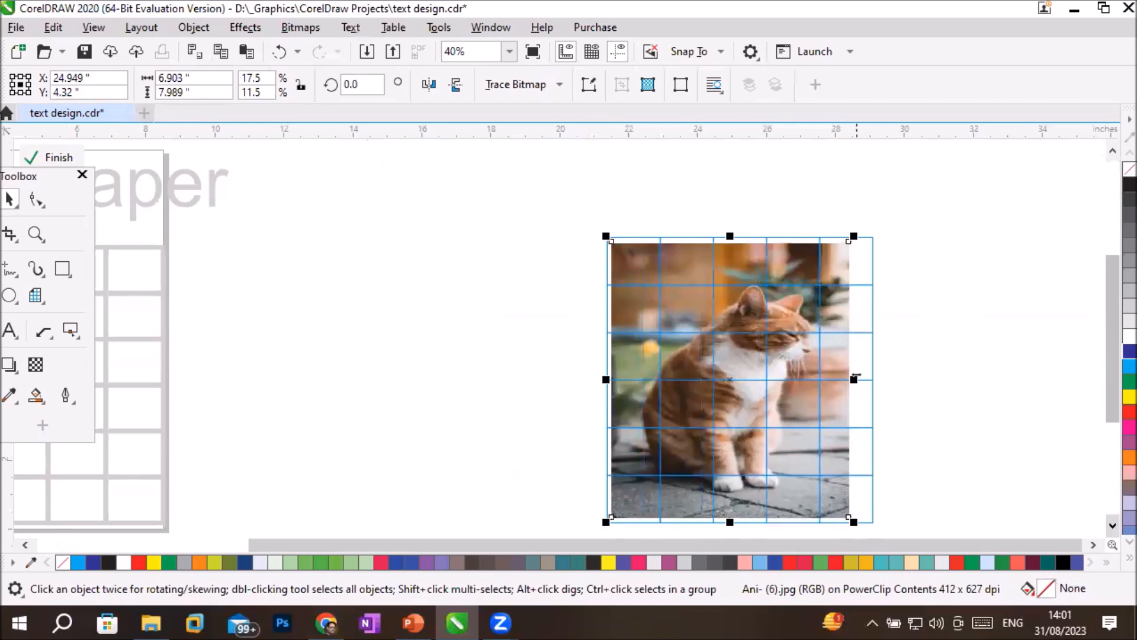
pyautogui.moveTo(855, 379); pyautogui.dragTo(867, 379)
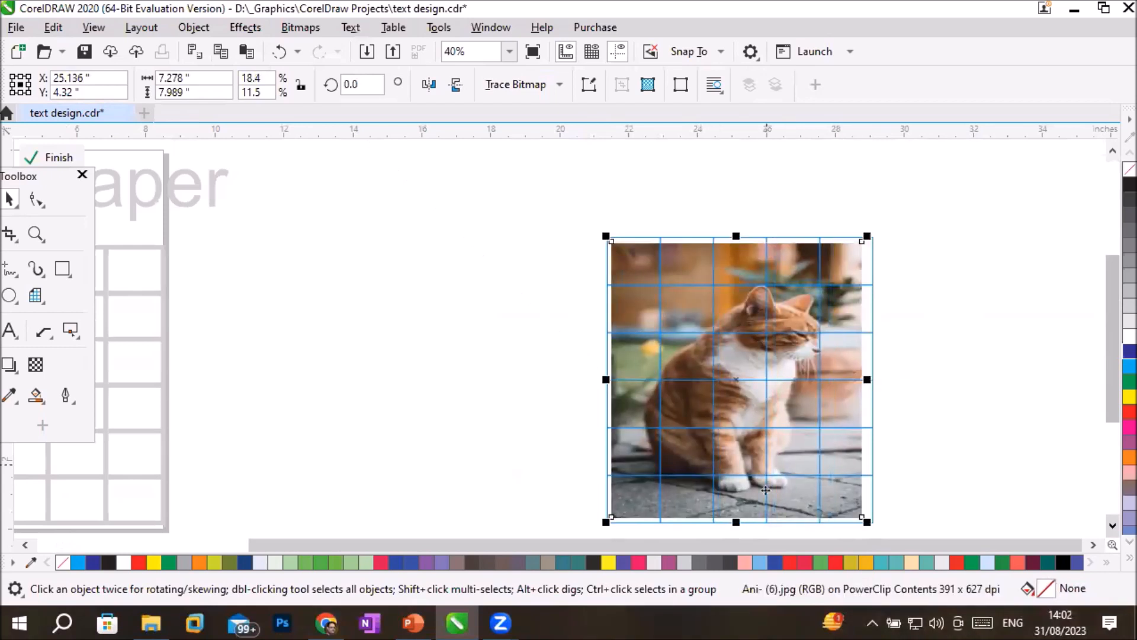
# Step: Stretch the cat image to about 7.5 by 8.3 inches inside the frame and finish editing the PowerClip
pyautogui.moveTo(735, 522); pyautogui.dragTo(748, 467)
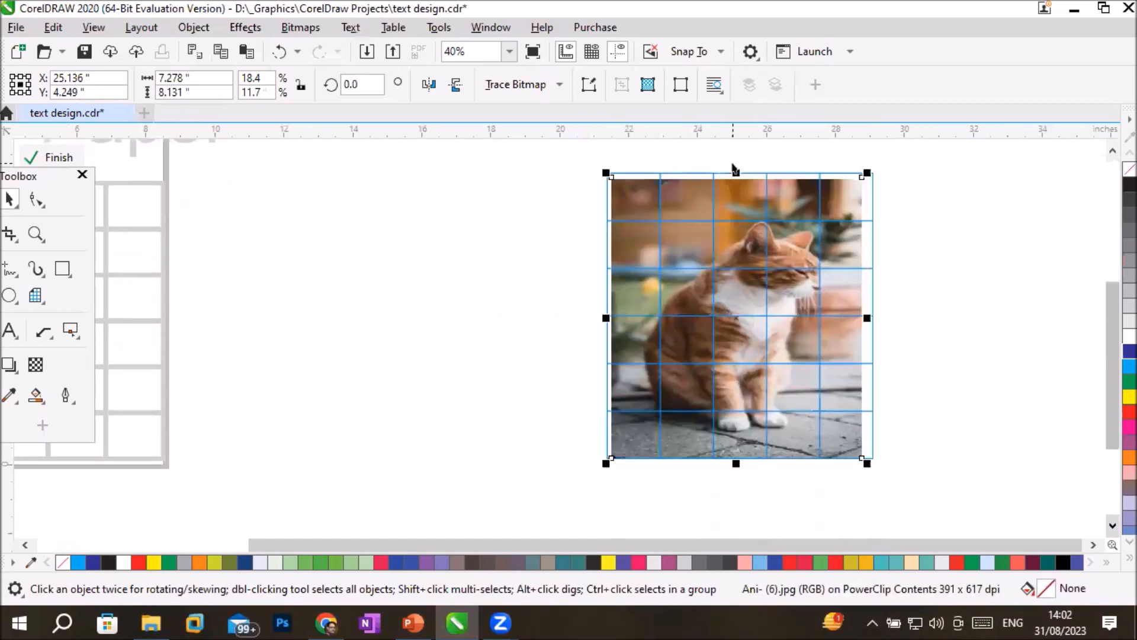
pyautogui.moveTo(735, 172); pyautogui.dragTo(743, 167)
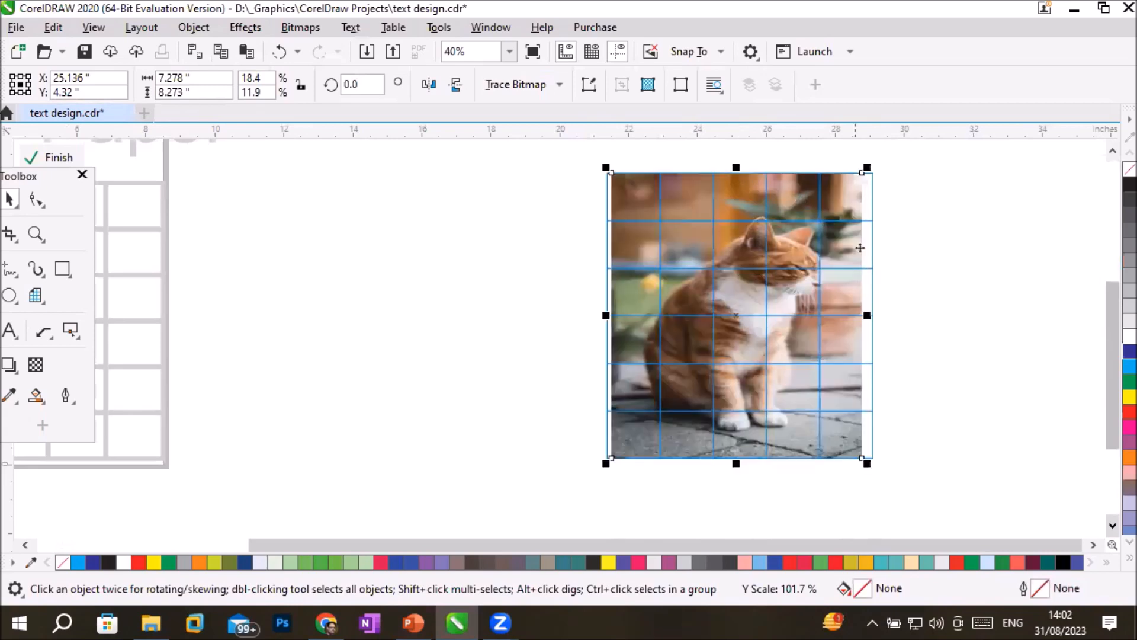
pyautogui.moveTo(866, 315); pyautogui.dragTo(873, 315)
pyautogui.click(953, 340)
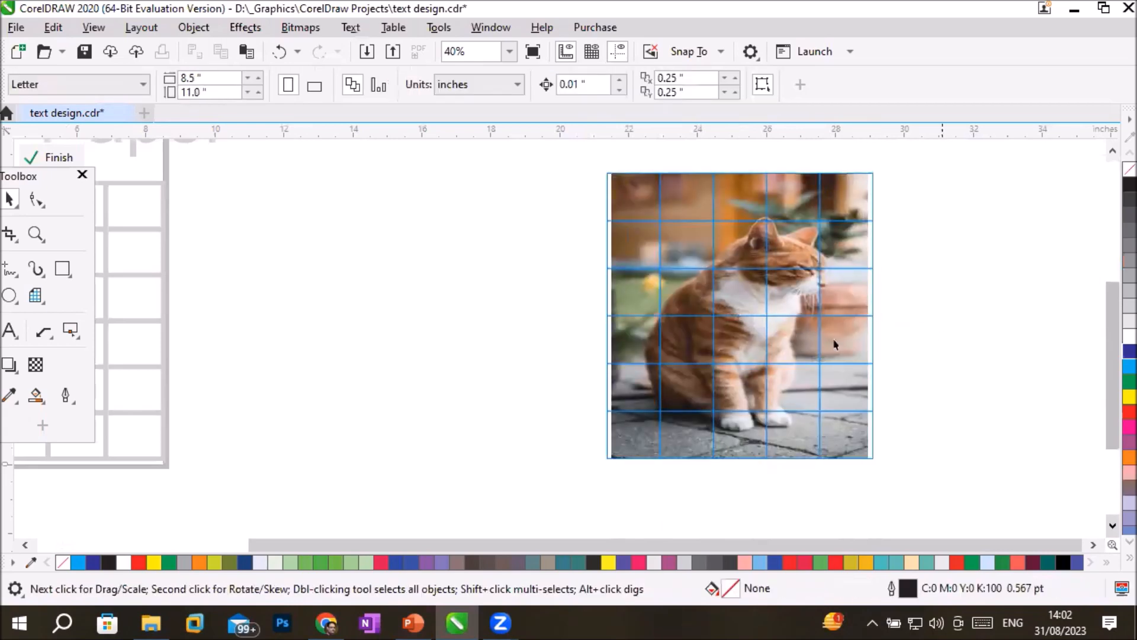
pyautogui.click(727, 324)
pyautogui.rightClick(734, 267)
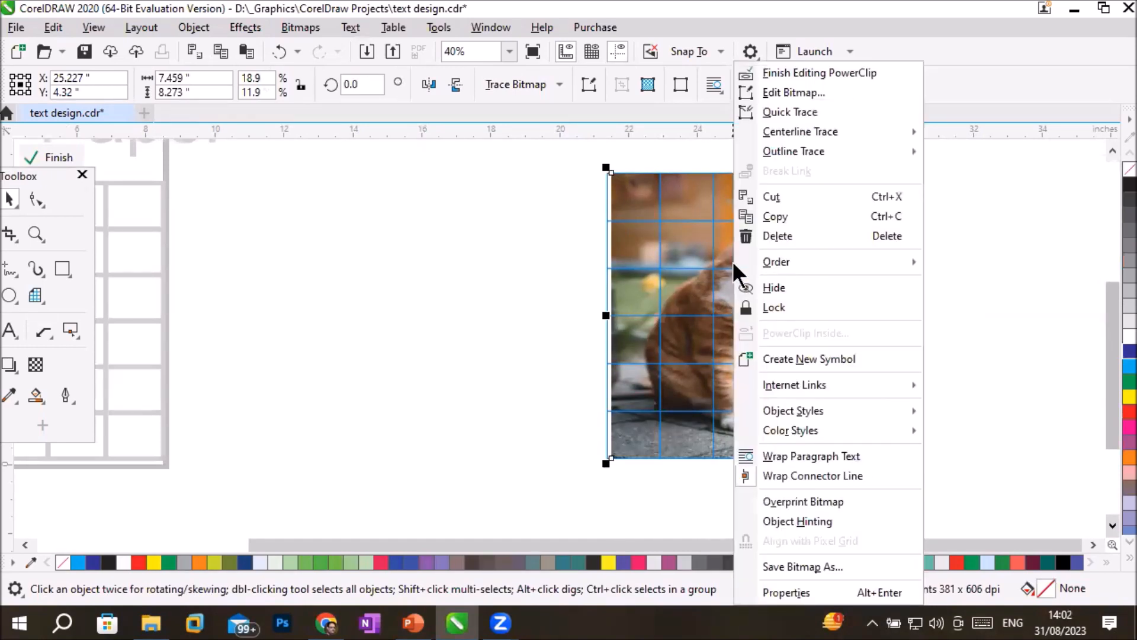
pyautogui.click(499, 337)
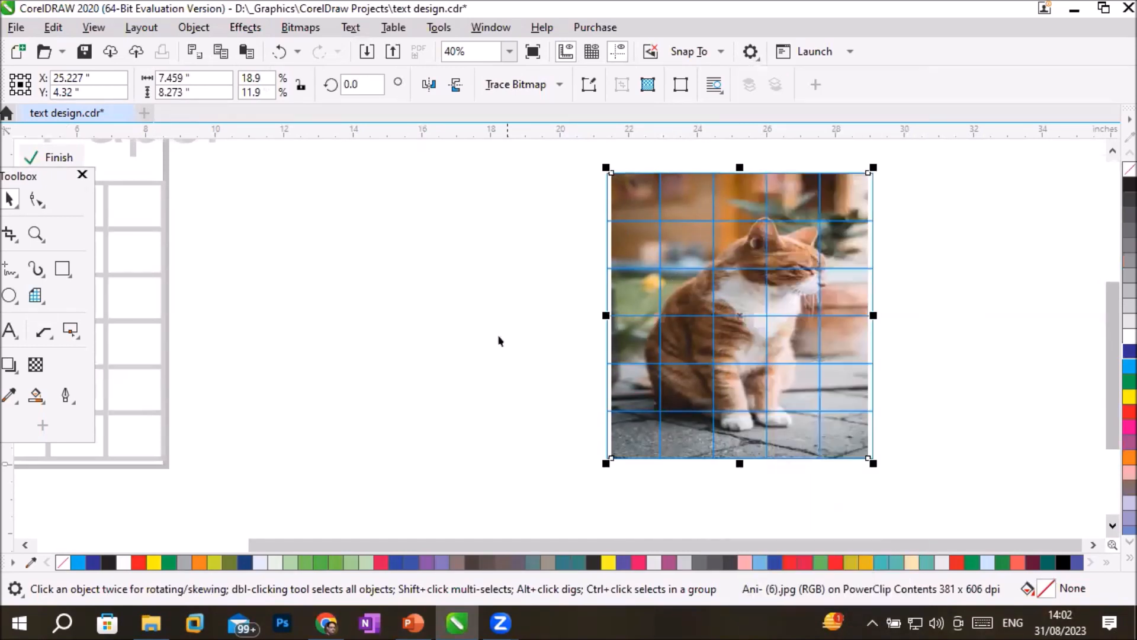
pyautogui.click(55, 155)
# Step: Fit the cat image to the graph paper PowerClip with the Stretch to Fill option
pyautogui.click(602, 310)
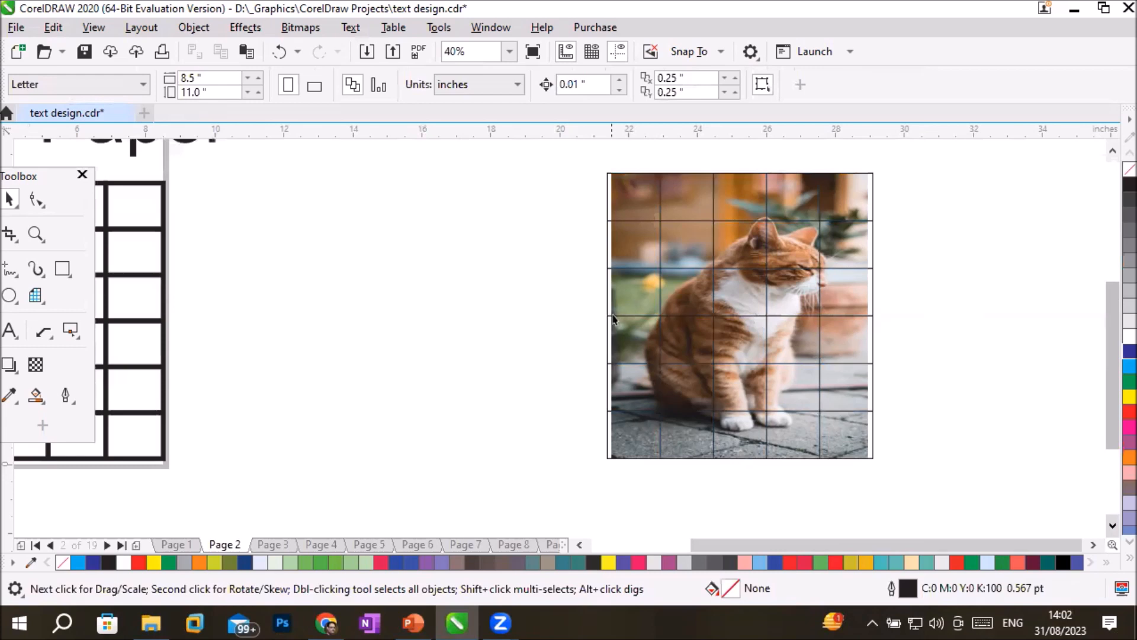
pyautogui.click(613, 317)
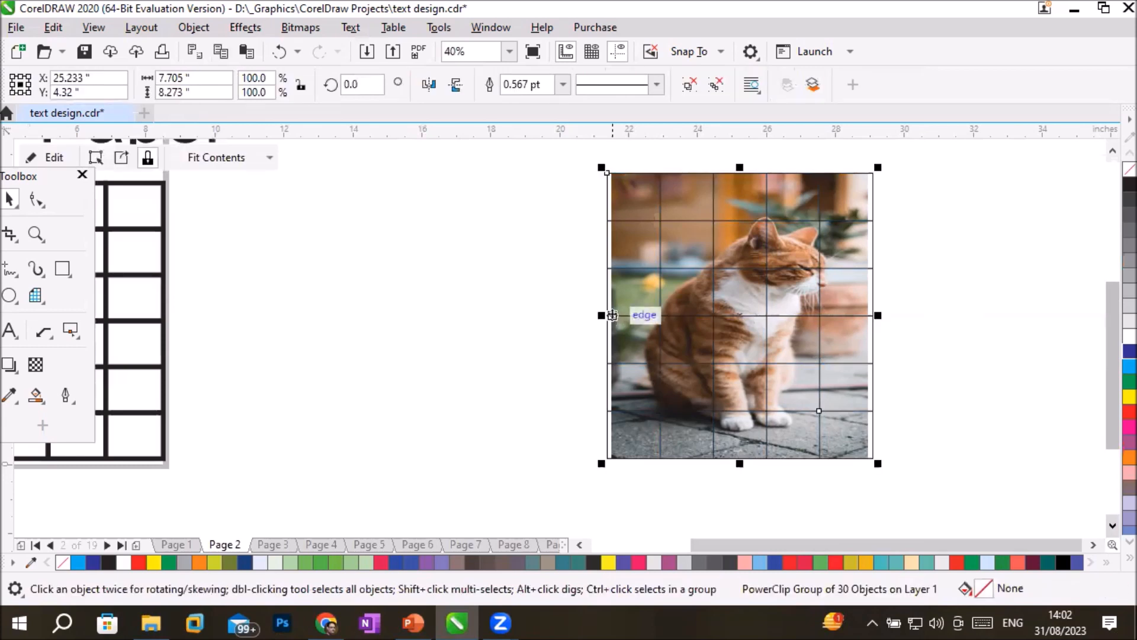
pyautogui.click(262, 158)
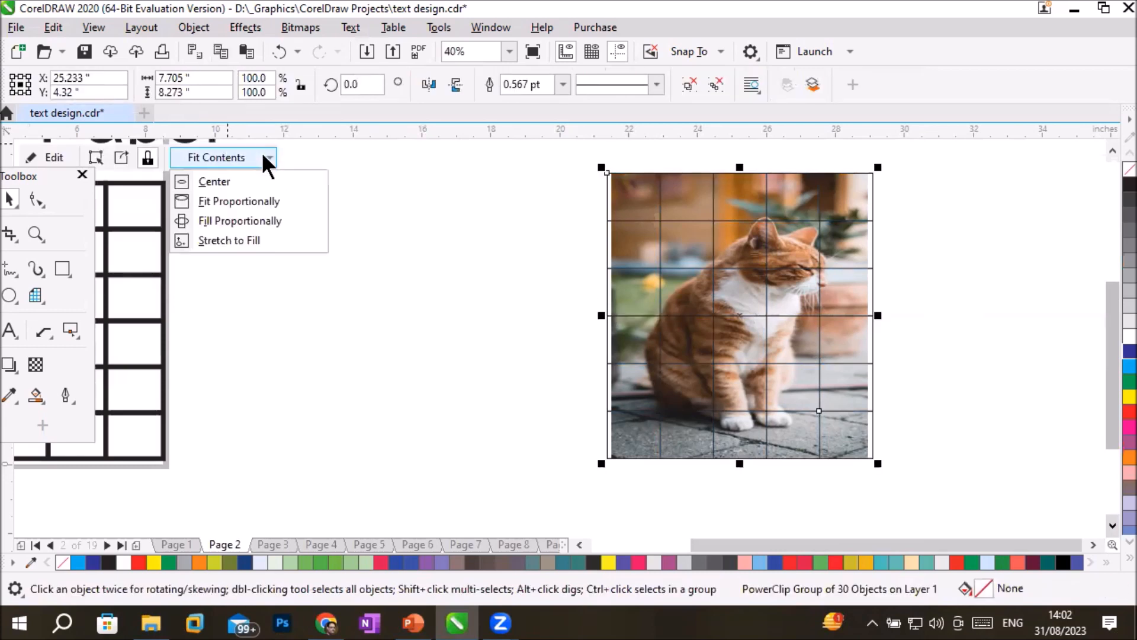
pyautogui.click(268, 241)
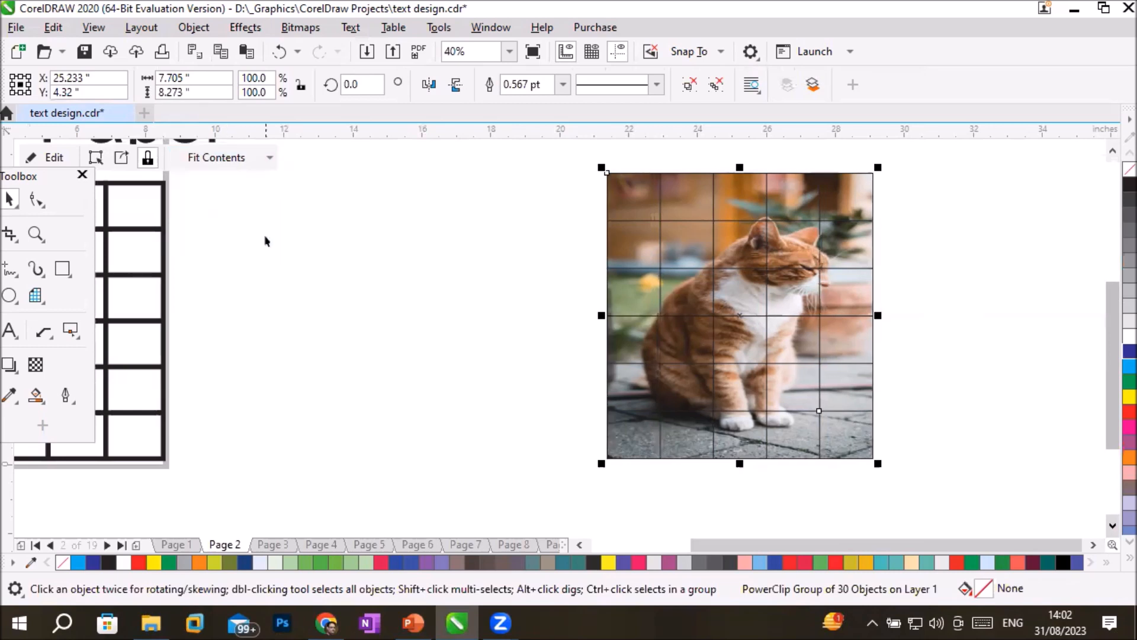
# Step: Ungroup all objects of the cat-filled graph paper grid and clear the selection
pyautogui.rightClick(658, 306)
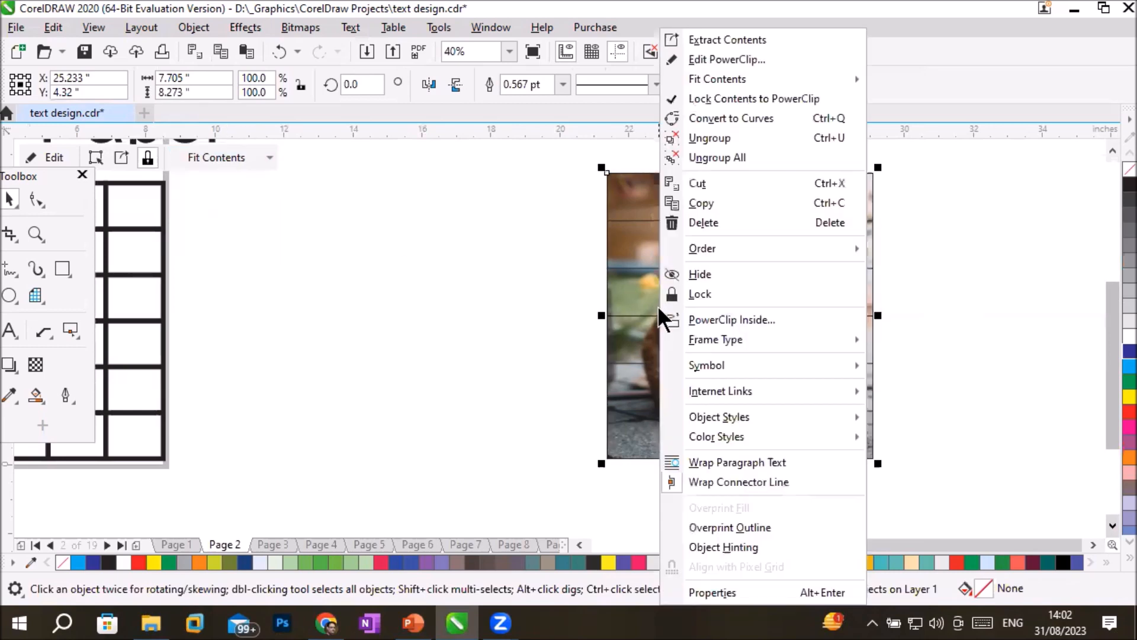
pyautogui.click(728, 157)
pyautogui.click(498, 273)
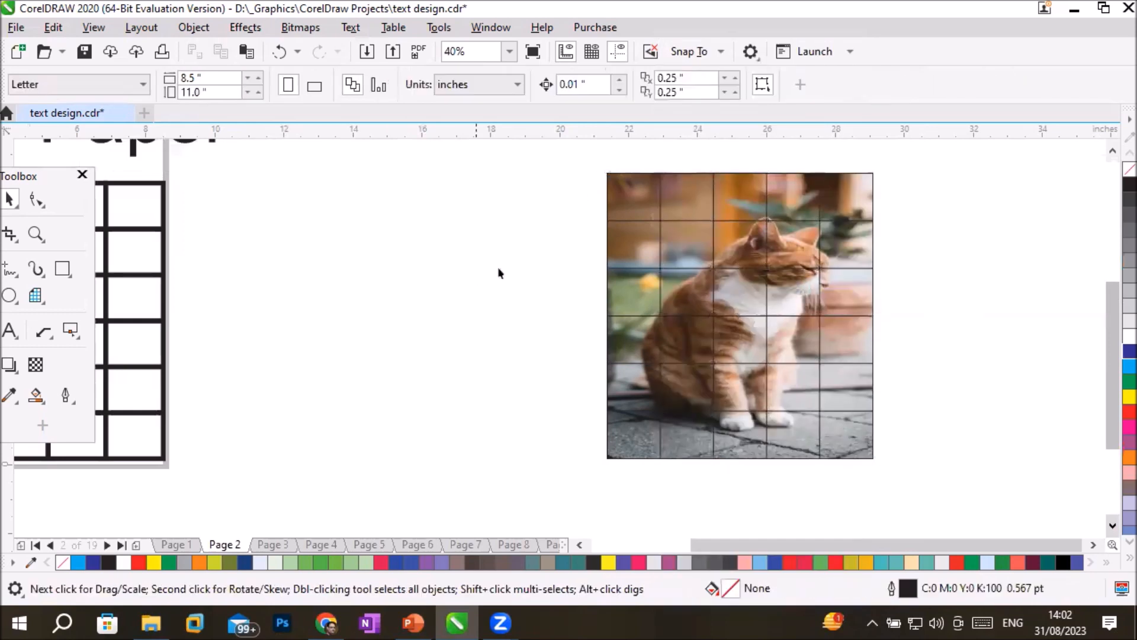
# Step: Move the upper cells of the cat grid's first column outward and spread all six cells of its last column away from the grid
pyautogui.click(644, 193)
pyautogui.moveTo(627, 183); pyautogui.dragTo(609, 183)
pyautogui.moveTo(625, 248); pyautogui.dragTo(608, 388)
pyautogui.moveTo(863, 202); pyautogui.dragTo(904, 178)
pyautogui.moveTo(869, 249); pyautogui.dragTo(919, 247)
pyautogui.moveTo(867, 308); pyautogui.dragTo(919, 312)
pyautogui.moveTo(857, 347); pyautogui.dragTo(933, 376)
pyautogui.moveTo(928, 449); pyautogui.dragTo(940, 444)
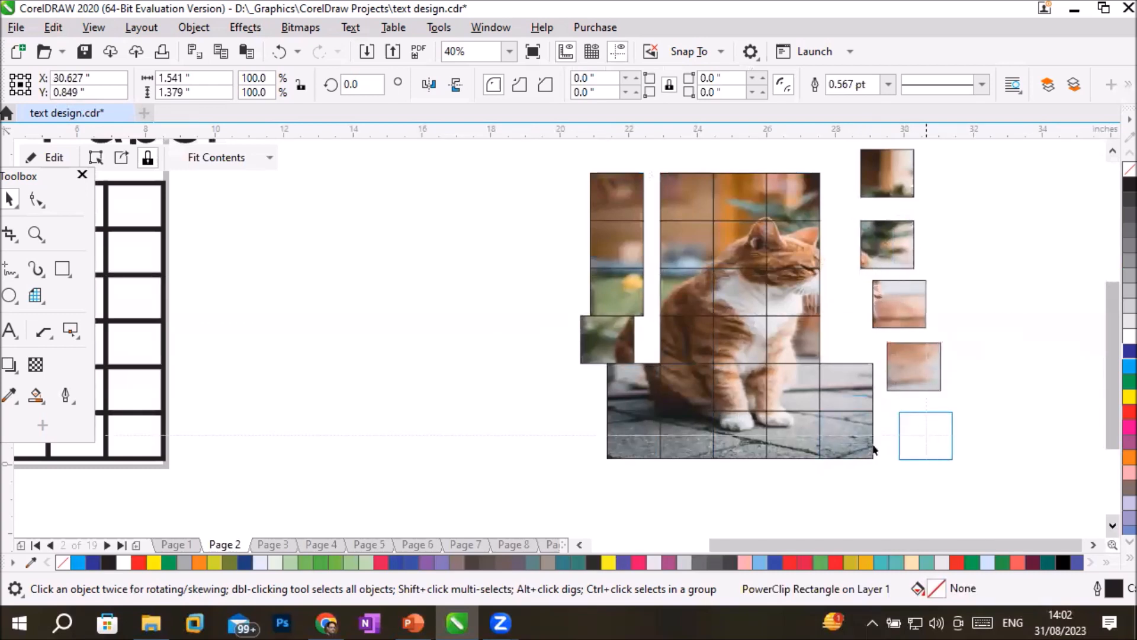
pyautogui.moveTo(859, 453); pyautogui.dragTo(939, 516)
# Step: Pull the six cells of the cat grid's fourth column away from the remaining picture
pyautogui.moveTo(797, 446); pyautogui.dragTo(823, 471)
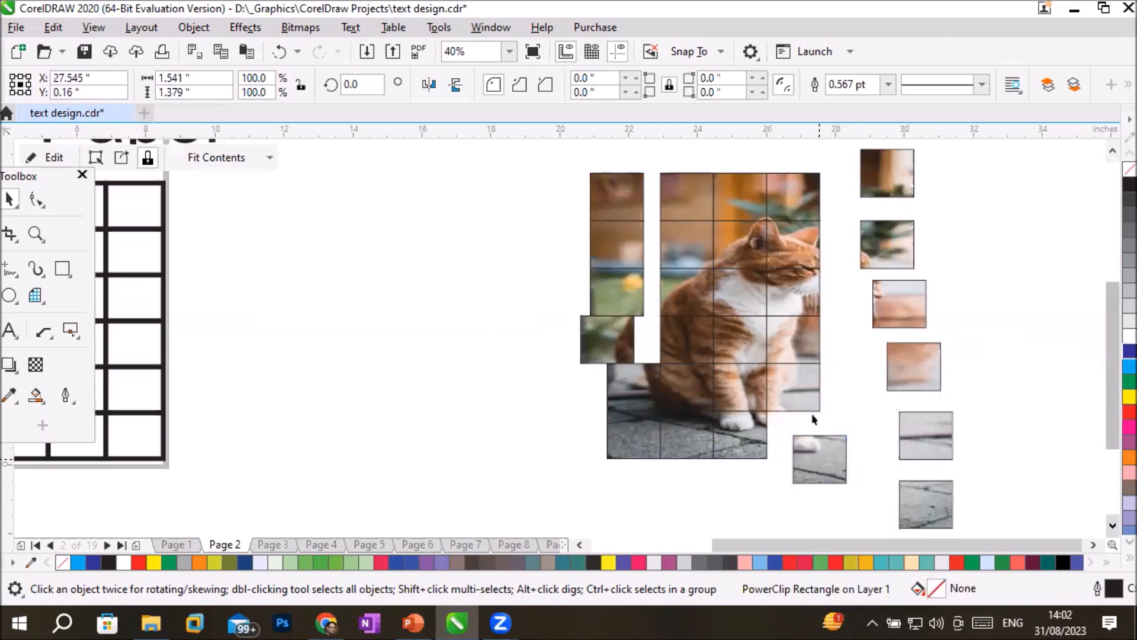
pyautogui.moveTo(779, 364); pyautogui.dragTo(821, 368)
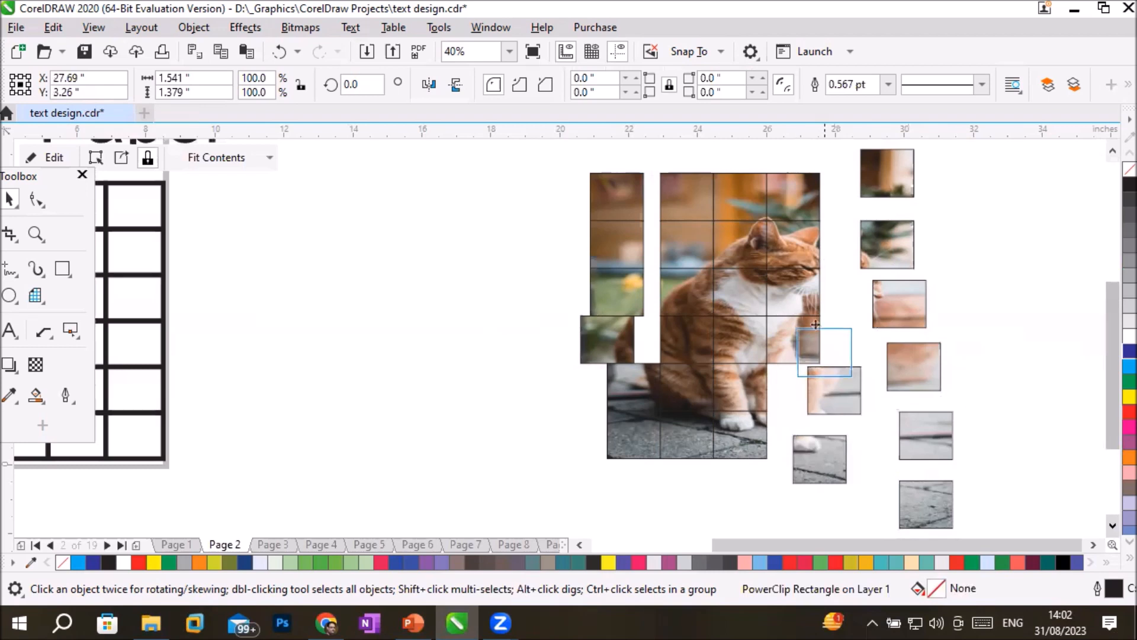
pyautogui.moveTo(816, 324); pyautogui.dragTo(820, 329)
pyautogui.moveTo(788, 282); pyautogui.dragTo(819, 286)
pyautogui.moveTo(792, 244); pyautogui.dragTo(819, 244)
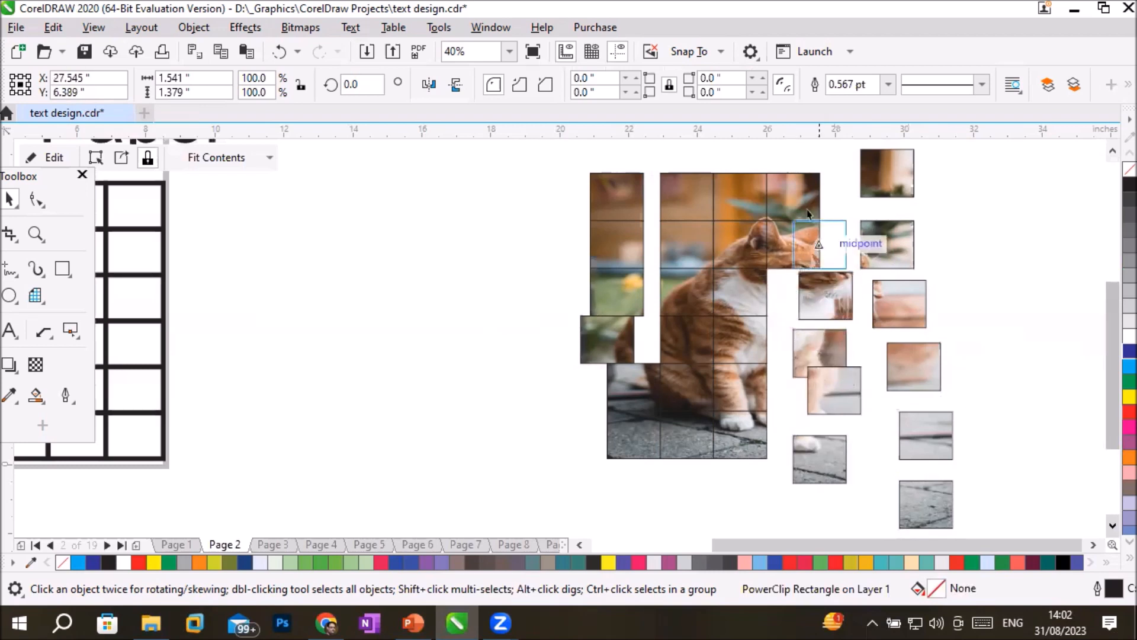
pyautogui.moveTo(796, 191); pyautogui.dragTo(816, 167)
# Step: Shift cells in the upper rows of the cat grid's second and third columns apart and inspect the separated pieces up close
pyautogui.moveTo(741, 183); pyautogui.dragTo(741, 159)
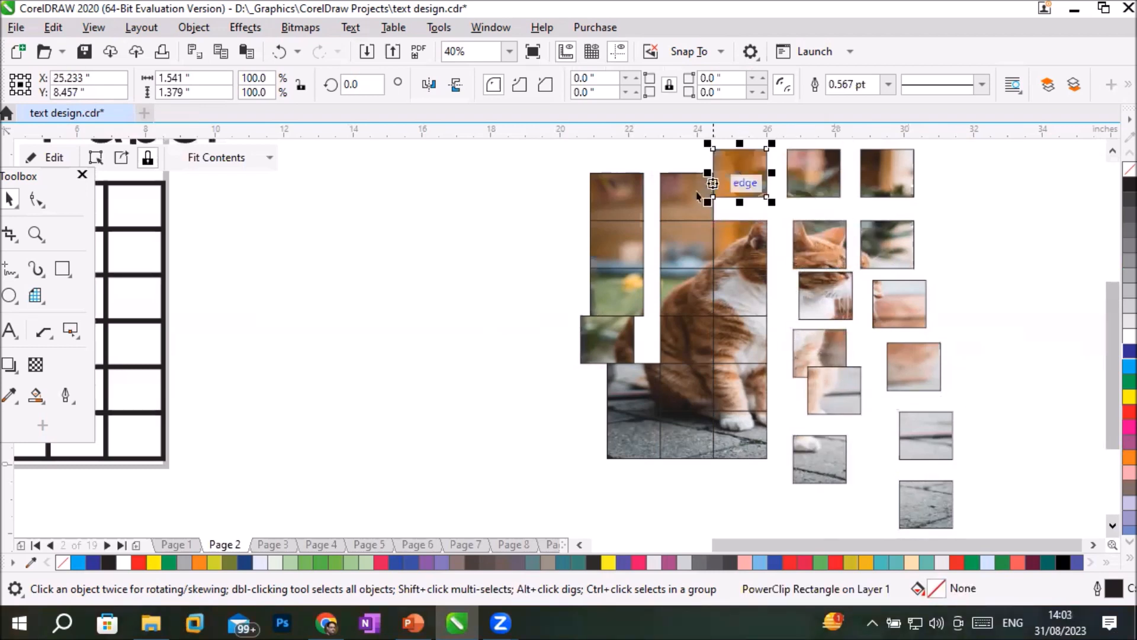
pyautogui.moveTo(668, 176); pyautogui.dragTo(647, 140)
pyautogui.moveTo(687, 244); pyautogui.dragTo(739, 217)
pyautogui.moveTo(689, 291); pyautogui.dragTo(686, 276)
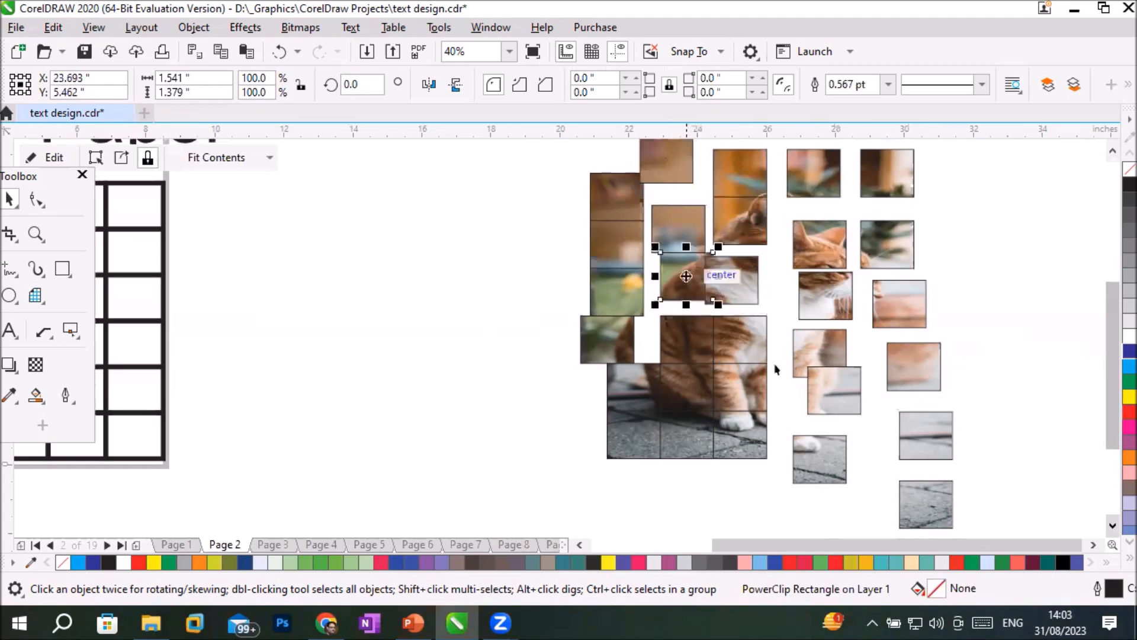
pyautogui.scroll(3, 922, 252)
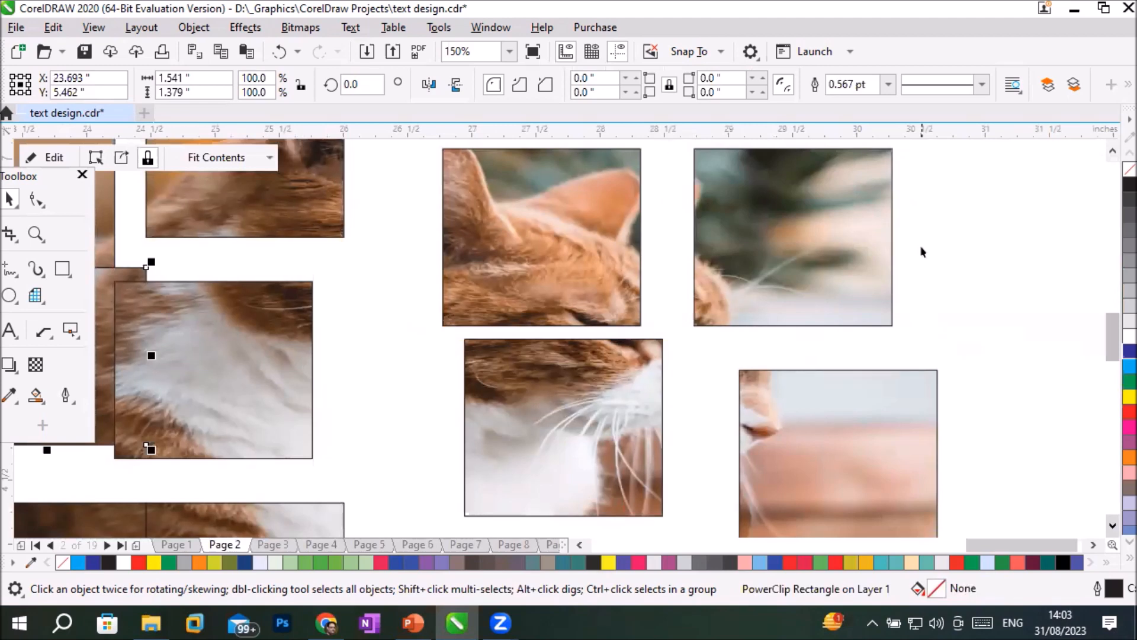
pyautogui.scroll(-3, 921, 252)
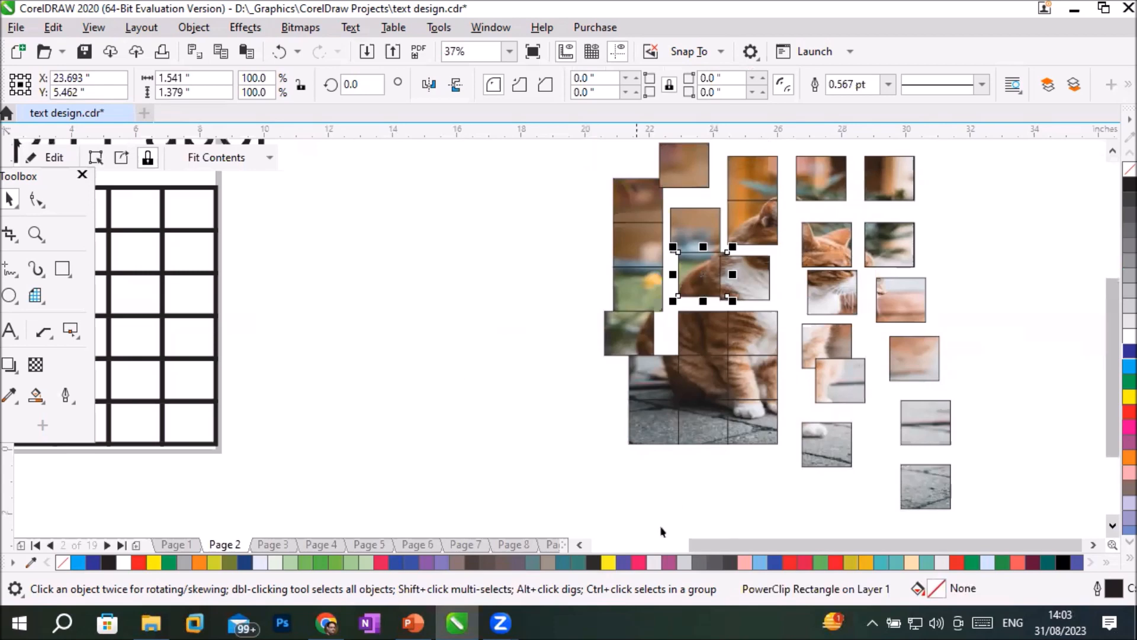
# Step: Select single cells in the top row of the first graph paper grid to inspect them, and clear the selection
pyautogui.click(577, 545)
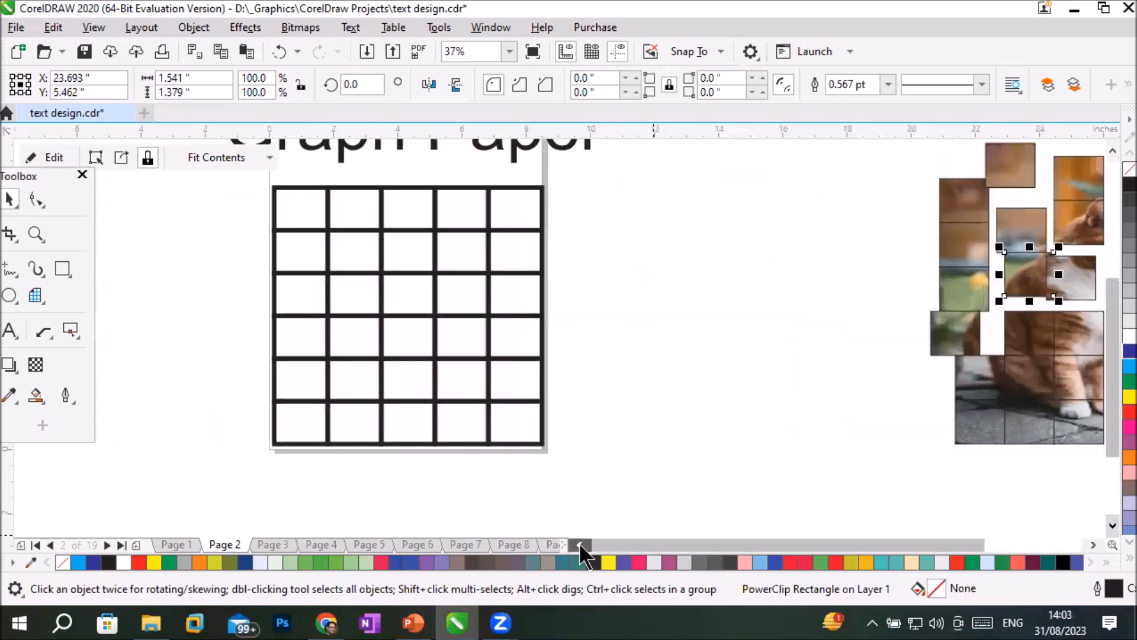
pyautogui.click(532, 215)
pyautogui.click(461, 221)
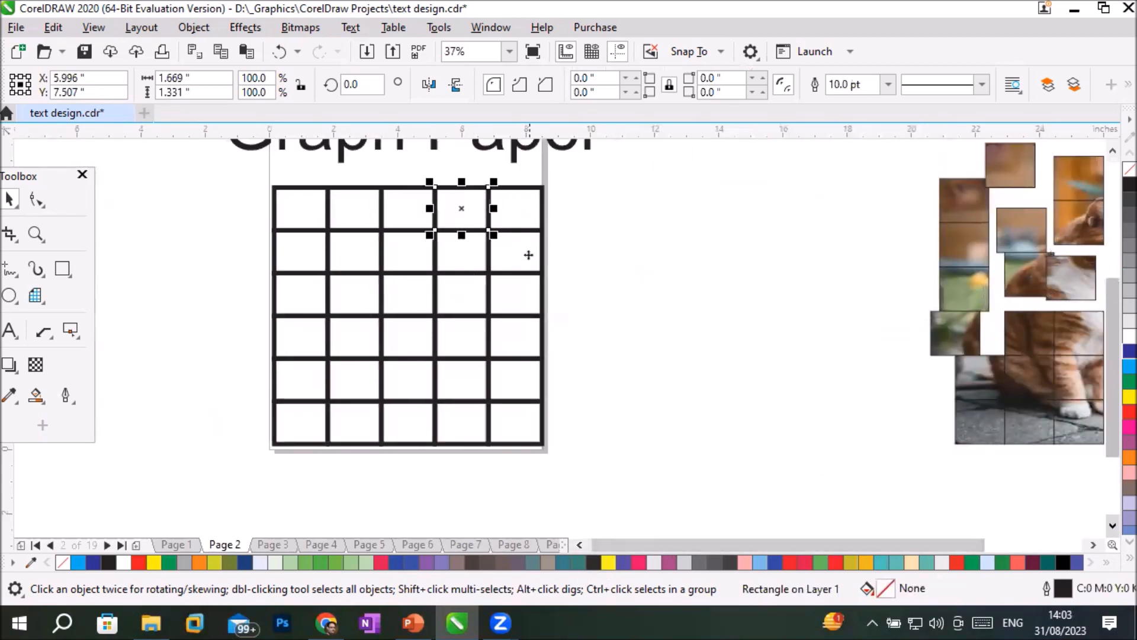
pyautogui.click(634, 299)
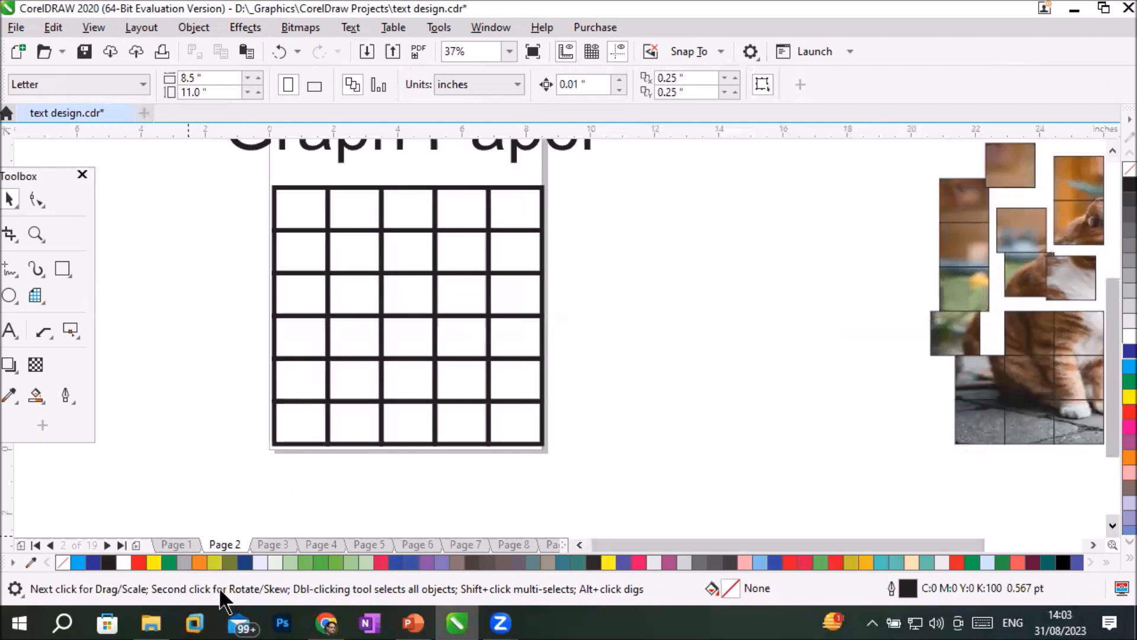
# Step: Switch to File Explorer, open the Images folder inside D:\_Graphics and look through its subfolders
pyautogui.click(151, 622)
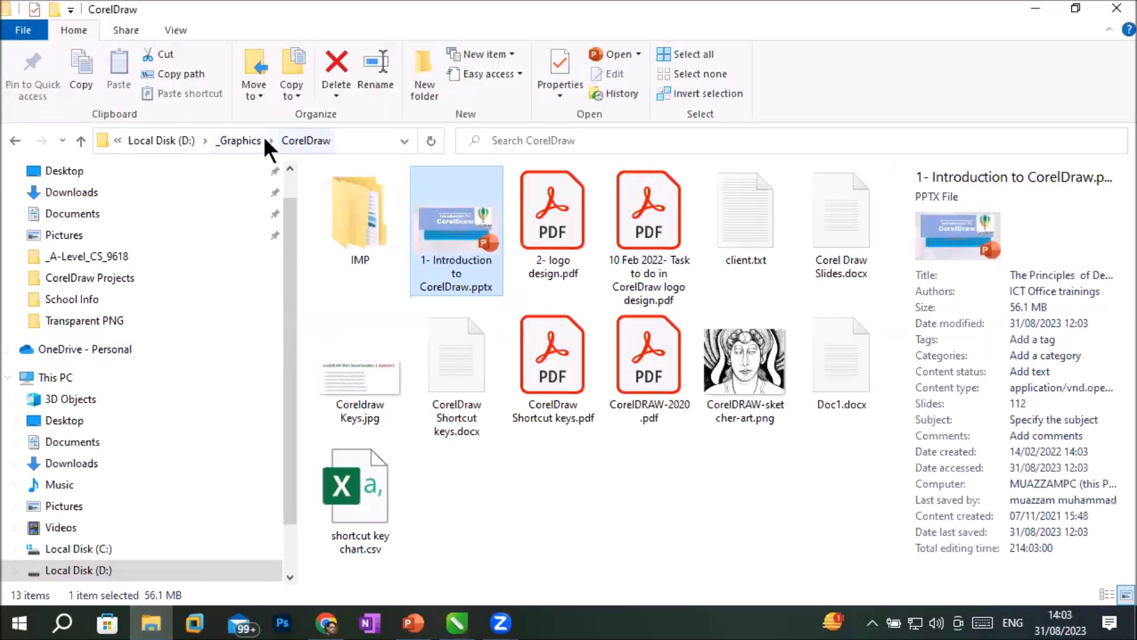
pyautogui.click(248, 140)
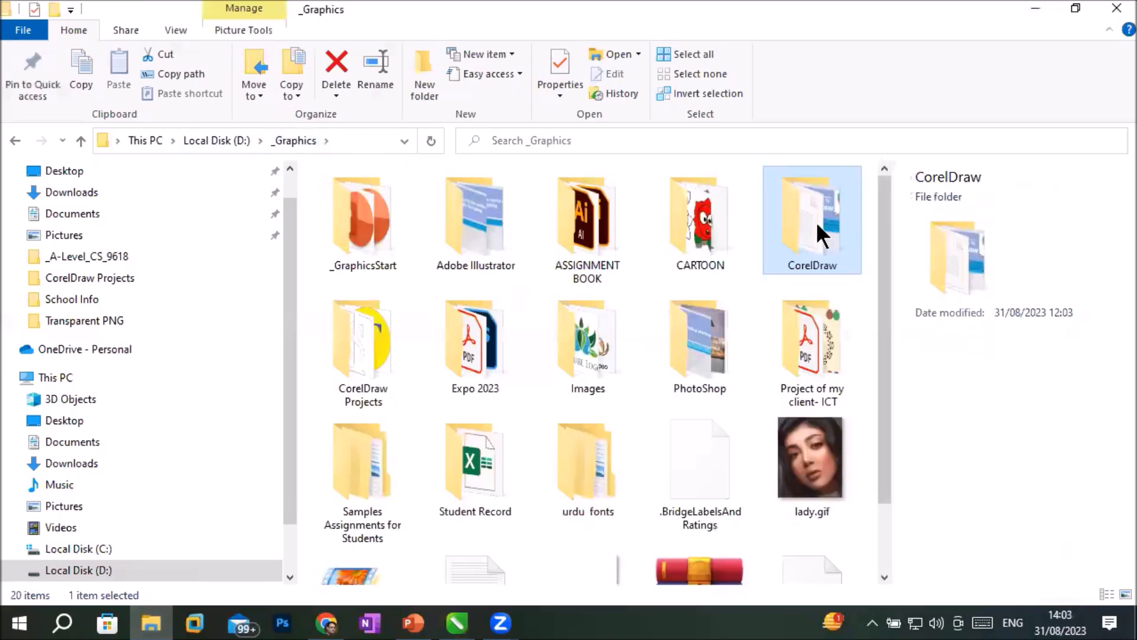
pyautogui.doubleClick(593, 357)
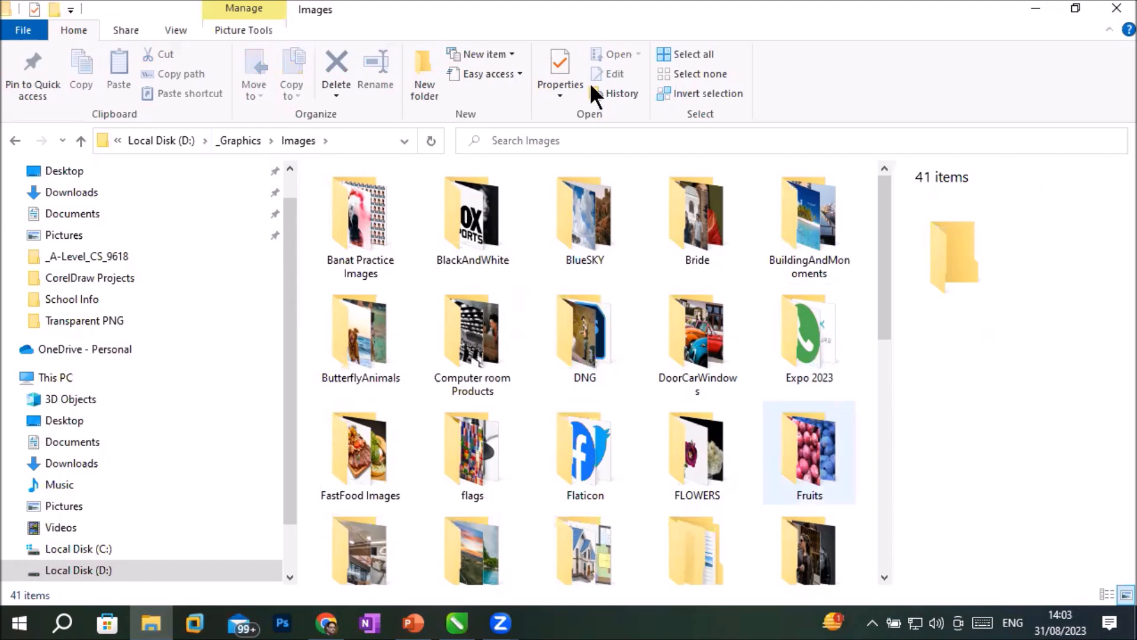
pyautogui.scroll(-8, 594, 286)
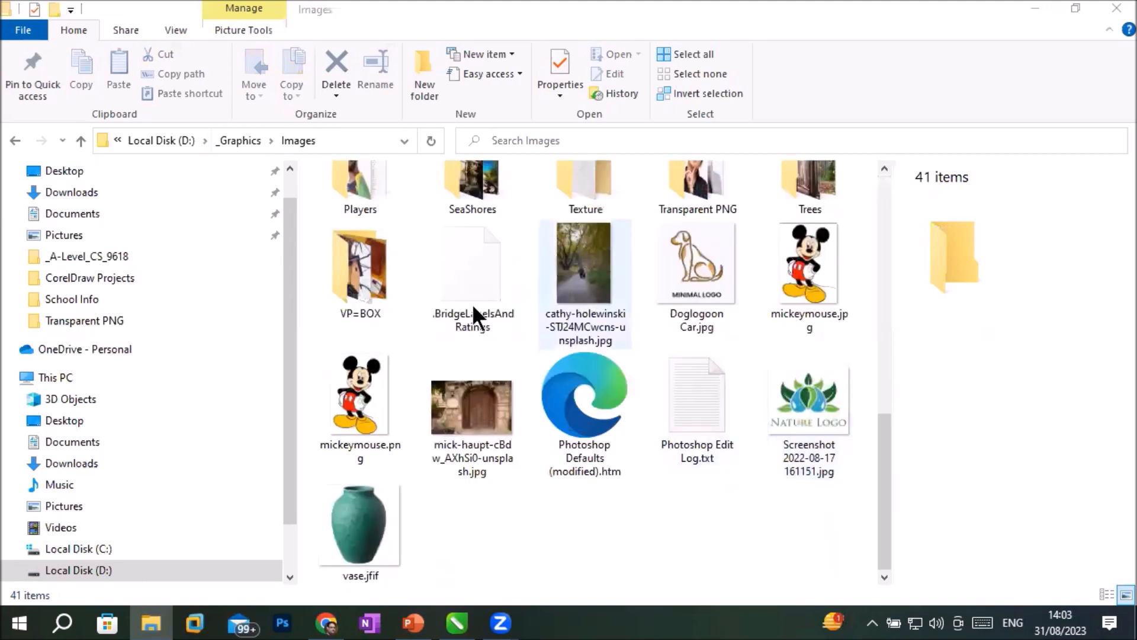
pyautogui.scroll(2, 649, 316)
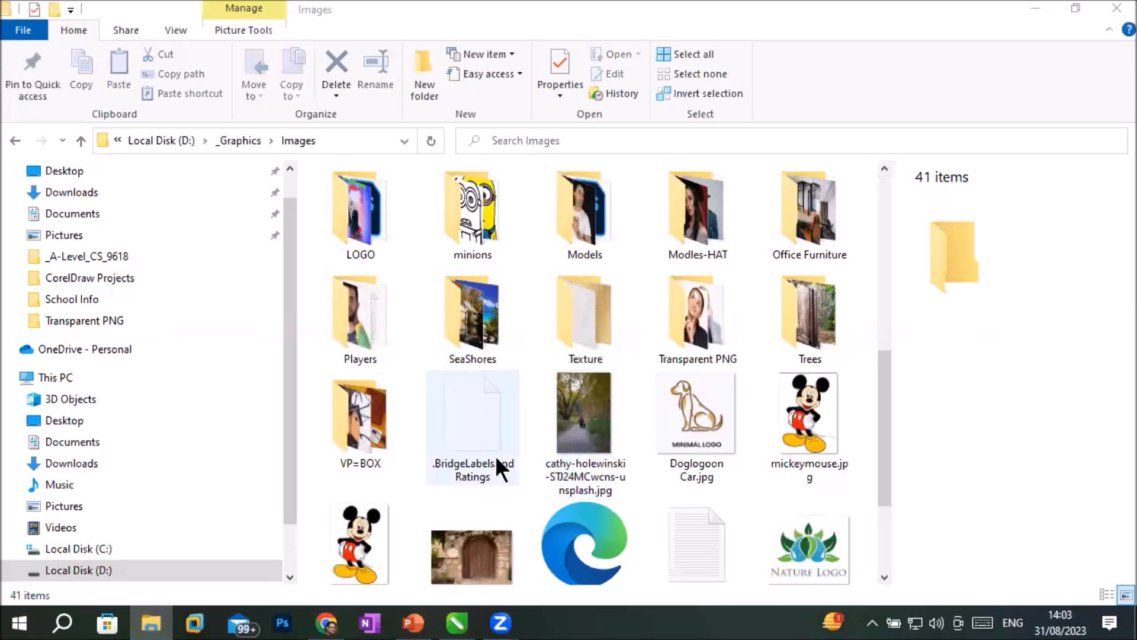
pyautogui.scroll(3, 723, 441)
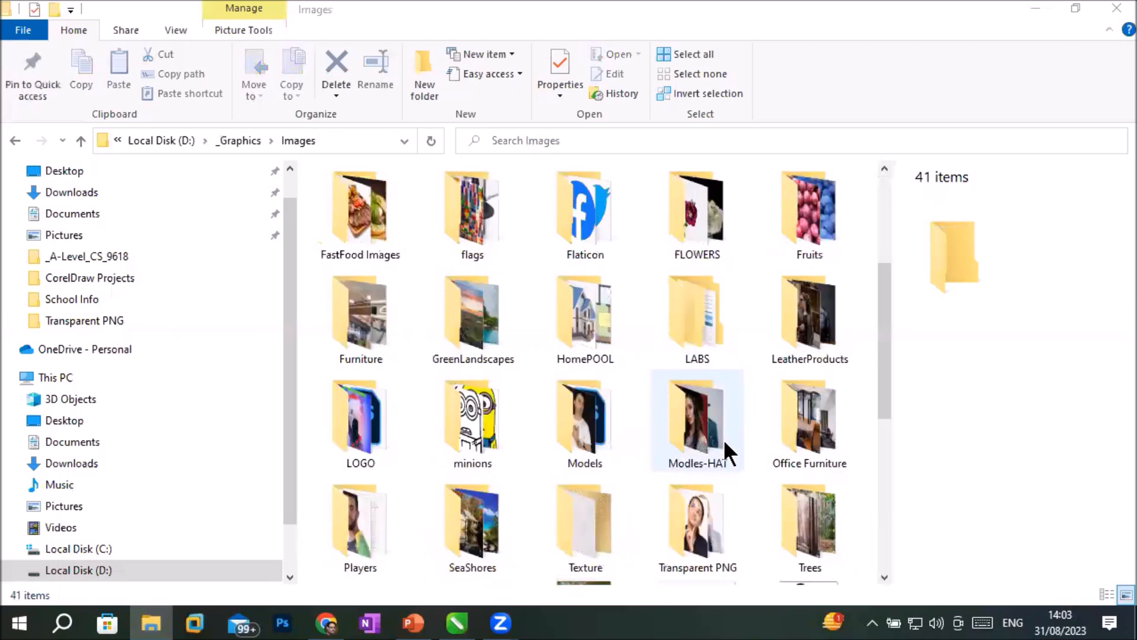
pyautogui.scroll(3, 725, 444)
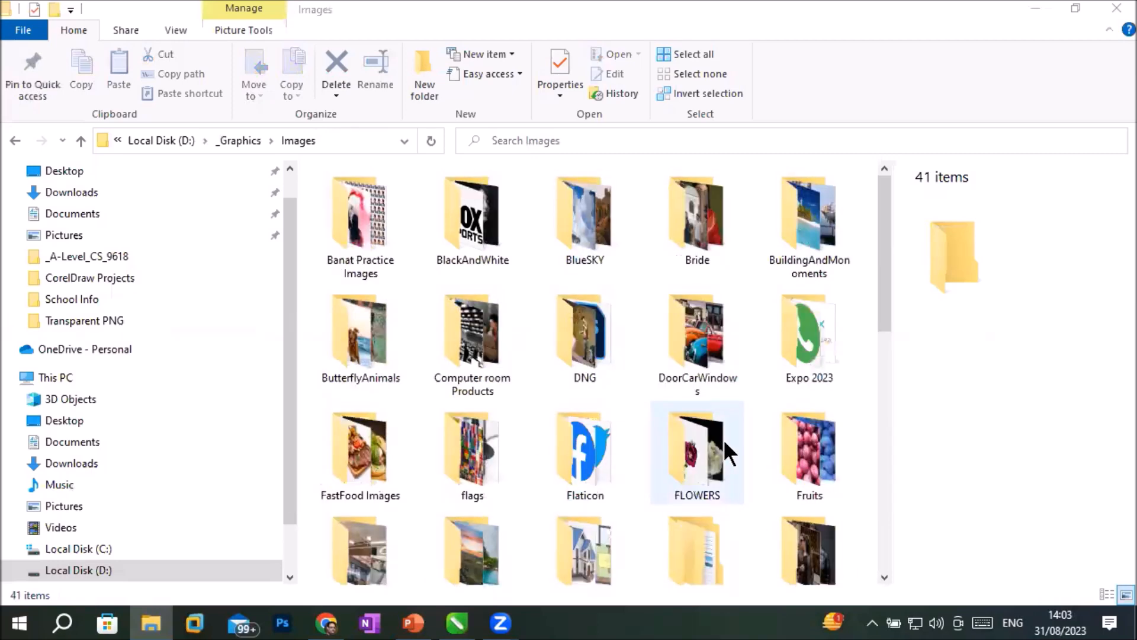
# Step: From the Flaticon folder, bring both instagram icons plus the internet, placeholder, skype, twitter, viber and whatsapp PNGs into the CorelDRAW page beside the first grid
pyautogui.doubleClick(589, 462)
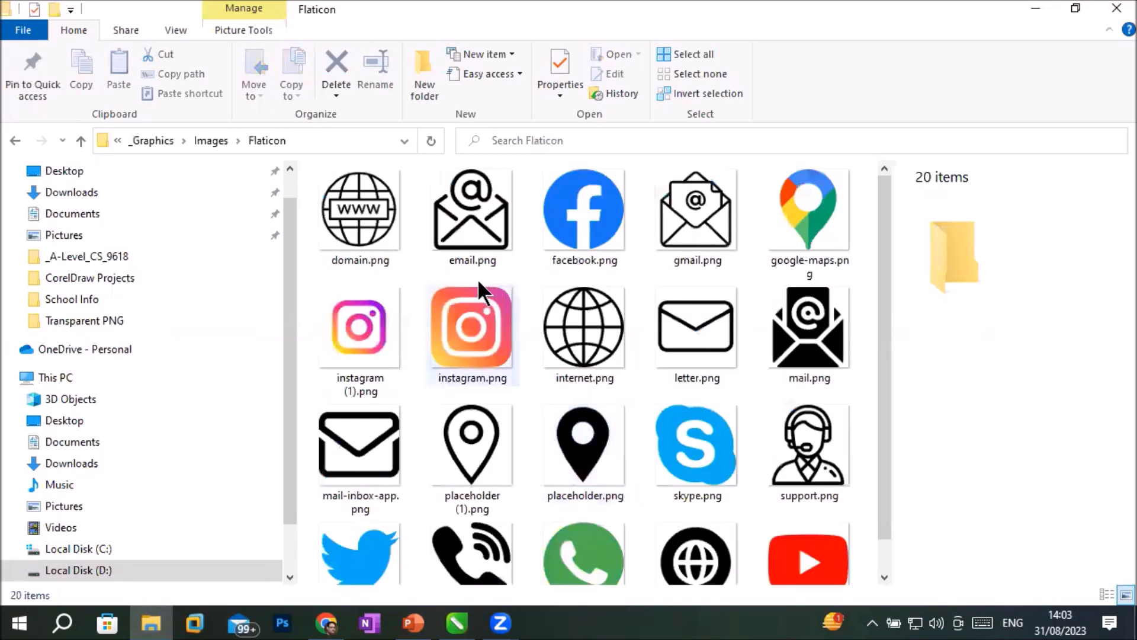
pyautogui.click(362, 312)
pyautogui.keyDown('ctrl'); pyautogui.click(470, 321); pyautogui.keyUp('ctrl')
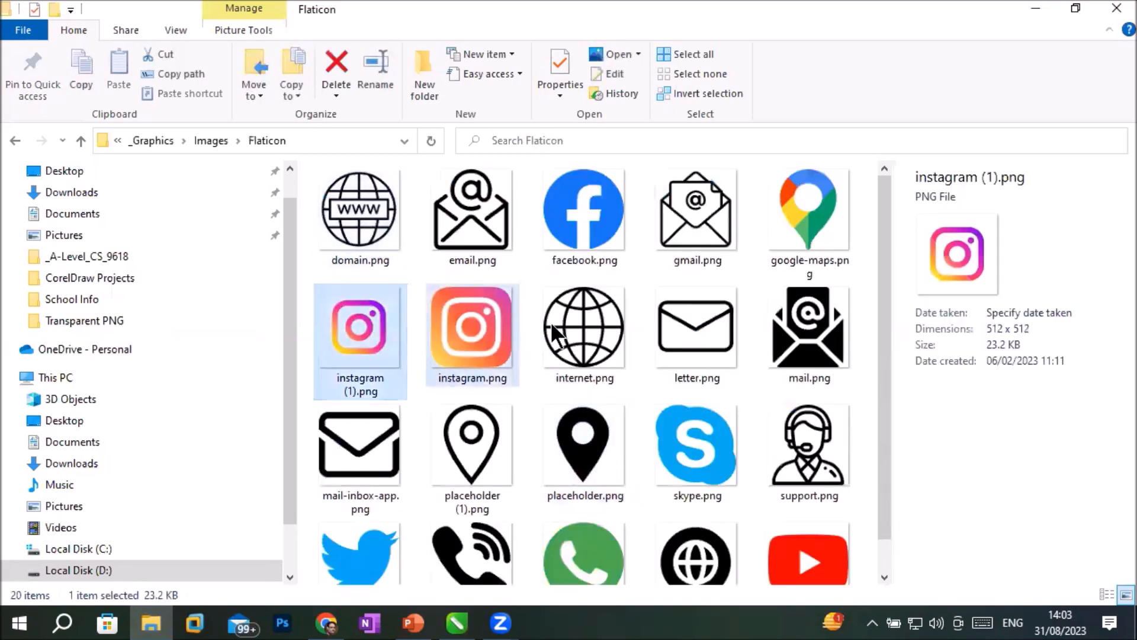
pyautogui.keyDown('ctrl'); pyautogui.click(556, 326); pyautogui.keyUp('ctrl')
pyautogui.keyDown('ctrl'); pyautogui.click(581, 539); pyautogui.keyUp('ctrl')
pyautogui.keyDown('ctrl'); pyautogui.click(380, 540); pyautogui.keyUp('ctrl')
pyautogui.keyDown('ctrl'); pyautogui.click(469, 531); pyautogui.keyUp('ctrl')
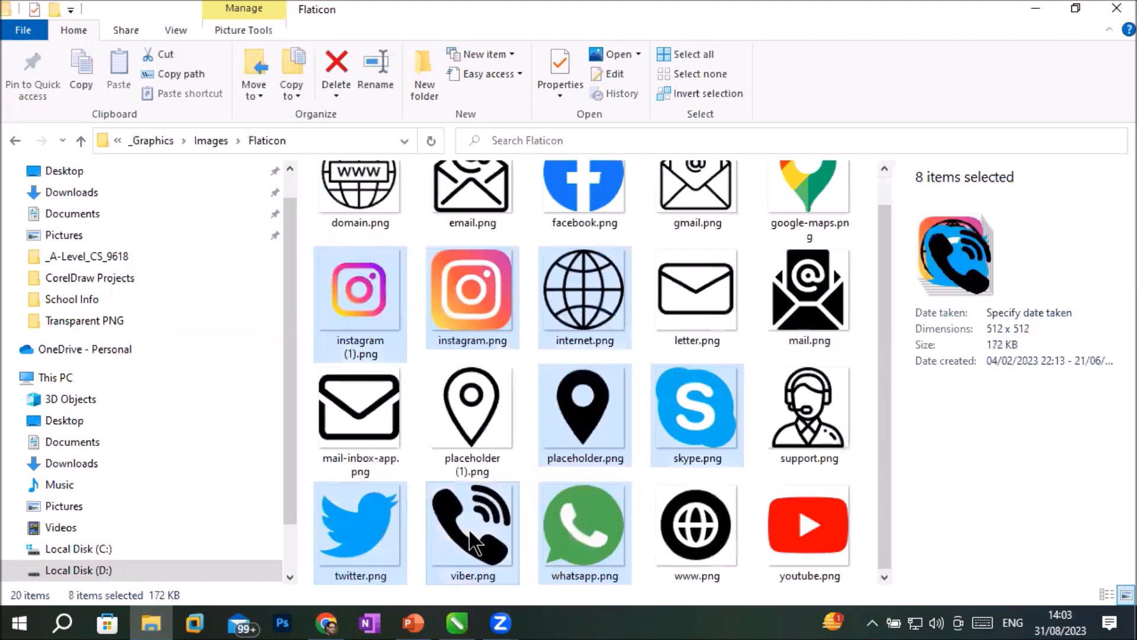
pyautogui.moveTo(474, 542); pyautogui.dragTo(700, 252)
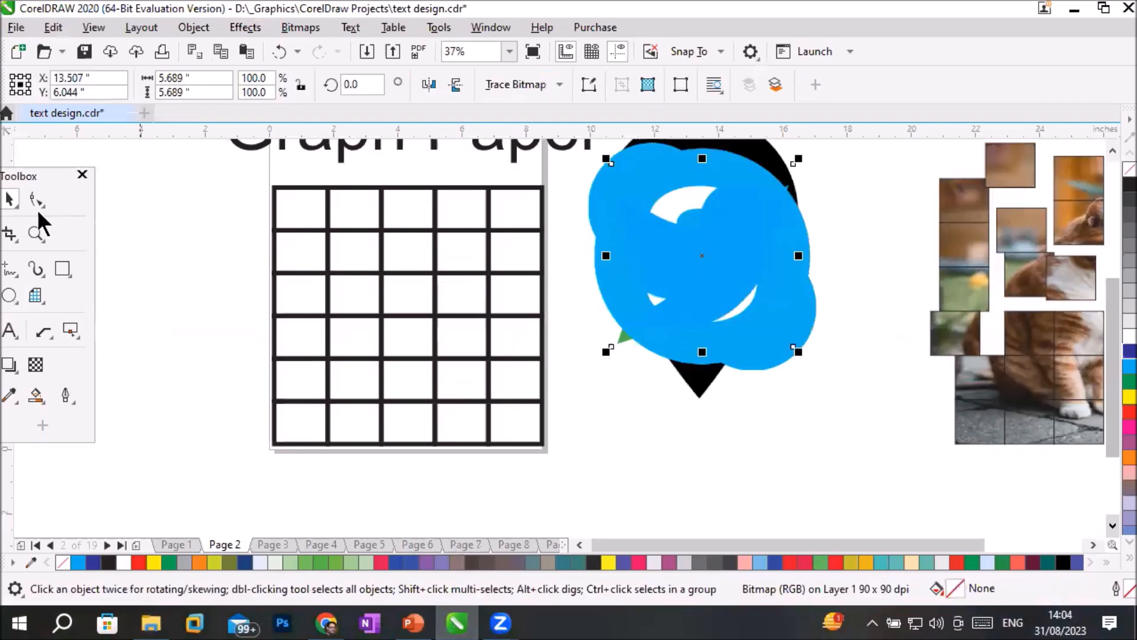
# Step: Spread the stacked icons apart around the grid so the Skype, Instagram, location pin, Twitter and WhatsApp images can be picked individually
pyautogui.moveTo(616, 273); pyautogui.dragTo(627, 508)
pyautogui.moveTo(589, 326); pyautogui.dragTo(100, 515)
pyautogui.moveTo(765, 370); pyautogui.dragTo(892, 453)
pyautogui.moveTo(739, 307); pyautogui.dragTo(440, 494)
pyautogui.moveTo(646, 322); pyautogui.dragTo(611, 231)
pyautogui.moveTo(651, 294); pyautogui.dragTo(623, 333)
# Step: PowerClip the WhatsApp icon into the first cell of the grid's last column and the Viber phone icon into the second cell
pyautogui.rightClick(624, 332)
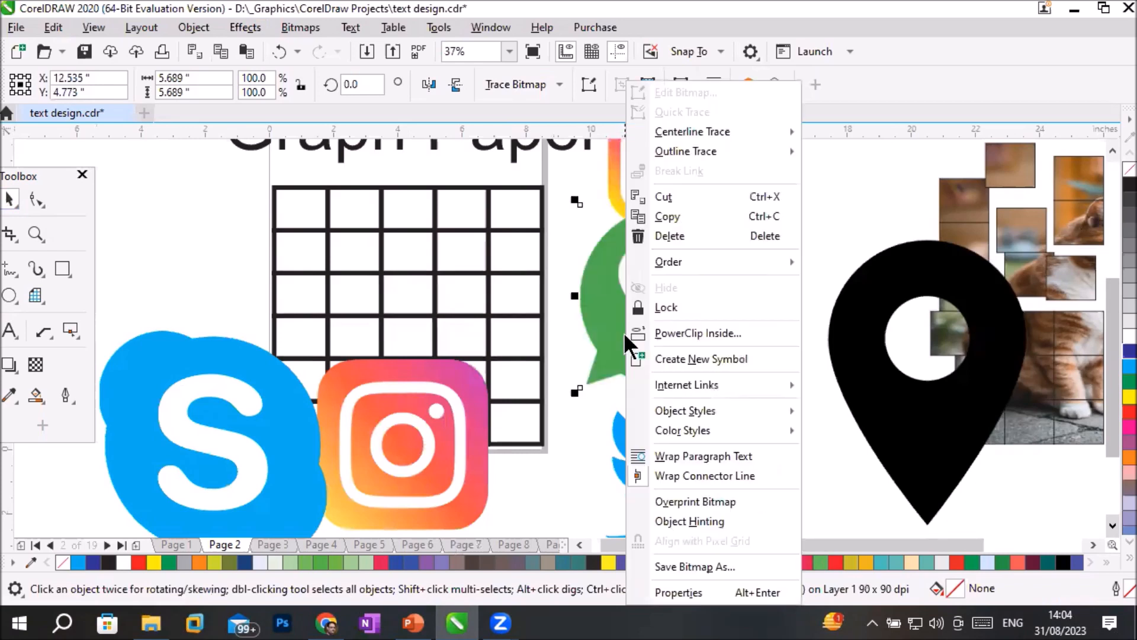
pyautogui.click(668, 333)
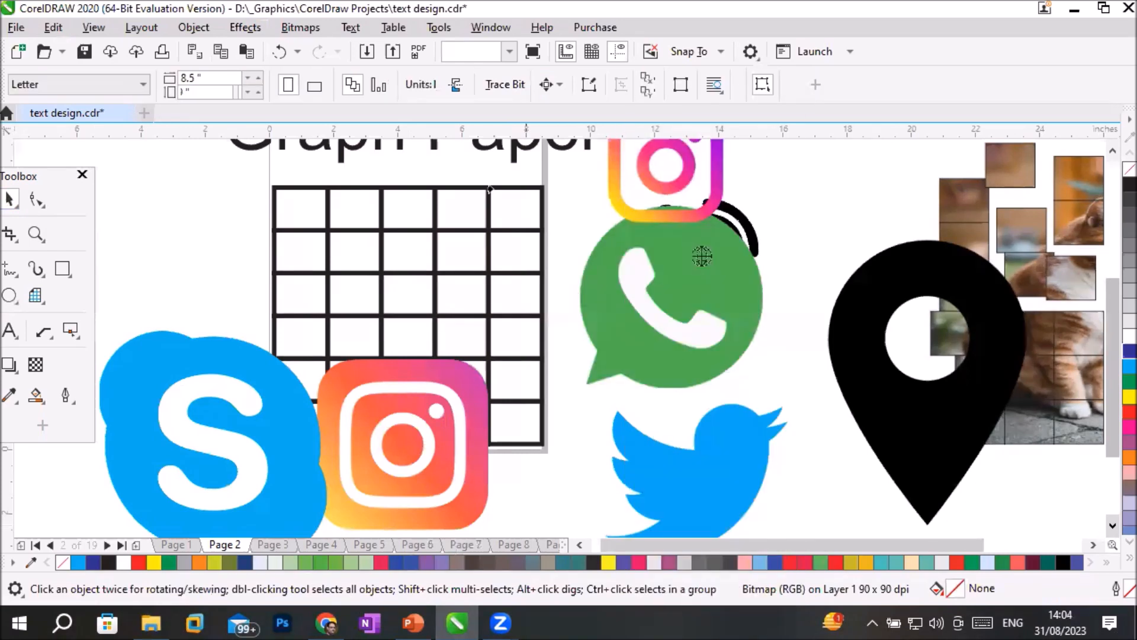
pyautogui.click(524, 213)
pyautogui.click(700, 288)
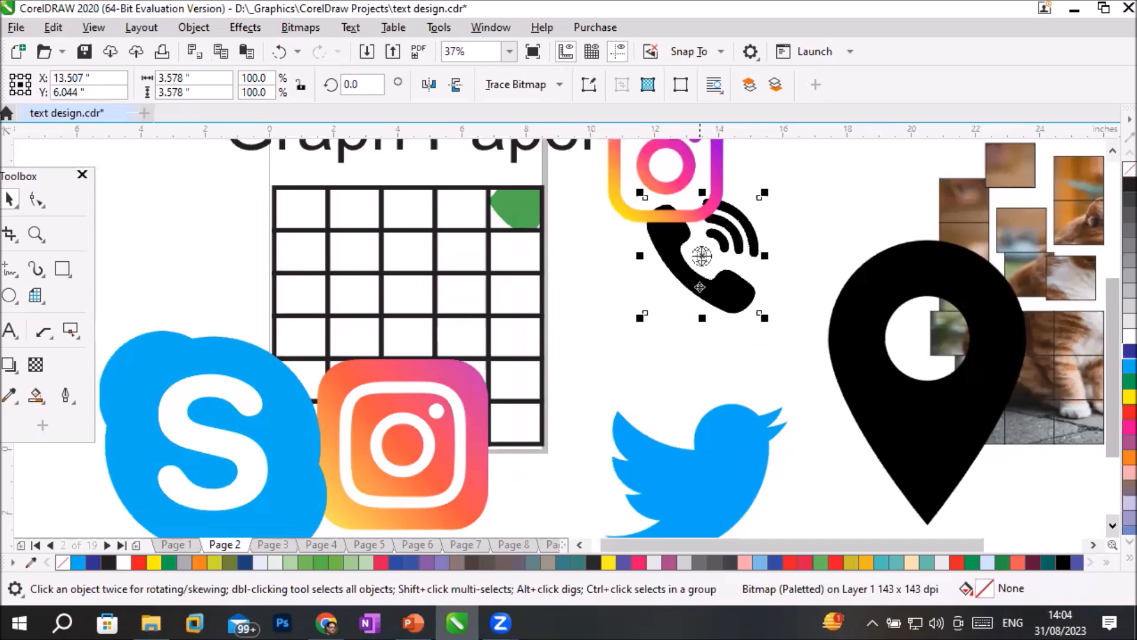
pyautogui.rightClick(700, 287)
pyautogui.click(773, 332)
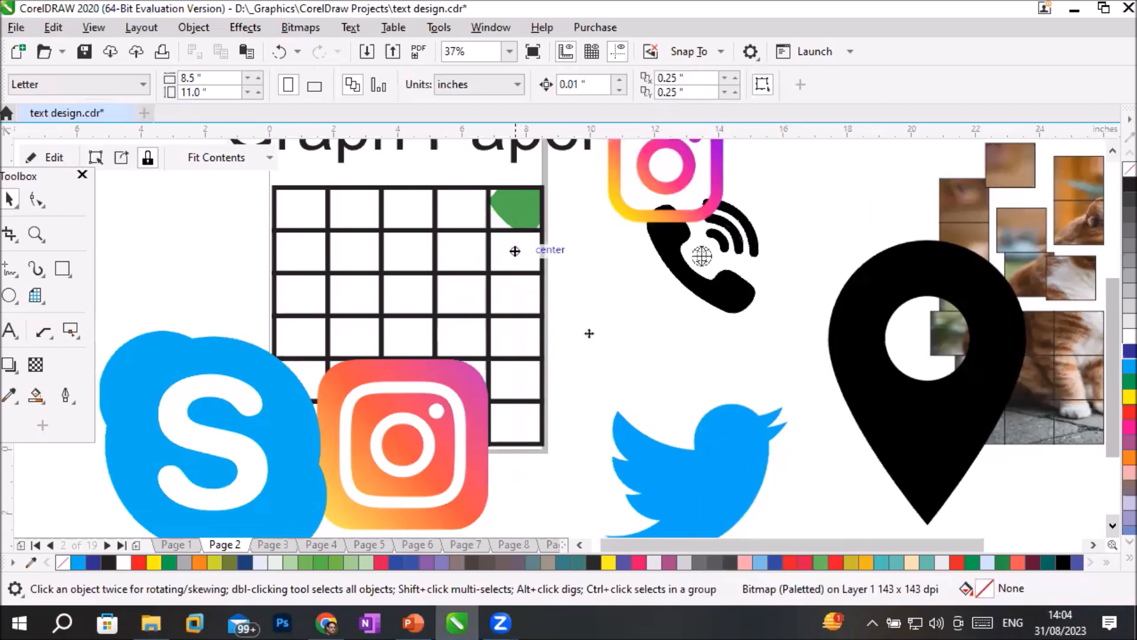
pyautogui.click(521, 246)
# Step: PowerClip the Twitter bird into the third cell of the last column and the black location pin into the fourth cell
pyautogui.click(716, 452)
pyautogui.rightClick(715, 451)
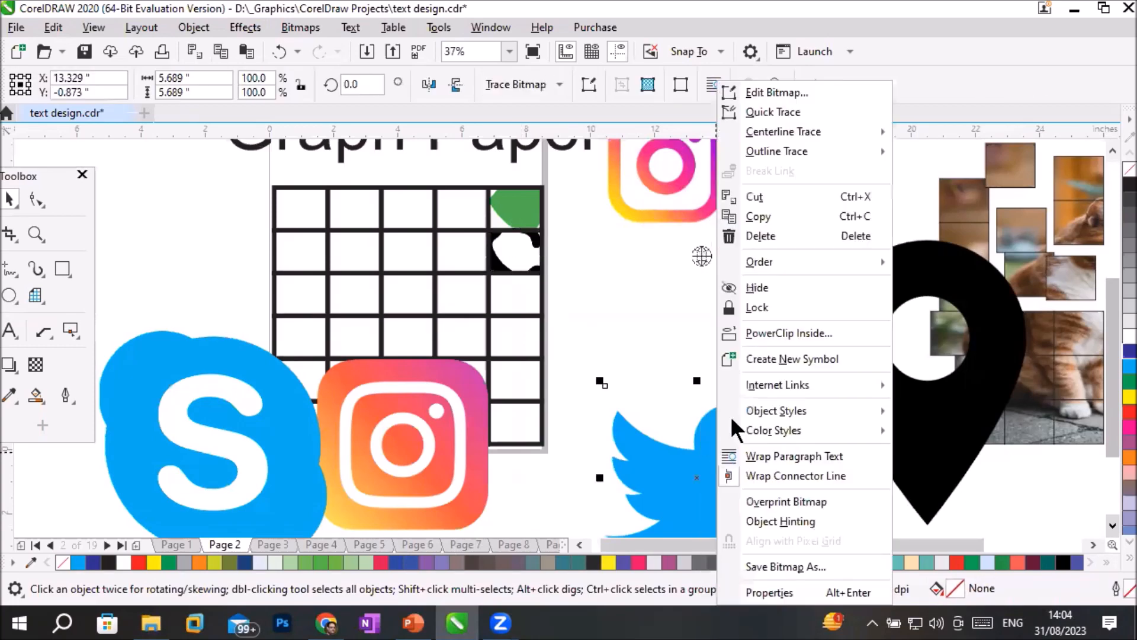
pyautogui.click(762, 328)
pyautogui.click(517, 298)
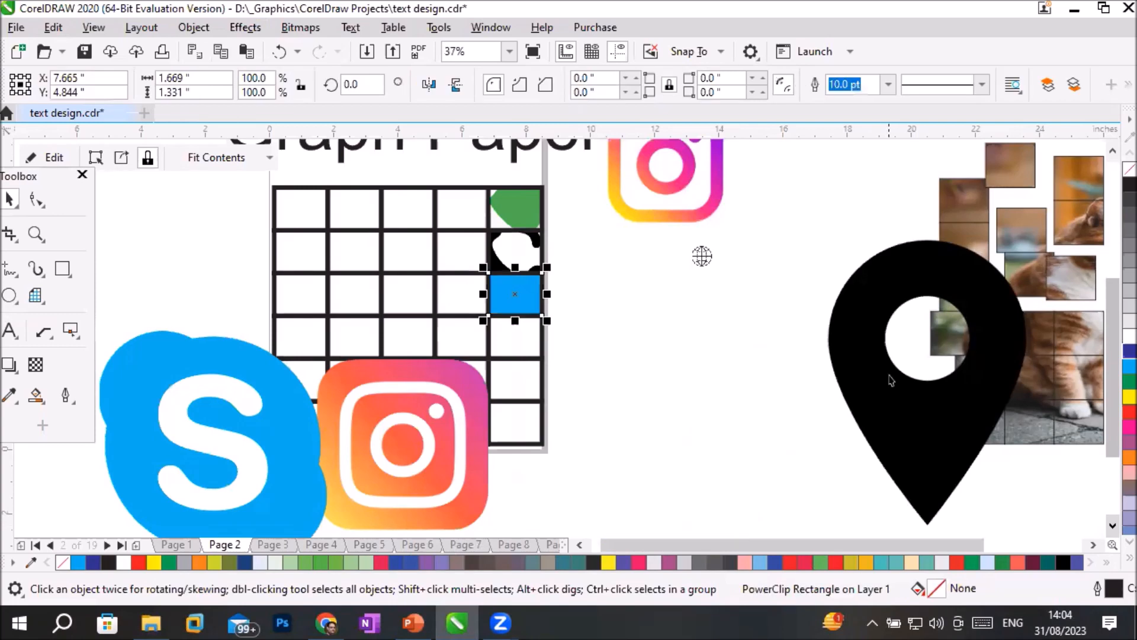
pyautogui.click(888, 374)
pyautogui.rightClick(893, 388)
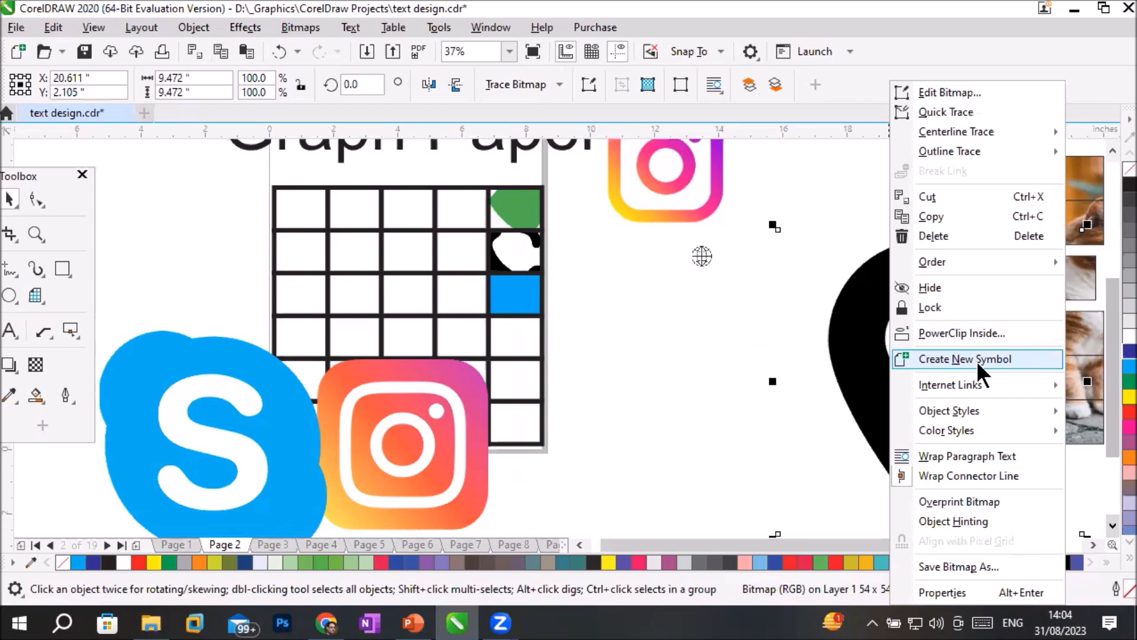
pyautogui.click(983, 335)
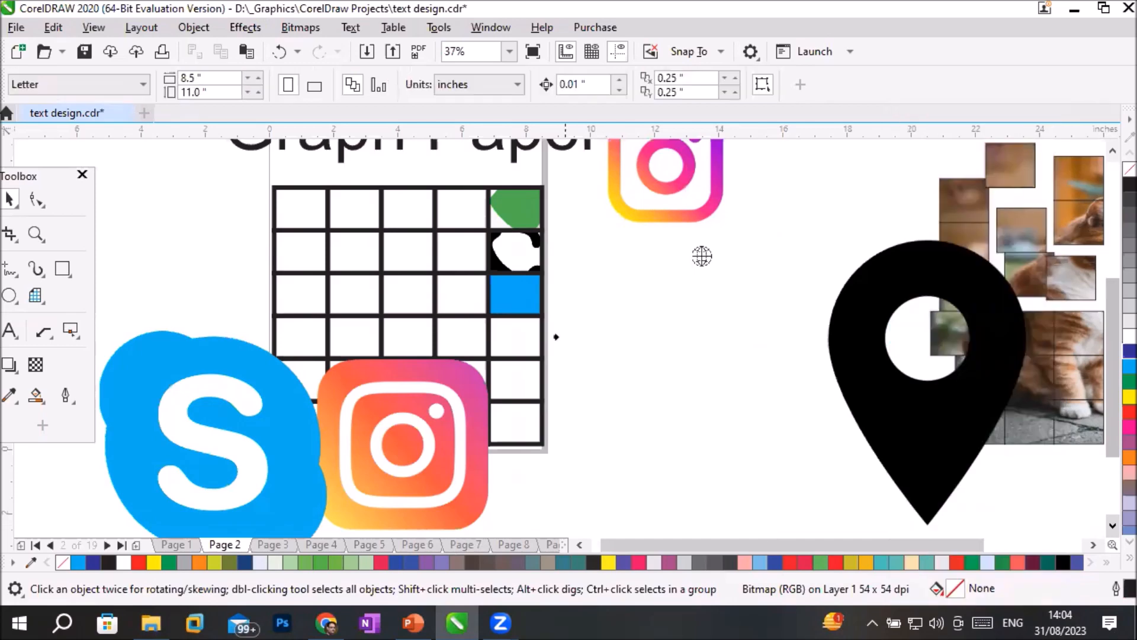
pyautogui.click(522, 340)
# Step: PowerClip the filled Instagram icon into the fifth cell of the last column and the Skype icon into the sixth cell
pyautogui.click(443, 443)
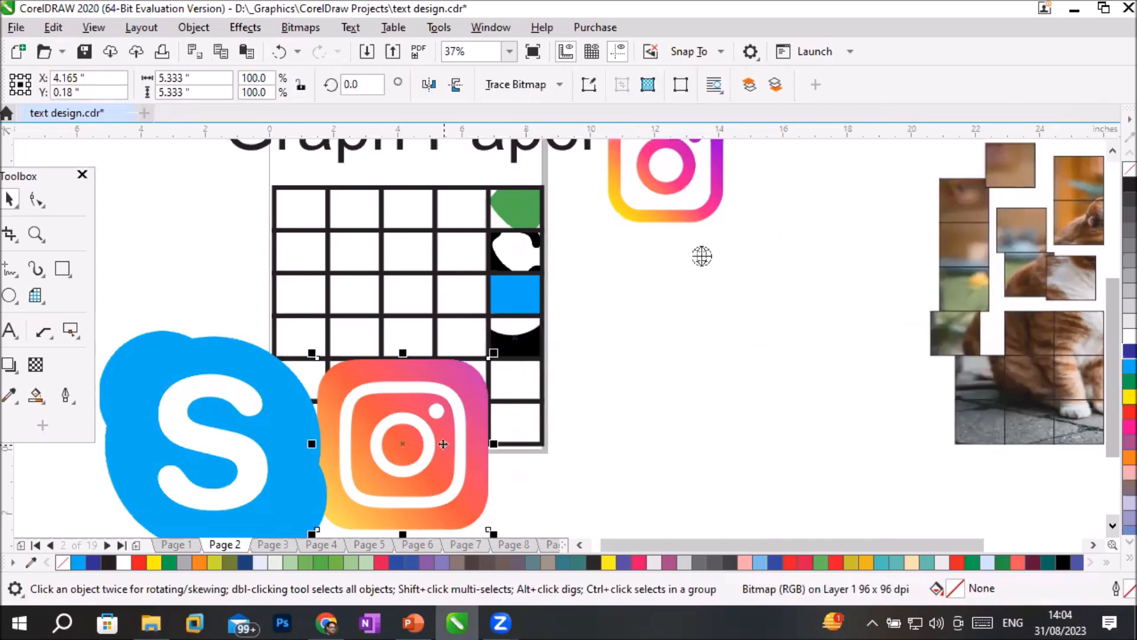
pyautogui.rightClick(443, 443)
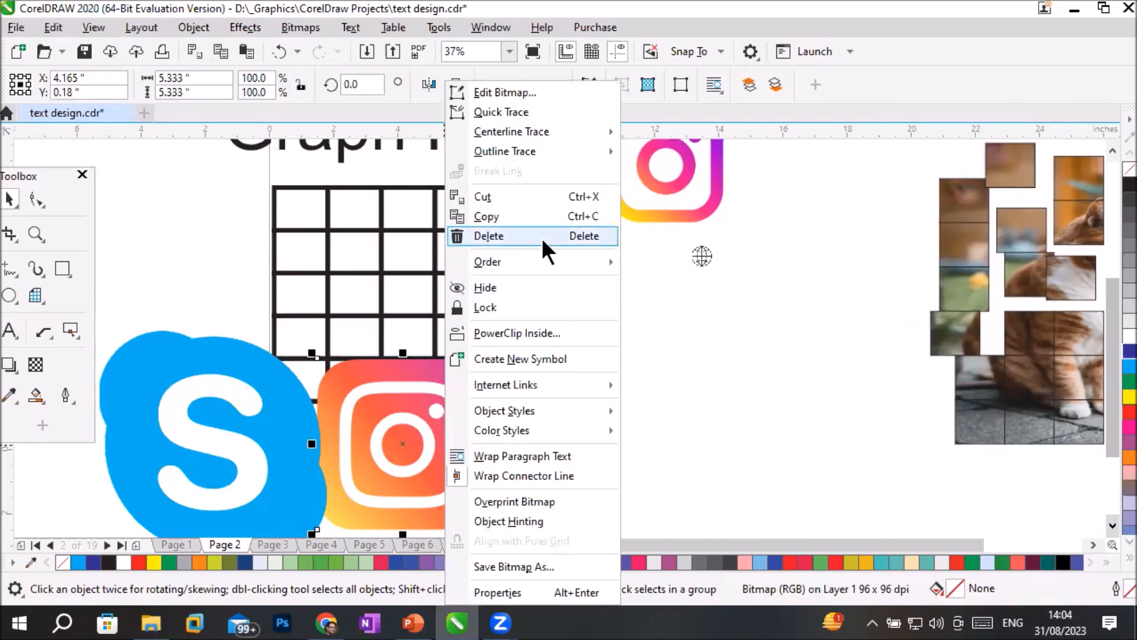
pyautogui.click(514, 334)
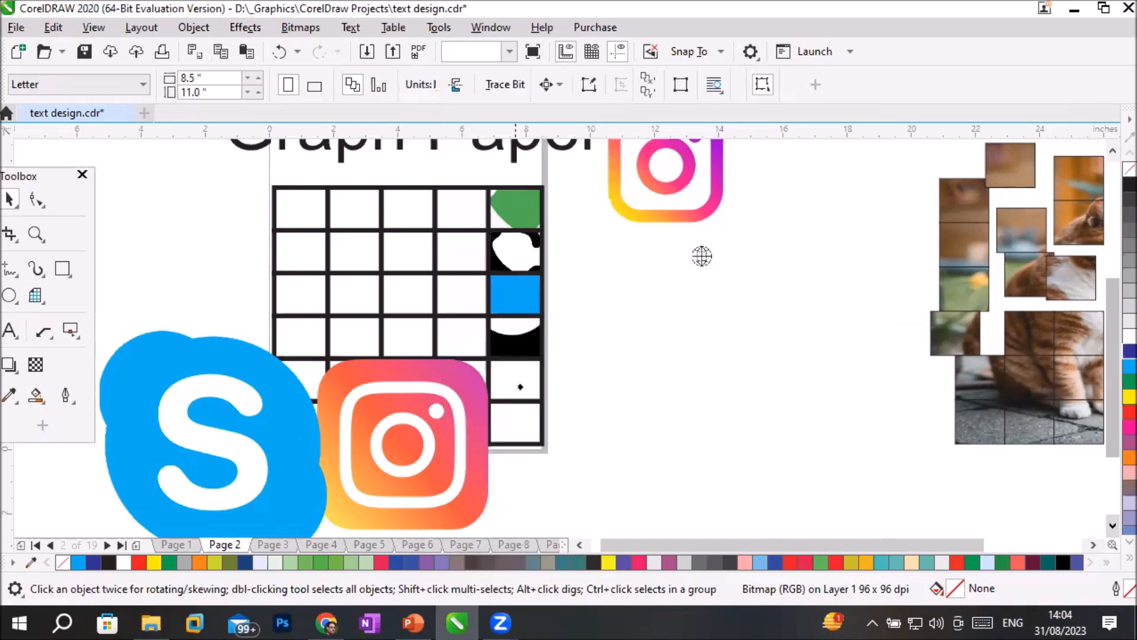
pyautogui.click(524, 377)
pyautogui.click(307, 430)
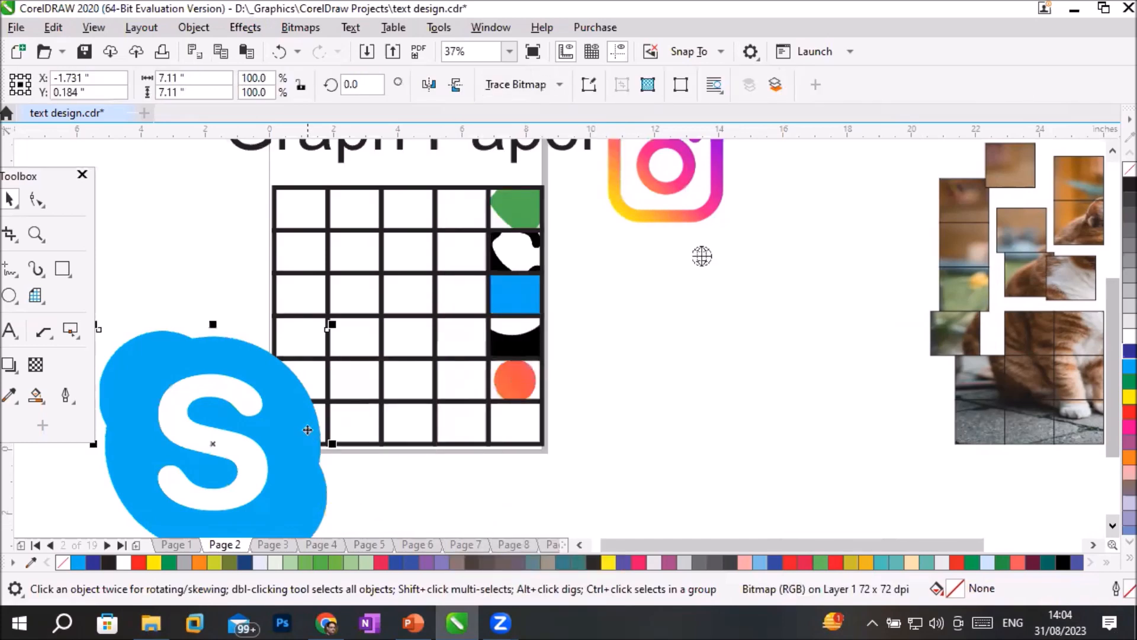
pyautogui.rightClick(307, 430)
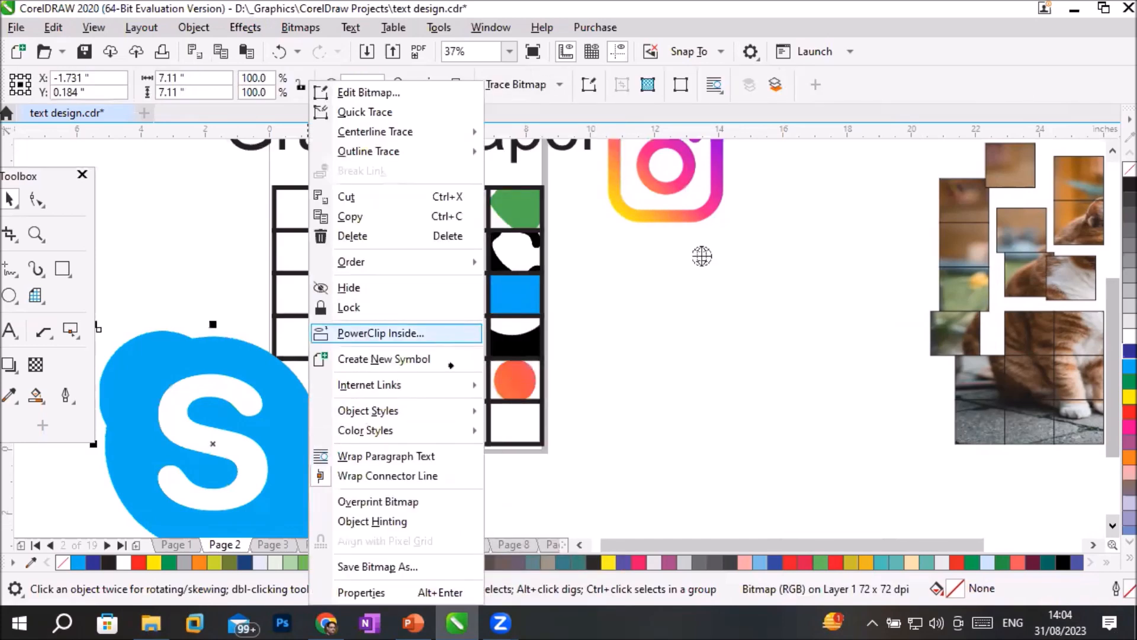
pyautogui.click(451, 333)
pyautogui.click(515, 414)
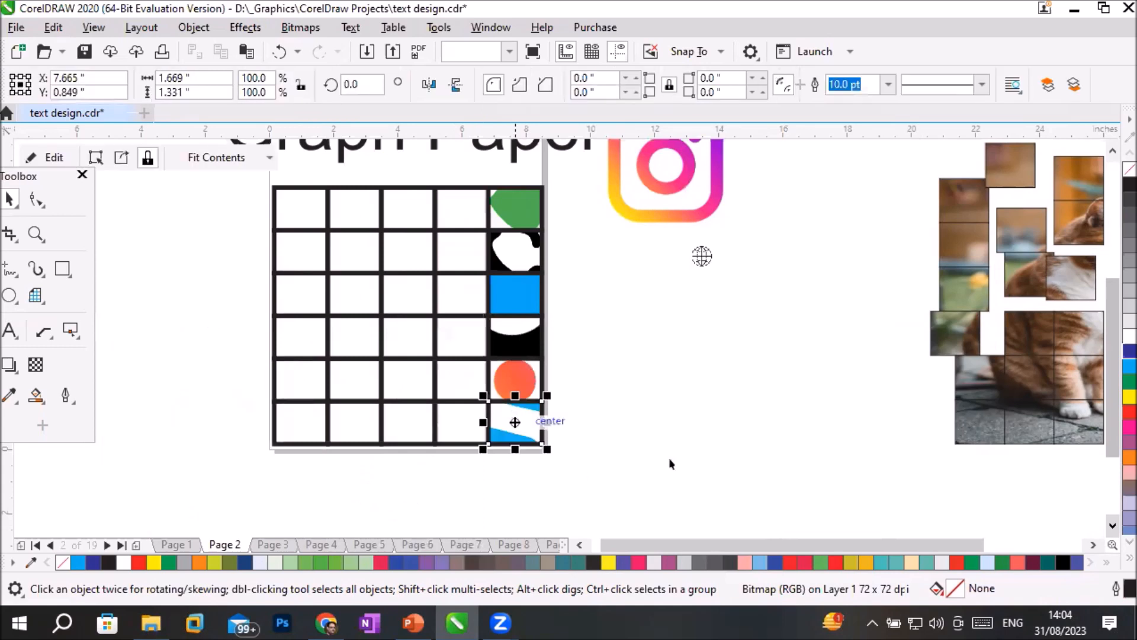
pyautogui.click(519, 217)
pyautogui.keyDown('shift'); pyautogui.click(528, 260); pyautogui.keyUp('shift')
pyautogui.keyDown('shift'); pyautogui.click(524, 303); pyautogui.keyUp('shift')
pyautogui.keyDown('shift'); pyautogui.click(523, 341); pyautogui.keyUp('shift')
pyautogui.keyDown('shift'); pyautogui.click(515, 388); pyautogui.keyUp('shift')
pyautogui.keyDown('shift'); pyautogui.click(516, 427); pyautogui.keyUp('shift')
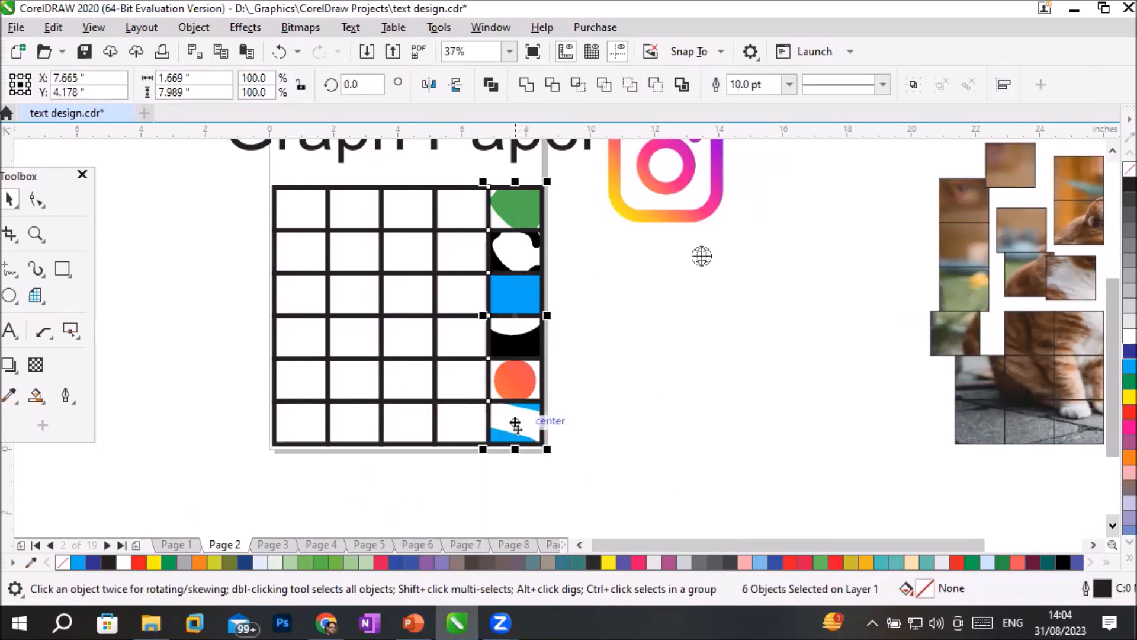
pyautogui.click(710, 441)
# Step: Apply Stretch to Fill to the PowerClip contents of the WhatsApp and Viber phone cells
pyautogui.click(532, 208)
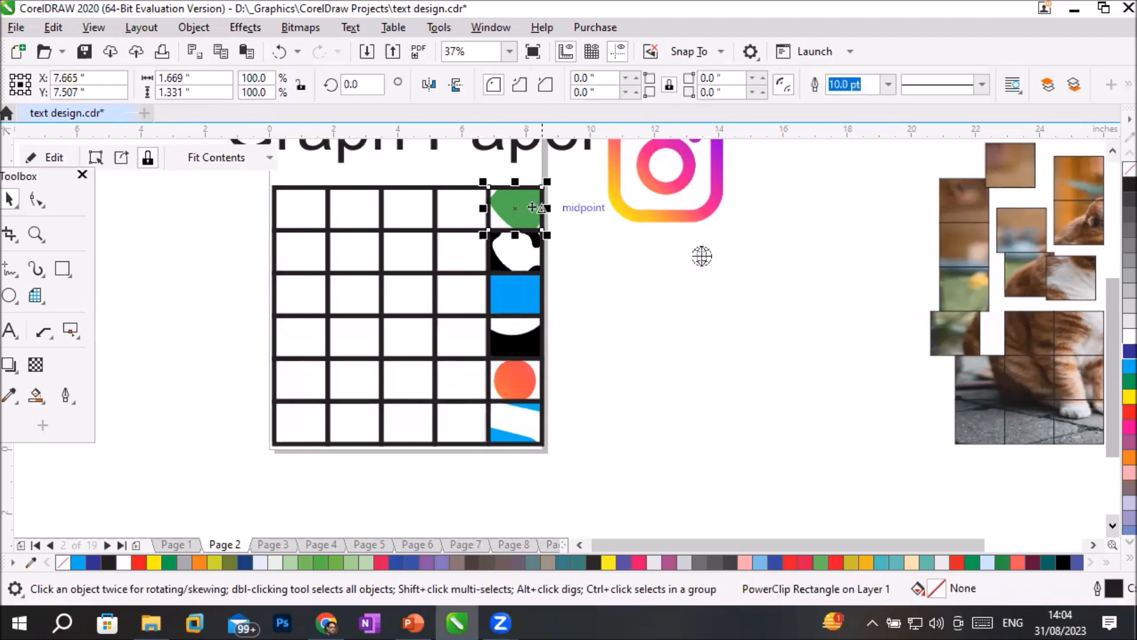
pyautogui.click(214, 158)
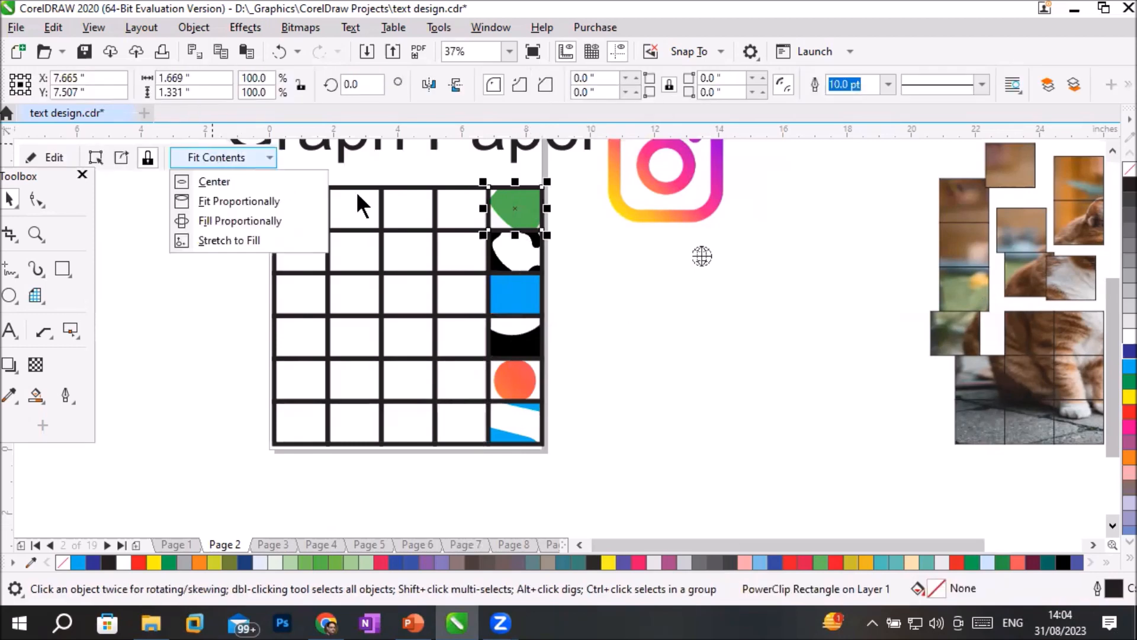
pyautogui.click(249, 239)
pyautogui.click(534, 251)
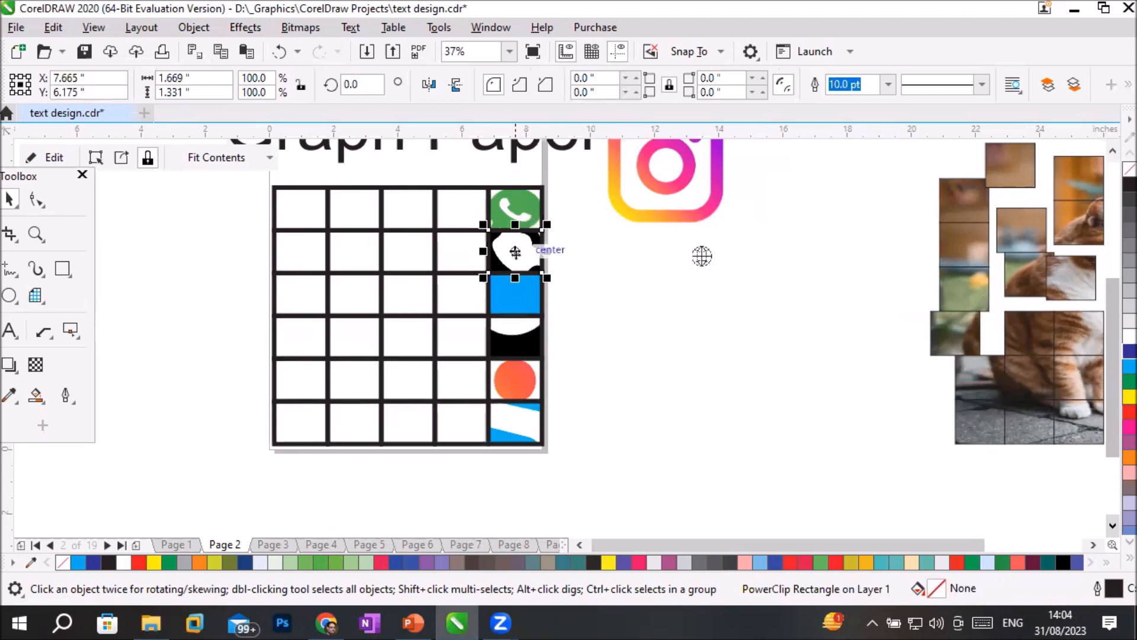
pyautogui.click(213, 159)
pyautogui.click(264, 236)
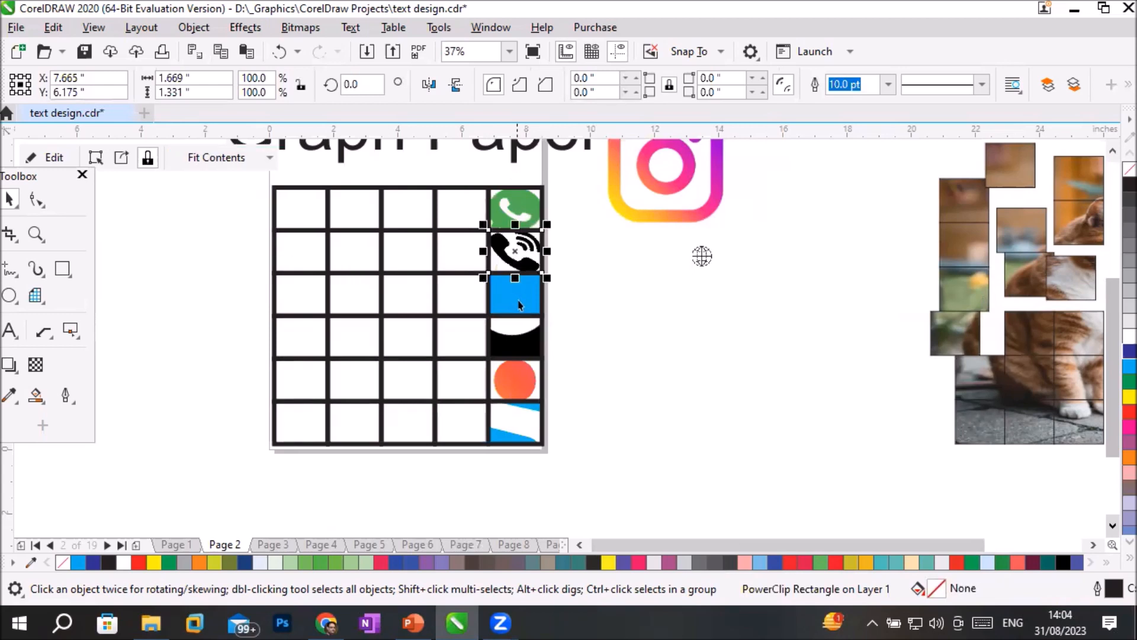
# Step: Apply Stretch to Fill to the PowerClip contents of the Twitter and location pin cells
pyautogui.click(518, 305)
pyautogui.click(201, 155)
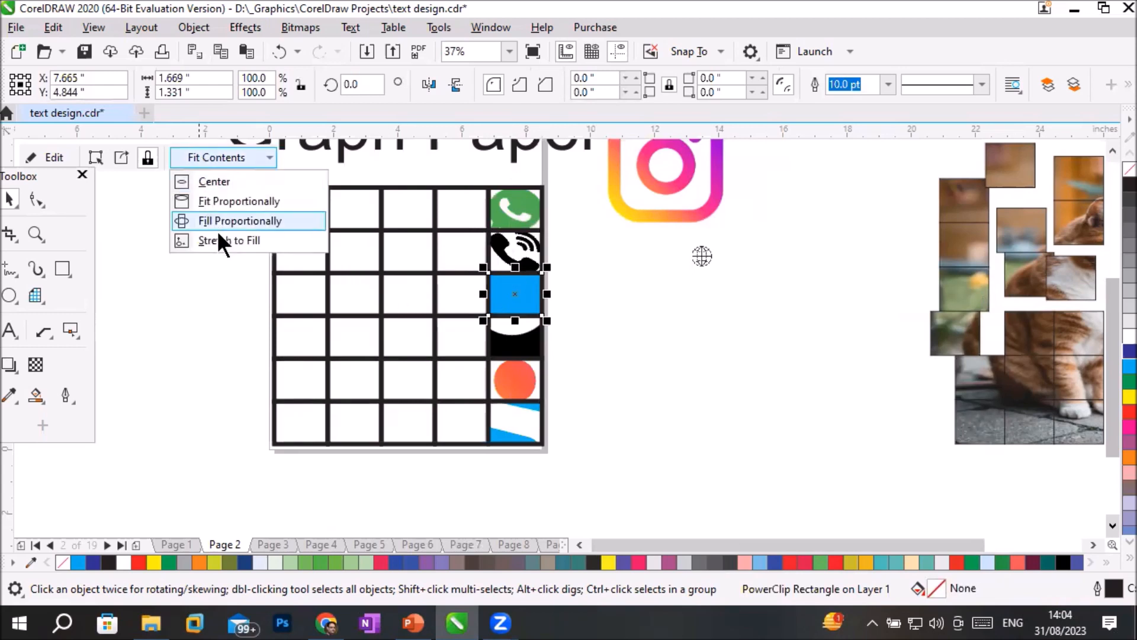
pyautogui.click(219, 230)
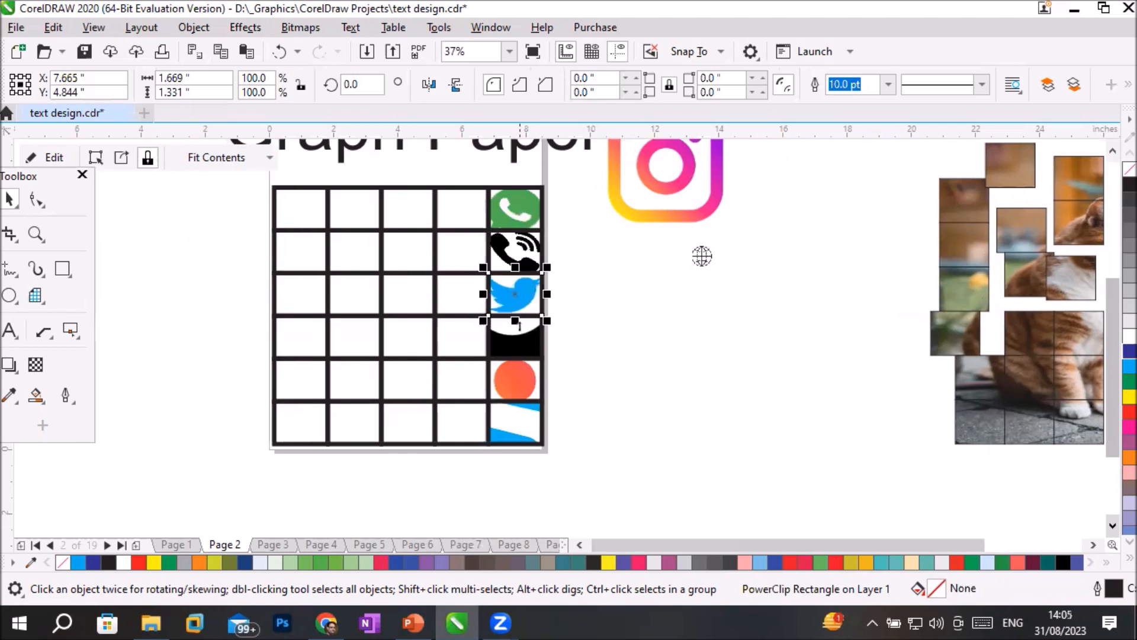
pyautogui.click(521, 344)
pyautogui.click(224, 162)
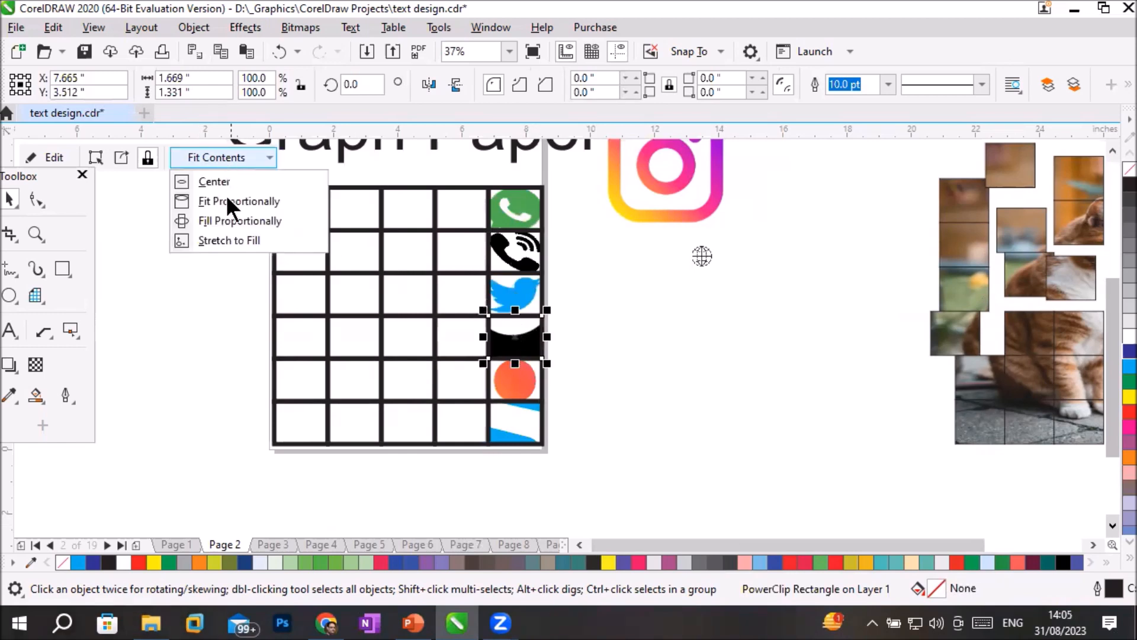
pyautogui.click(226, 235)
# Step: Apply Stretch to Fill to the PowerClip contents of the Instagram and Skype cells, and clear the selection
pyautogui.click(501, 382)
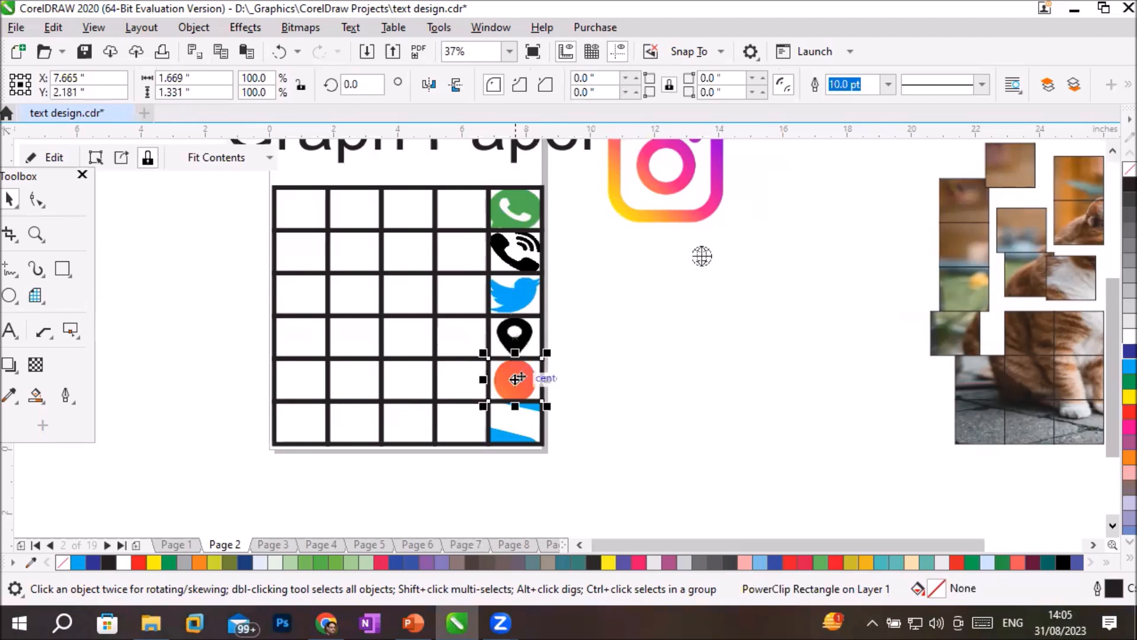
pyautogui.click(225, 165)
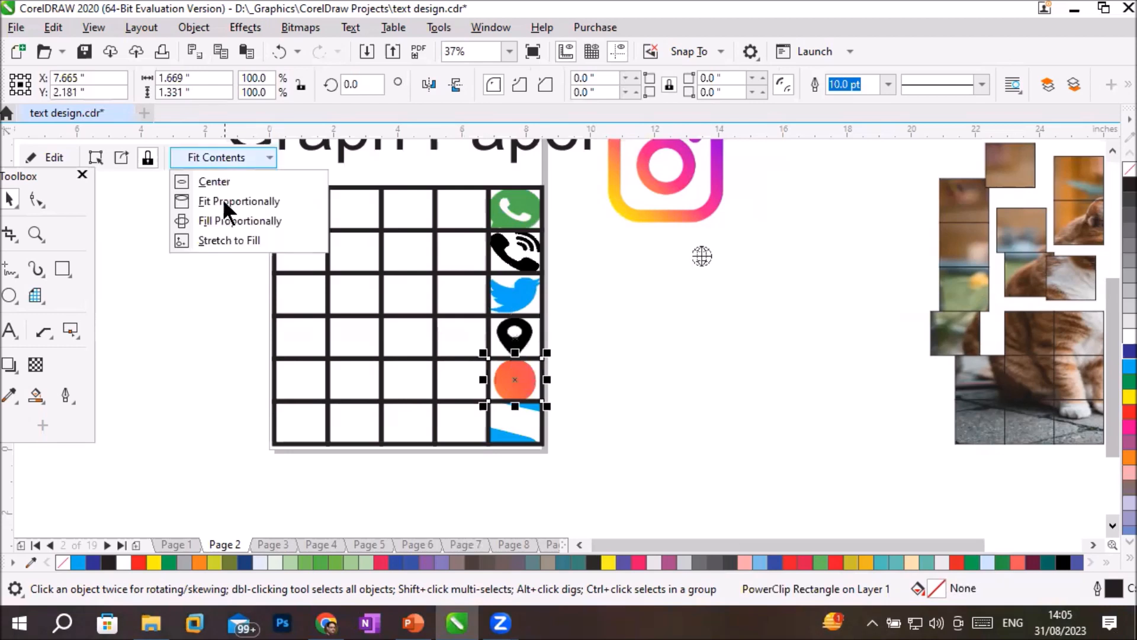
pyautogui.click(243, 239)
pyautogui.click(529, 432)
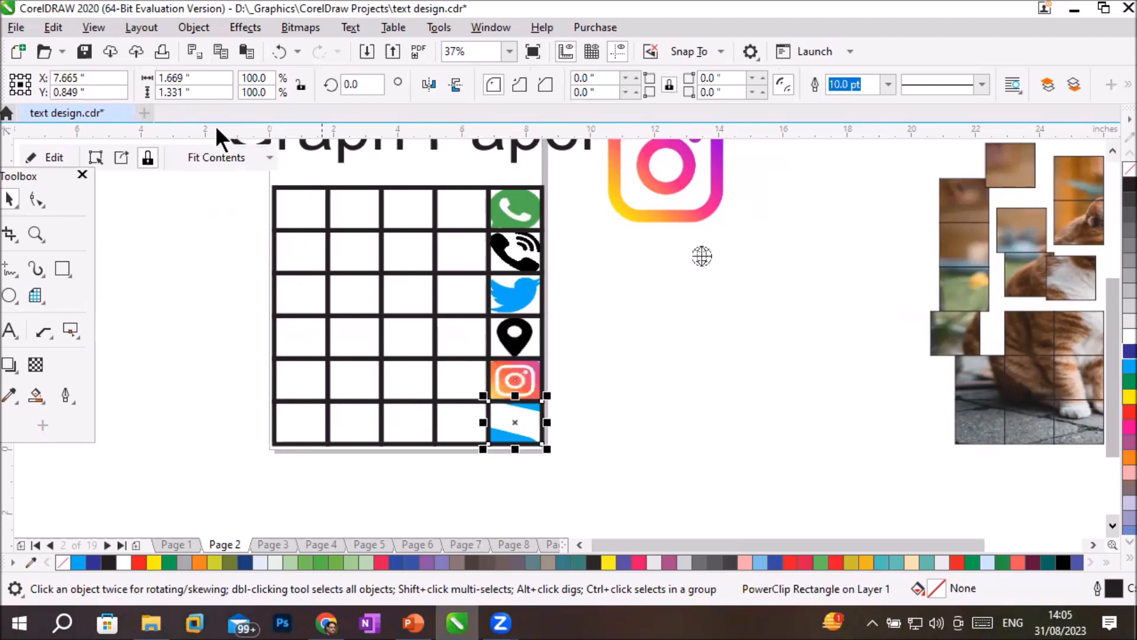
pyautogui.click(206, 159)
pyautogui.click(220, 236)
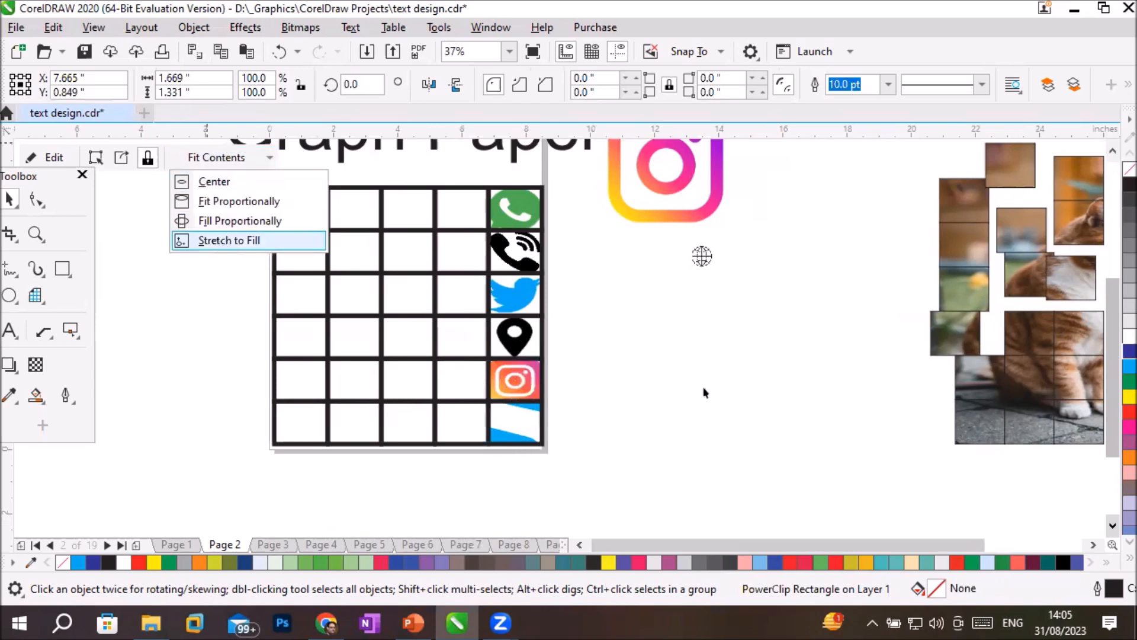
pyautogui.click(713, 396)
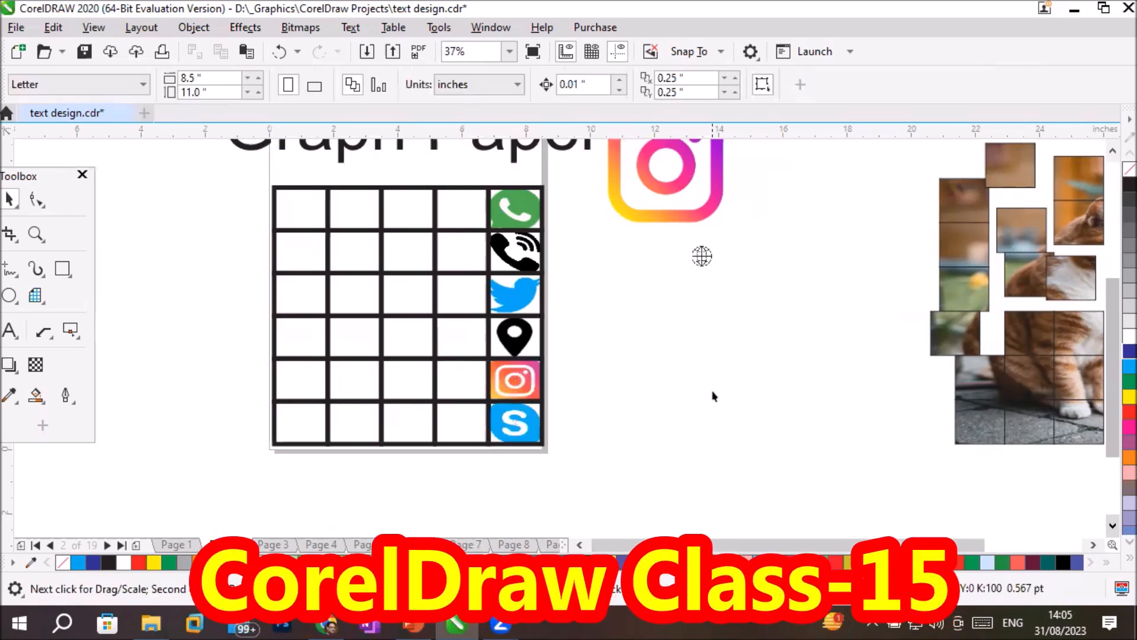